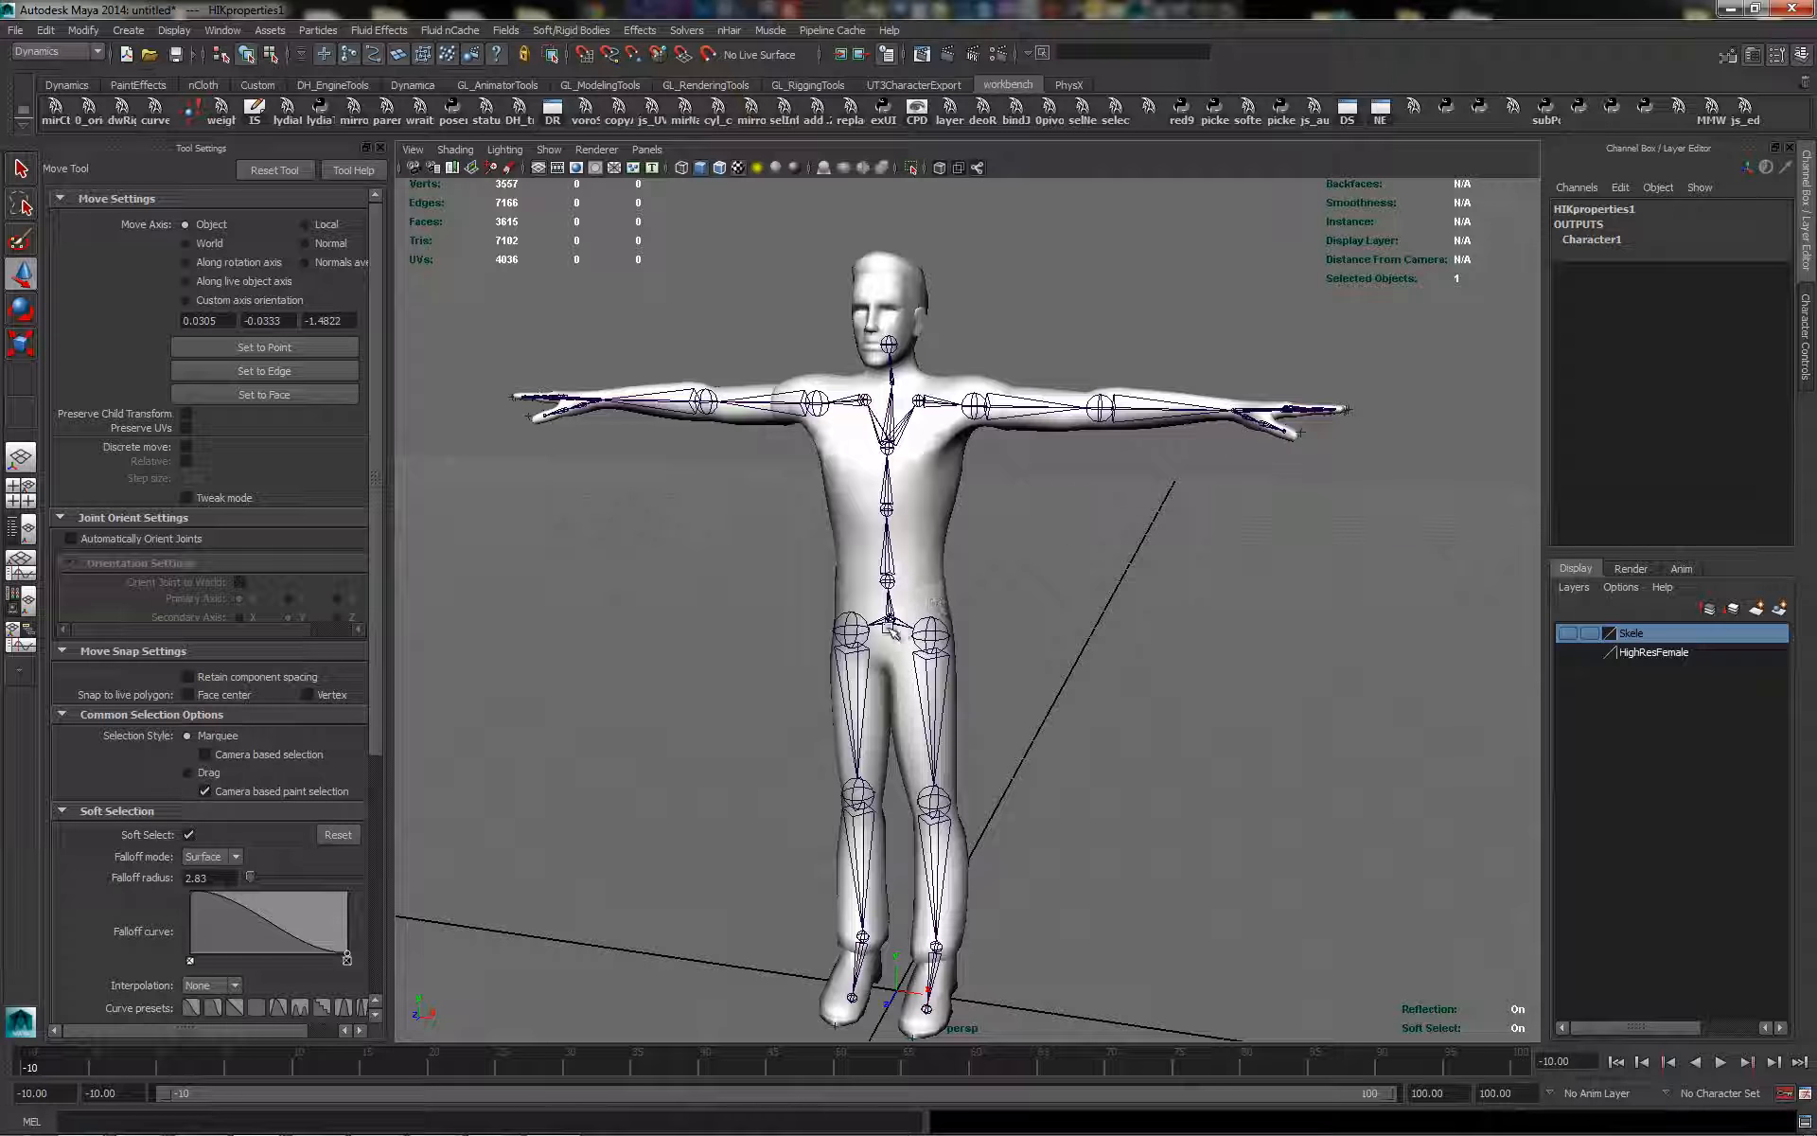
Open the HumanIK character controls with the skeleton definition for Character1
scroll(1140, 617, "down", 2)
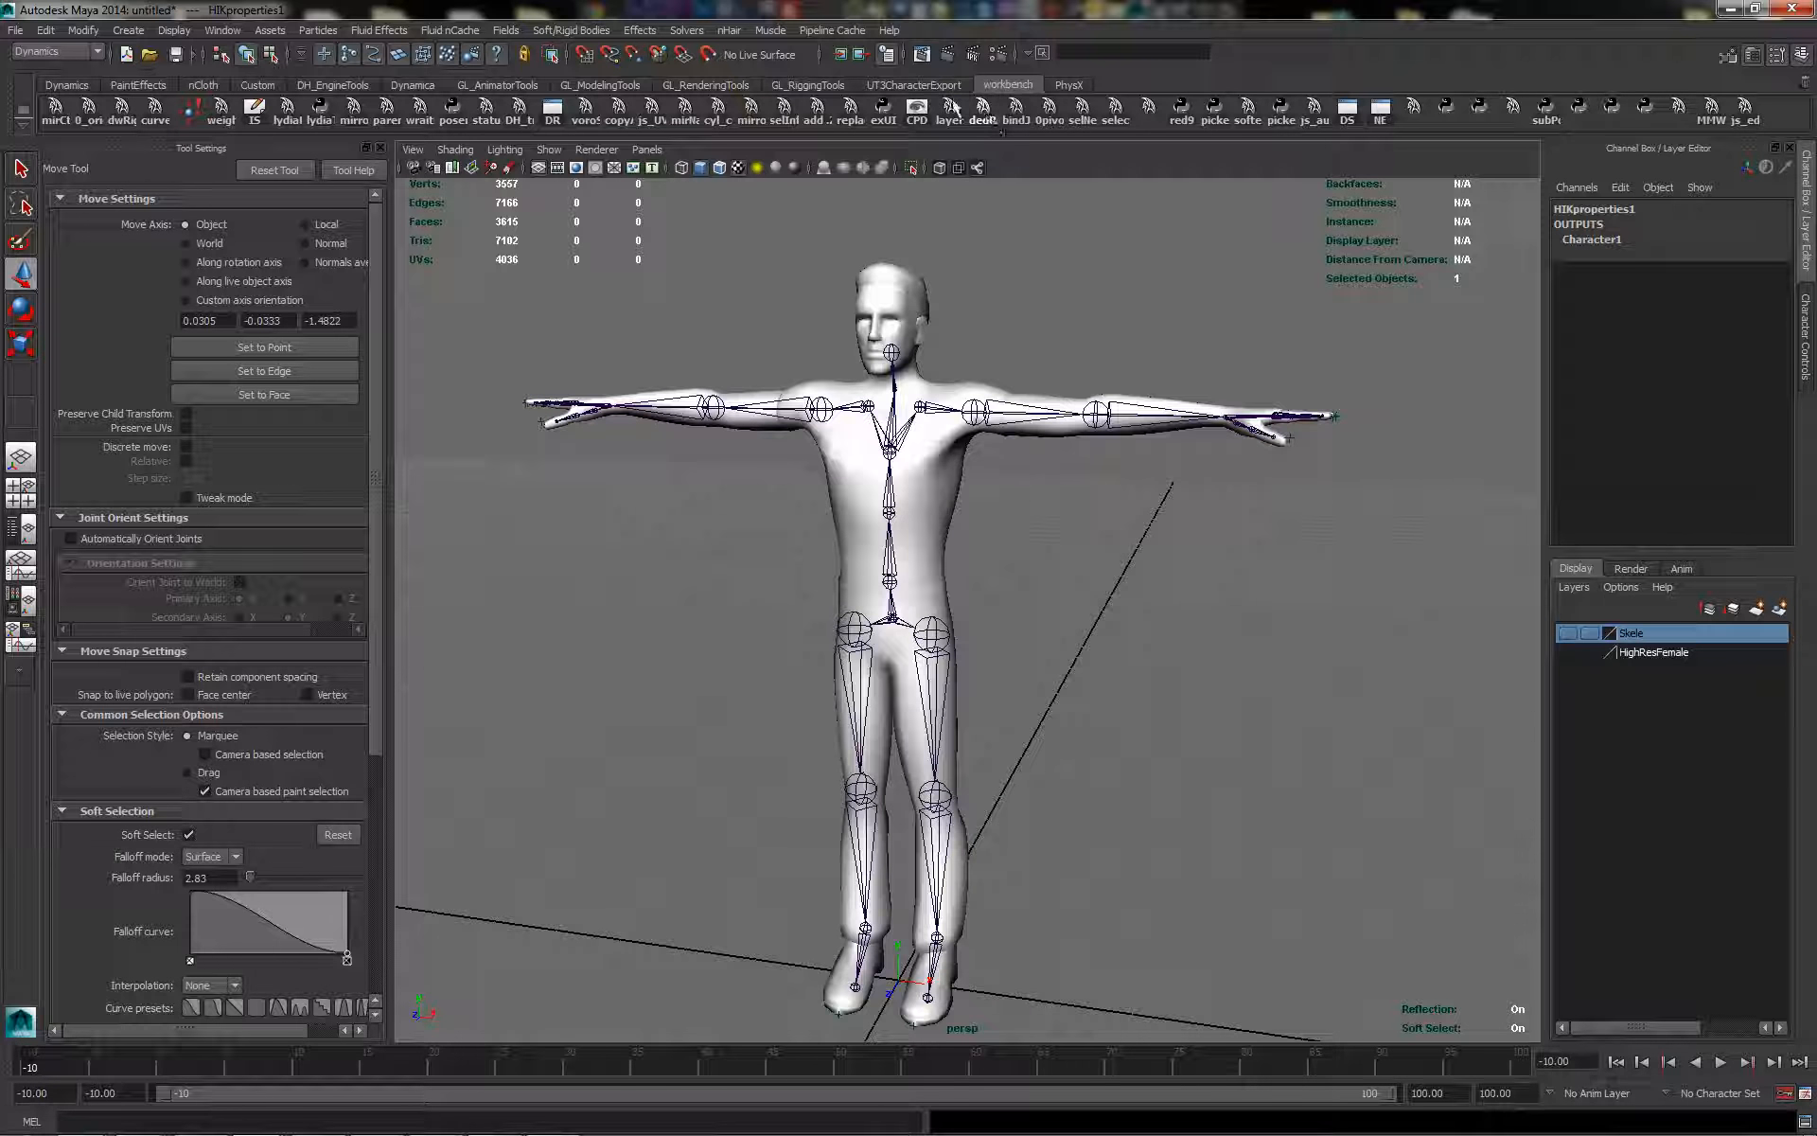
key("space")
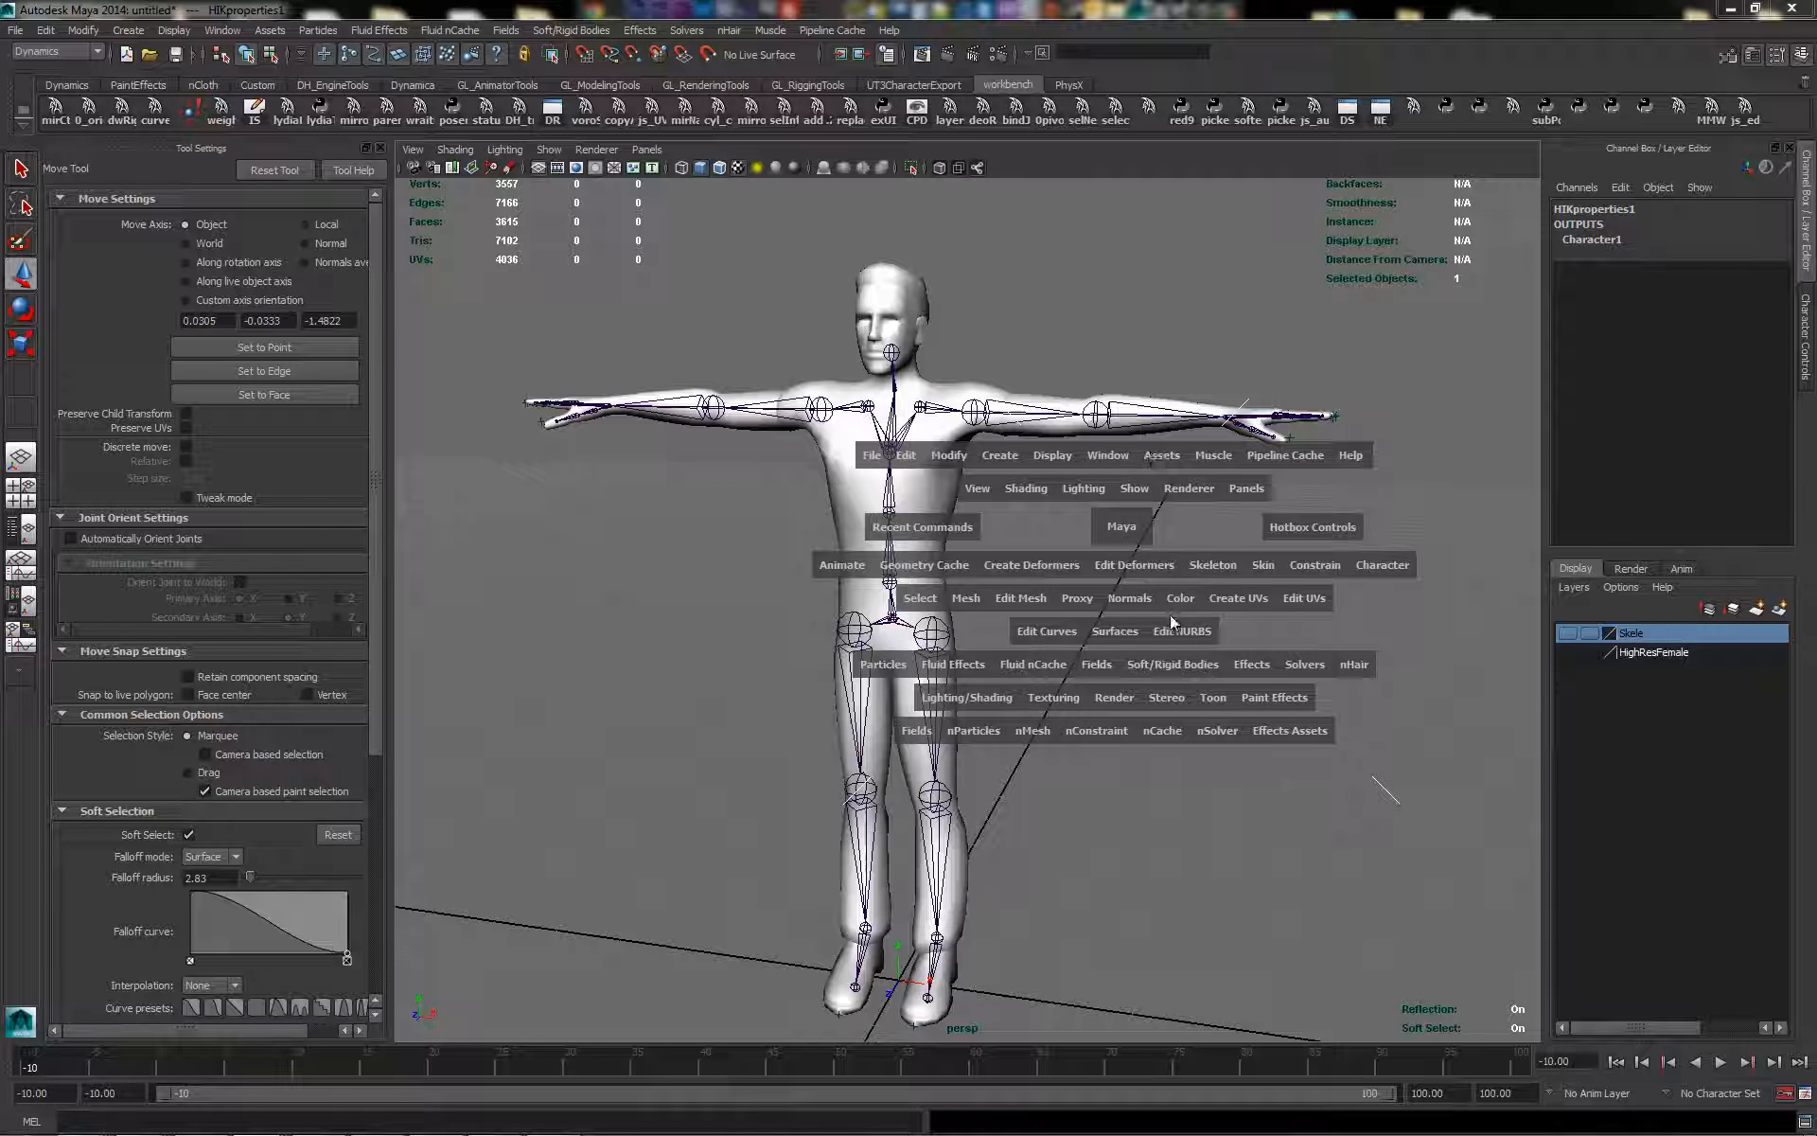
left_click(1221, 563)
left_click(1275, 802)
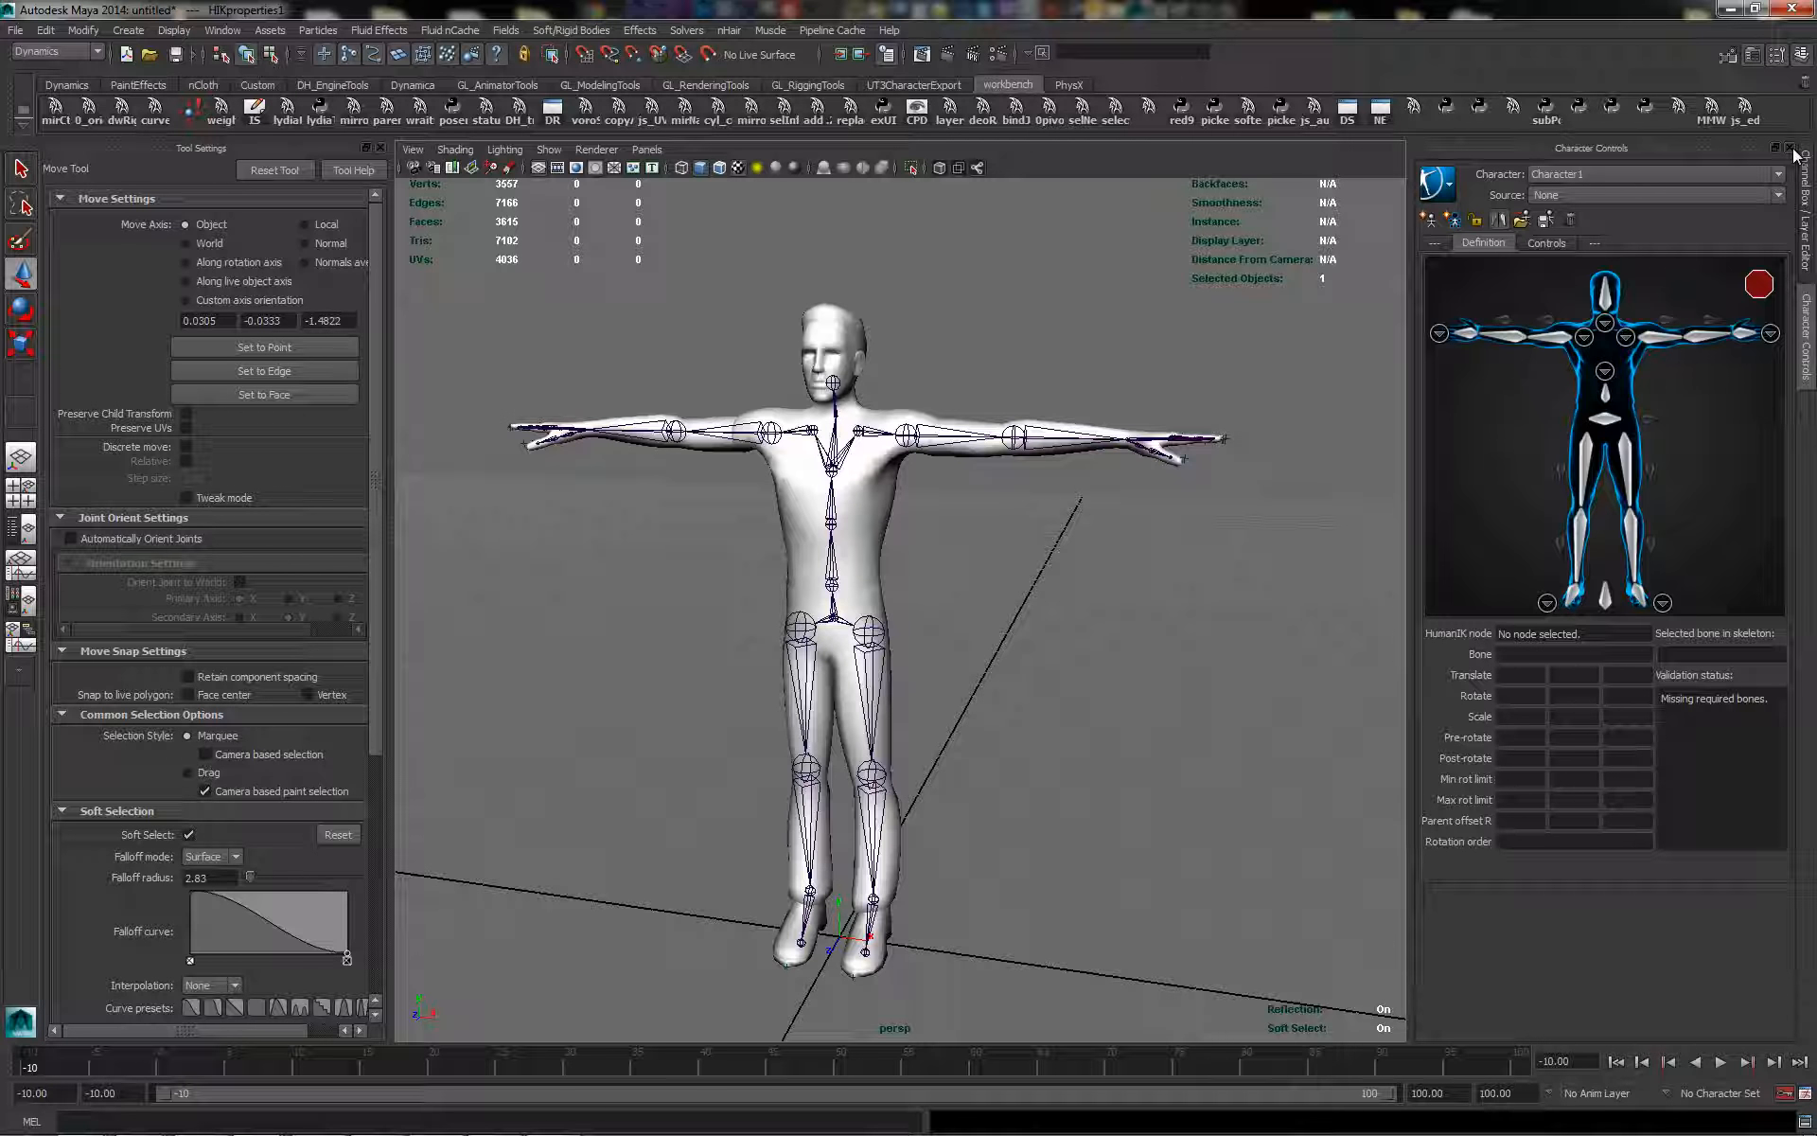
scroll(1131, 585, "down", 1)
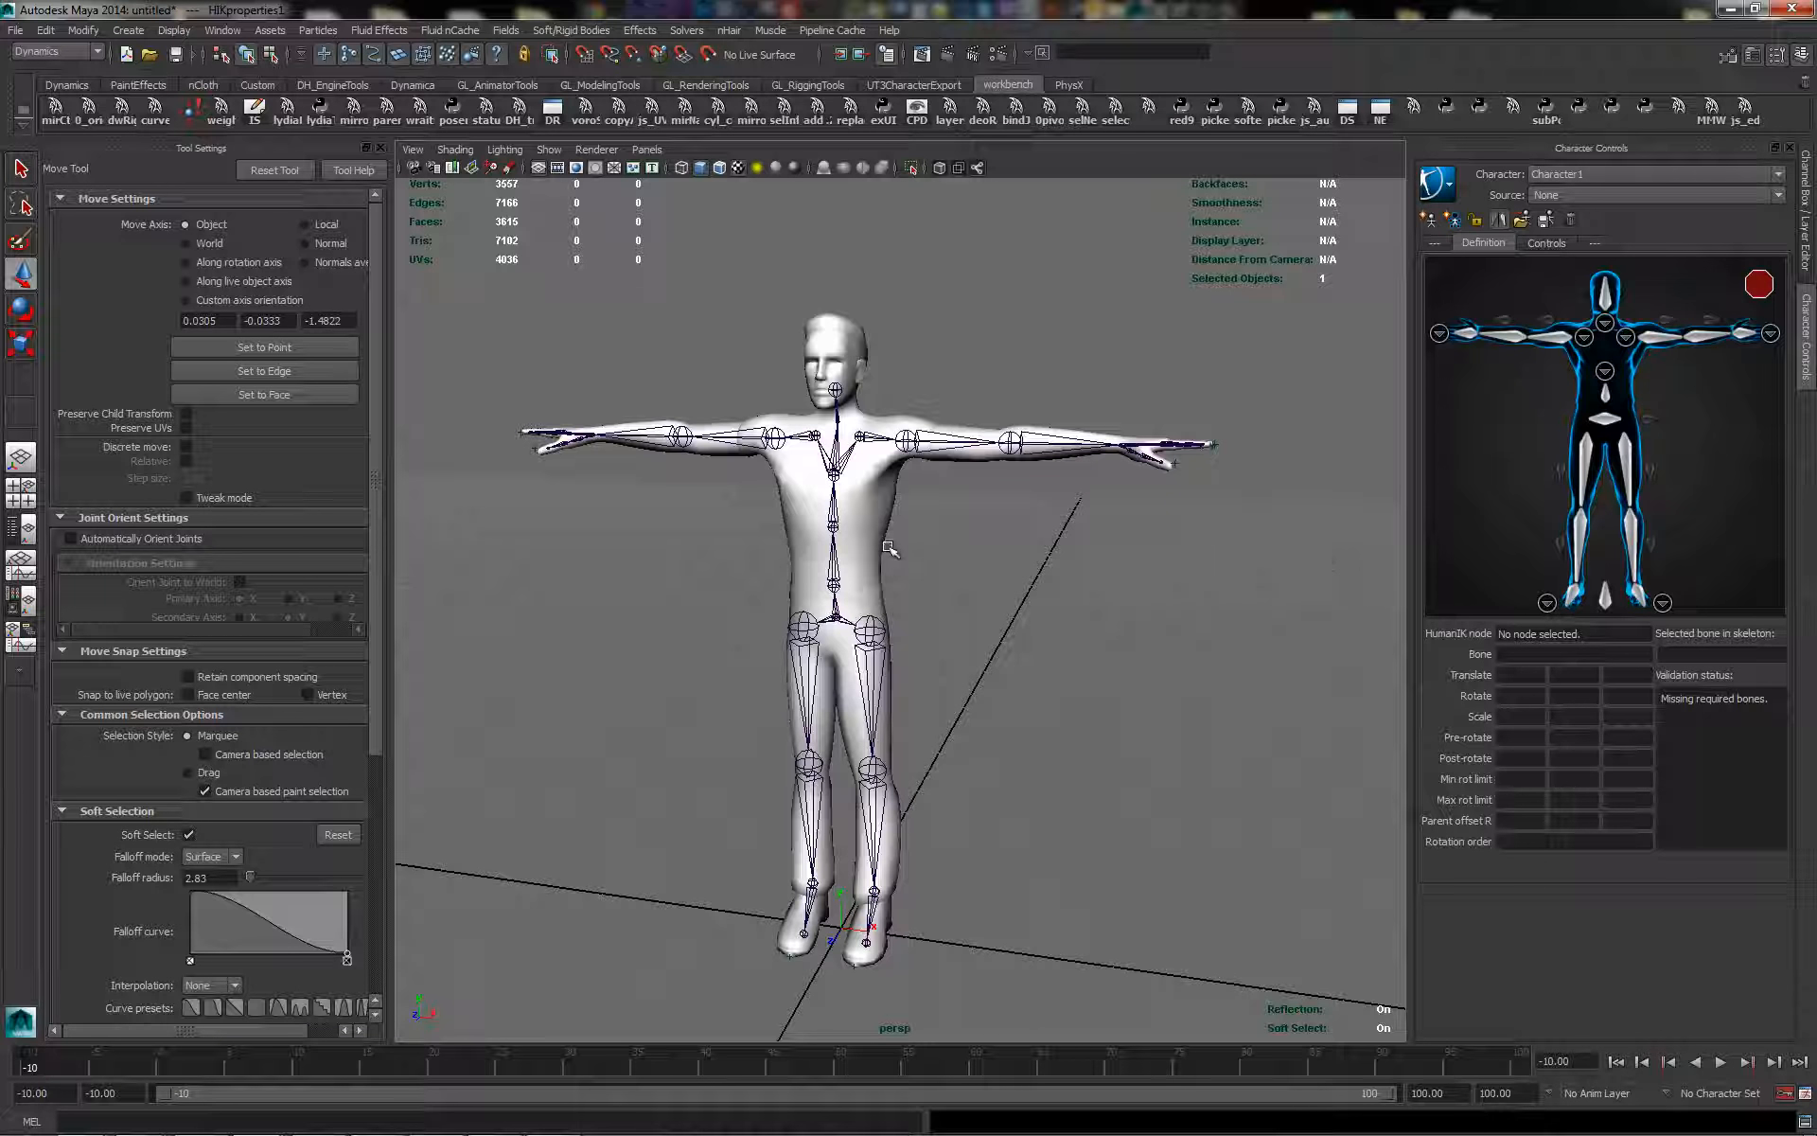
middle_click_drag(945, 514, 1054, 479, "alt")
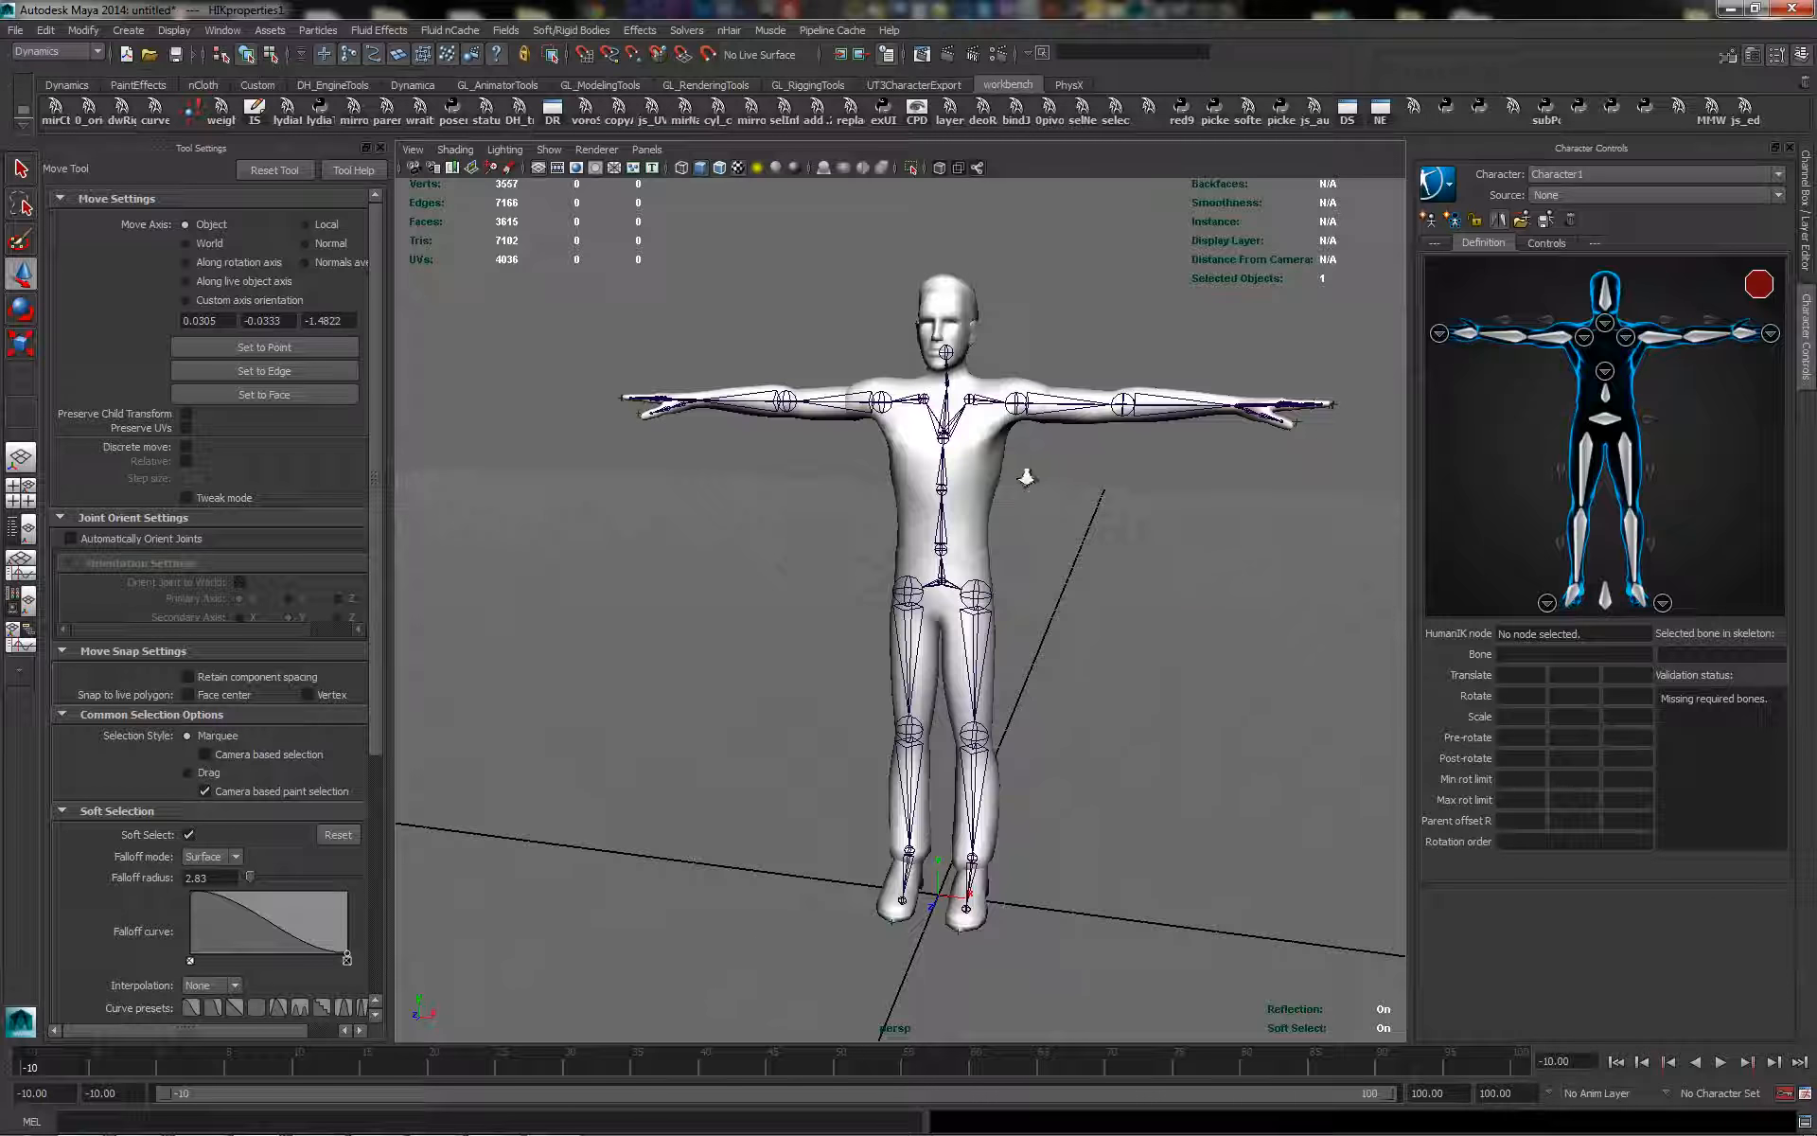
right_click_drag(1027, 475, 1087, 495, "alt")
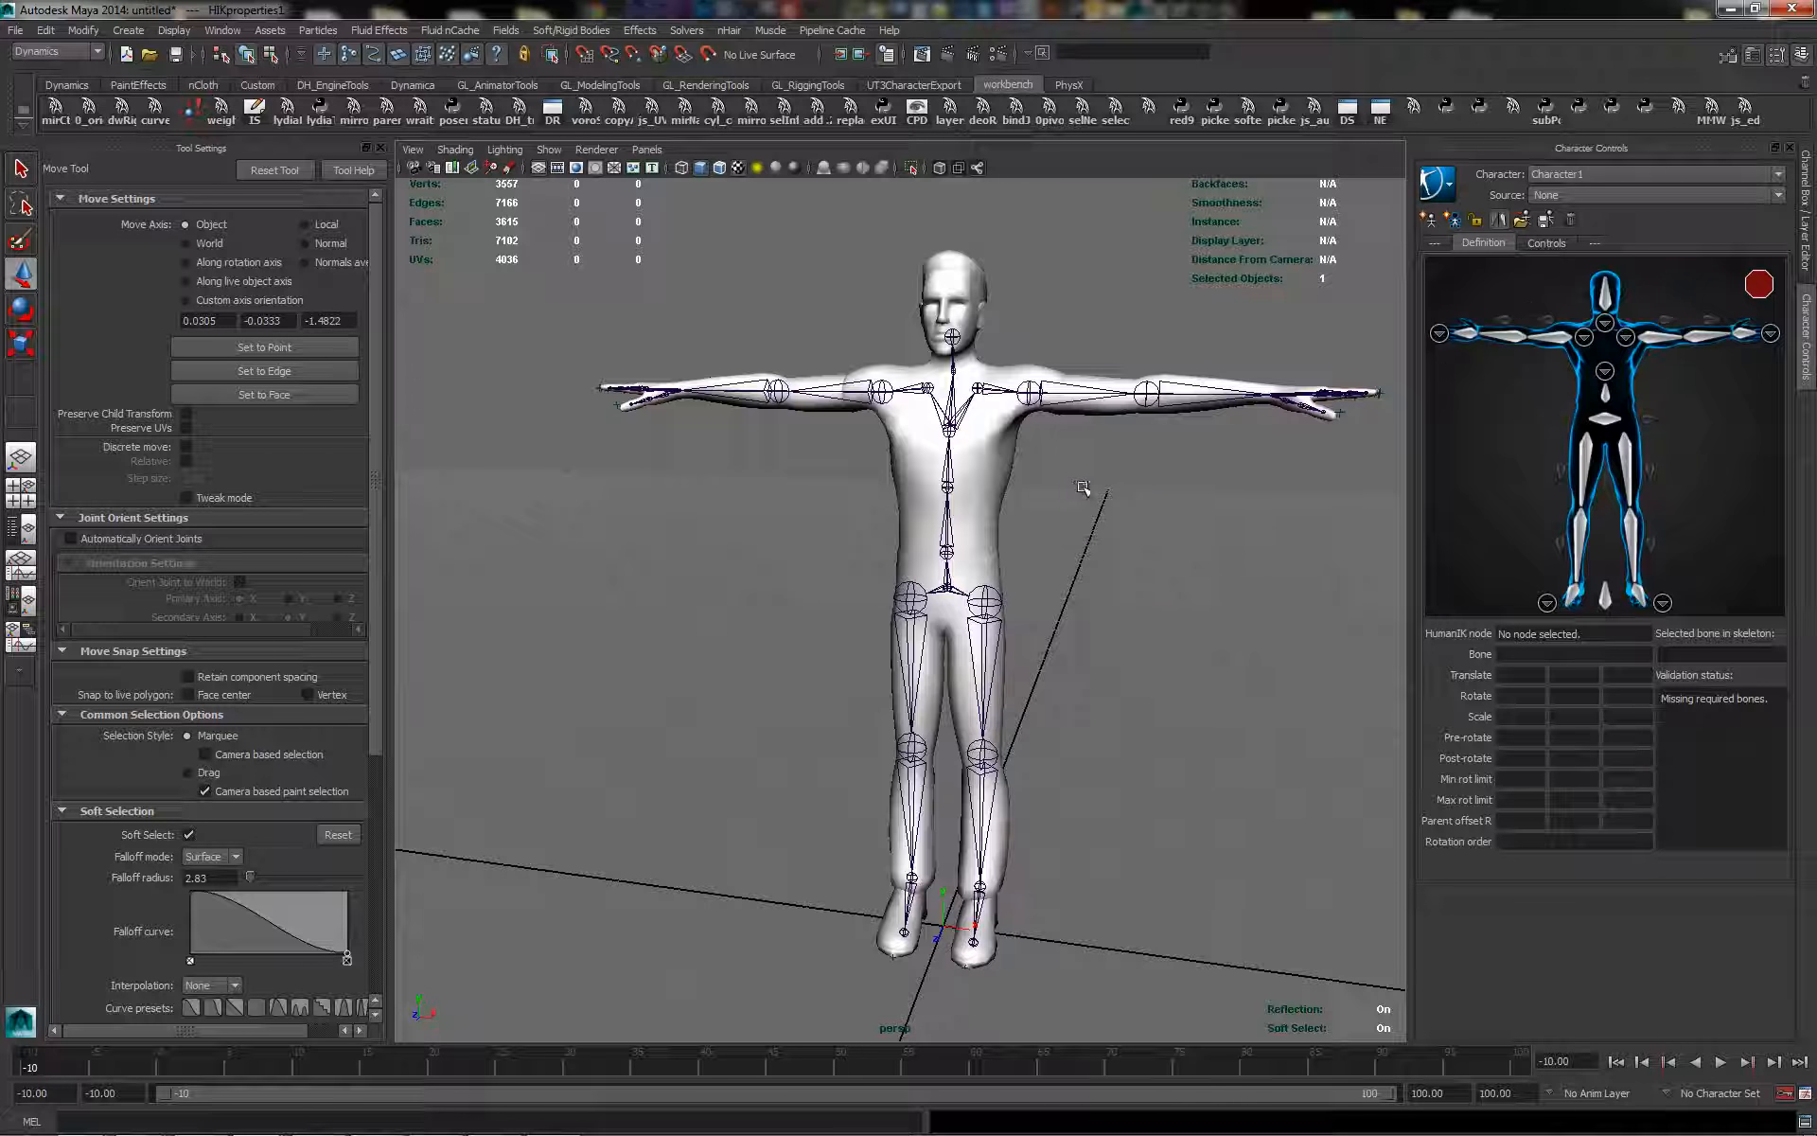
left_click(1807, 199)
left_click(1805, 336)
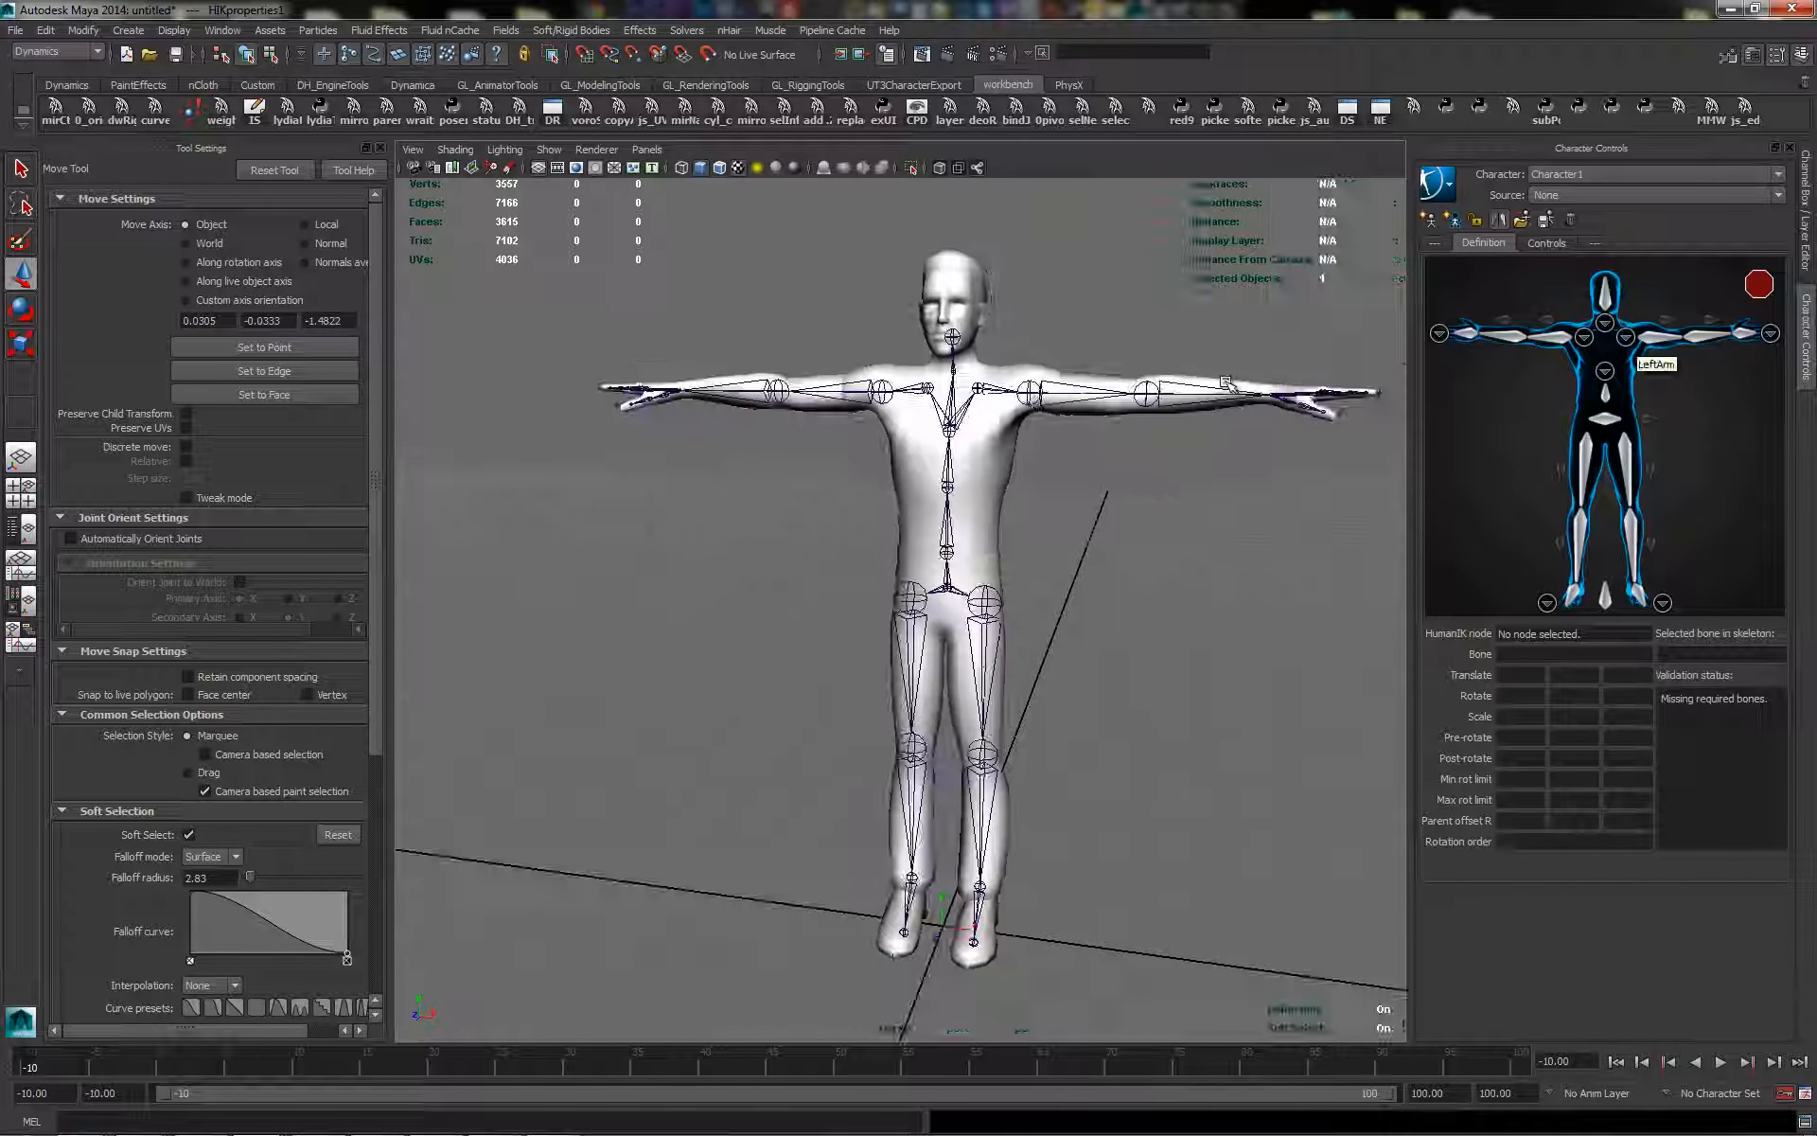
Assign the skeleton's left upper arm joint to the LeftArm node of the character definition
right_click_drag(1081, 477, 1163, 492, "alt")
middle_click_drag(1163, 492, 1039, 479, "alt")
right_click_drag(1039, 480, 984, 473, "alt")
left_click_drag(1031, 473, 995, 469, "alt")
left_click(1645, 349)
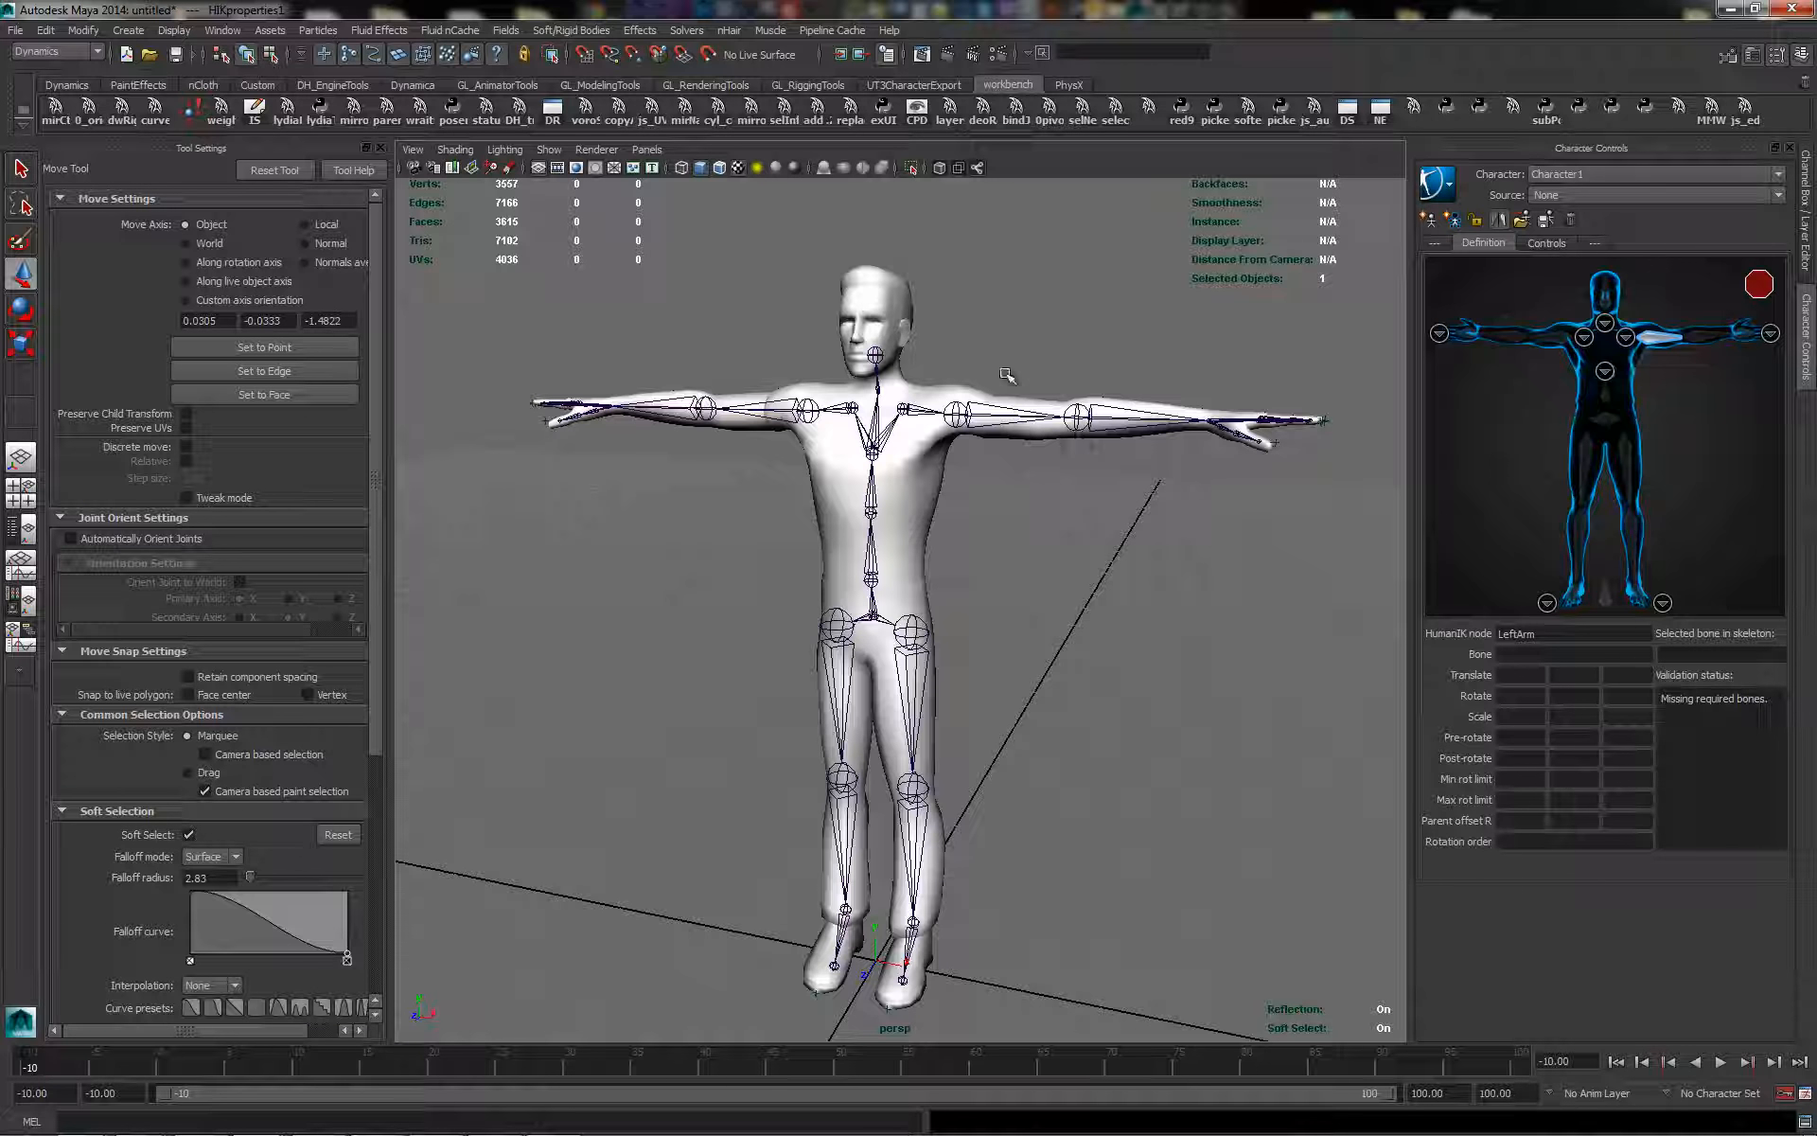
left_click_drag(1010, 377, 1003, 506)
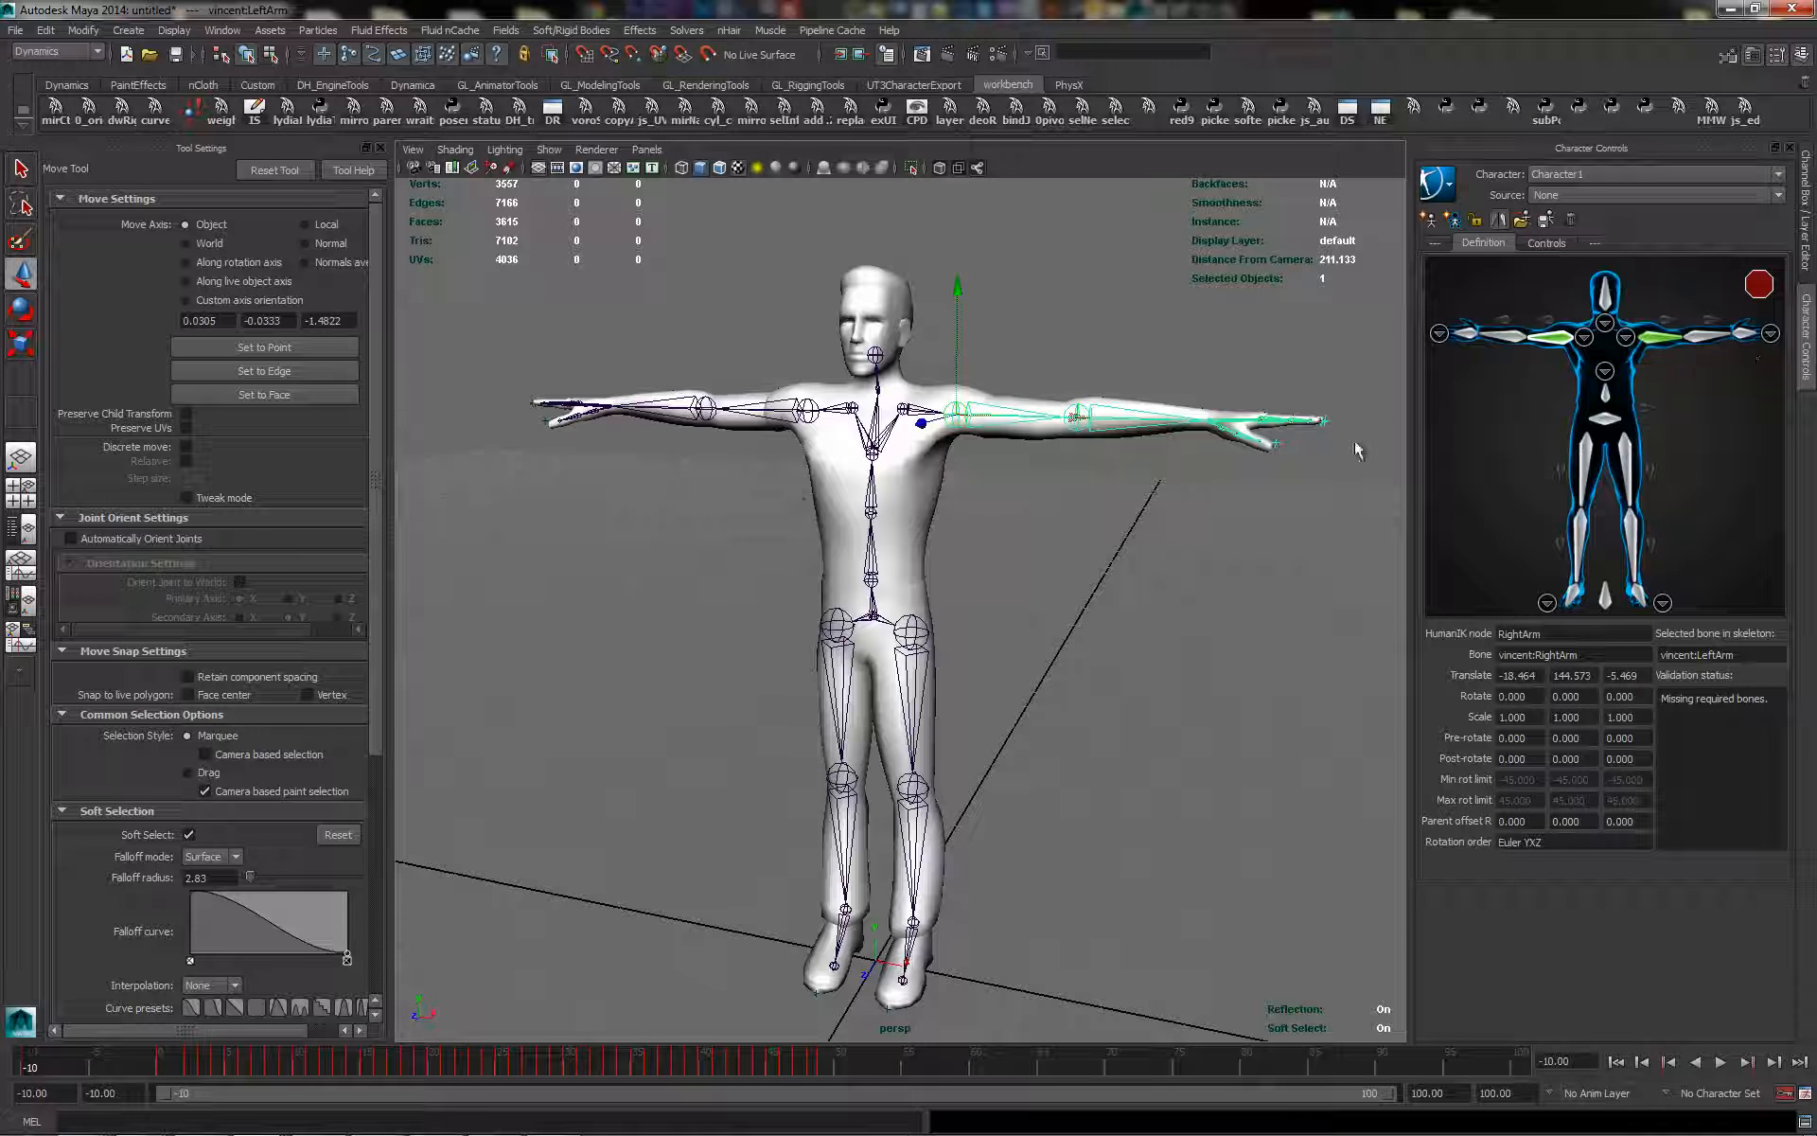
Assign the skeleton's left forearm and left hand joints to the LeftForeArm and LeftHand nodes
left_click(1698, 339)
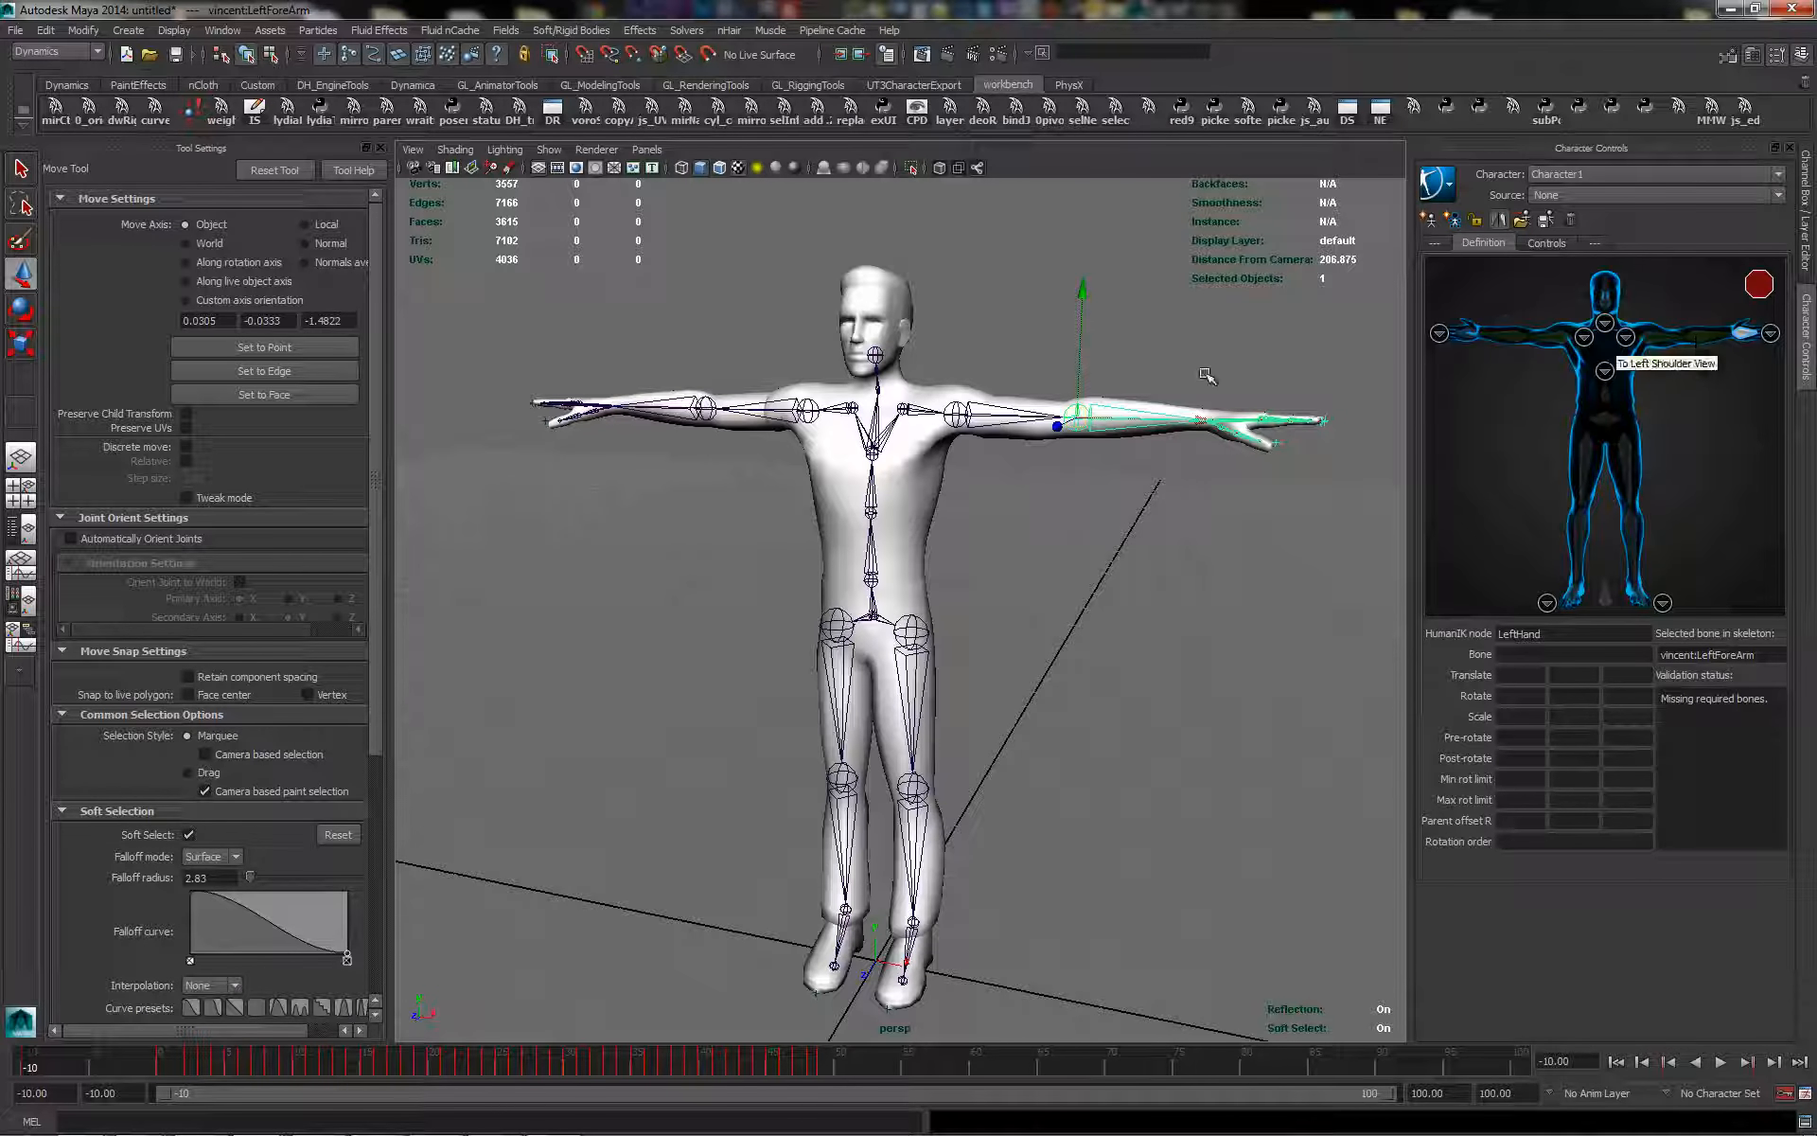
scroll(1287, 362, "up", 2)
left_click_drag(1215, 374, 1139, 495, "alt")
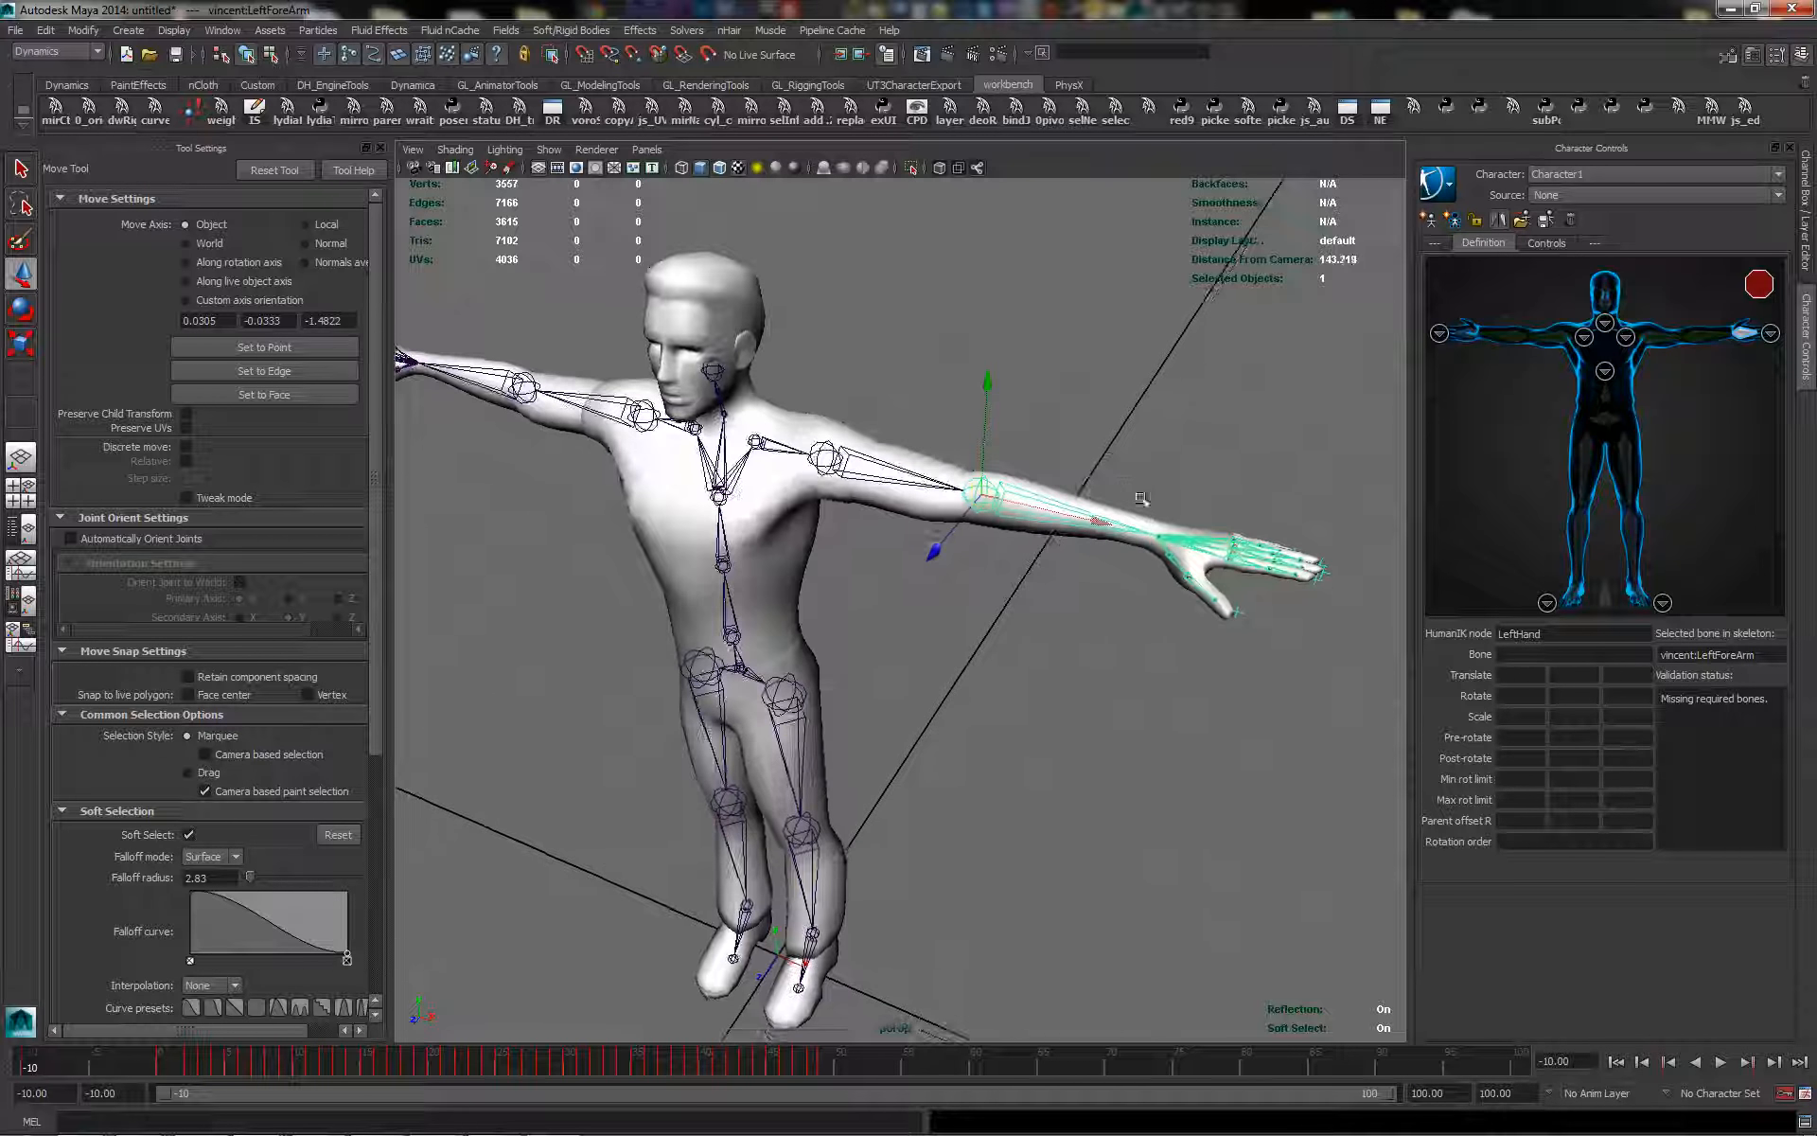
left_click(1145, 531)
left_click_drag(1117, 606, 1137, 497, "alt")
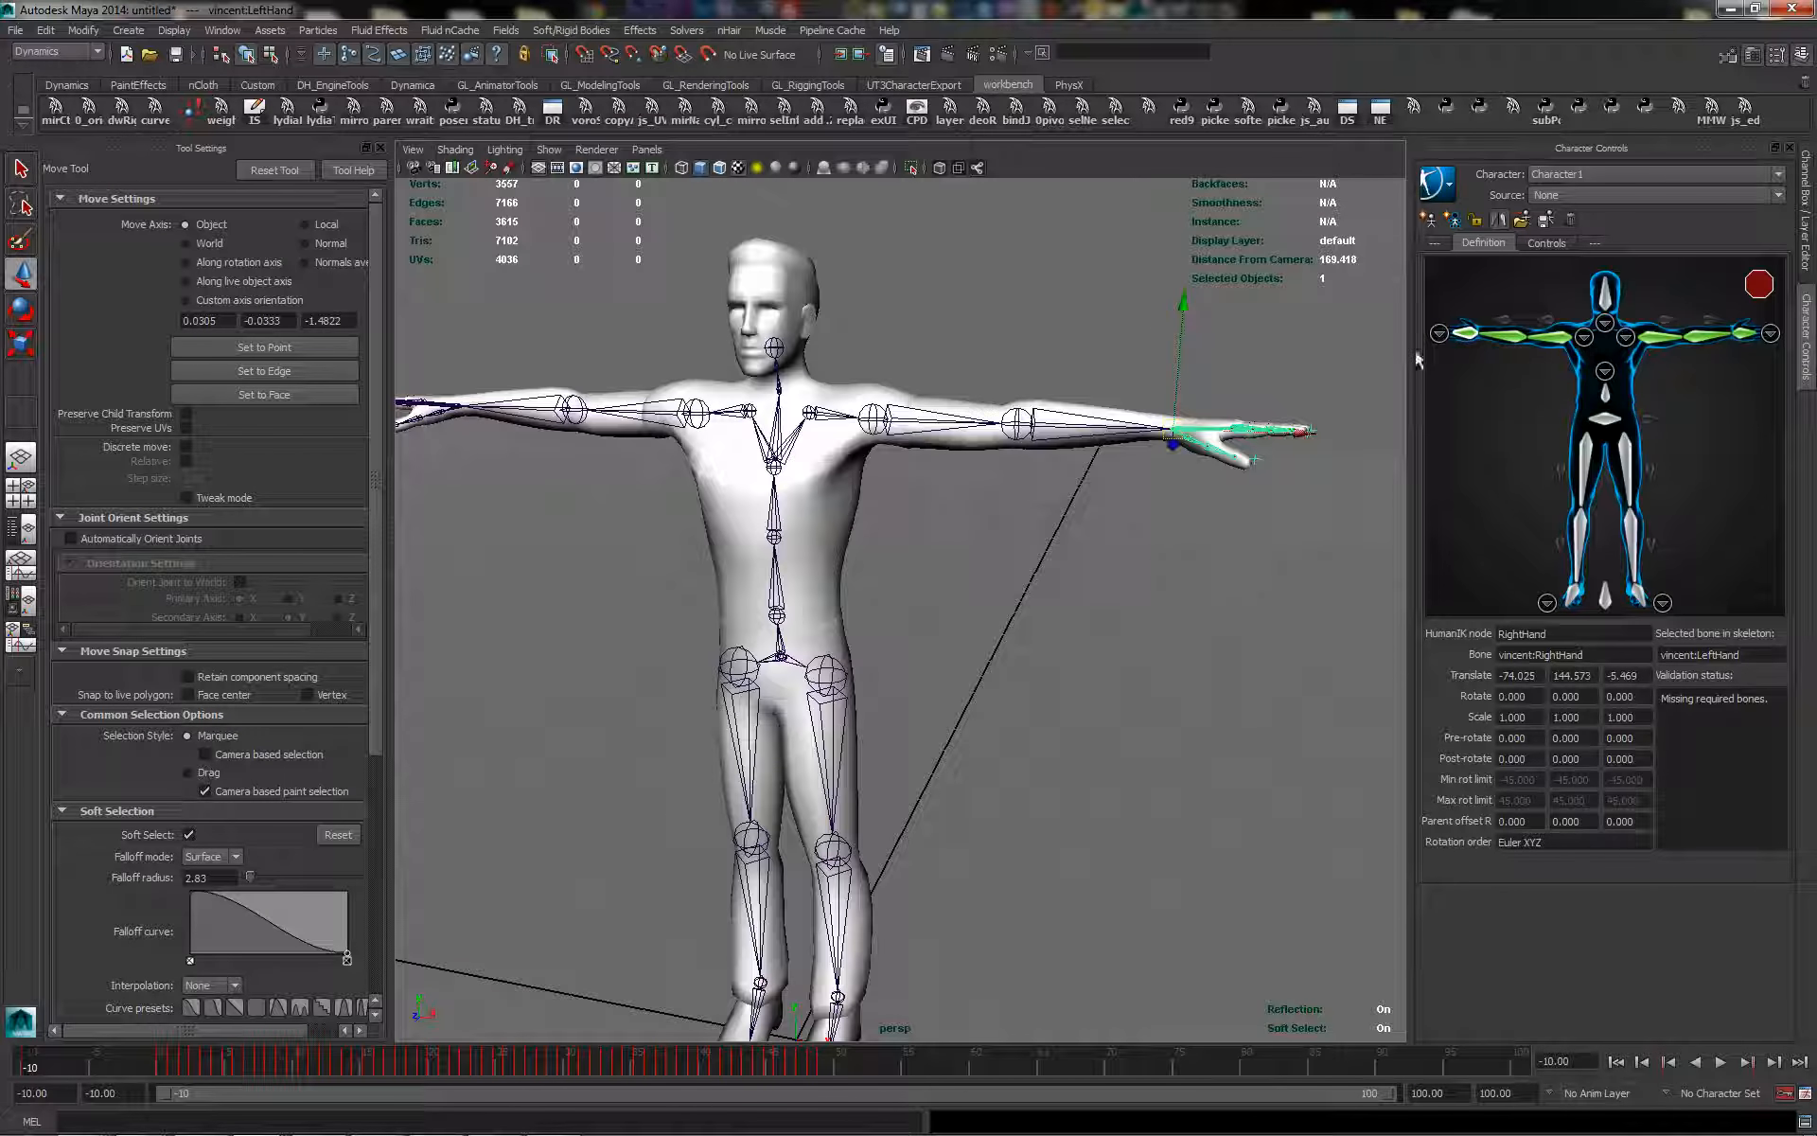
Assign the skeleton's root joint at the pelvis to the Hips node of the definition
middle_click_drag(1039, 543, 1085, 459, "alt")
scroll(994, 596, "up", 2)
middle_click_drag(974, 649, 938, 606, "alt")
scroll(934, 620, "down", 2)
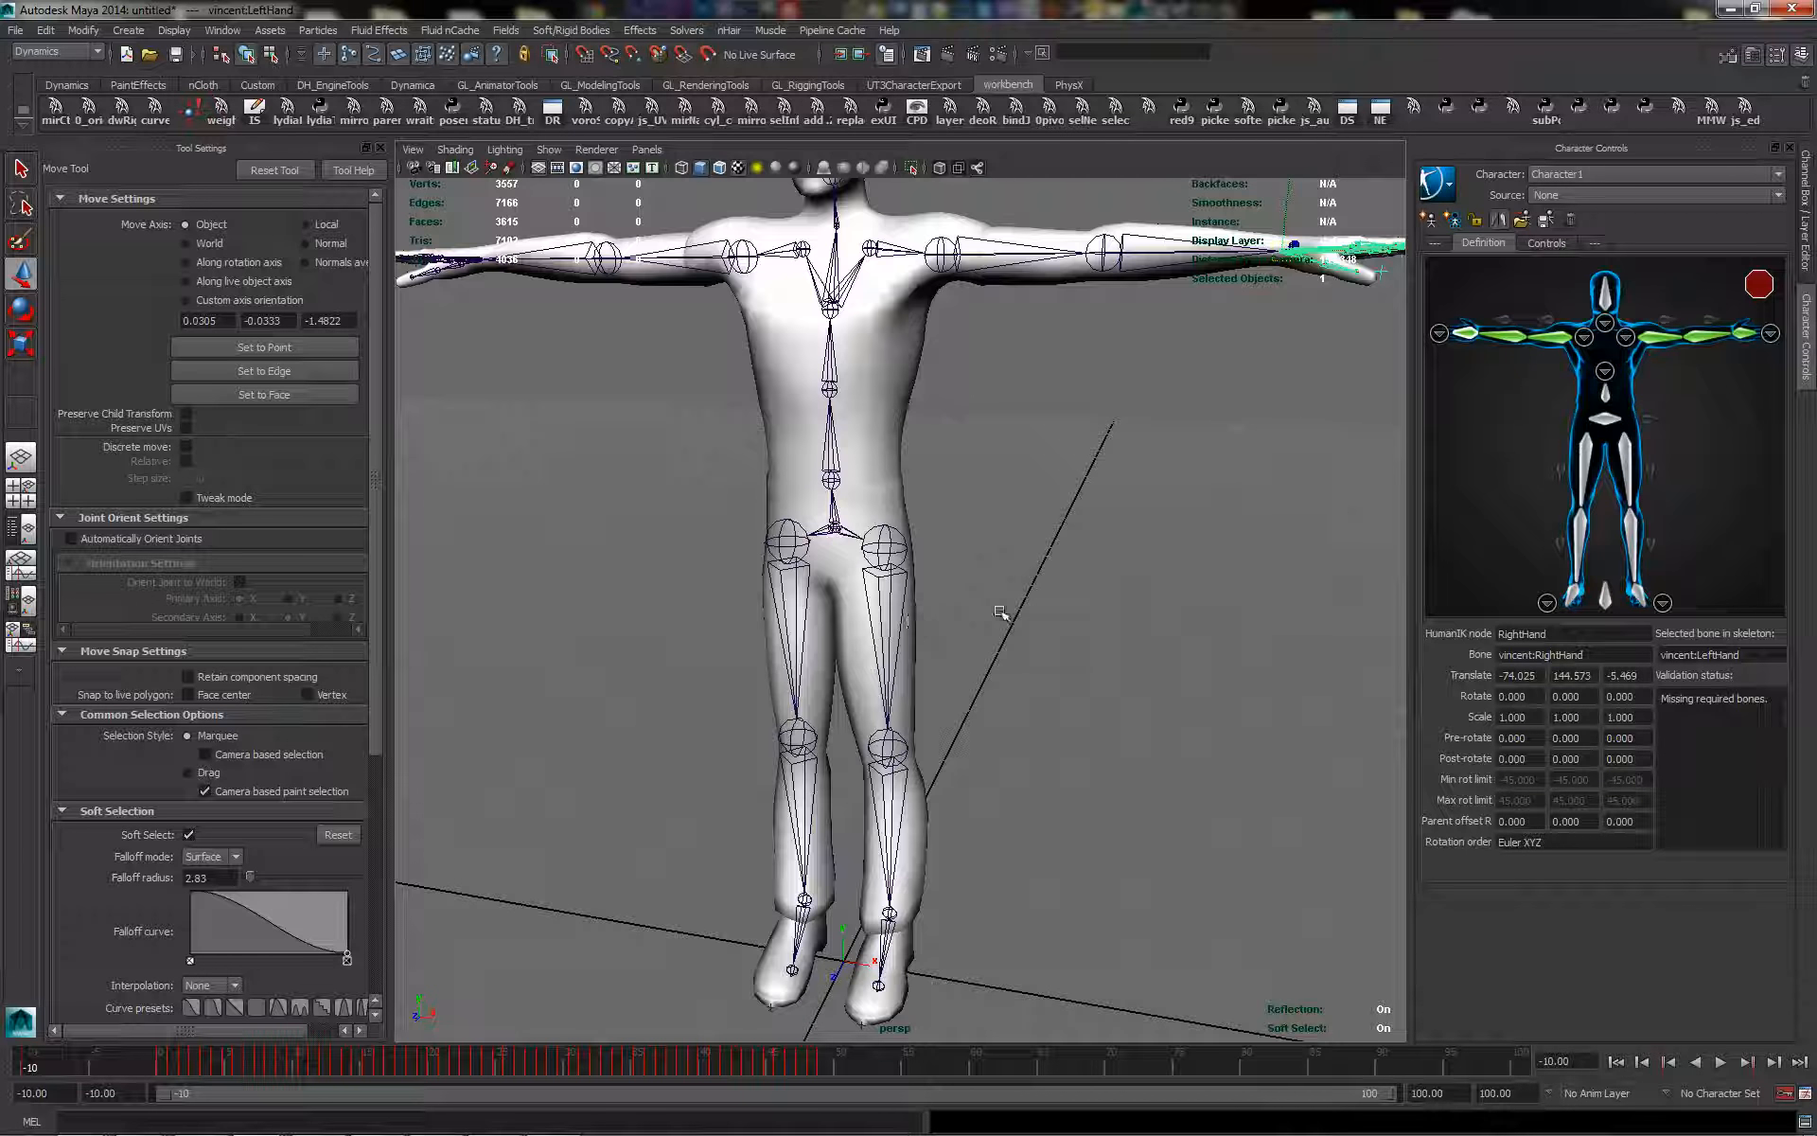
mouse_move(884, 588)
right_mouse_down("alt")
mouse_move(958, 603)
mouse_move(889, 599)
right_mouse_up("alt")
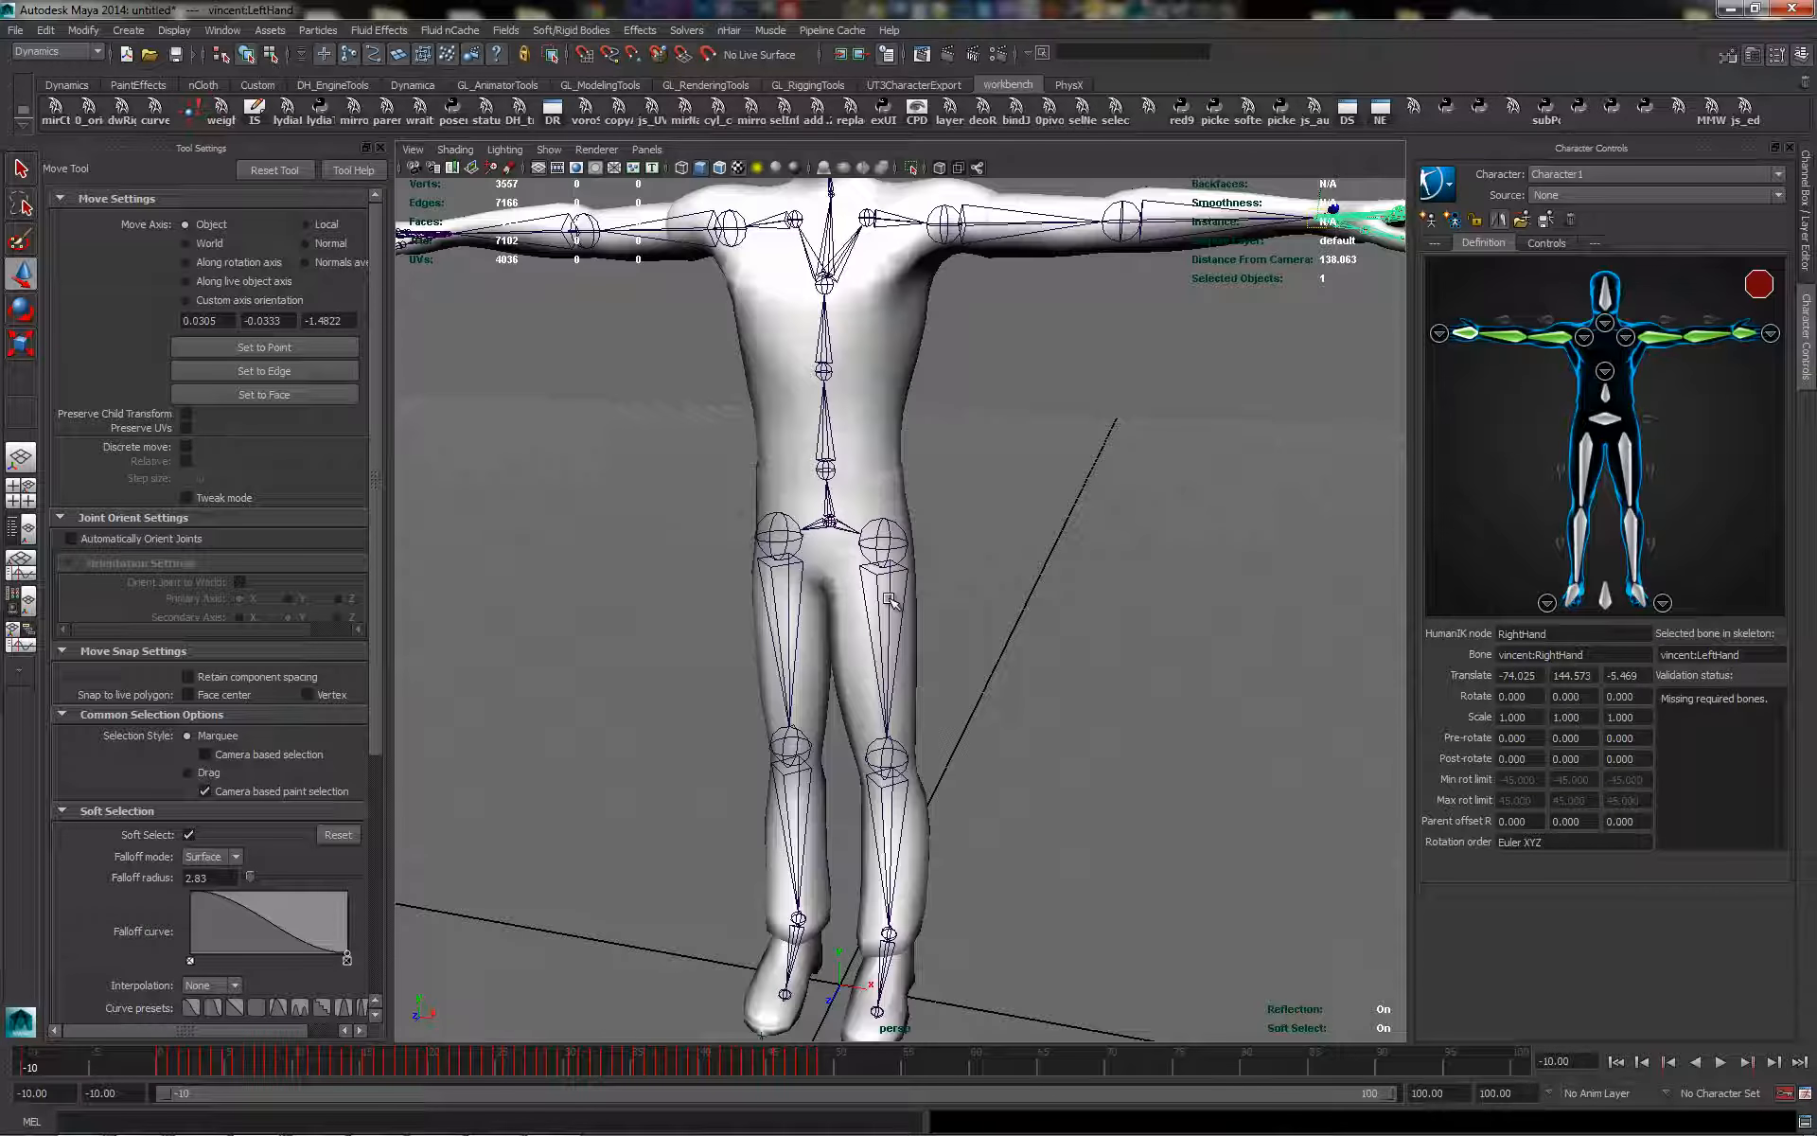
left_click(878, 603)
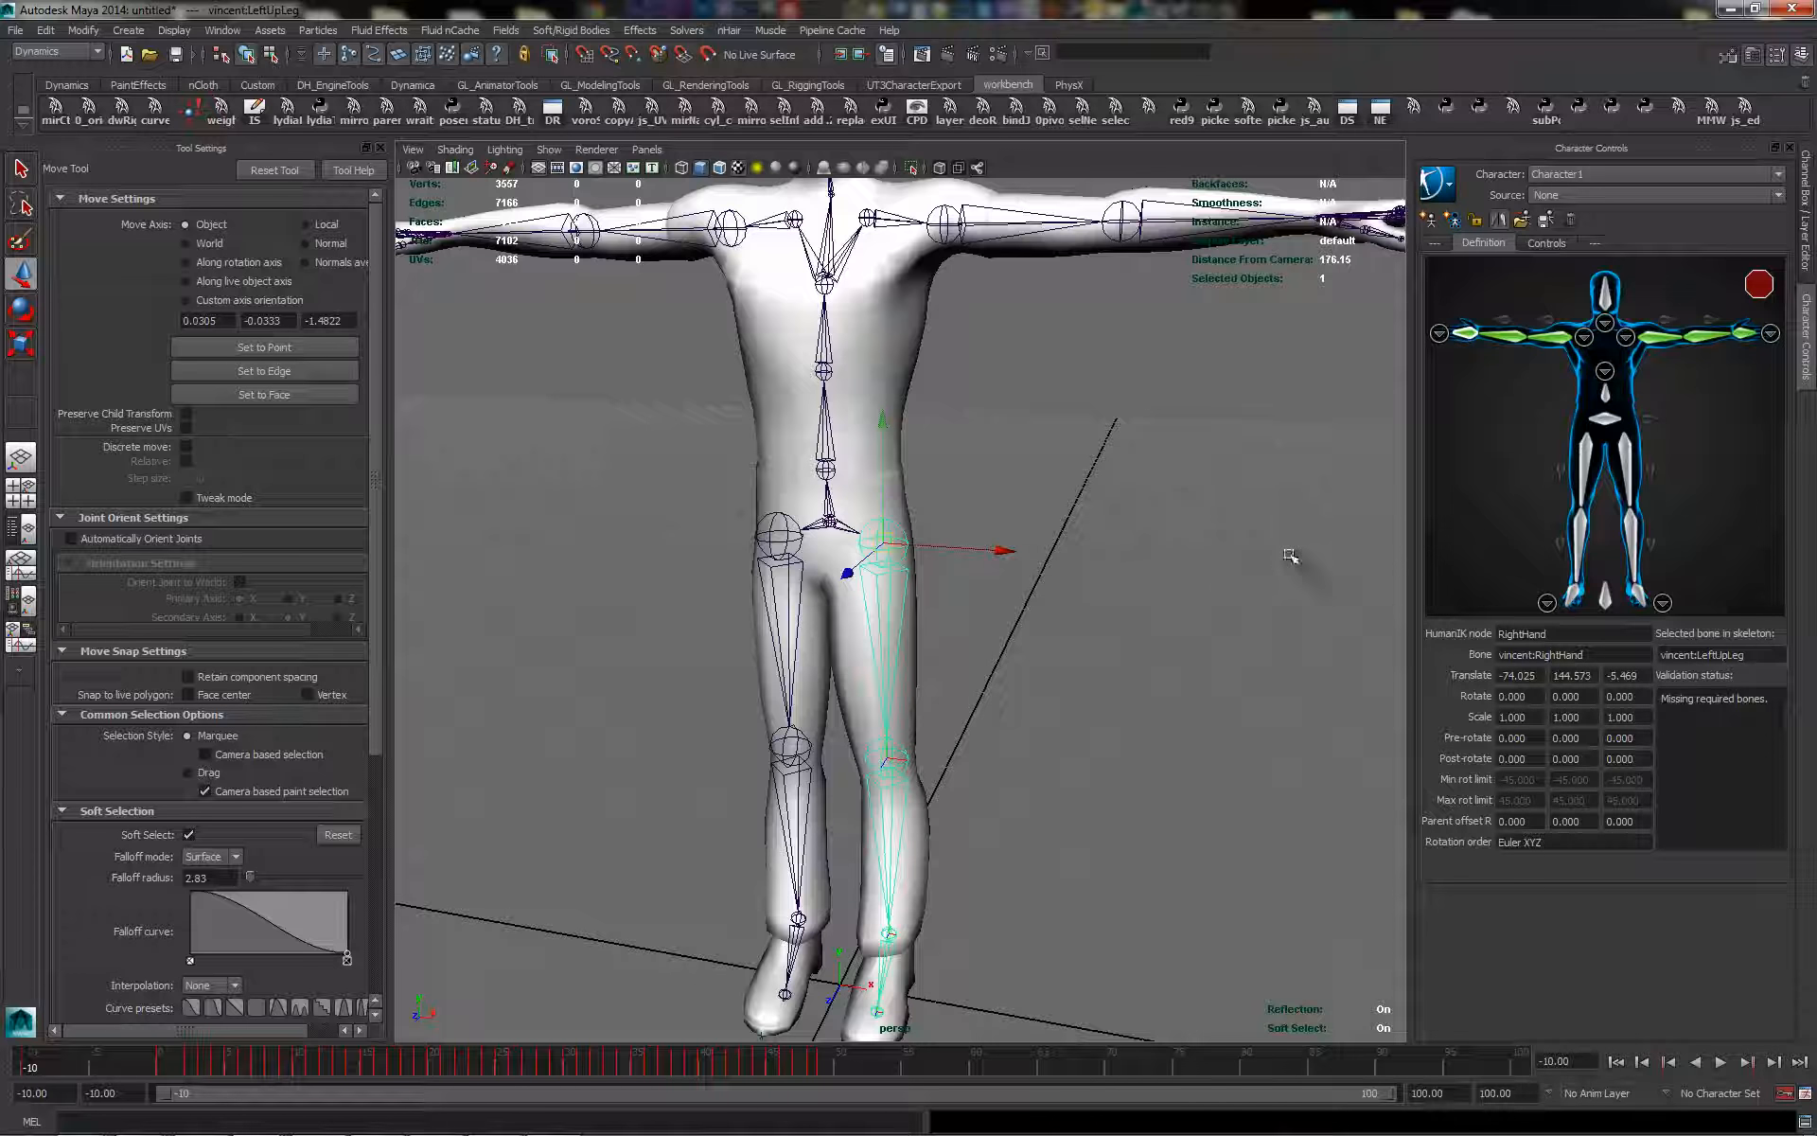
left_click(1289, 556)
left_click(1606, 420)
double_click(1605, 420)
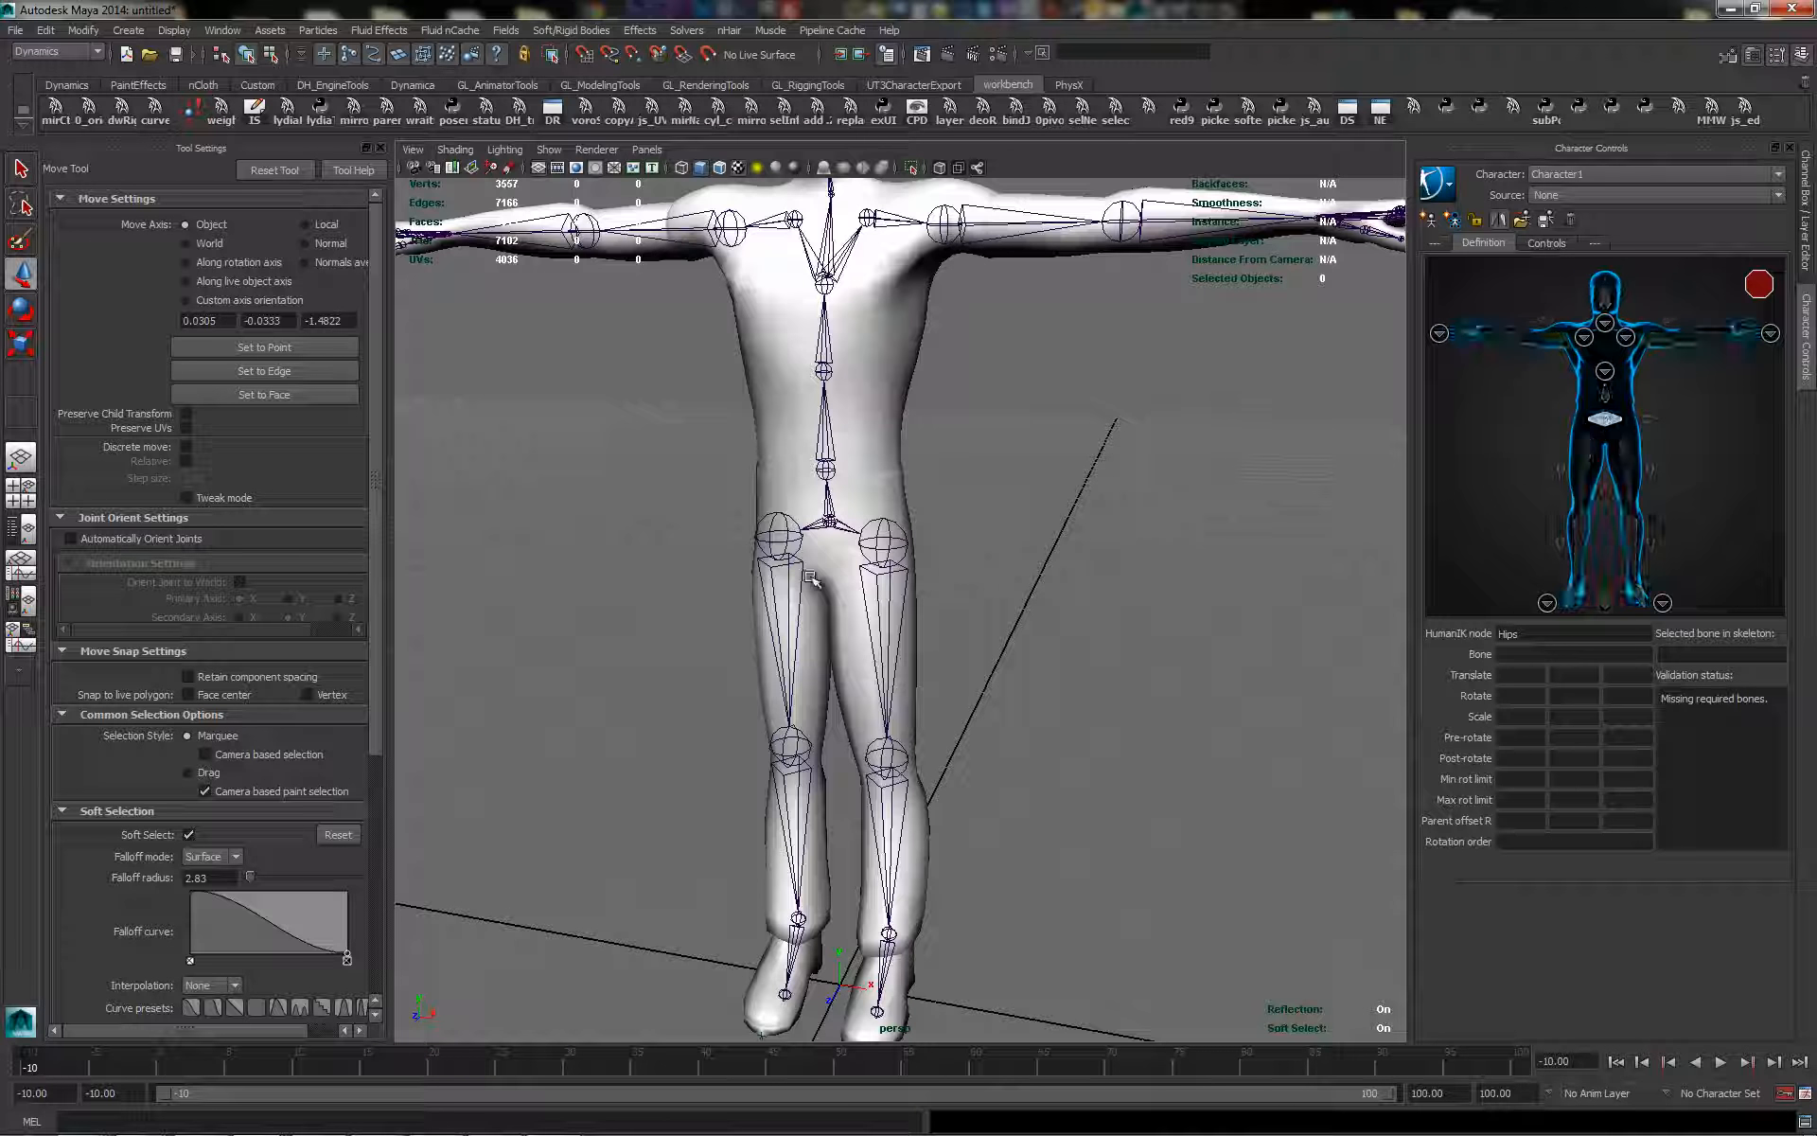
left_click(833, 522)
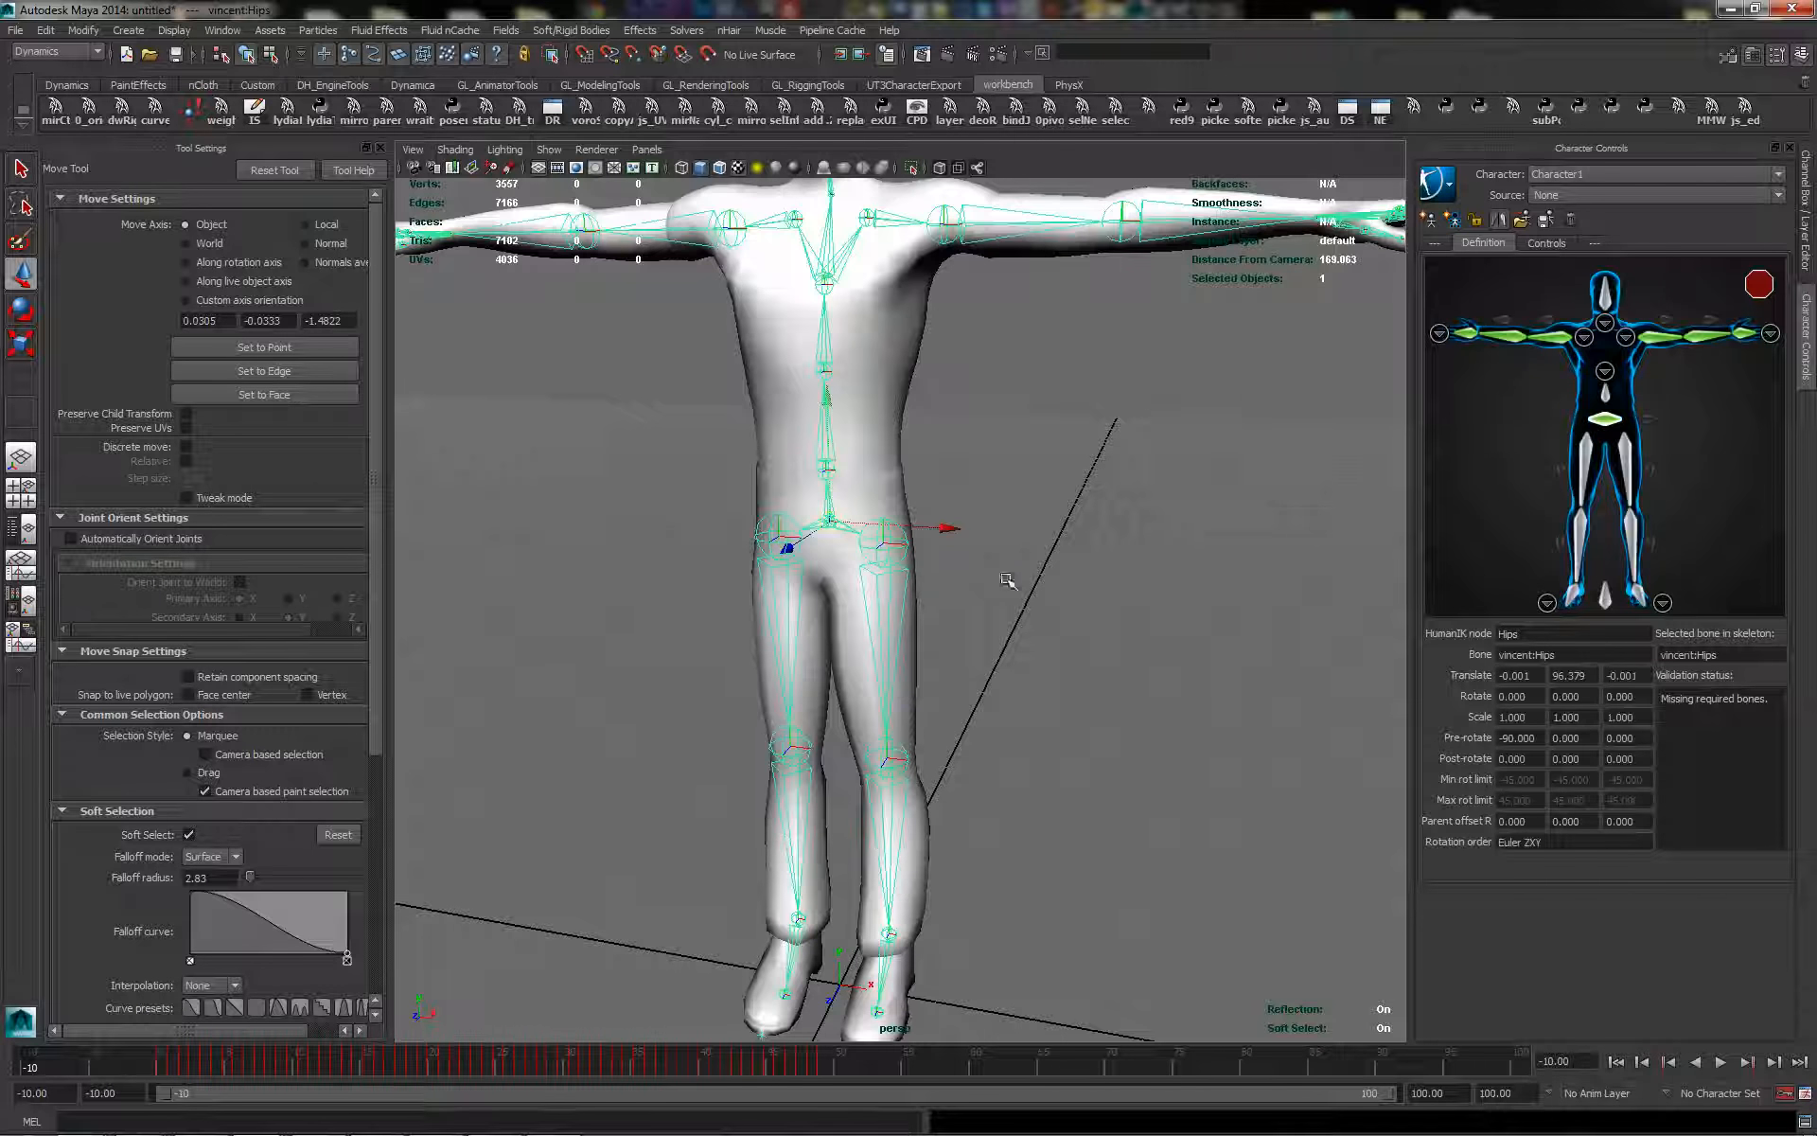
Assign the lowest spine joint, just above the pelvis, to the Spine node
right_click_drag(1025, 434, 1088, 434, "alt")
double_click(1606, 395)
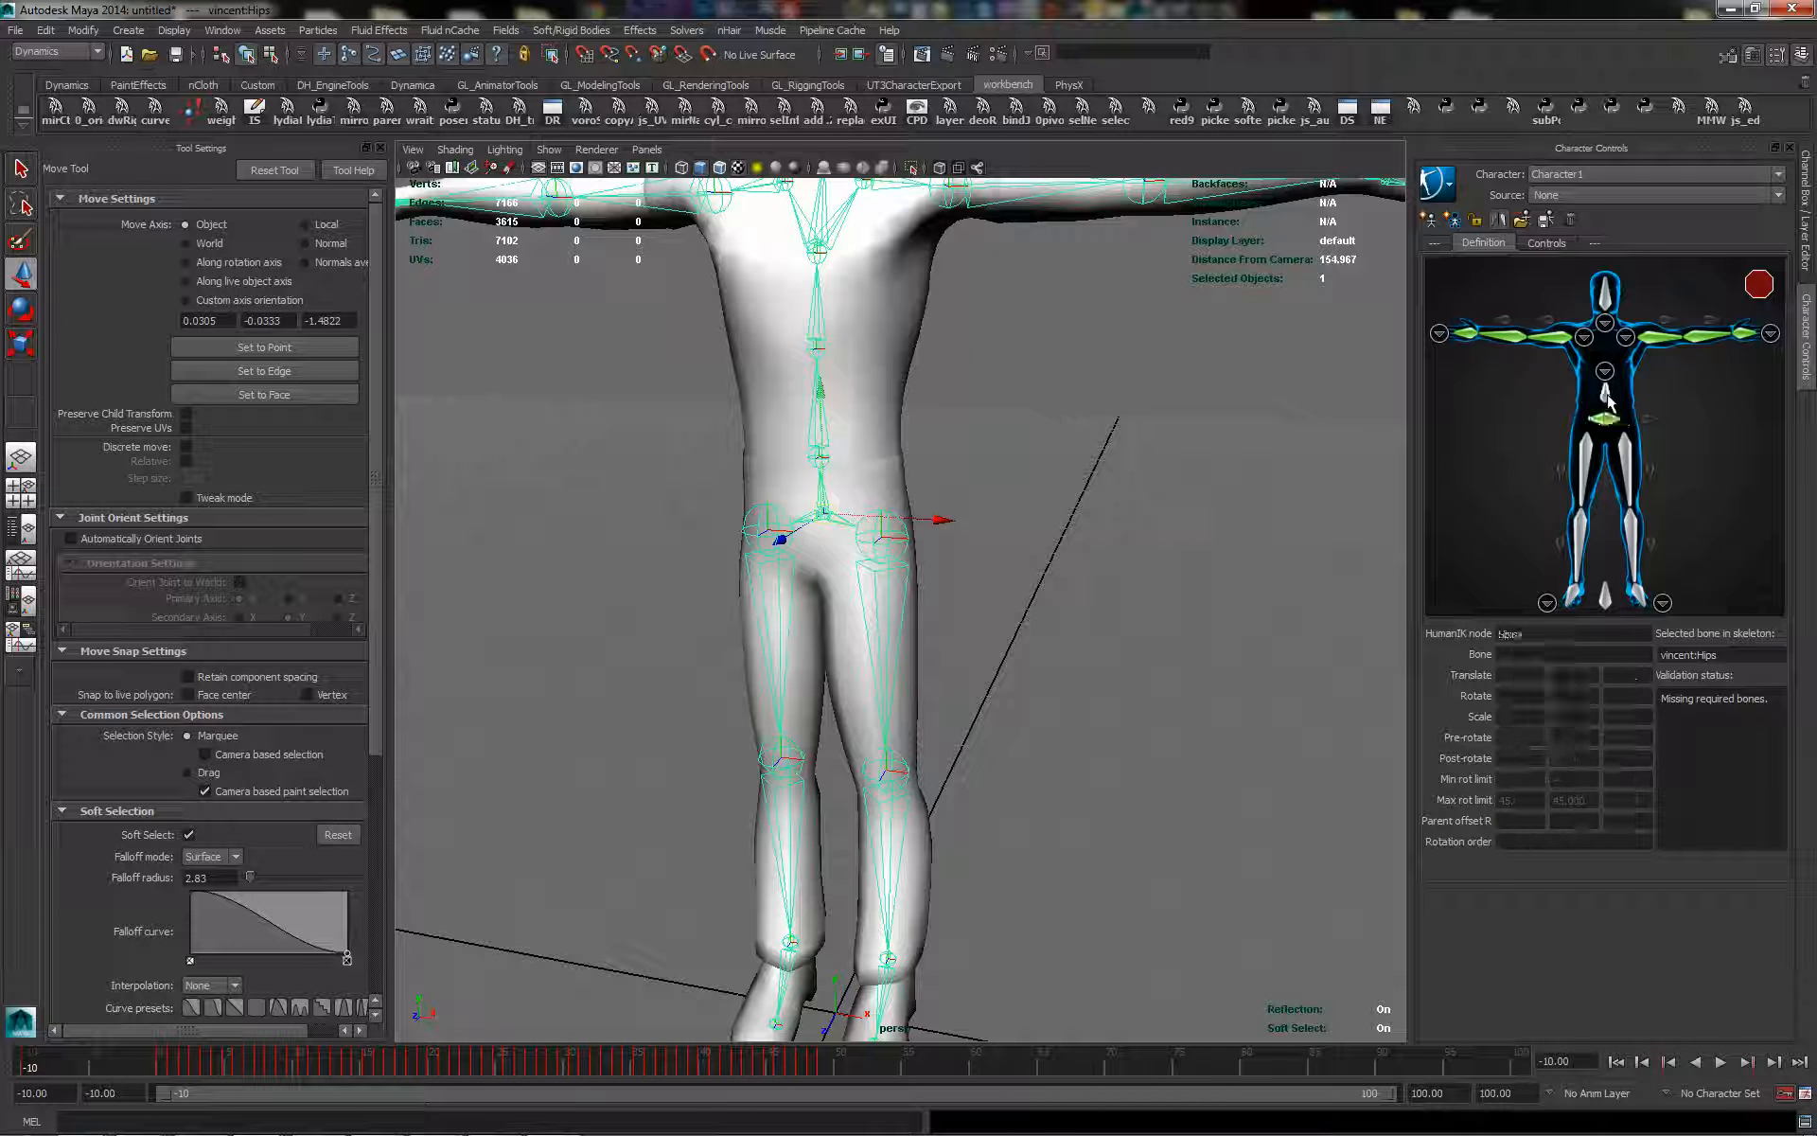
left_click(839, 441)
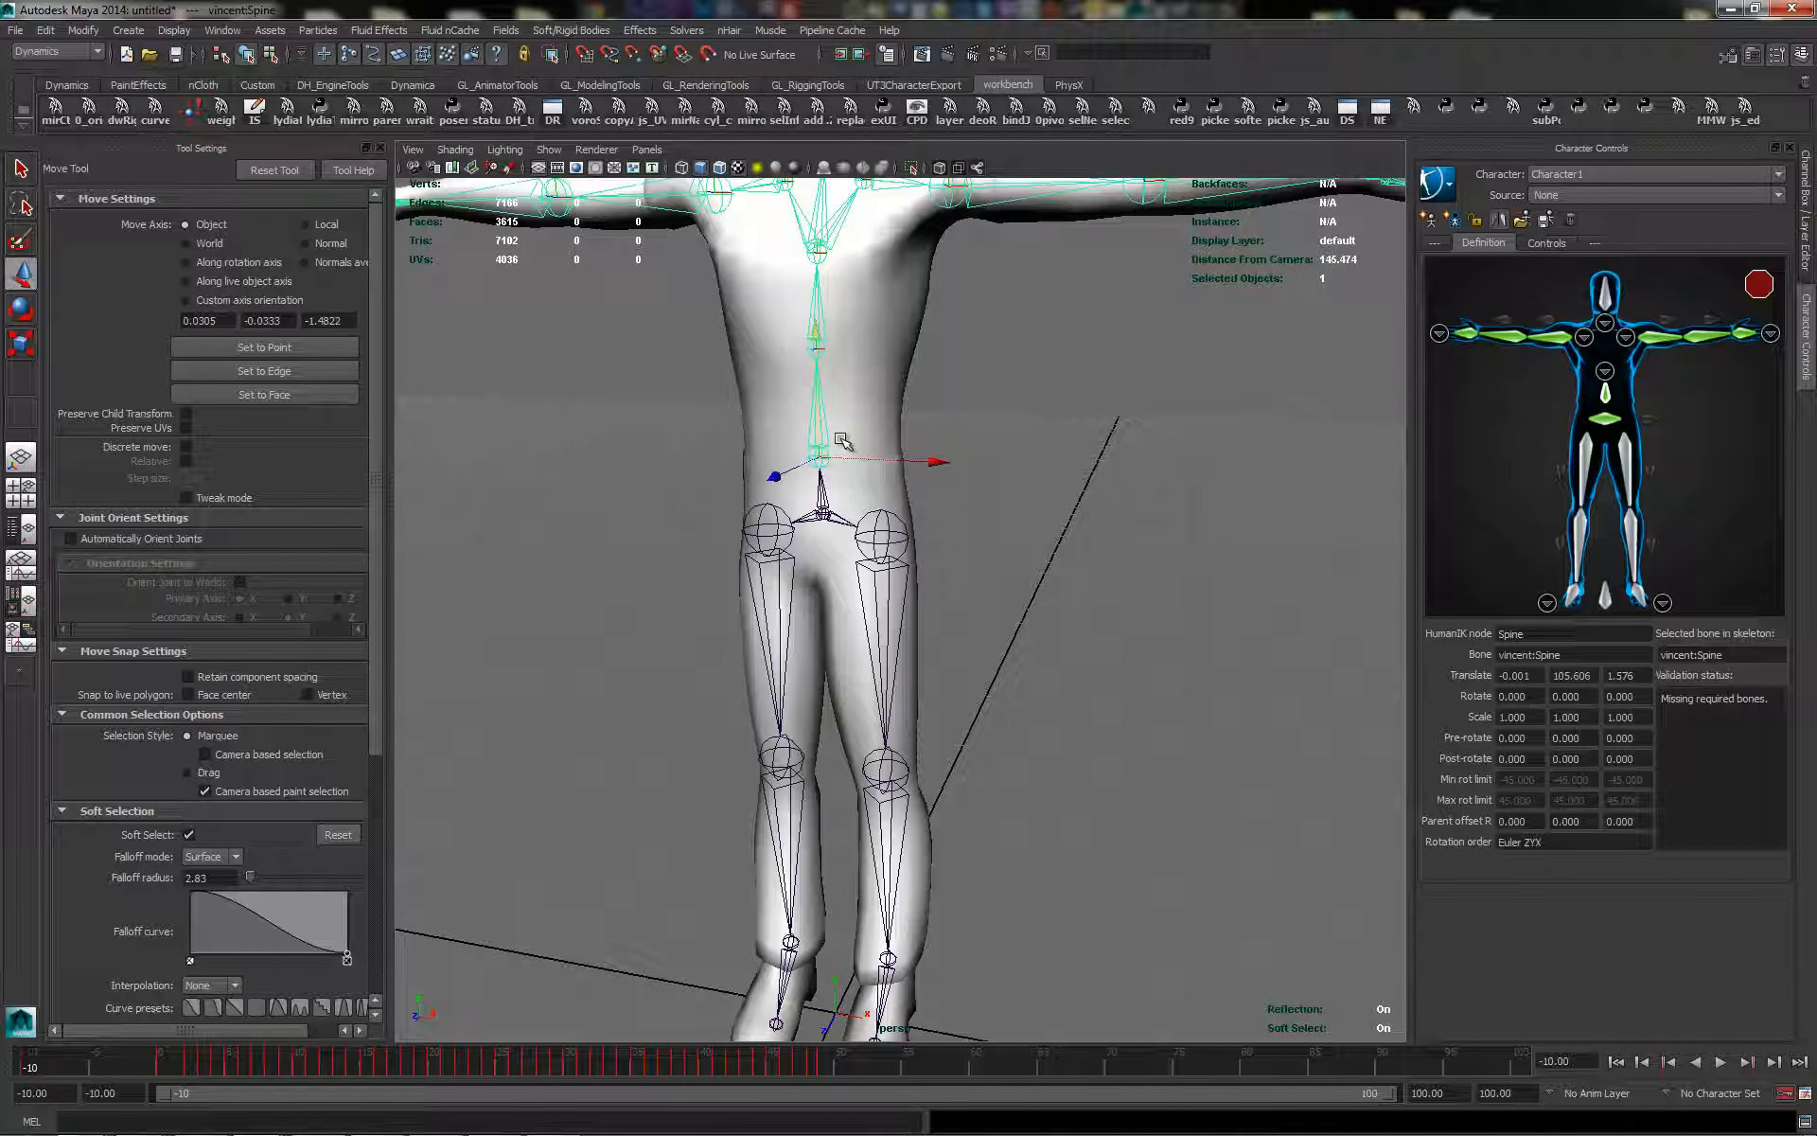
In the detailed spine view, assign the next two spine joints to Spine1 and Spine2, and return to the full-body view
left_click(1605, 370)
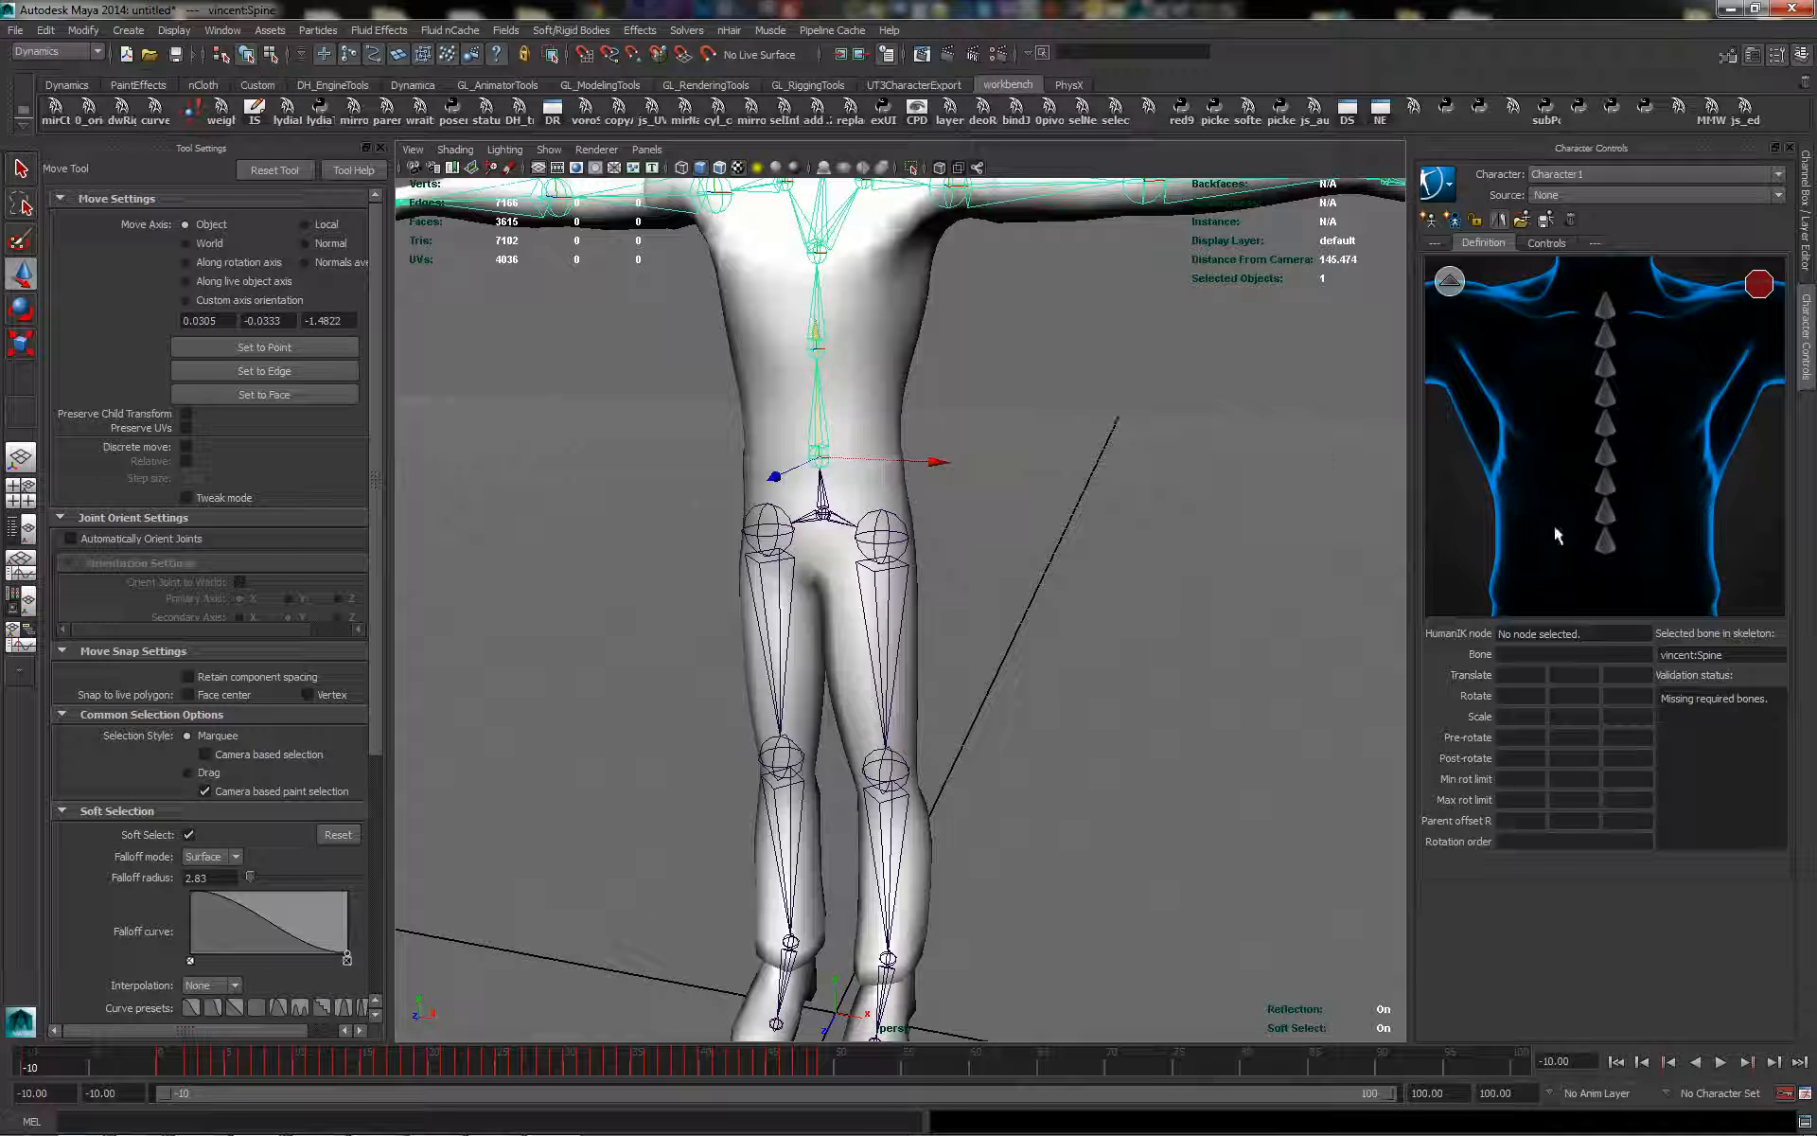
left_click(1606, 544)
left_click(815, 307)
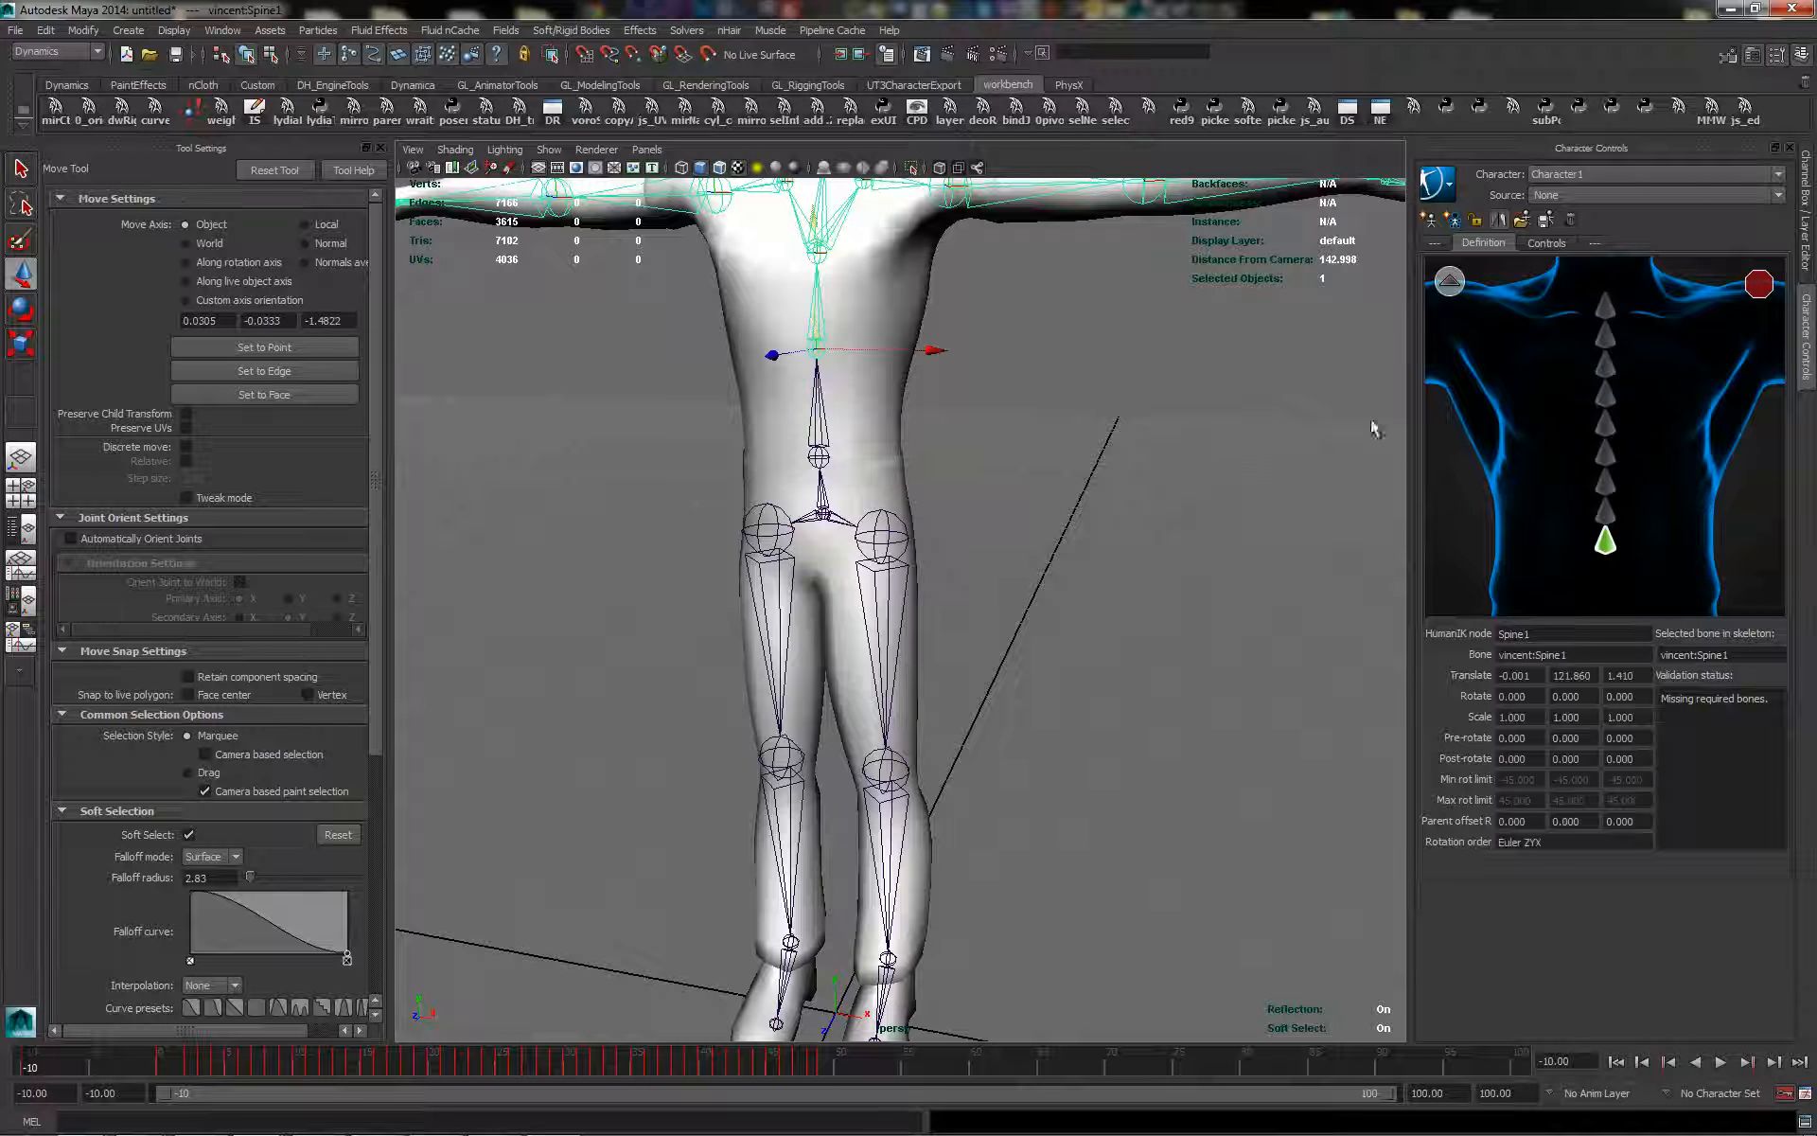
left_click(1594, 509)
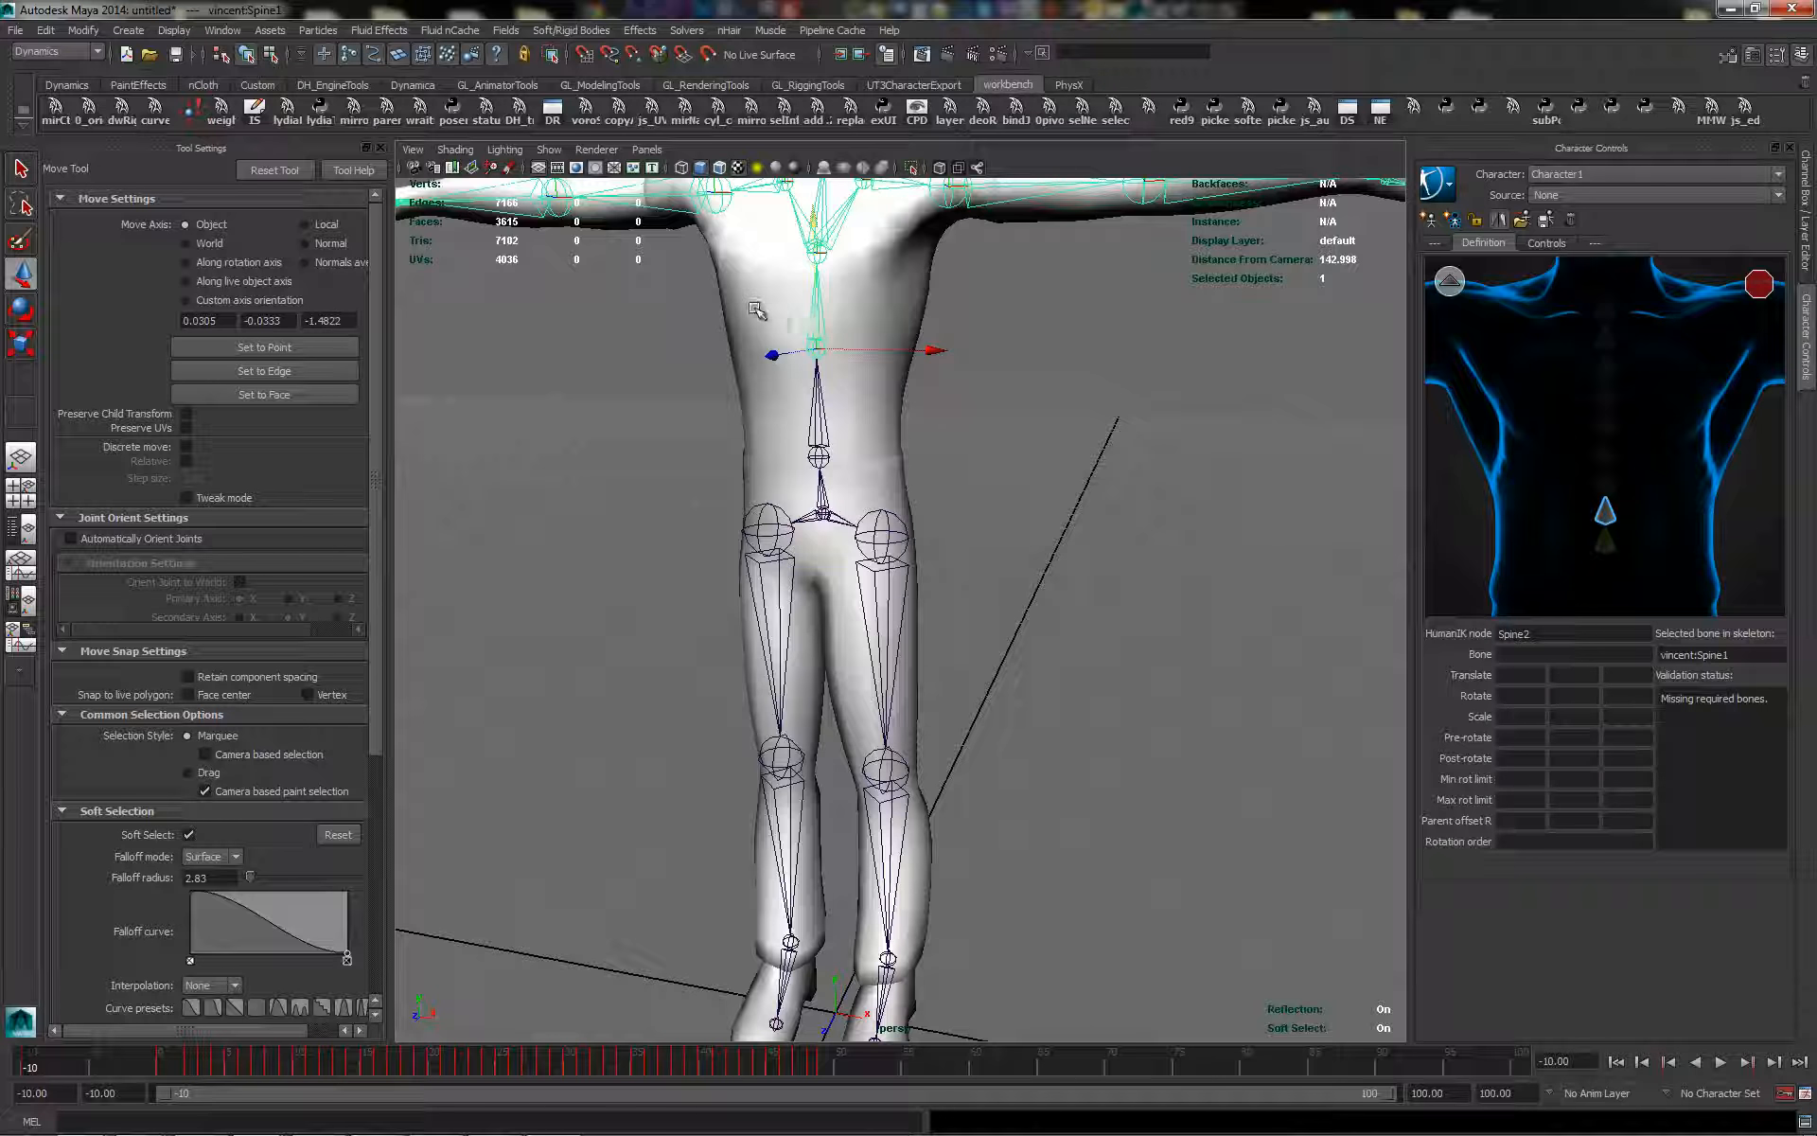
left_click(810, 232)
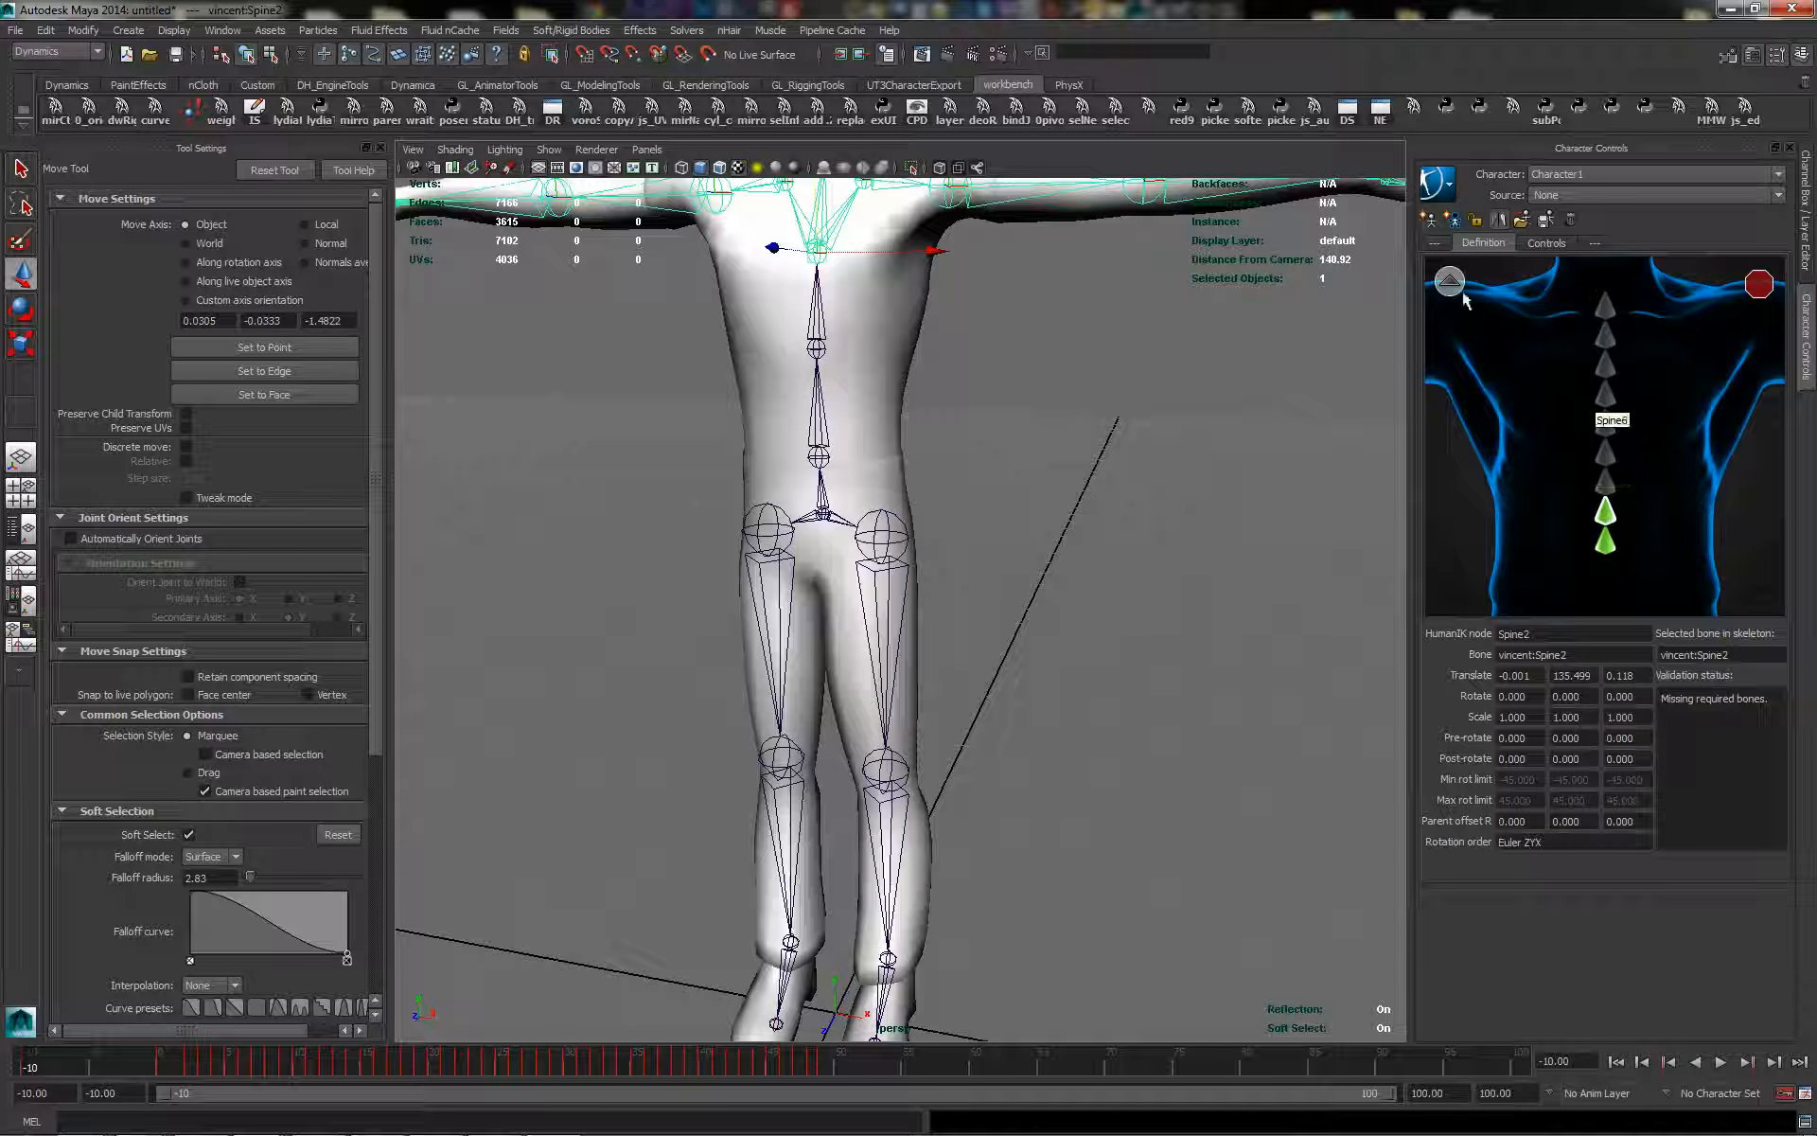
left_click(1450, 284)
Assign the left thigh and left shin joints to the LeftUpLeg and LeftLeg nodes
left_click(1623, 476)
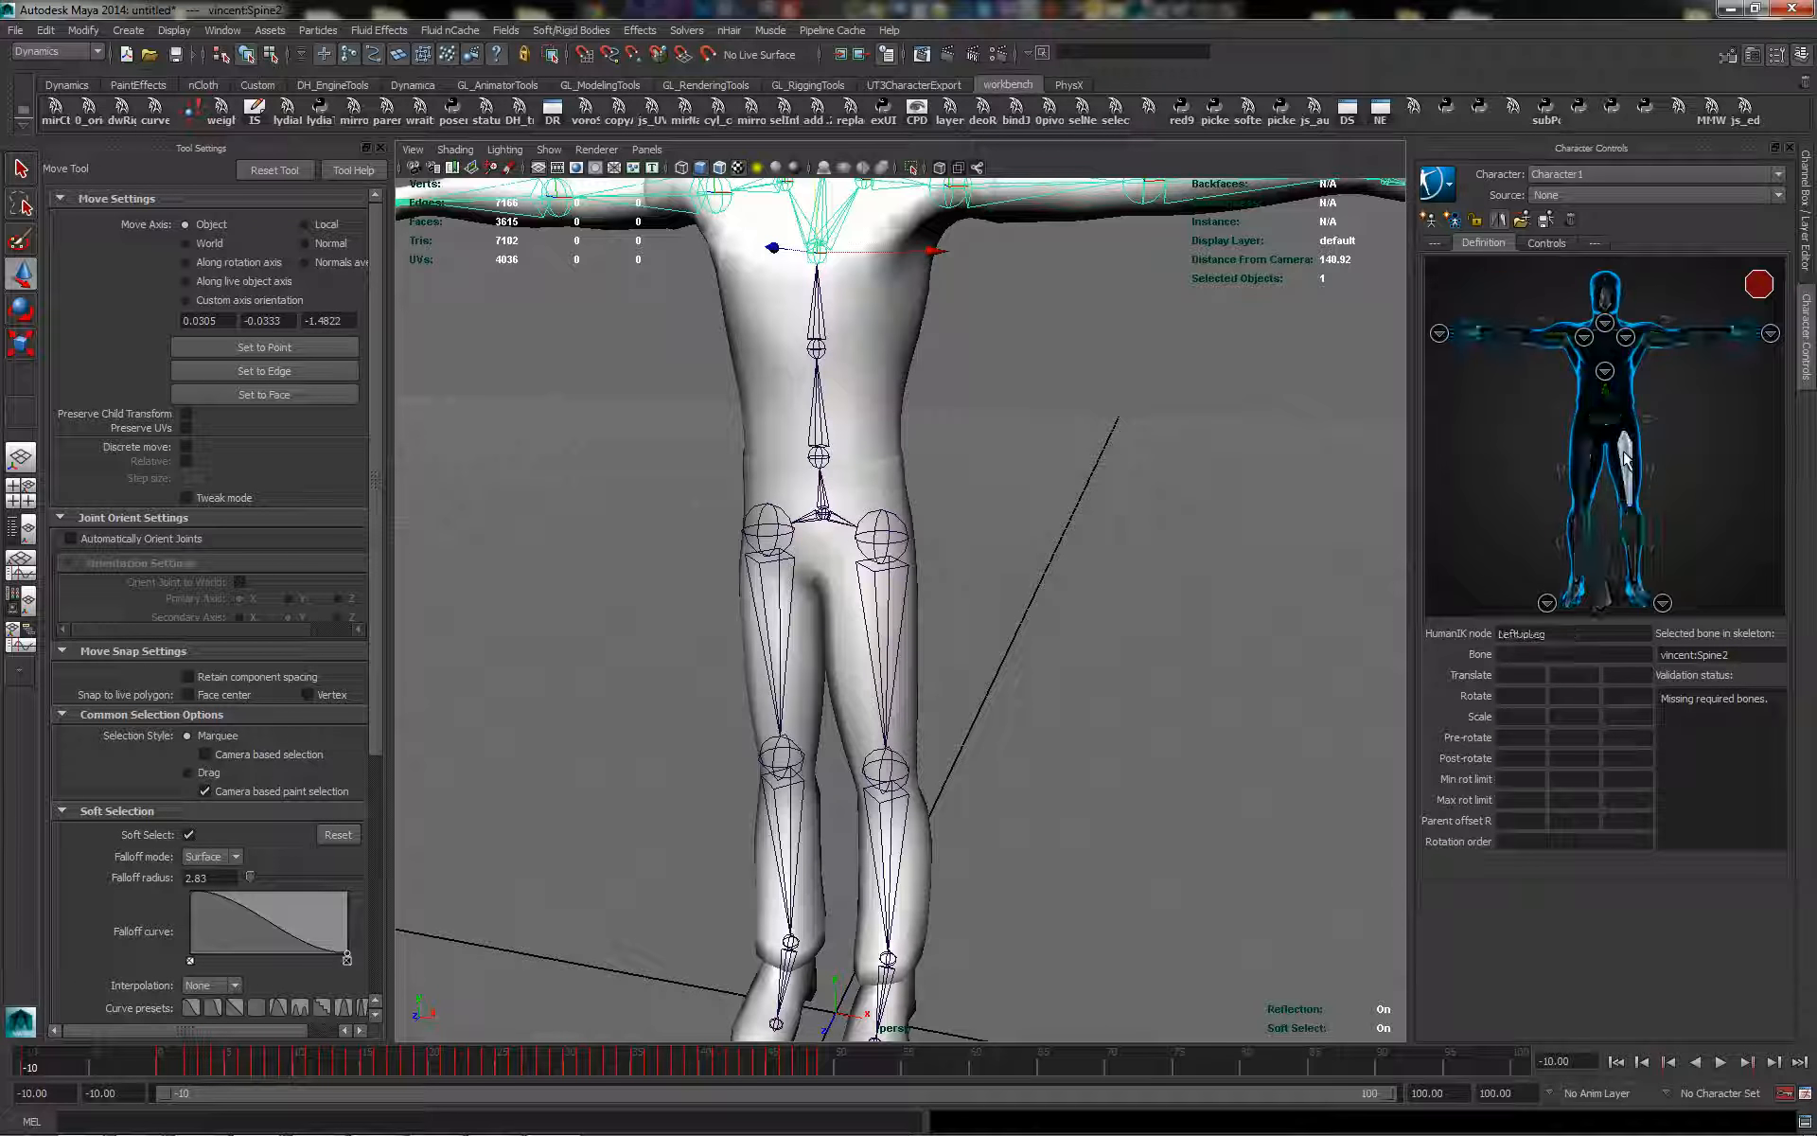
left_click(871, 674)
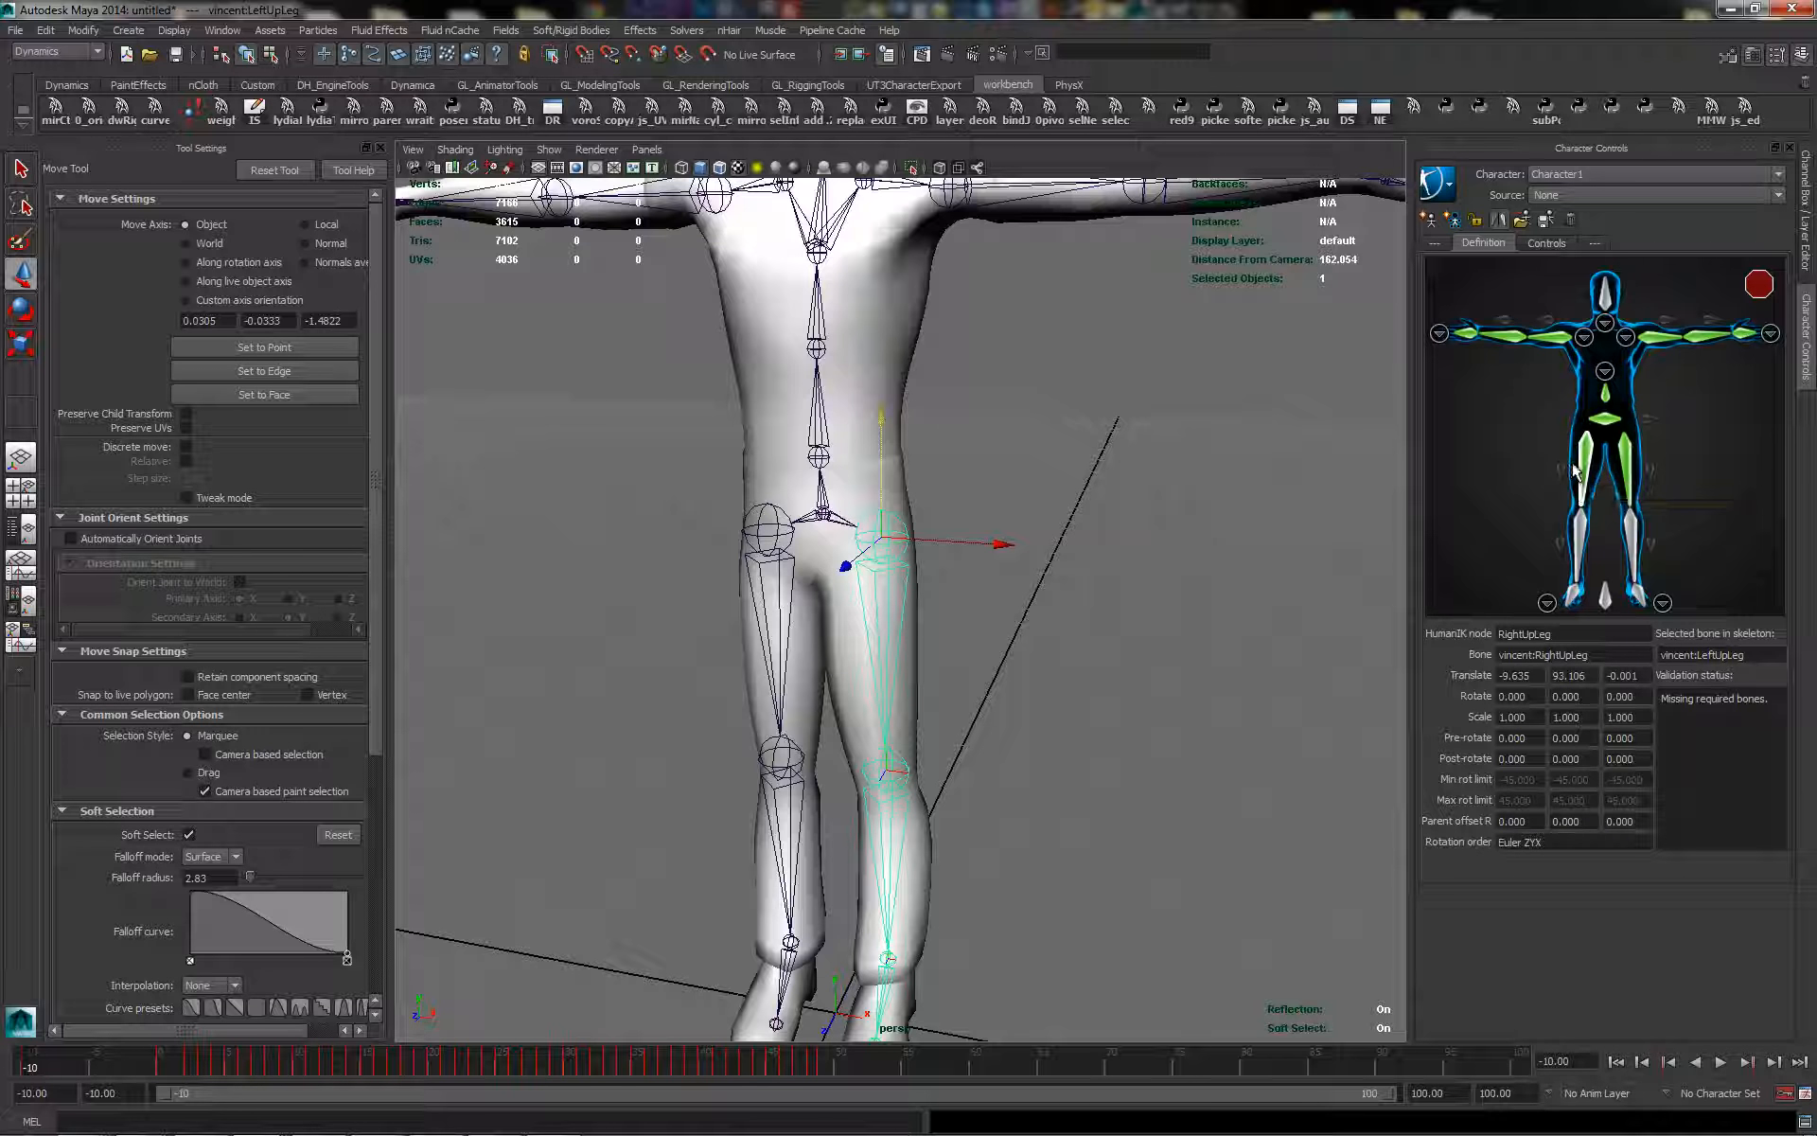
left_click(1637, 522)
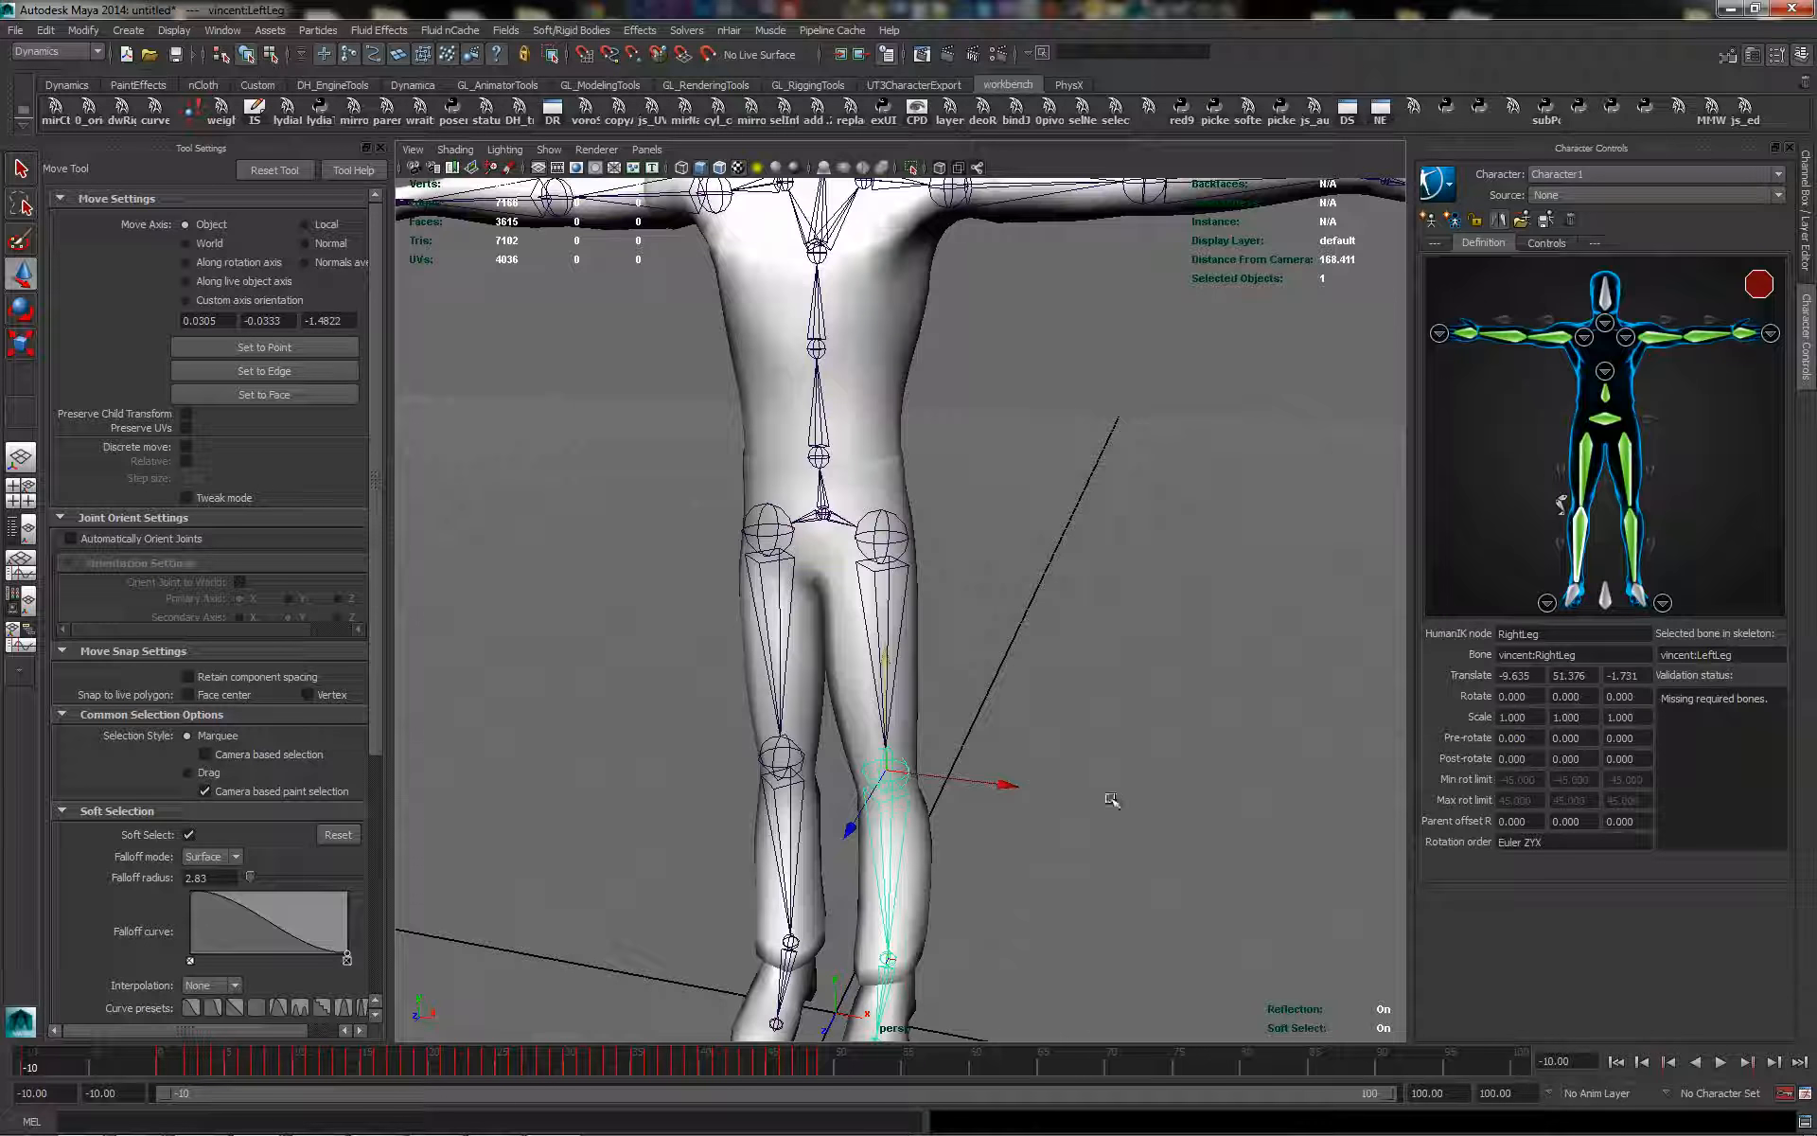
Assign the left ankle joint to LeftFoot and the left toe joint to LeftToeBase, and return to the full-body view
right_click_drag(1102, 791, 1070, 770, "alt")
middle_click_drag(1073, 764, 1062, 722, "alt")
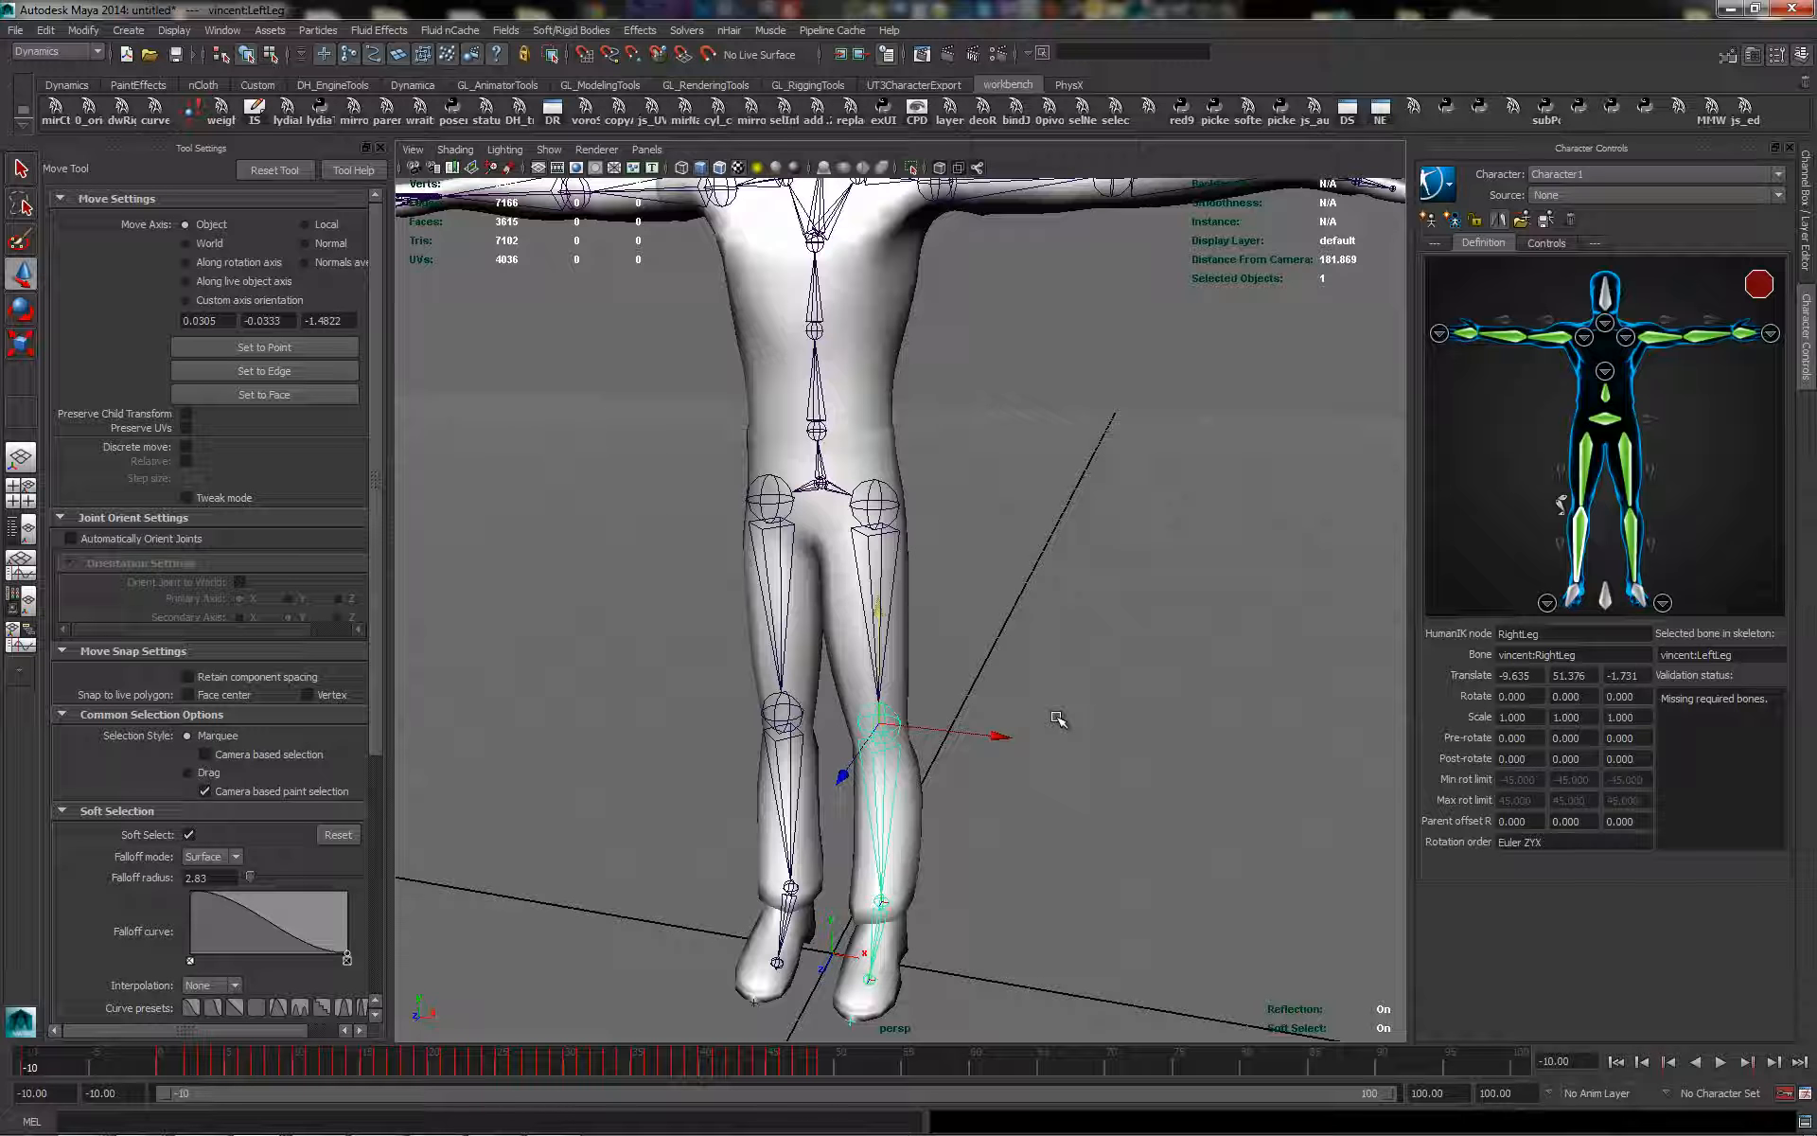
left_click(1639, 594)
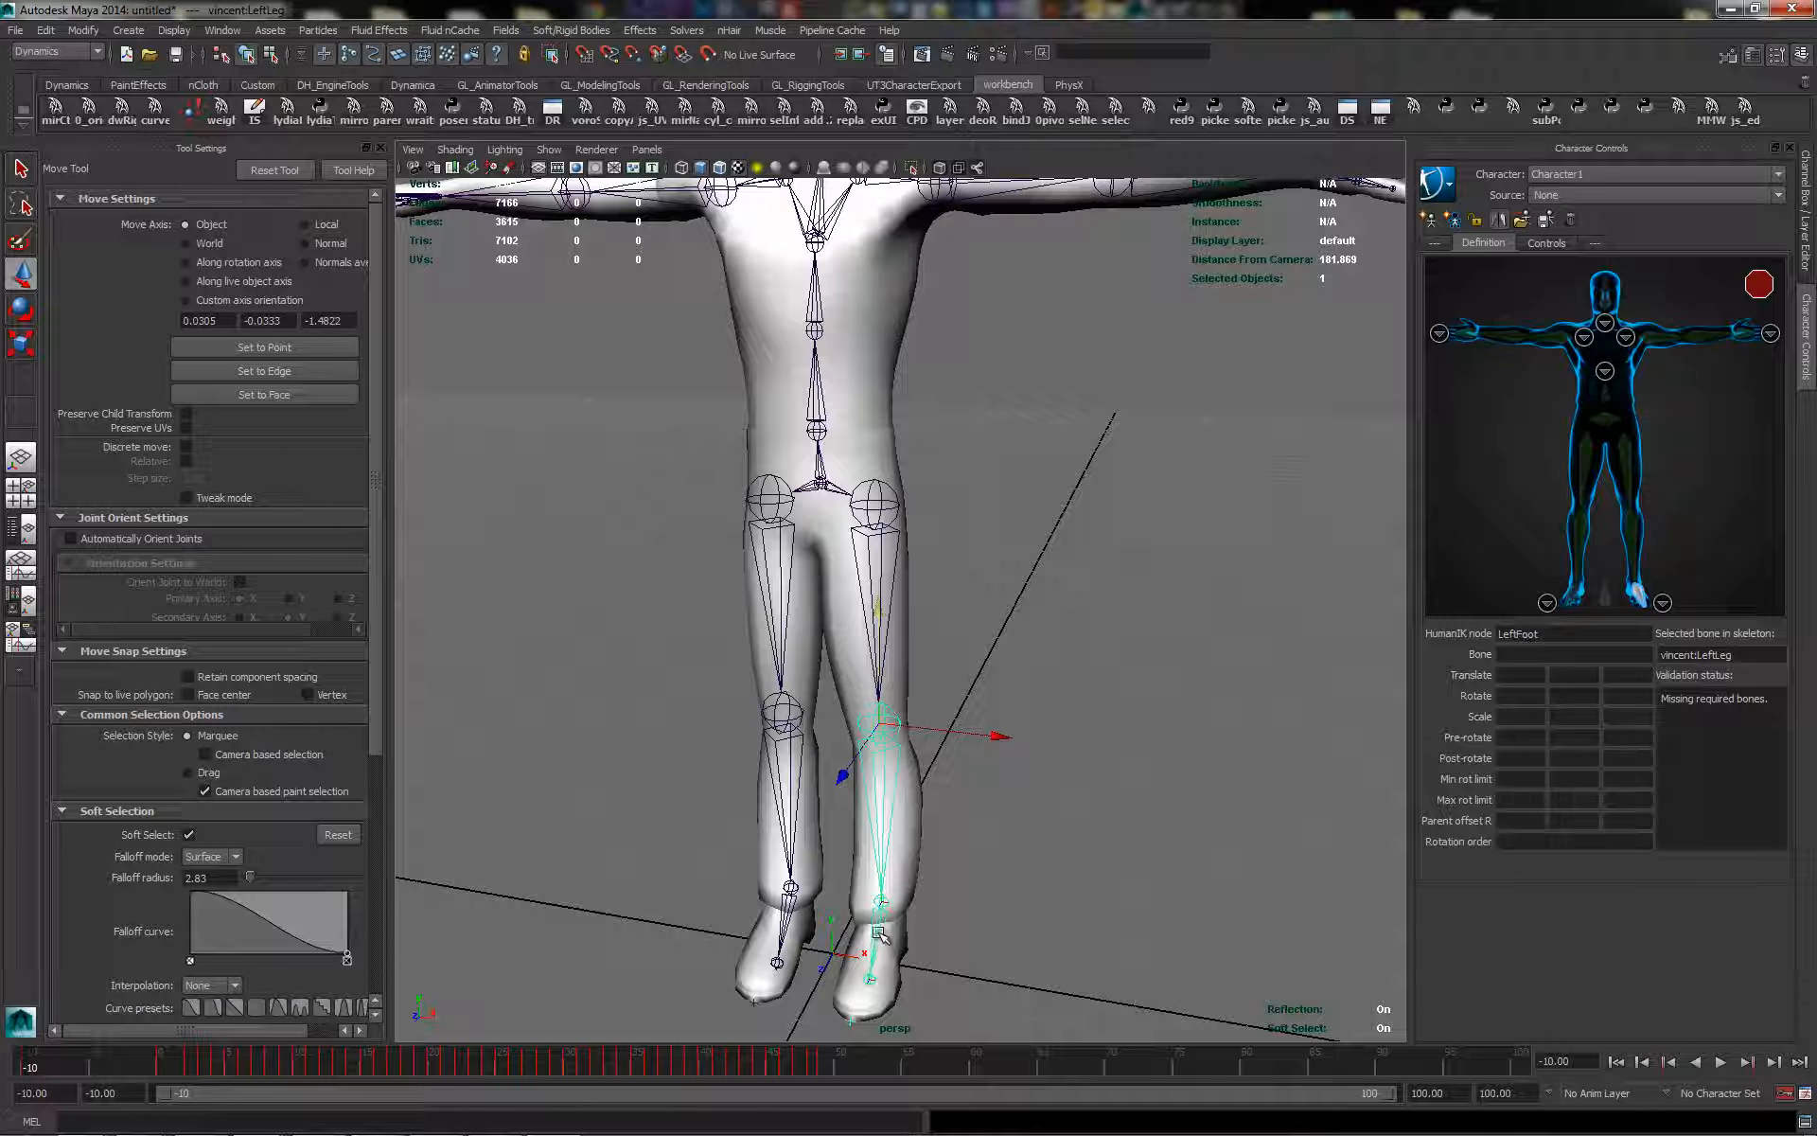
left_click(875, 931)
left_click(1661, 603)
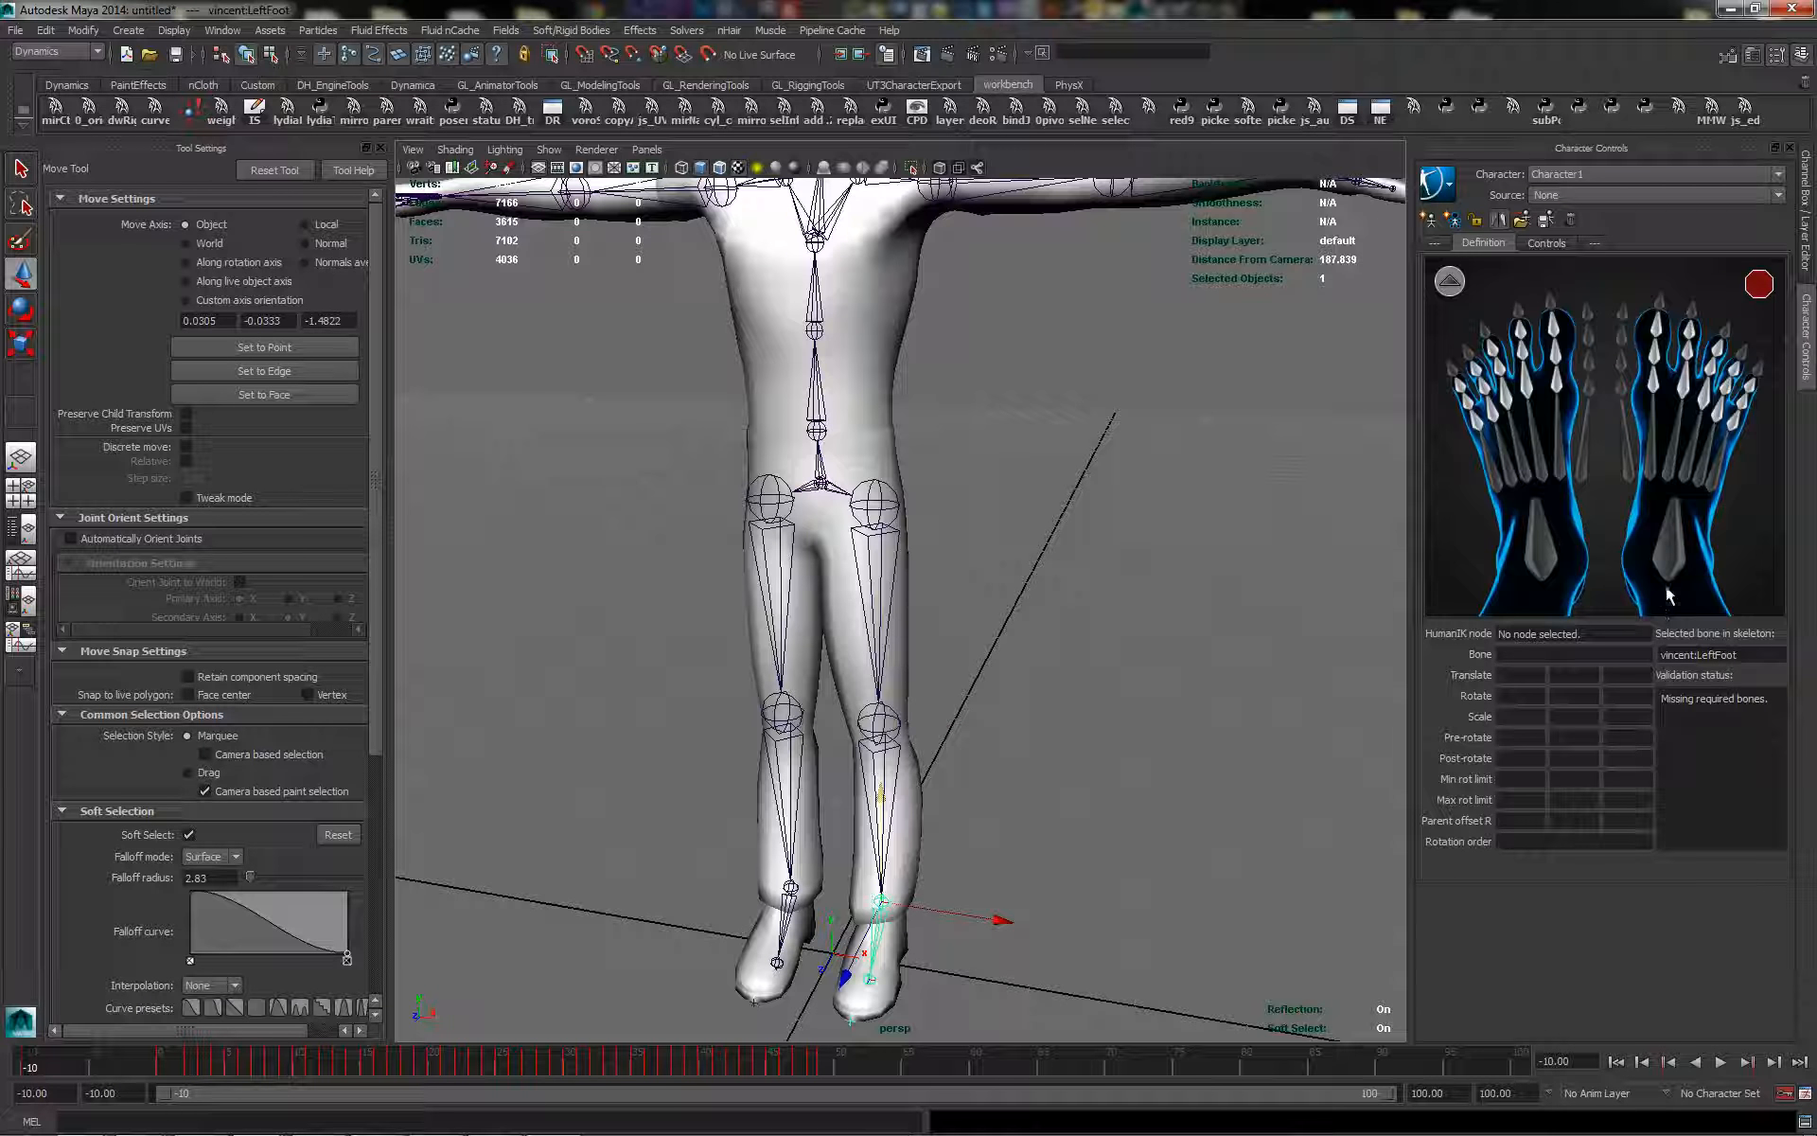
left_click(1502, 563)
left_click(870, 977)
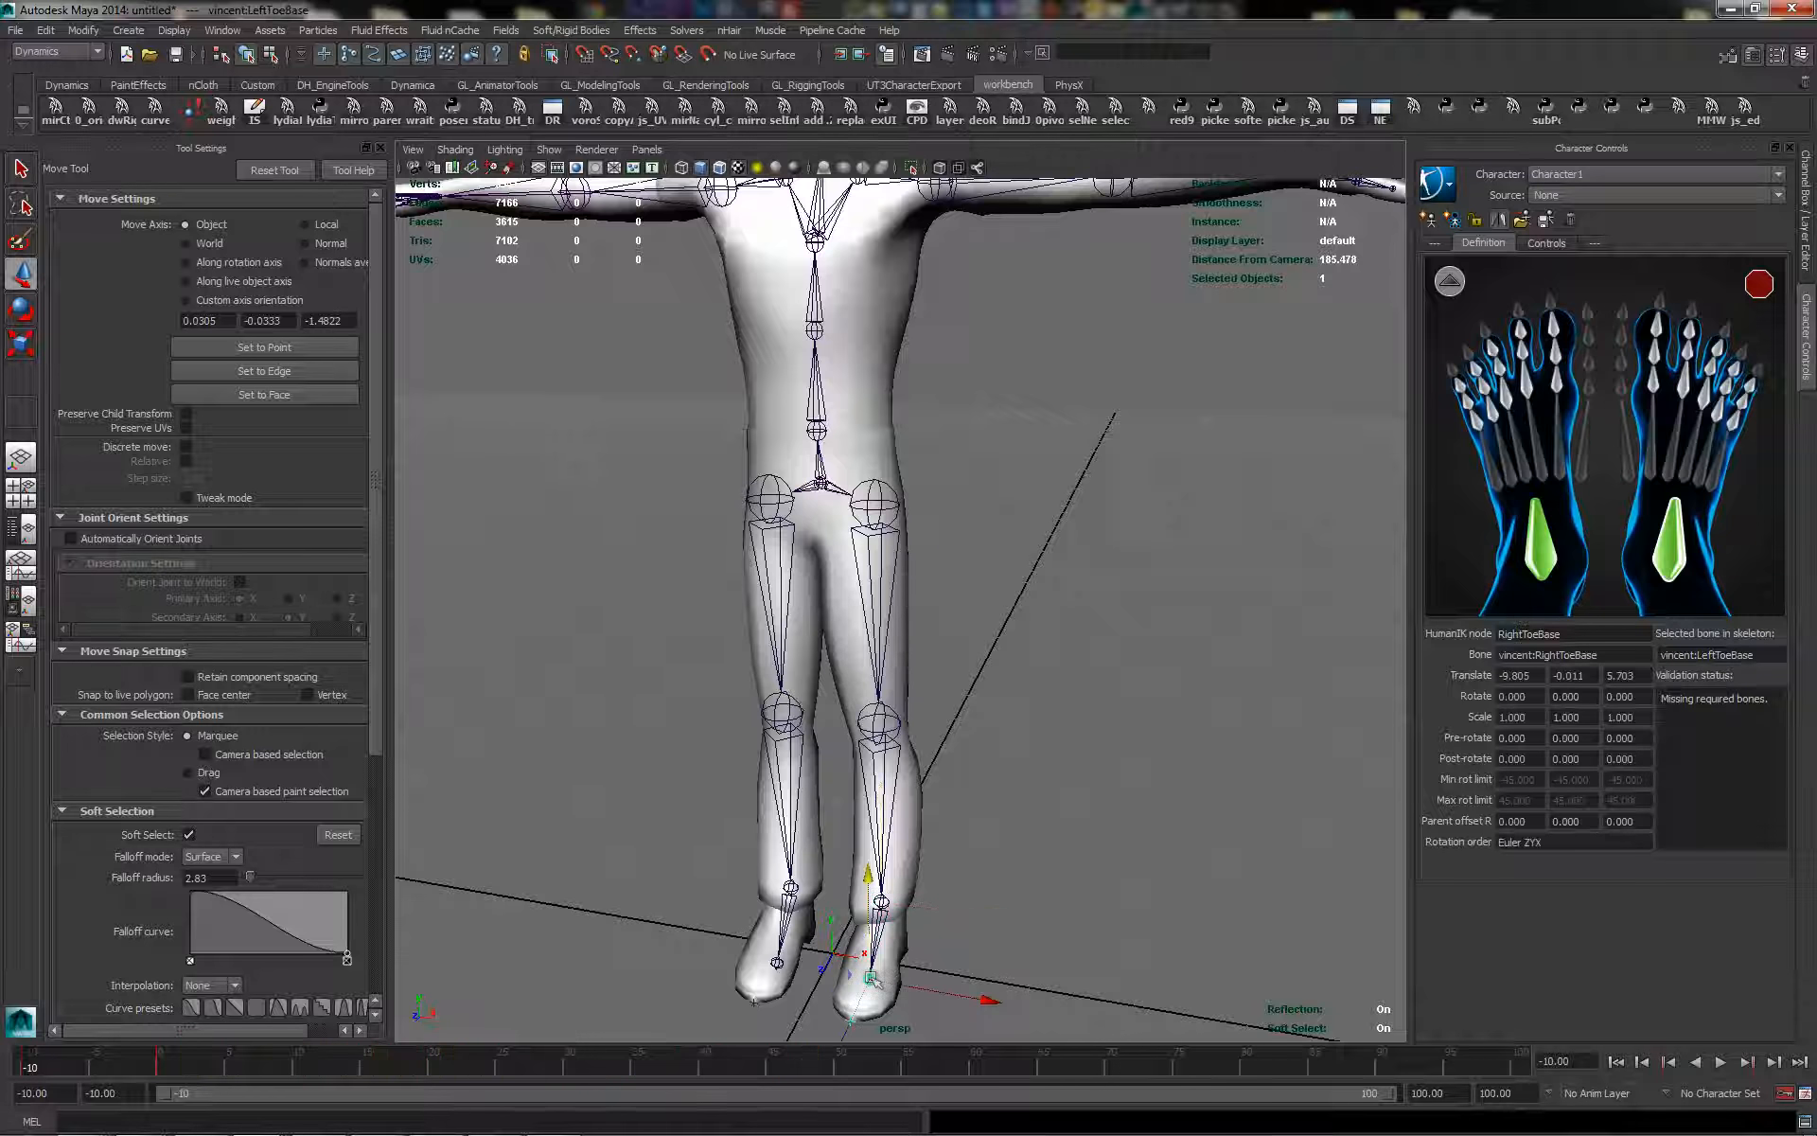
left_click(1448, 280)
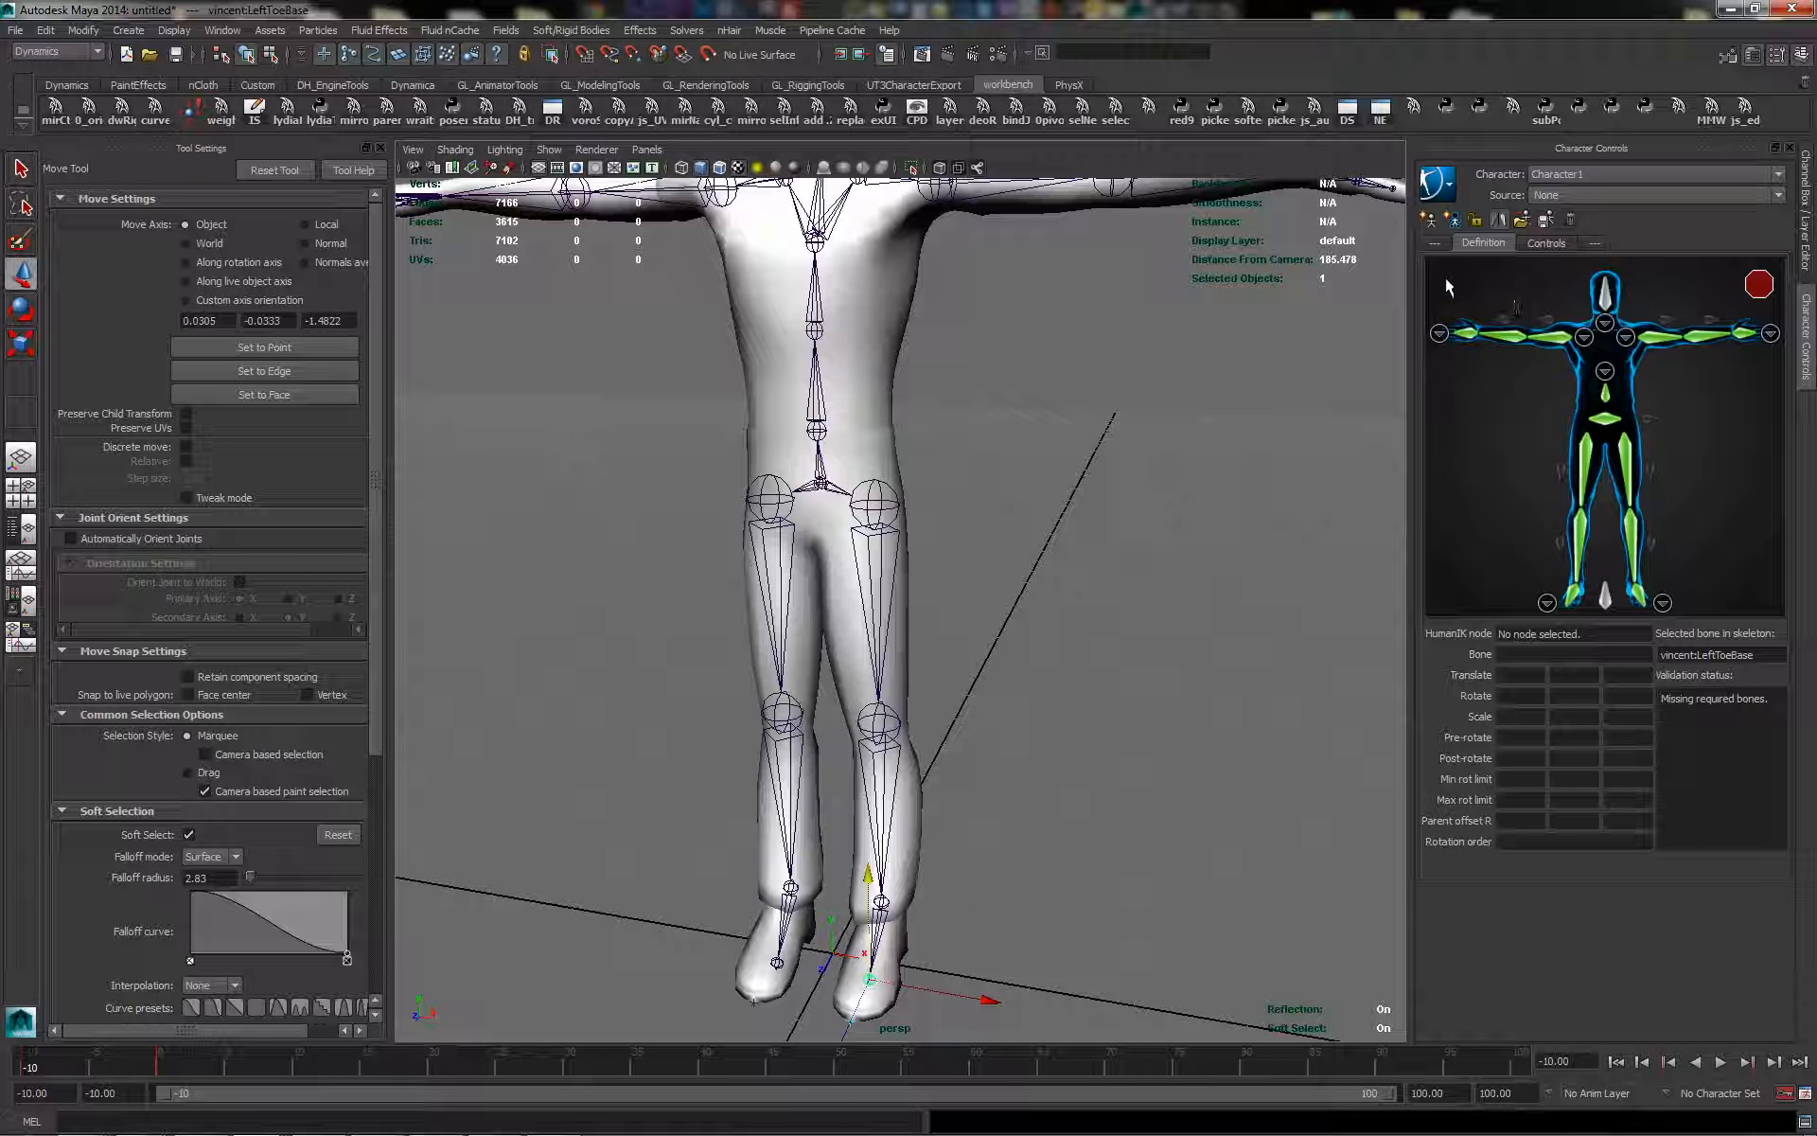
In the detailed left shoulder view, assign the left clavicle joint to LeftShoulder and return to the full-body view
left_click(1627, 336)
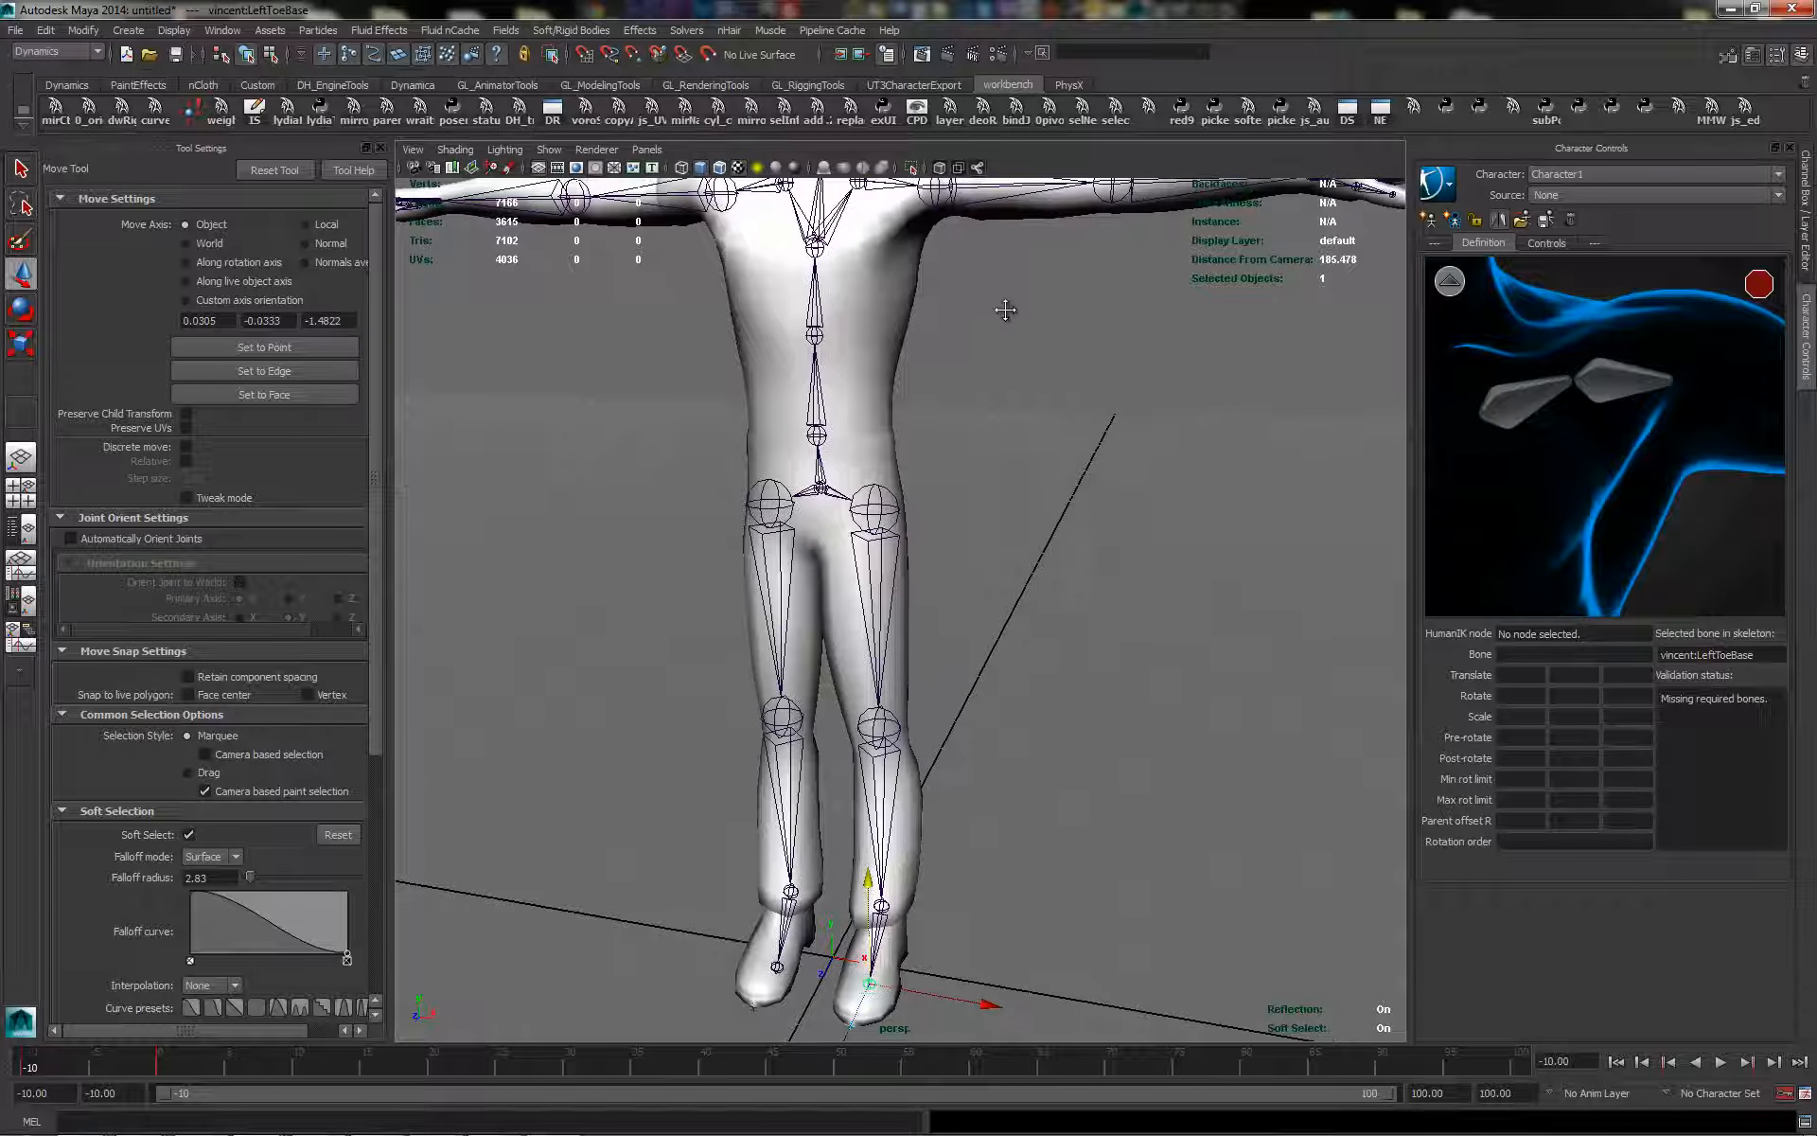
middle_click_drag(1005, 310, 1015, 501, "alt")
left_click(1523, 398)
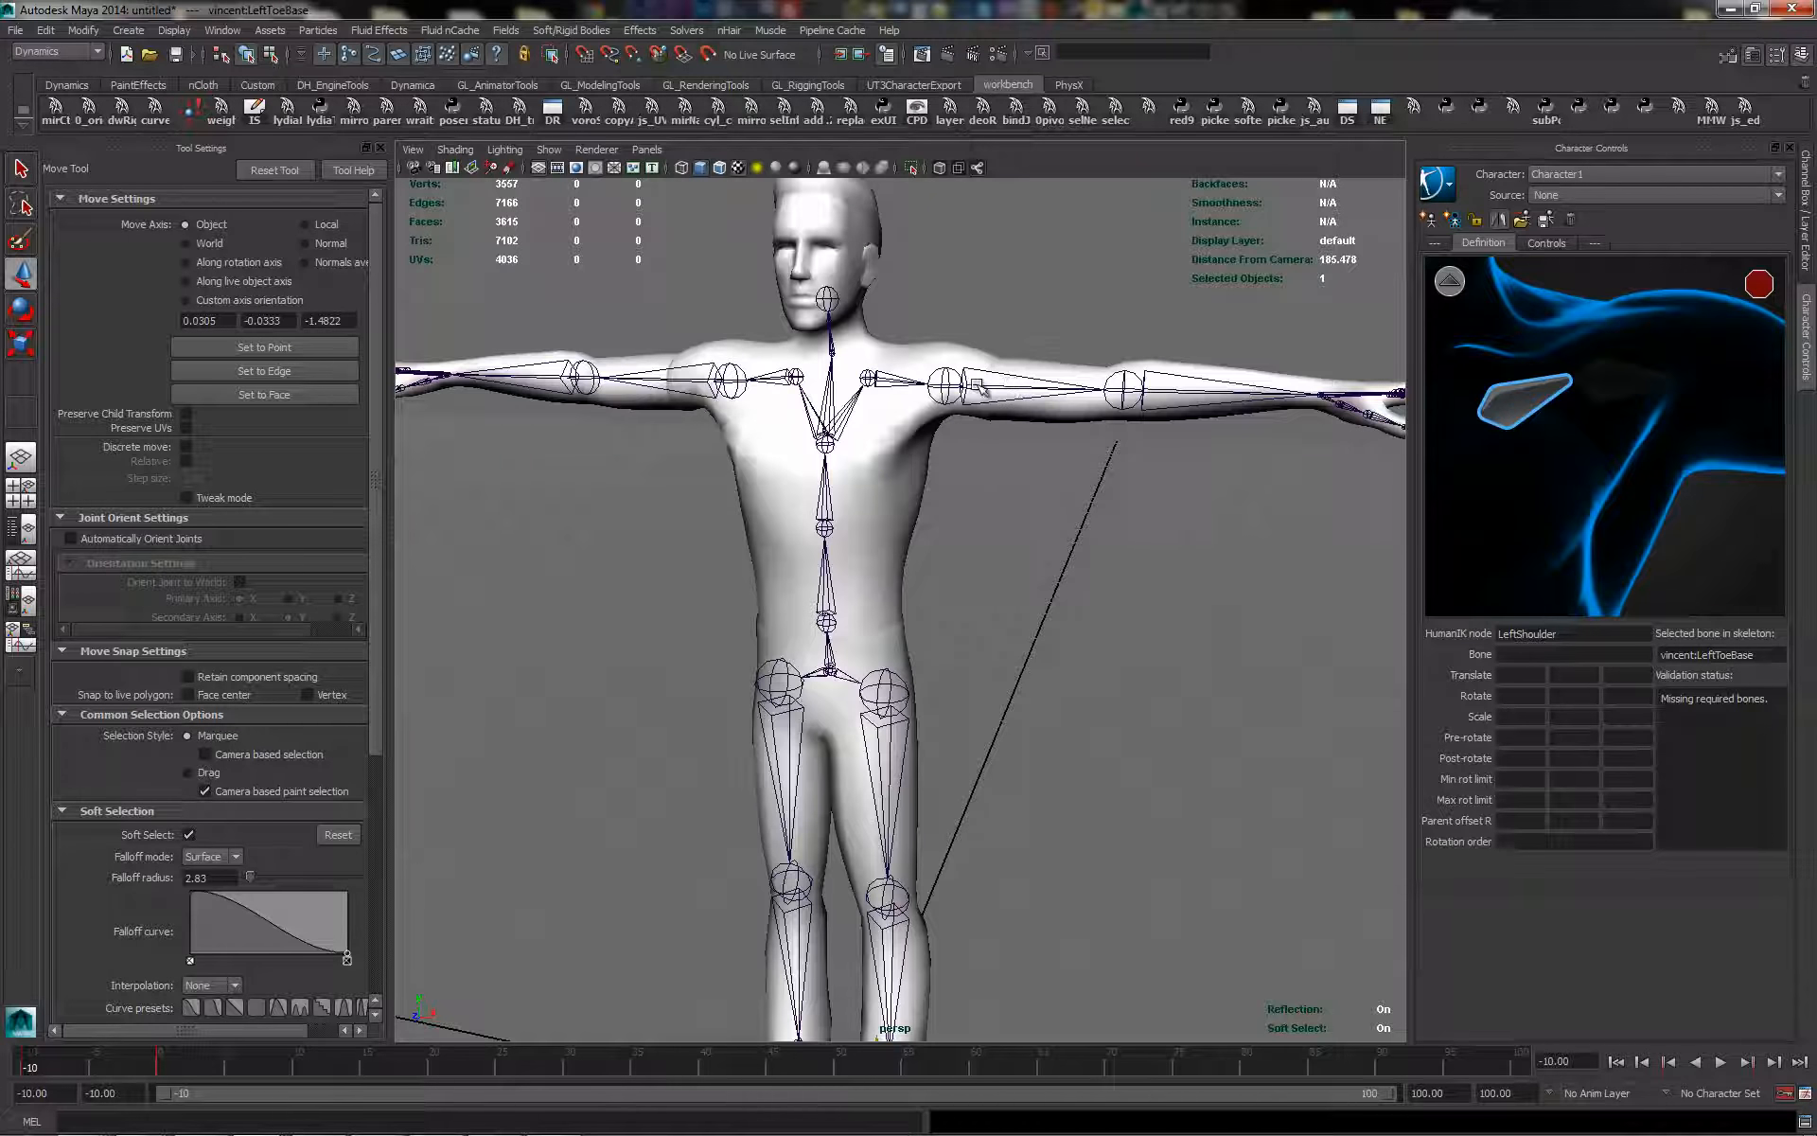
left_click(887, 376)
left_click(1449, 280)
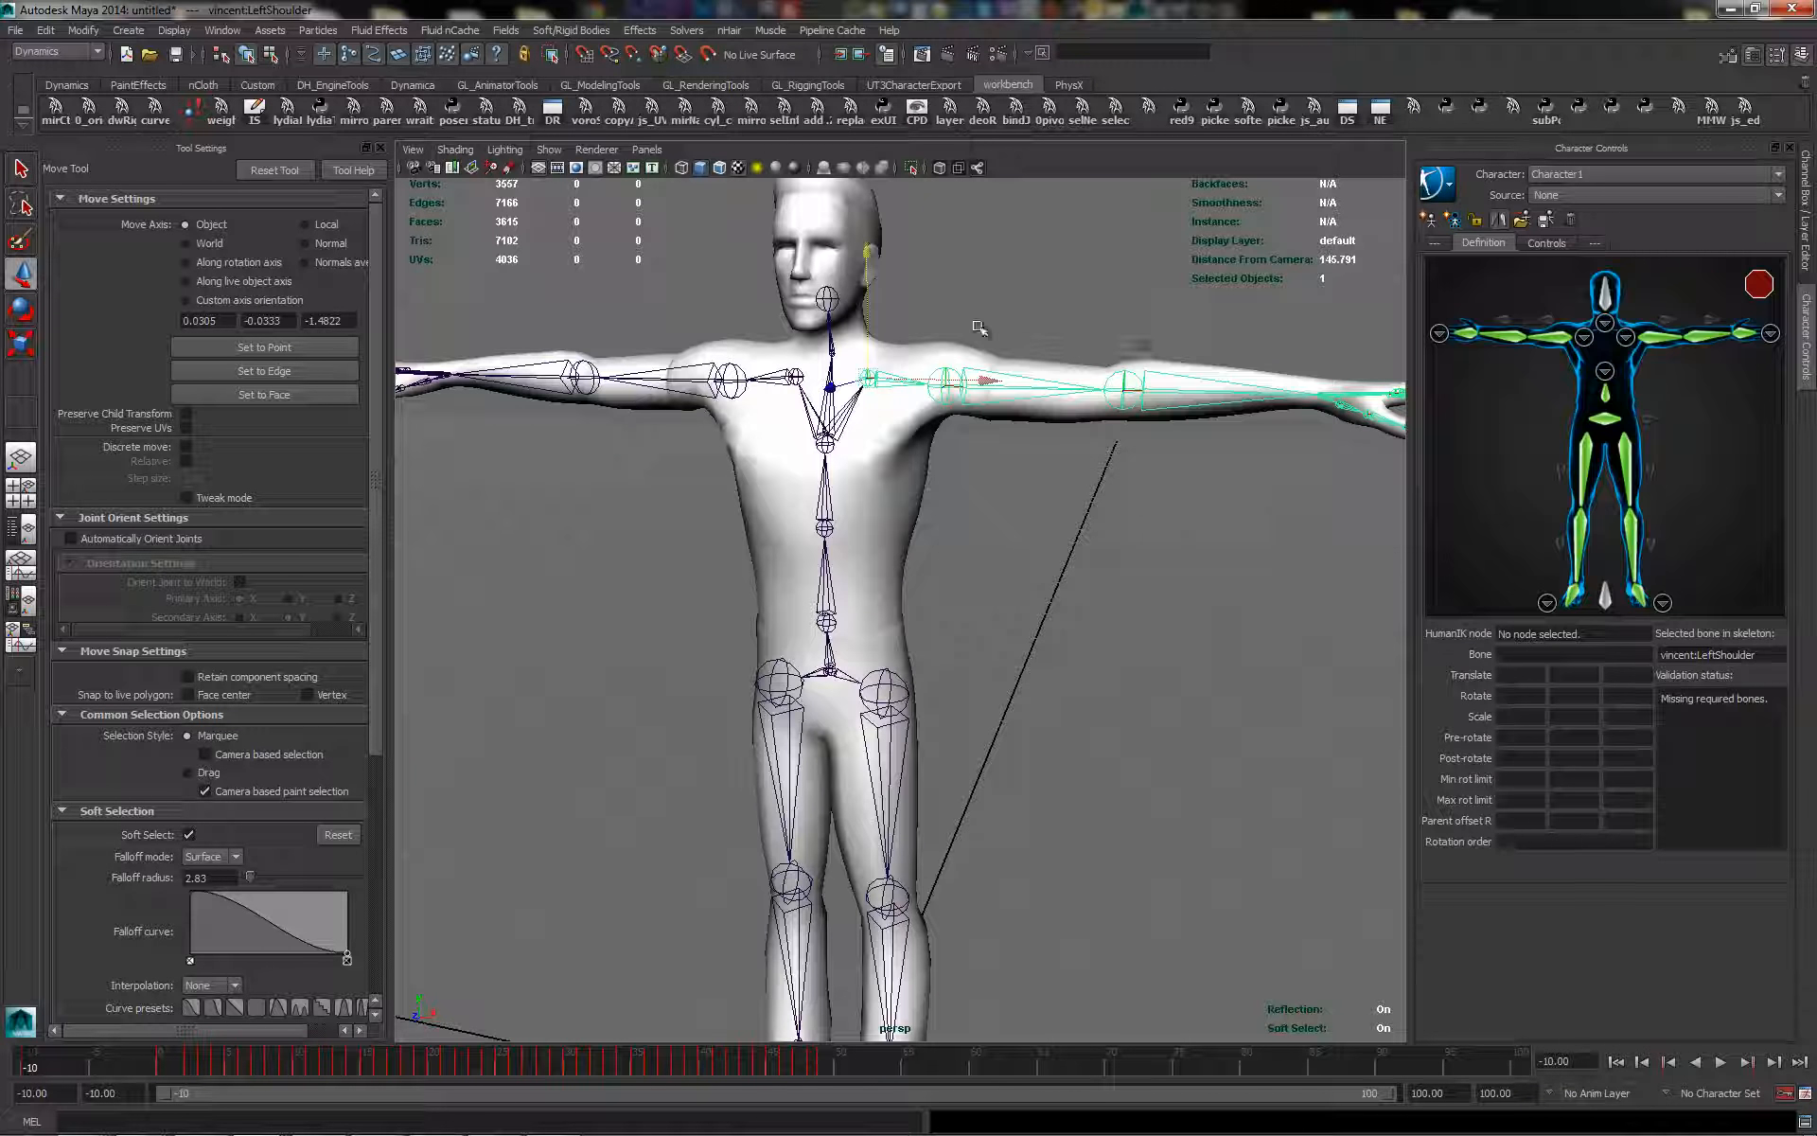
right_click_drag(1315, 290, 1347, 299, "alt")
middle_click_drag(1346, 299, 1355, 368, "alt")
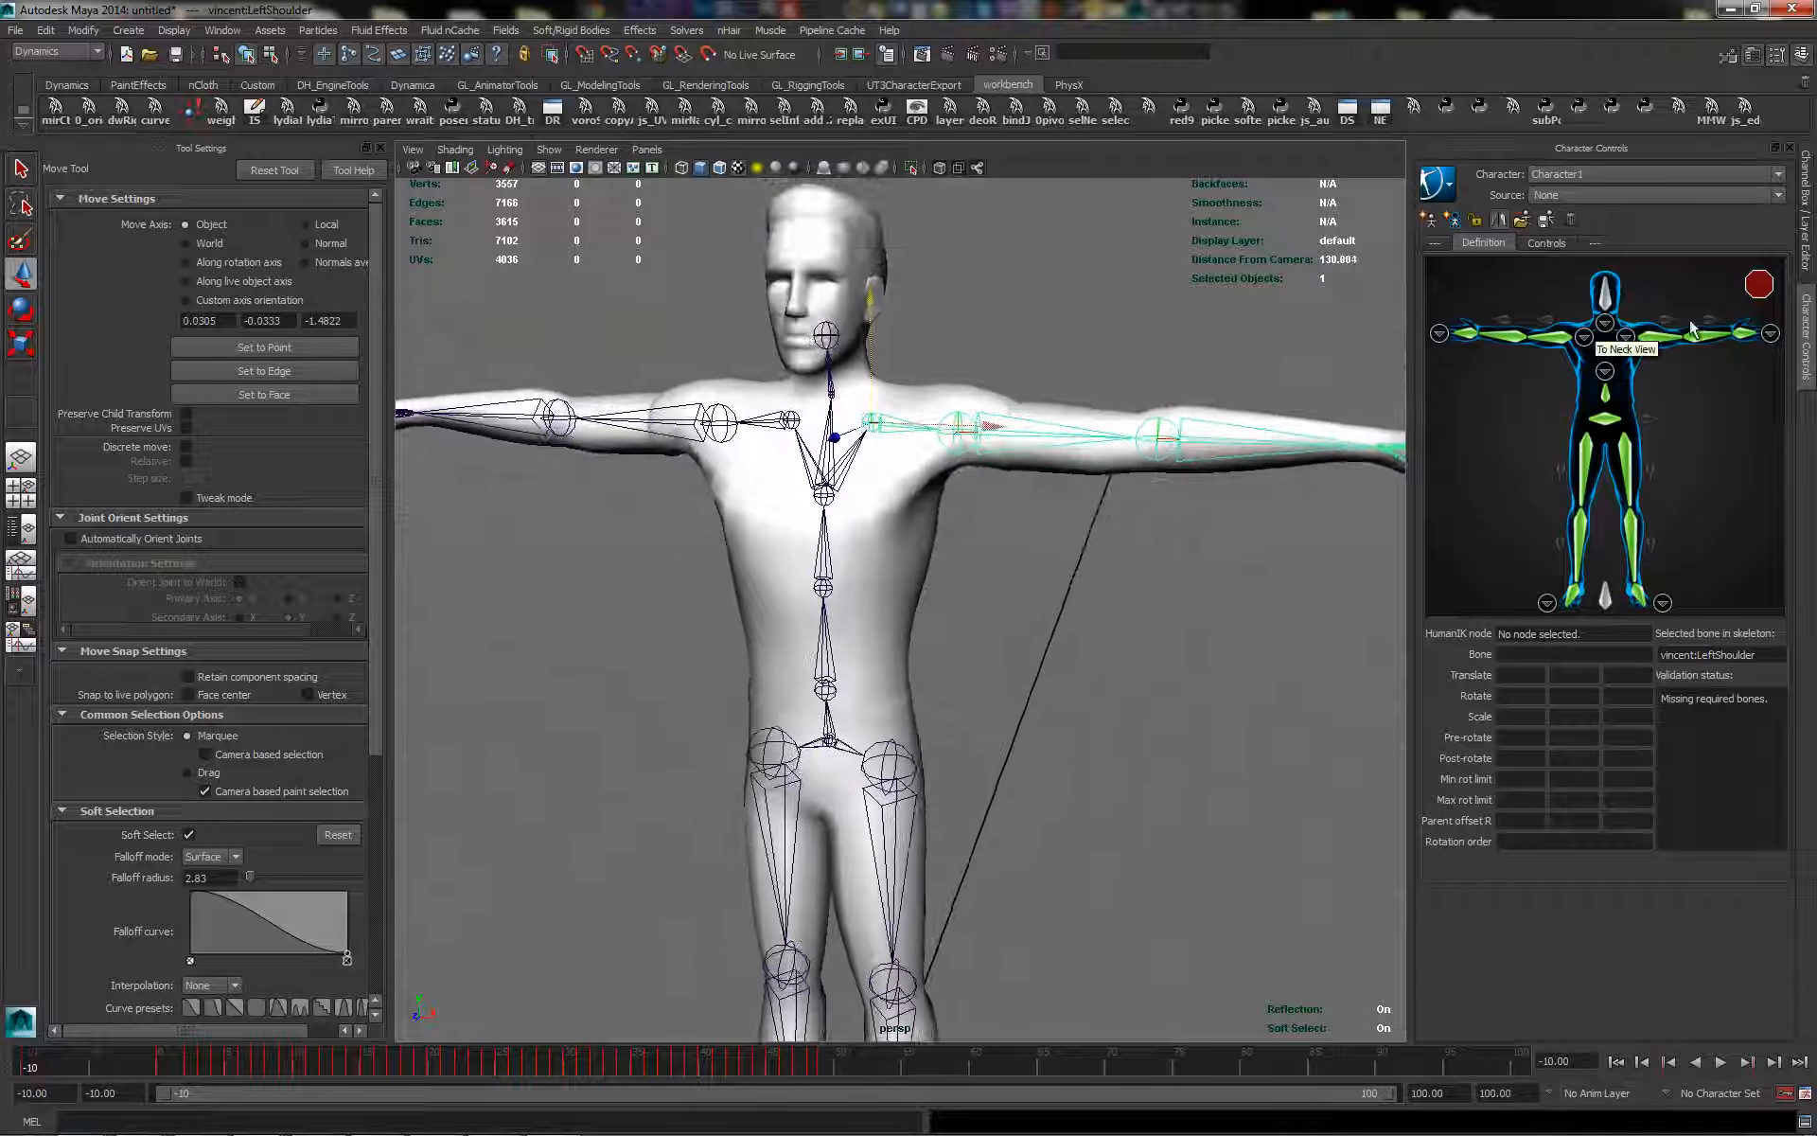
Assign the head joint to the Head node and, in the detailed neck view, the lower neck joint to the Neck node
left_click(1605, 299)
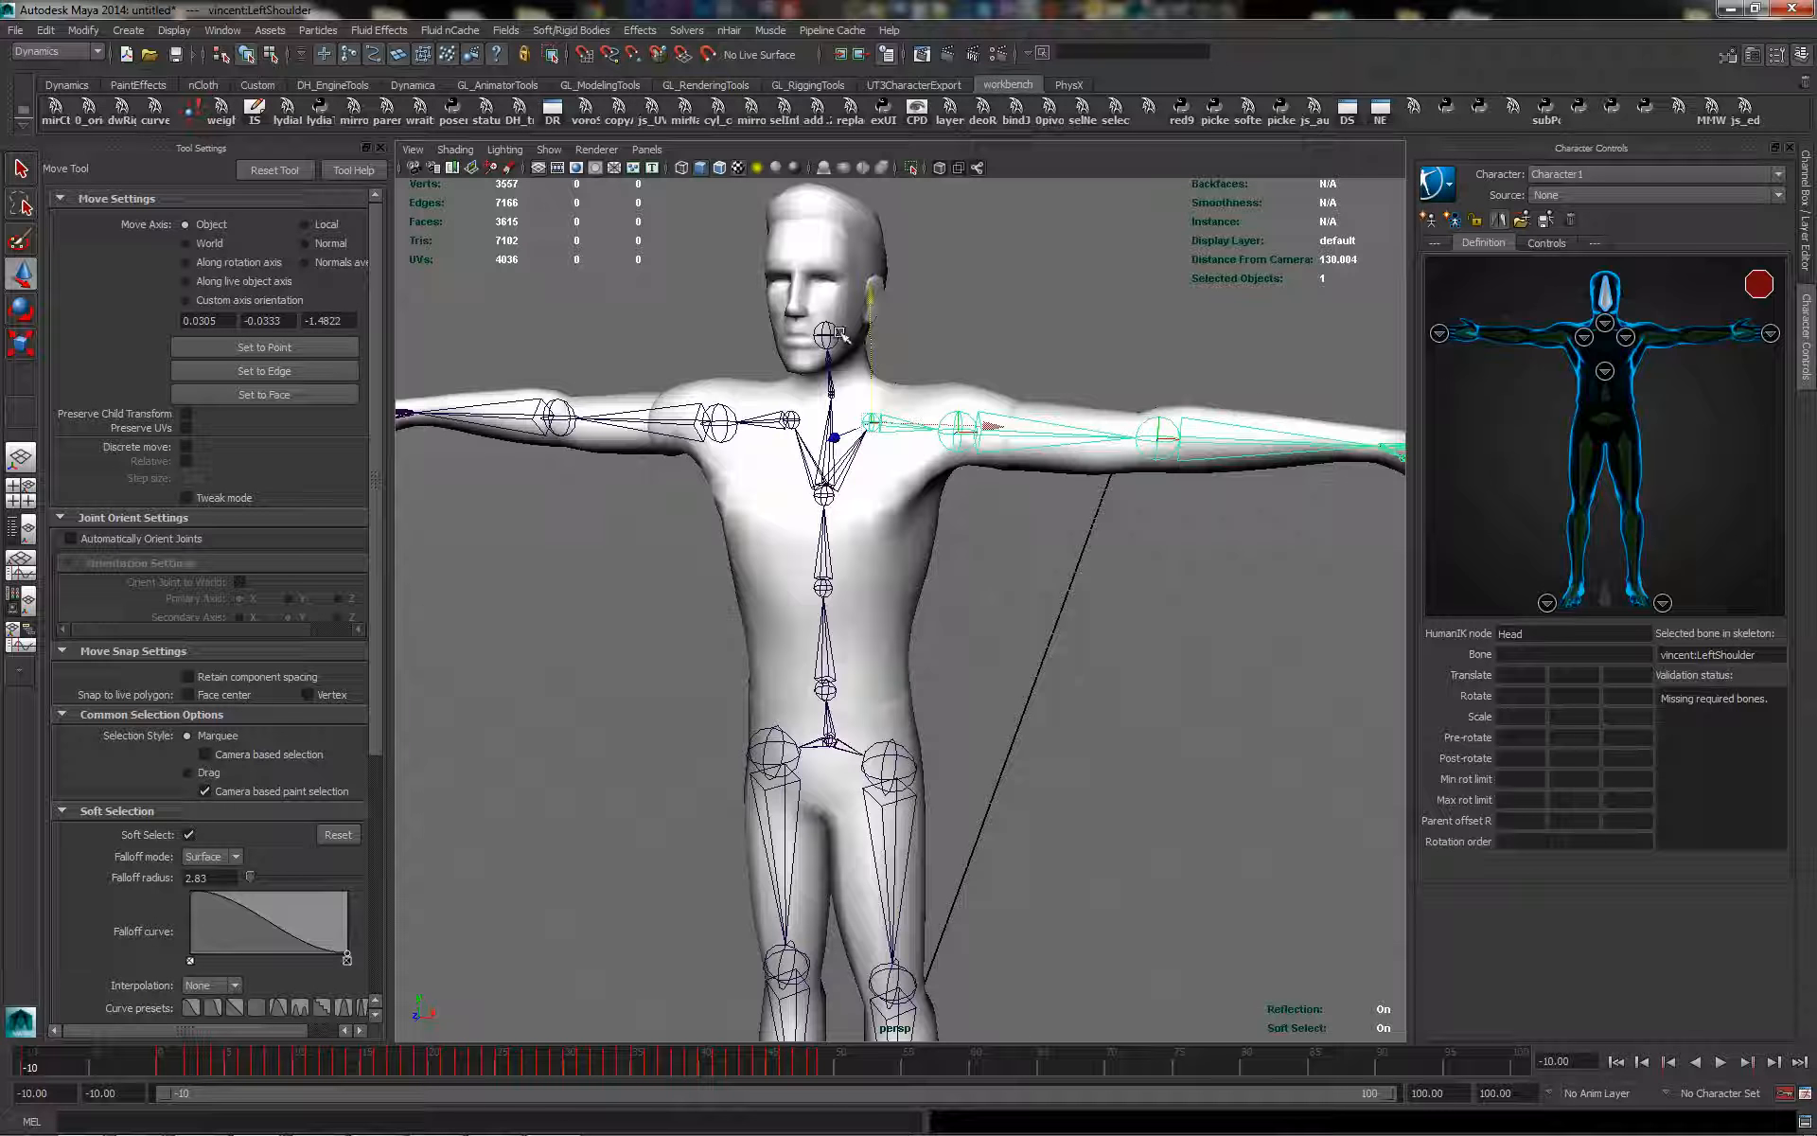
left_click(1604, 371)
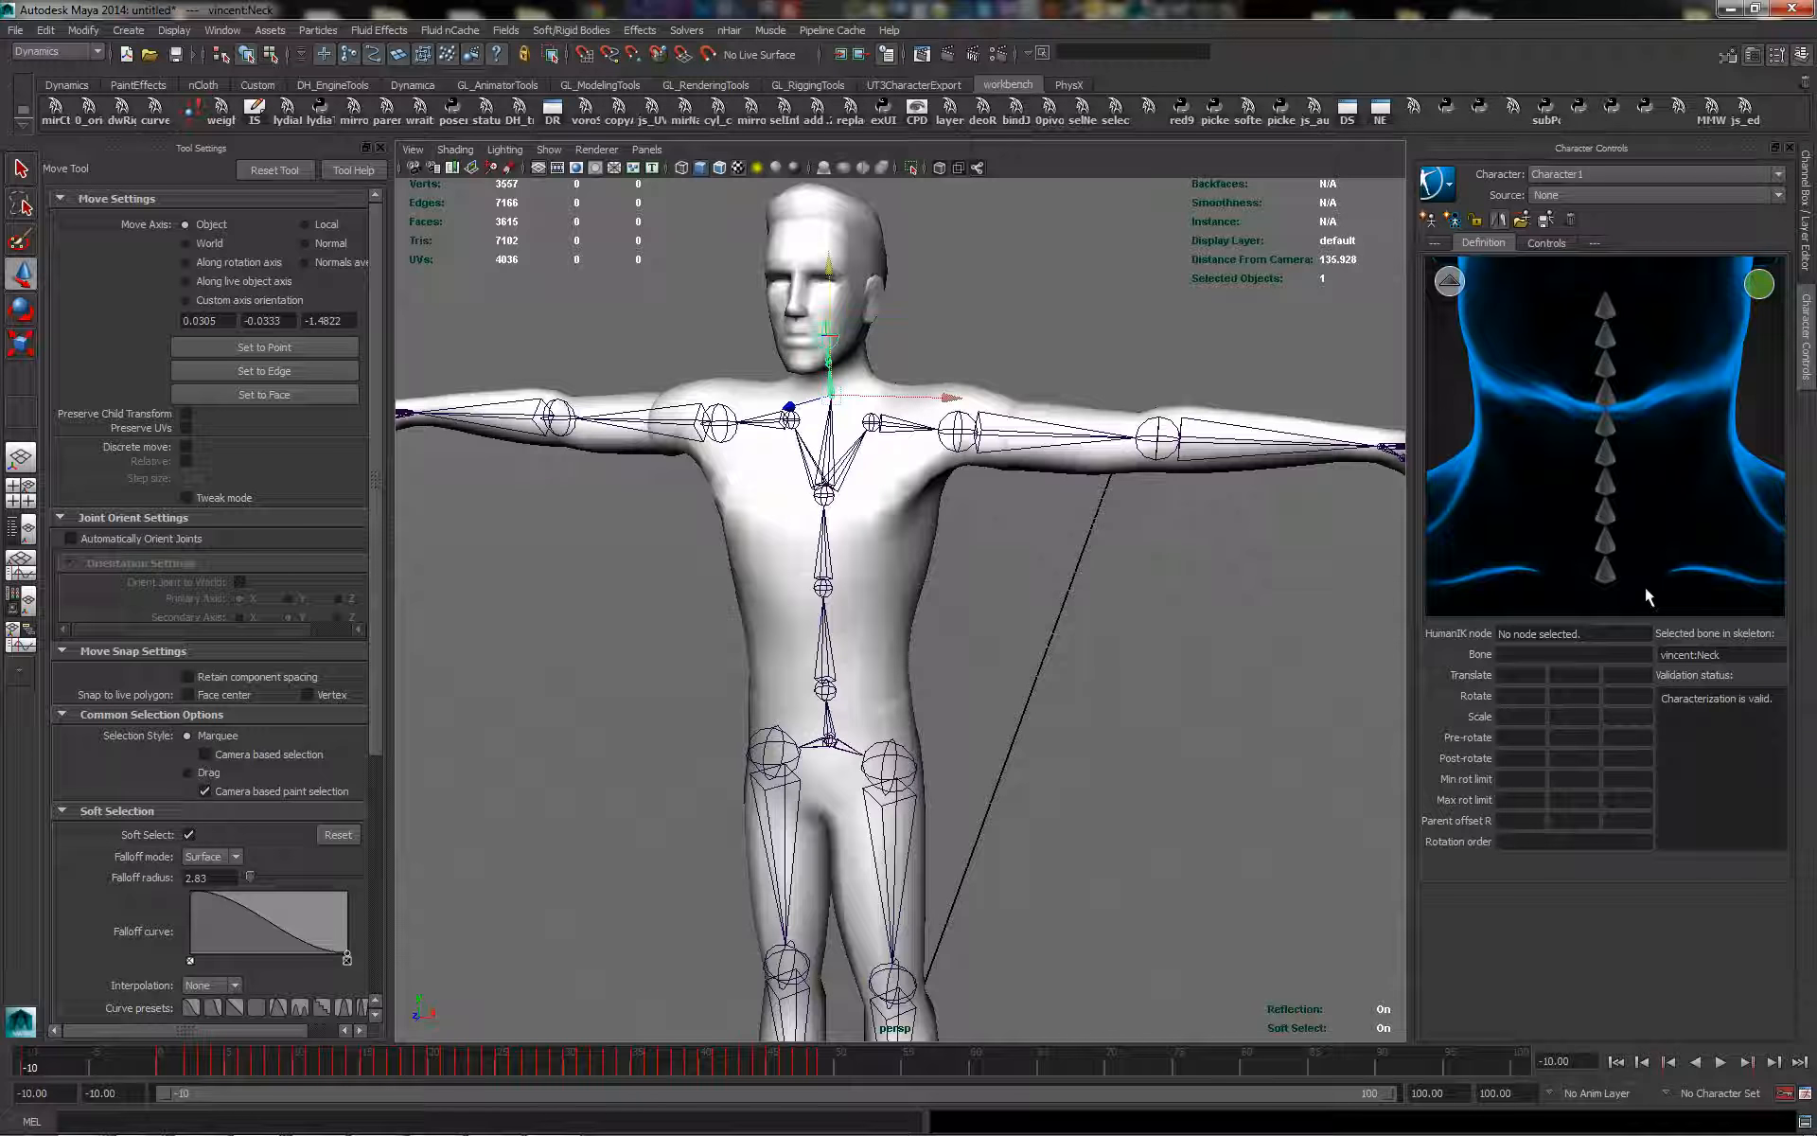
left_click(1606, 572)
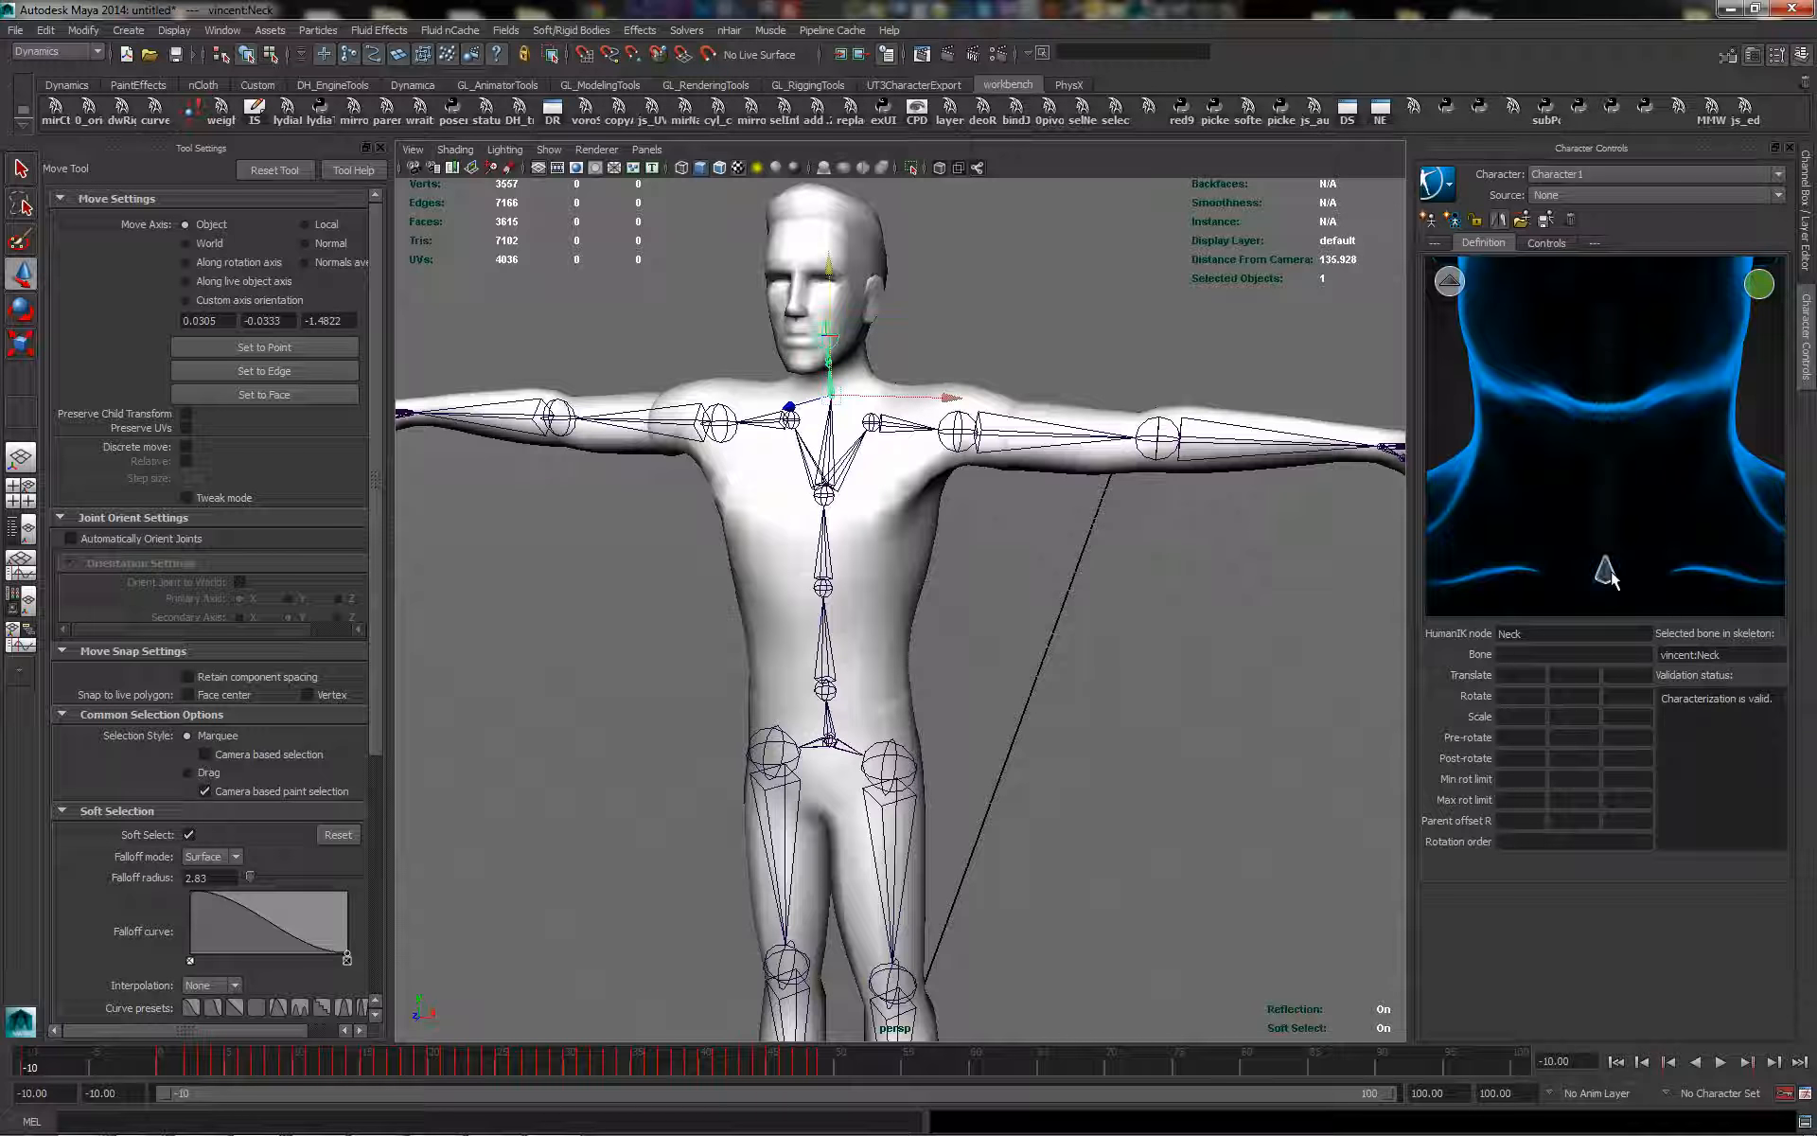
left_click(921, 371)
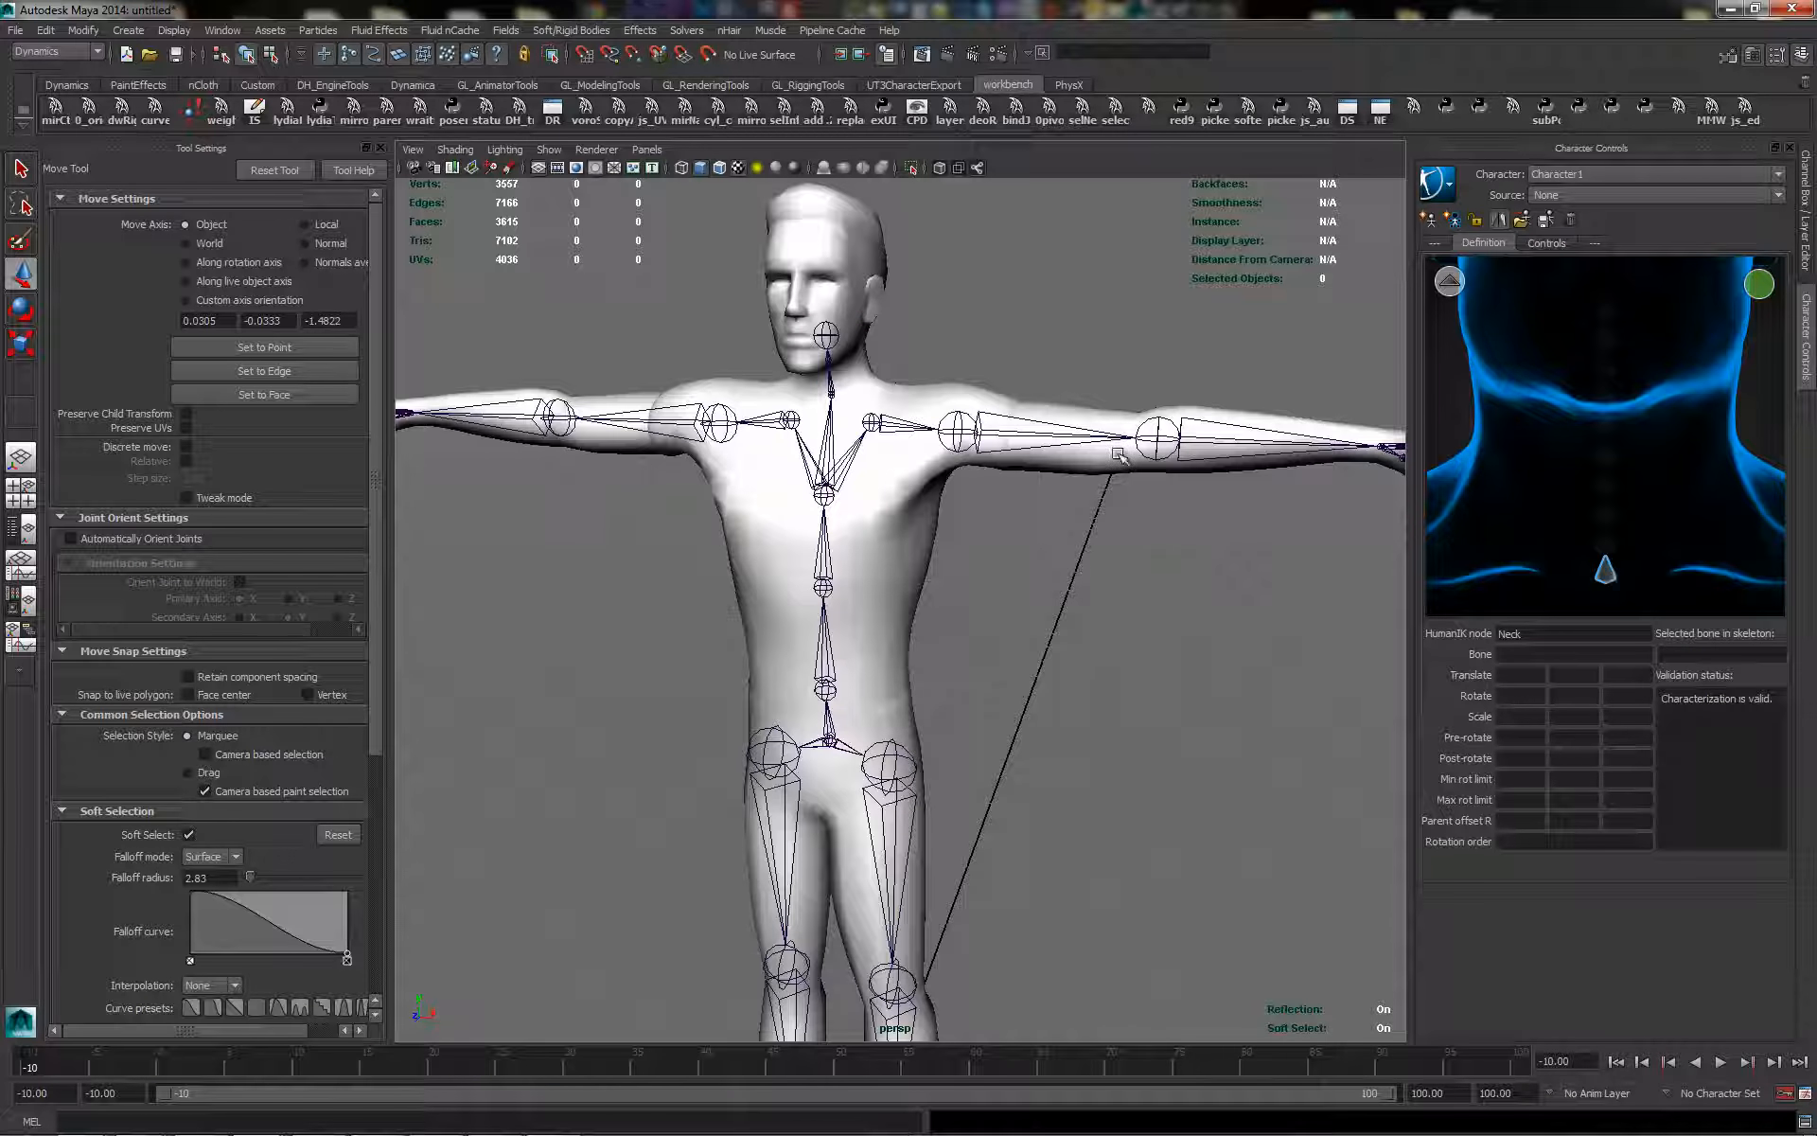
left_click(846, 385)
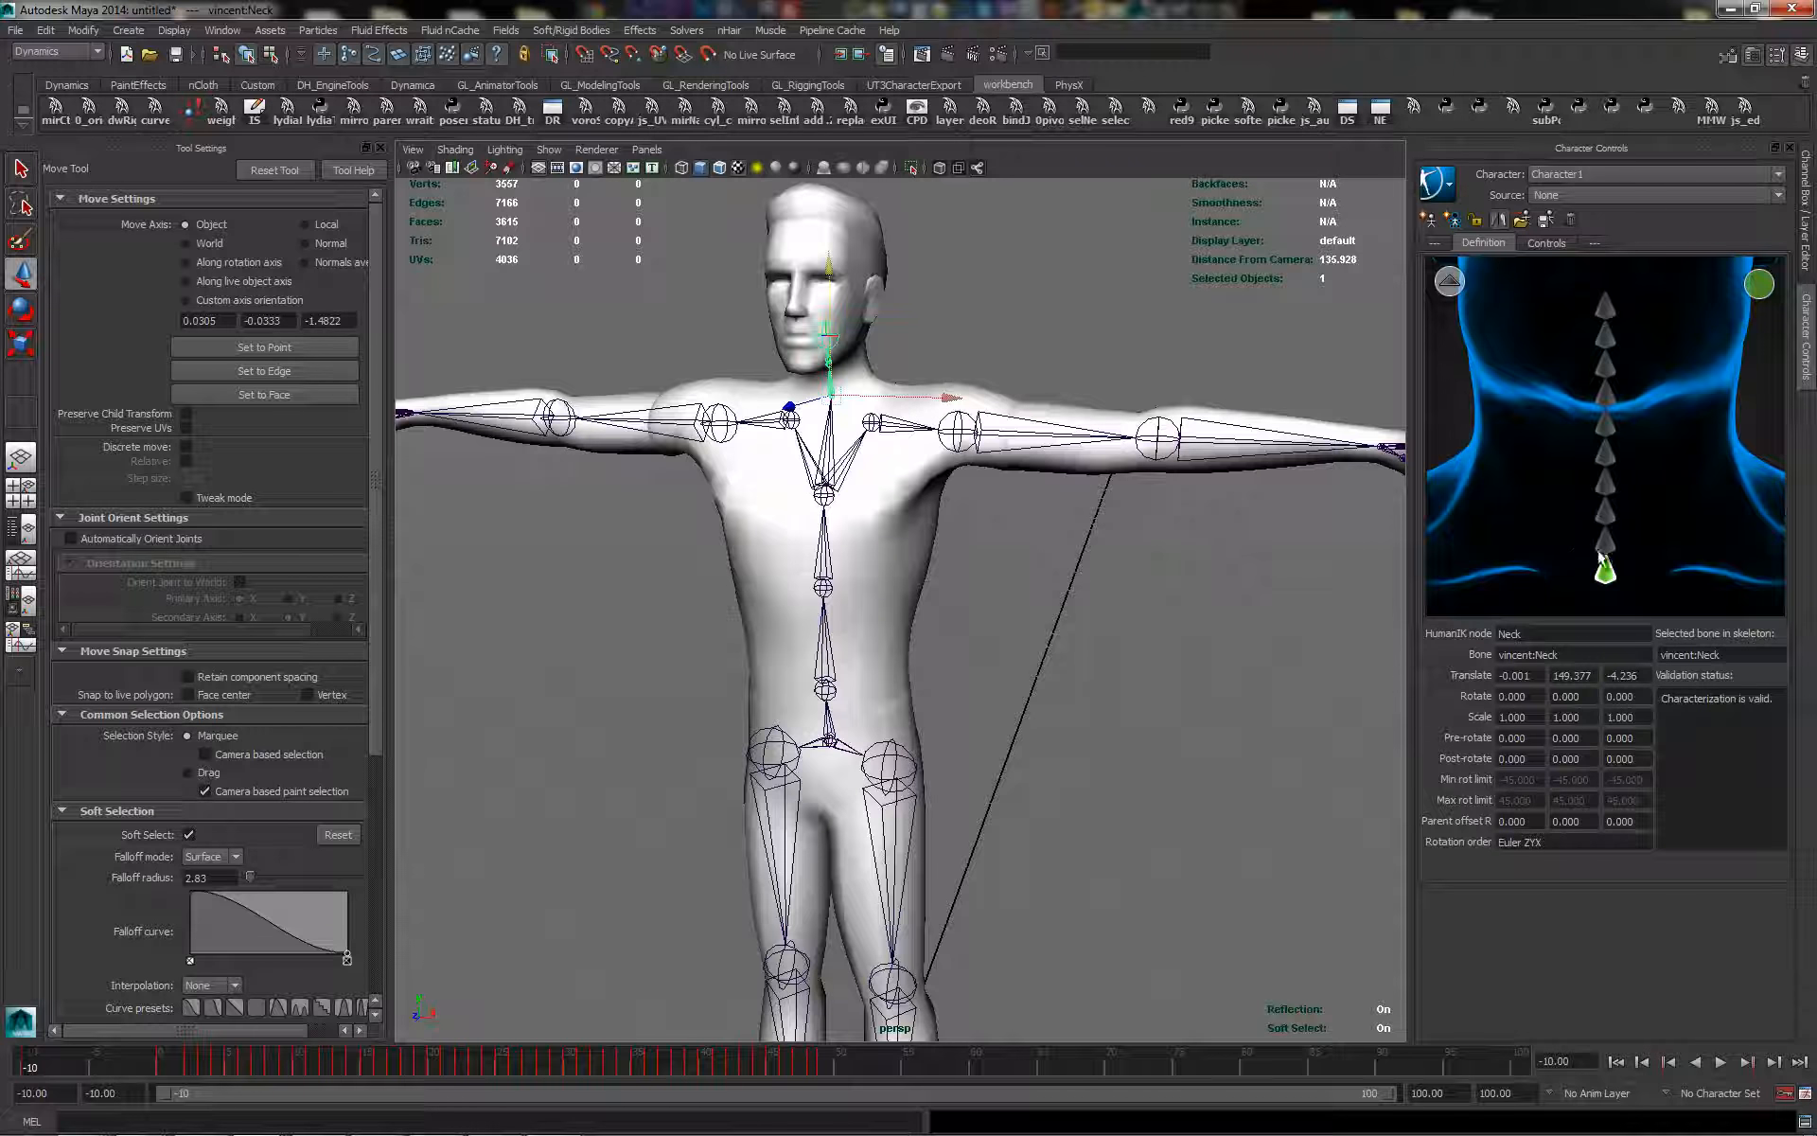
Assign the upper neck joint to the Neck1 node and return to the full-body view of the definition
right_click_drag(750, 369, 1067, 332, "alt")
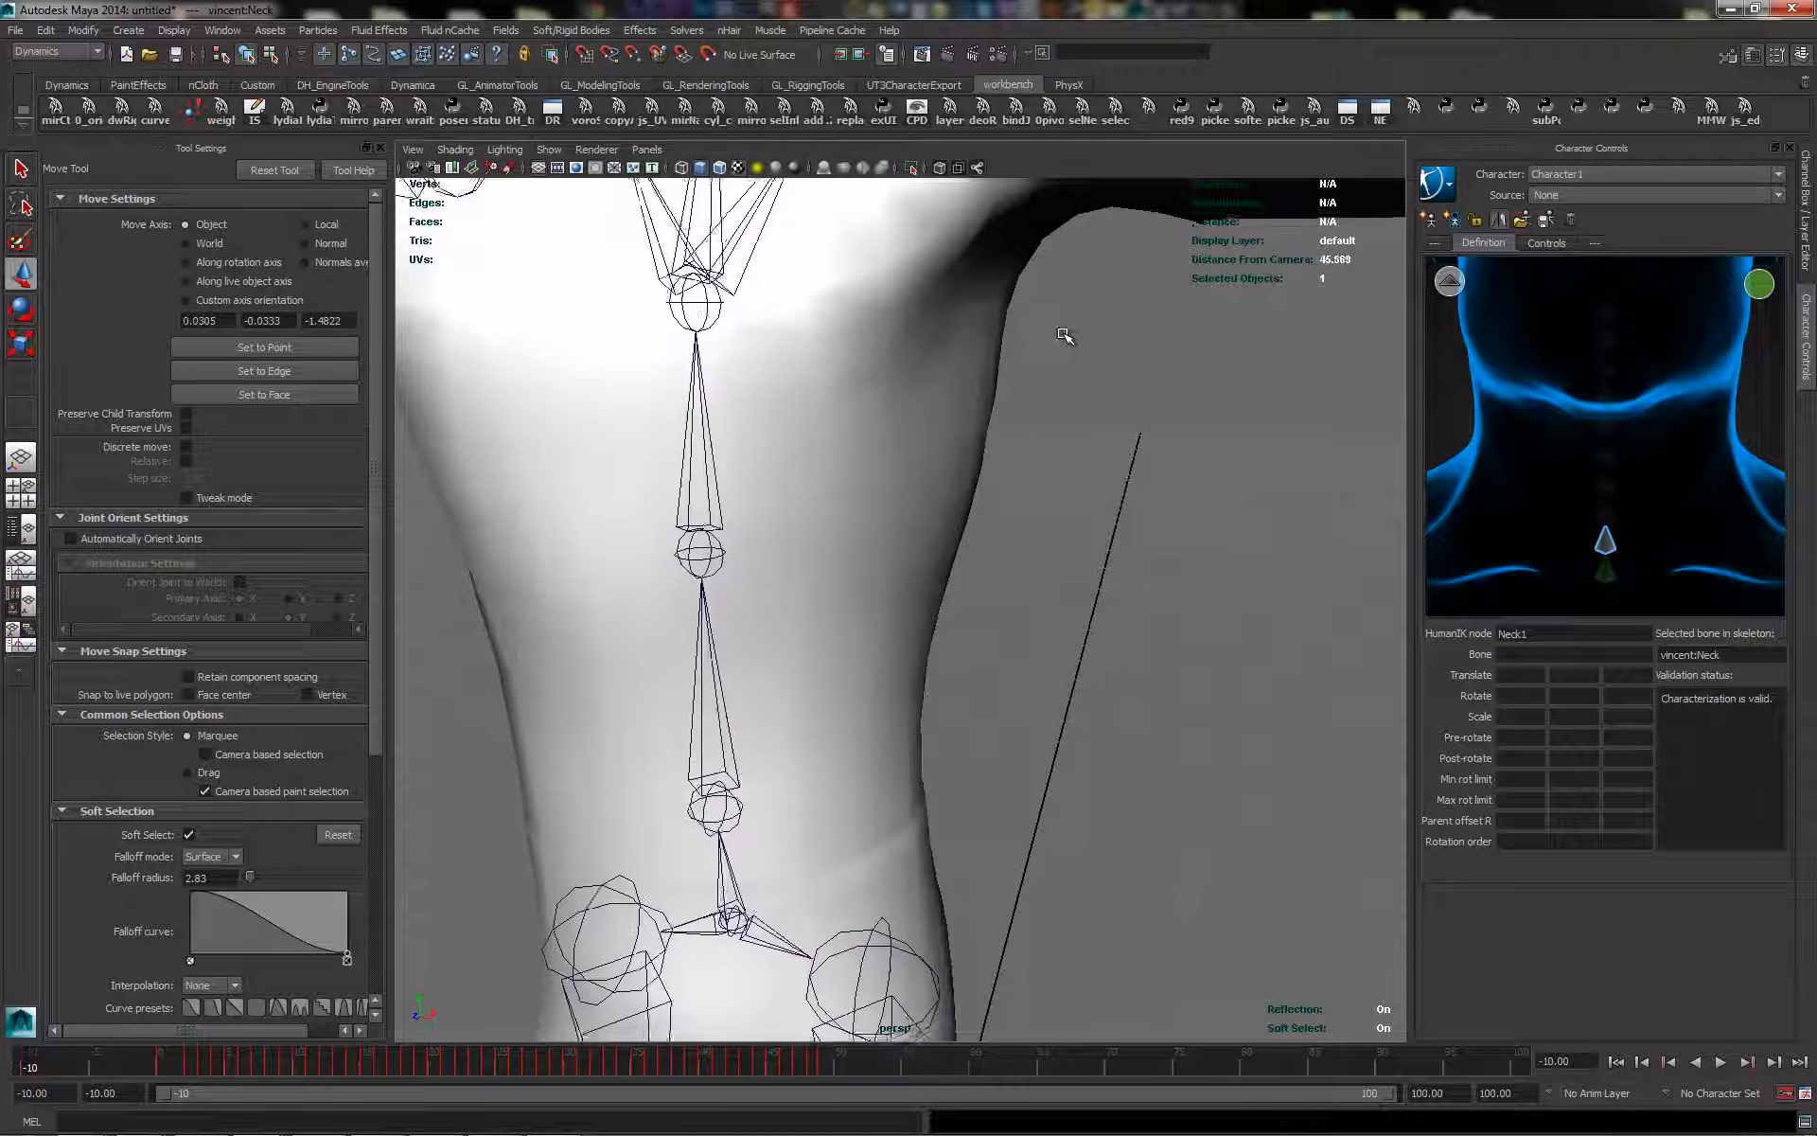
middle_click_drag(1067, 332, 1169, 688, "alt")
key("Down")
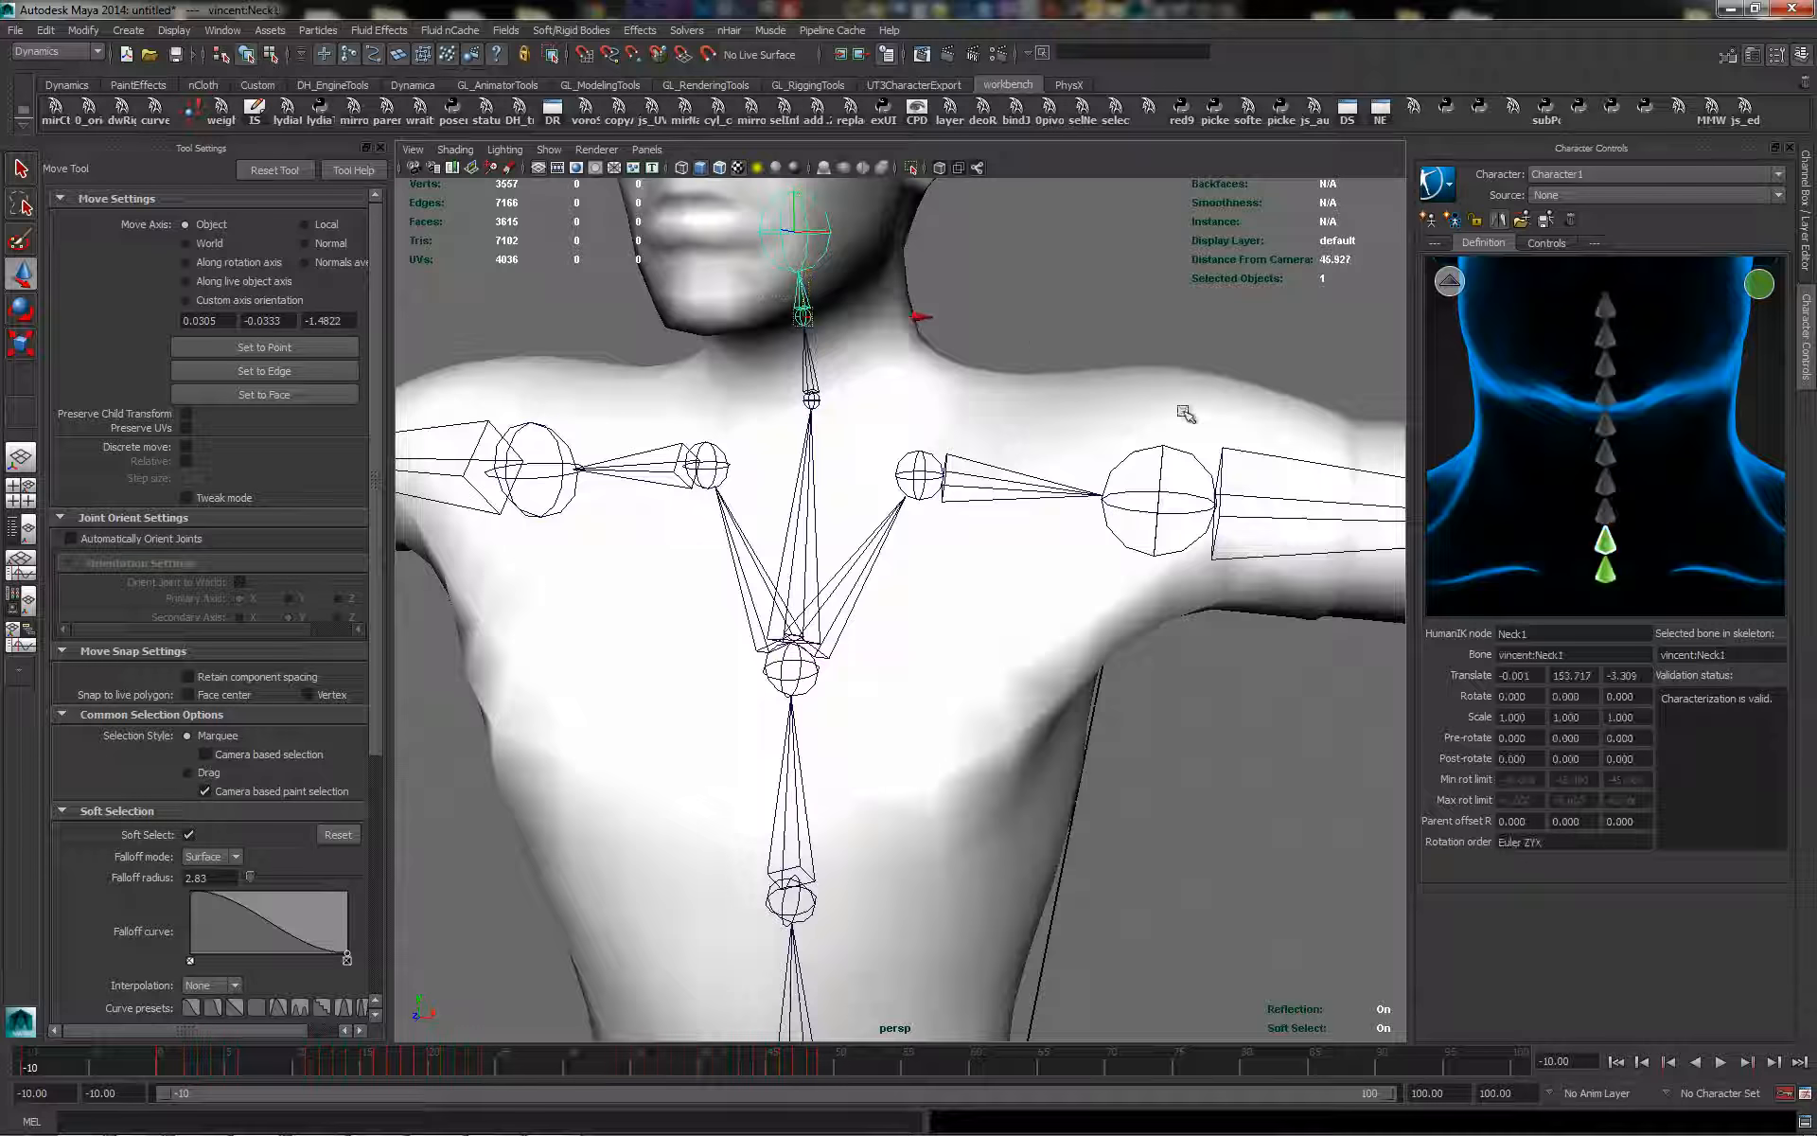
right_click_drag(1189, 414, 985, 393, "alt")
left_click(1442, 289)
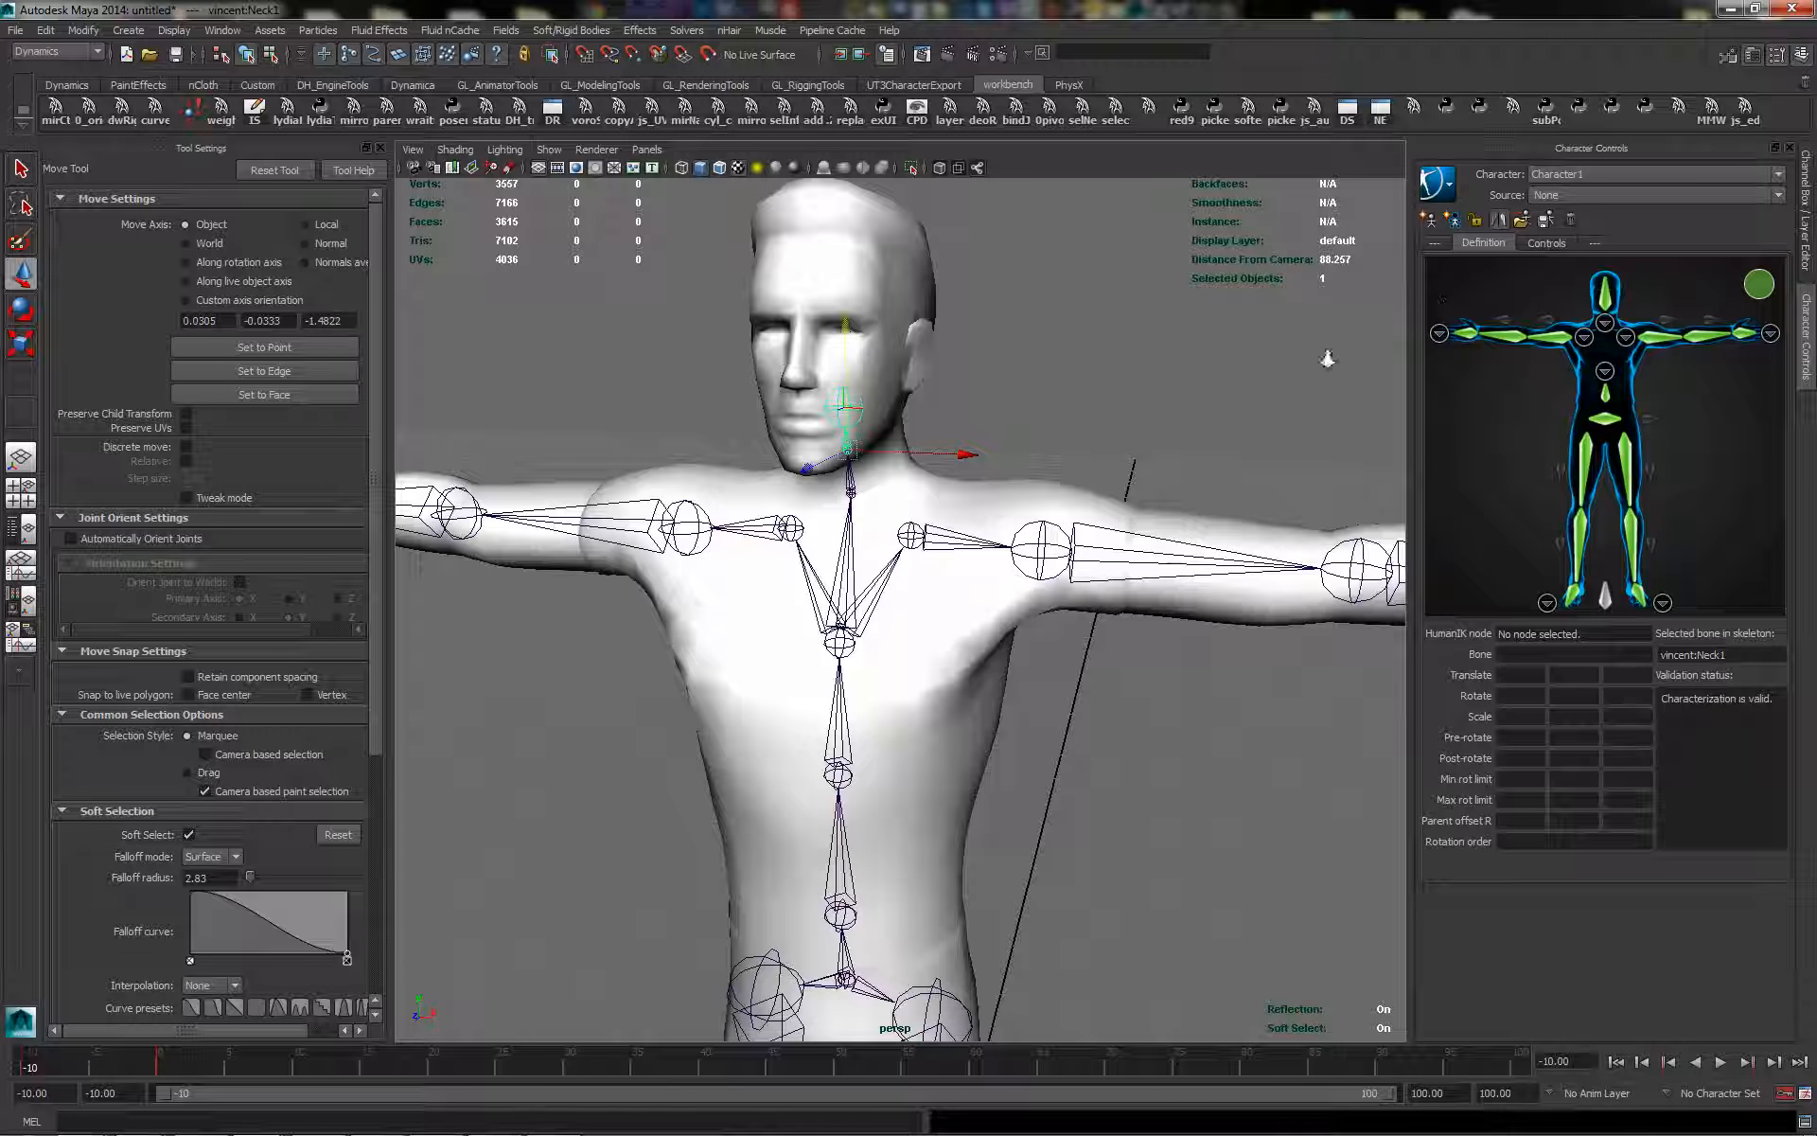
Examine the whole male figure and its skeleton from the front and at an angle against the completed definition
right_click_drag(1325, 355, 993, 464, "alt")
middle_click_drag(993, 464, 1015, 360, "alt")
right_click_drag(984, 492, 1088, 444, "alt")
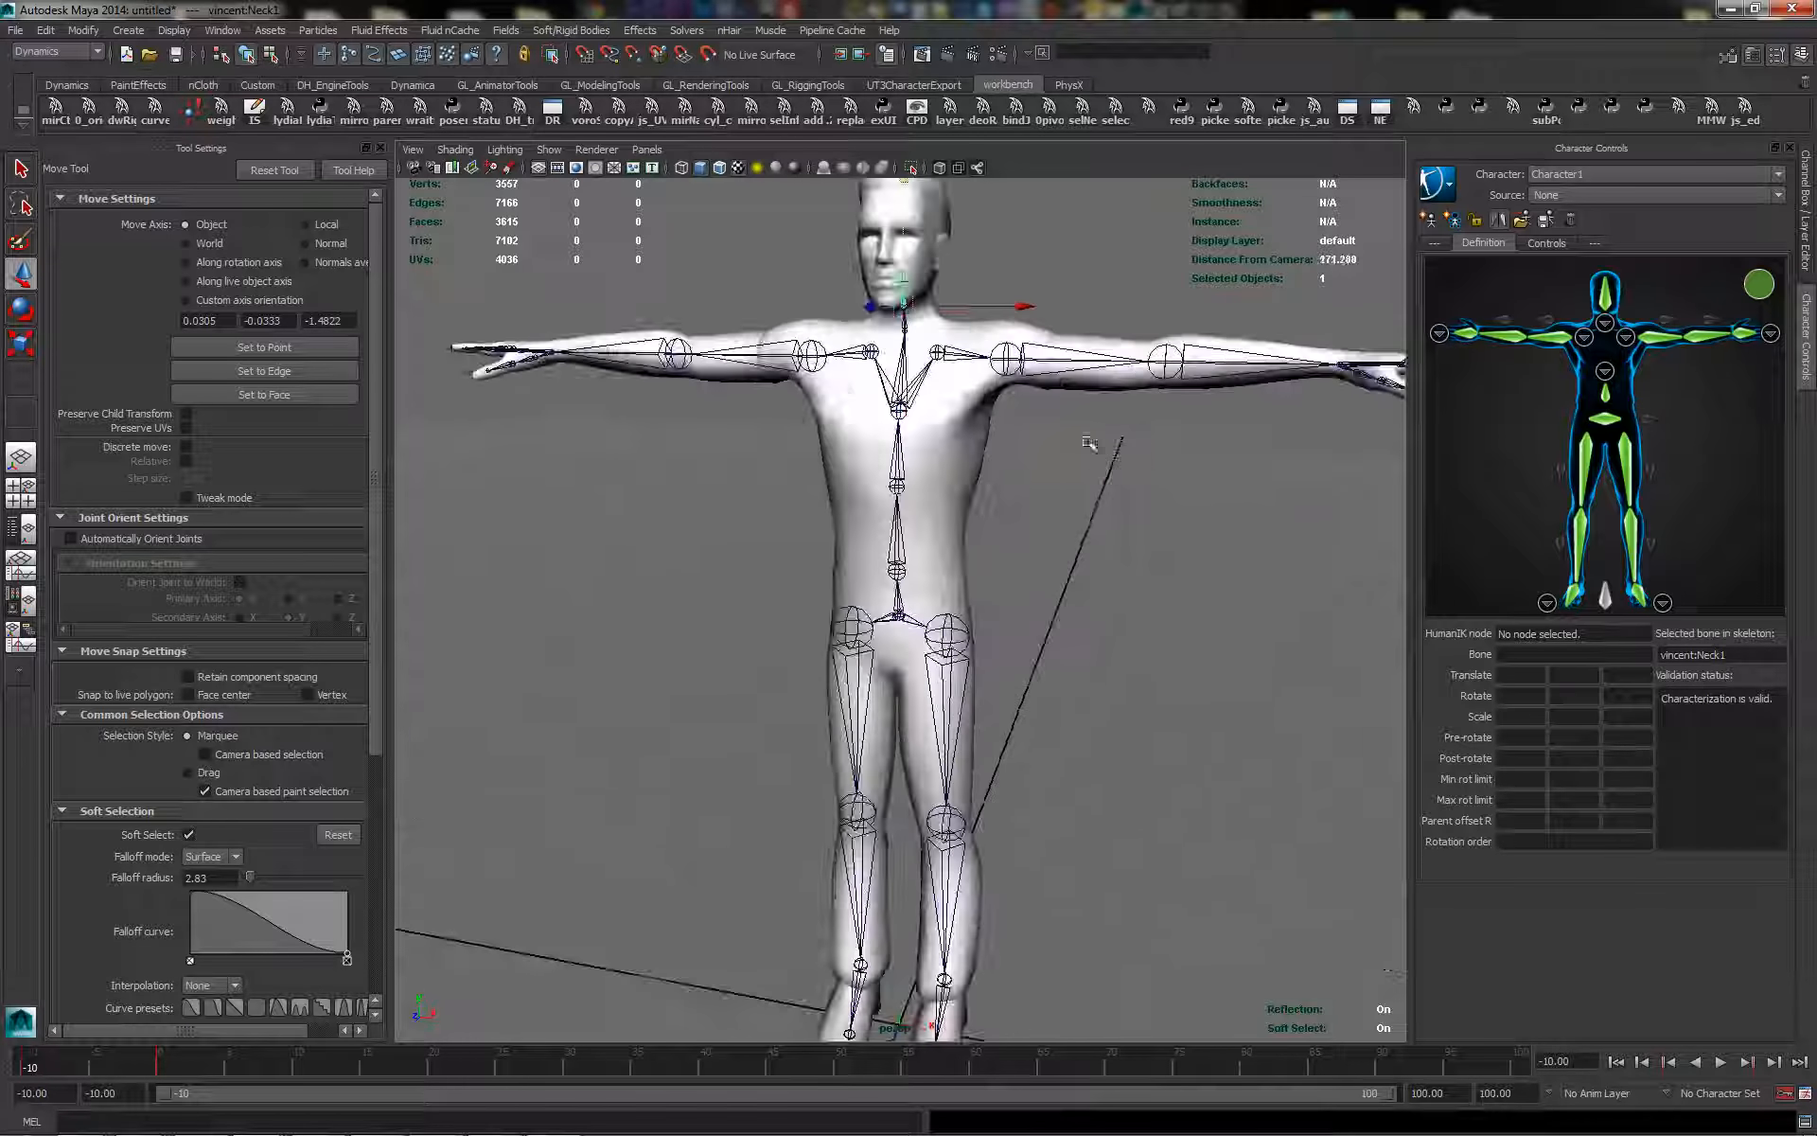
right_click_drag(1131, 511, 1093, 490, "alt")
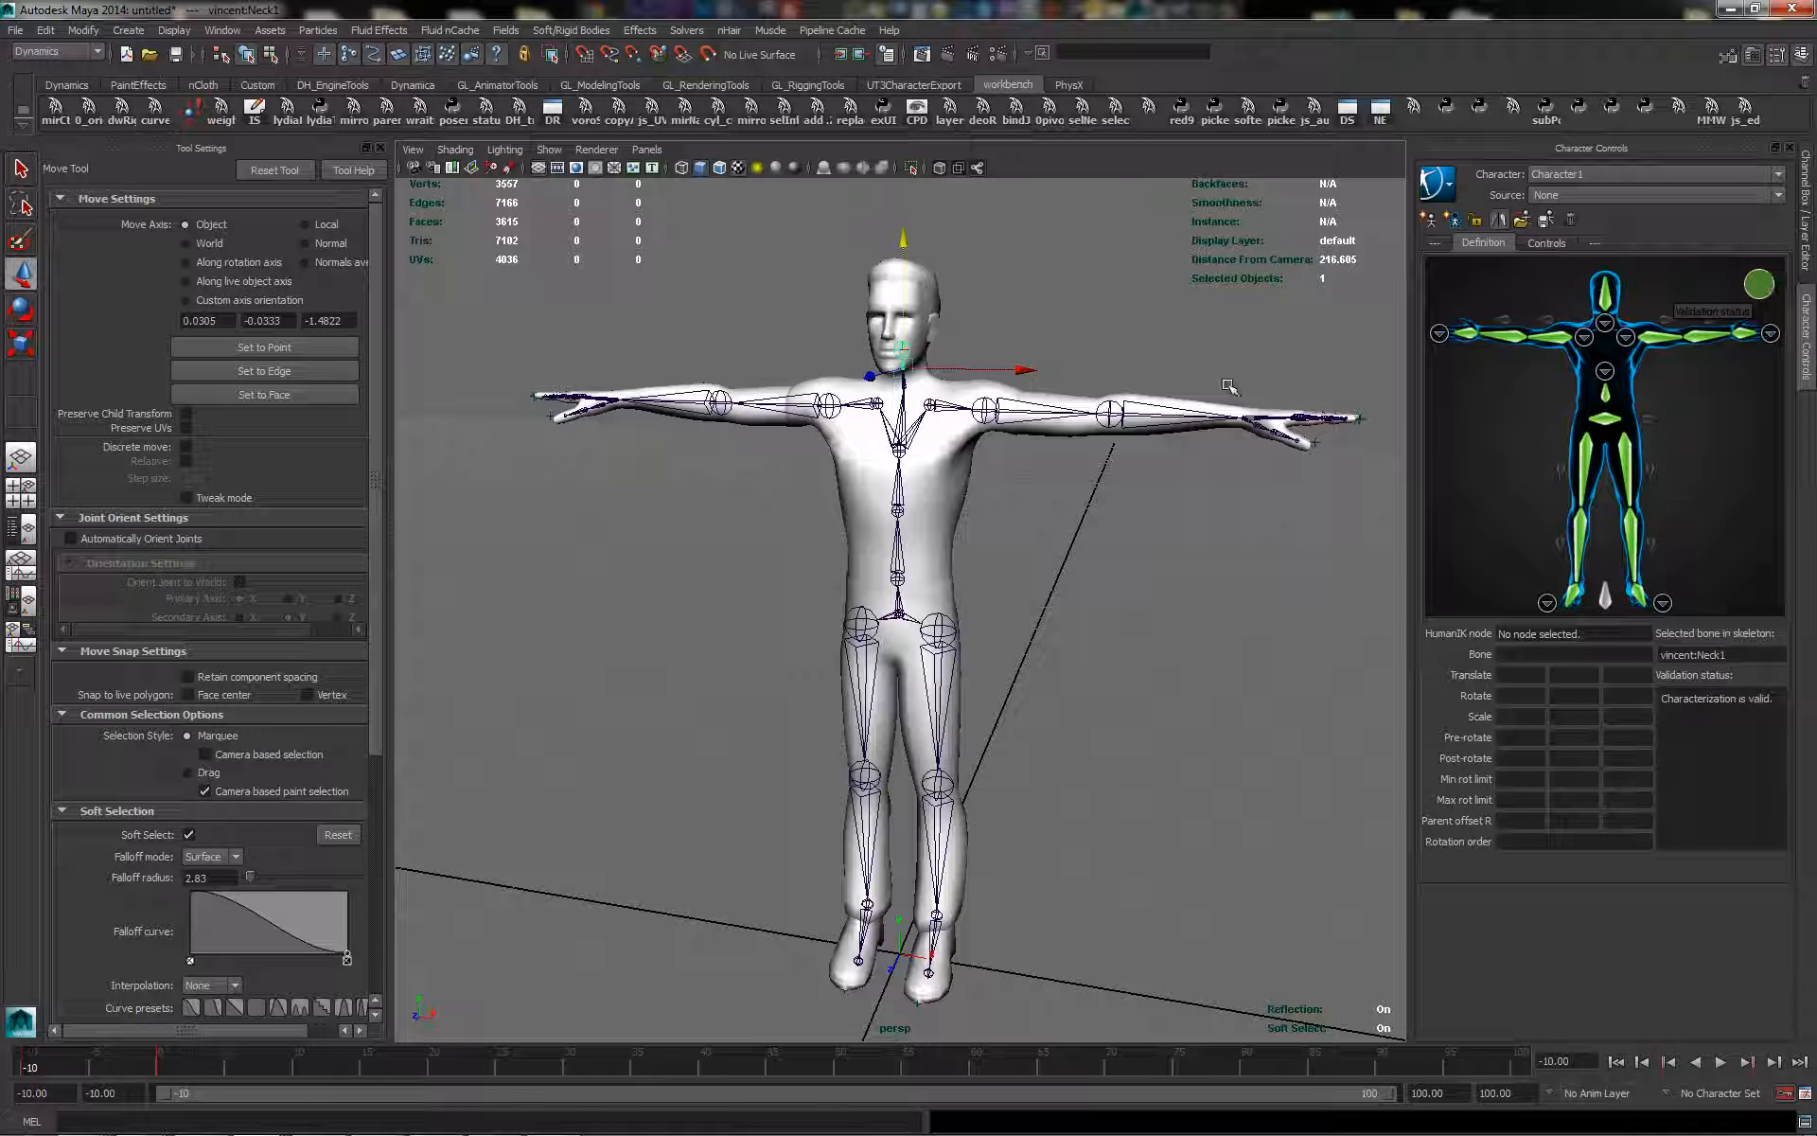
right_click_drag(977, 657, 1042, 633, "alt")
middle_click_drag(1096, 646, 1083, 594, "alt")
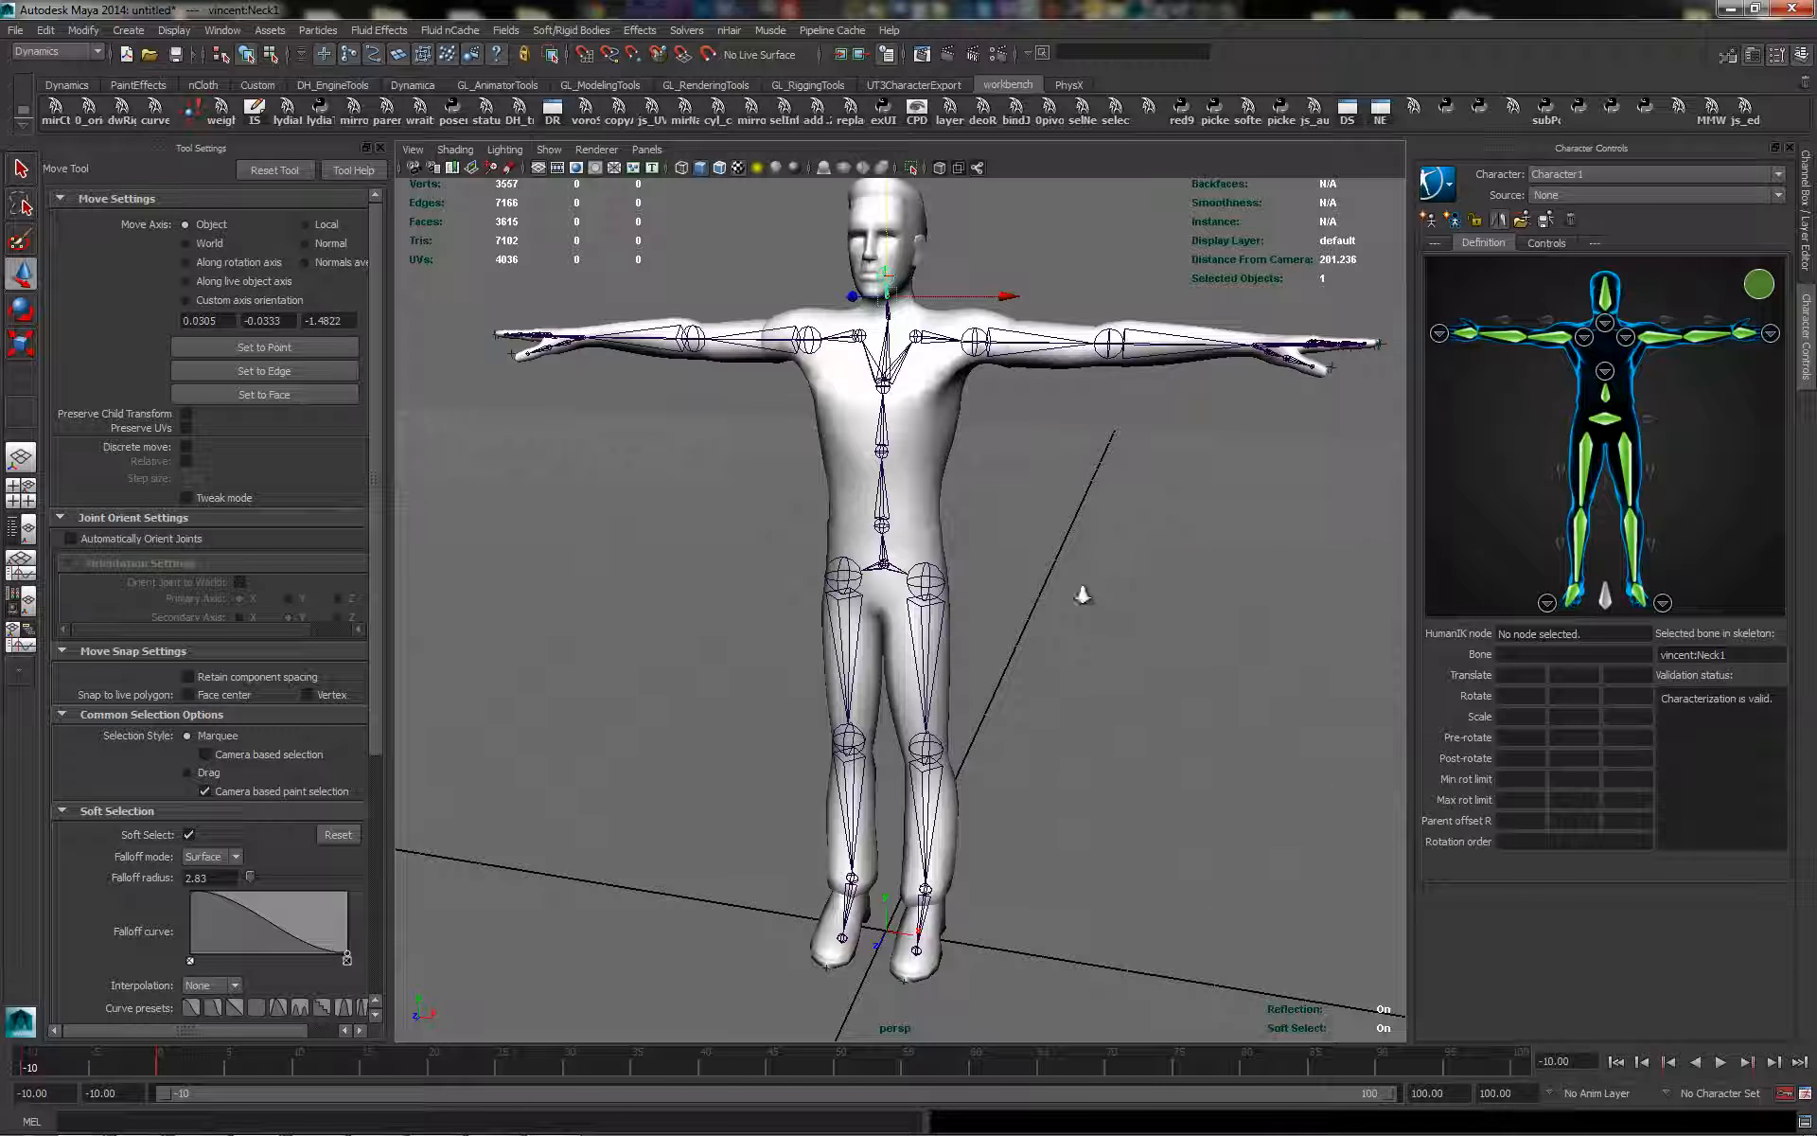
mouse_move(1082, 594)
left_mouse_down("alt")
mouse_move(1050, 592)
mouse_move(1053, 574)
left_mouse_up("alt")
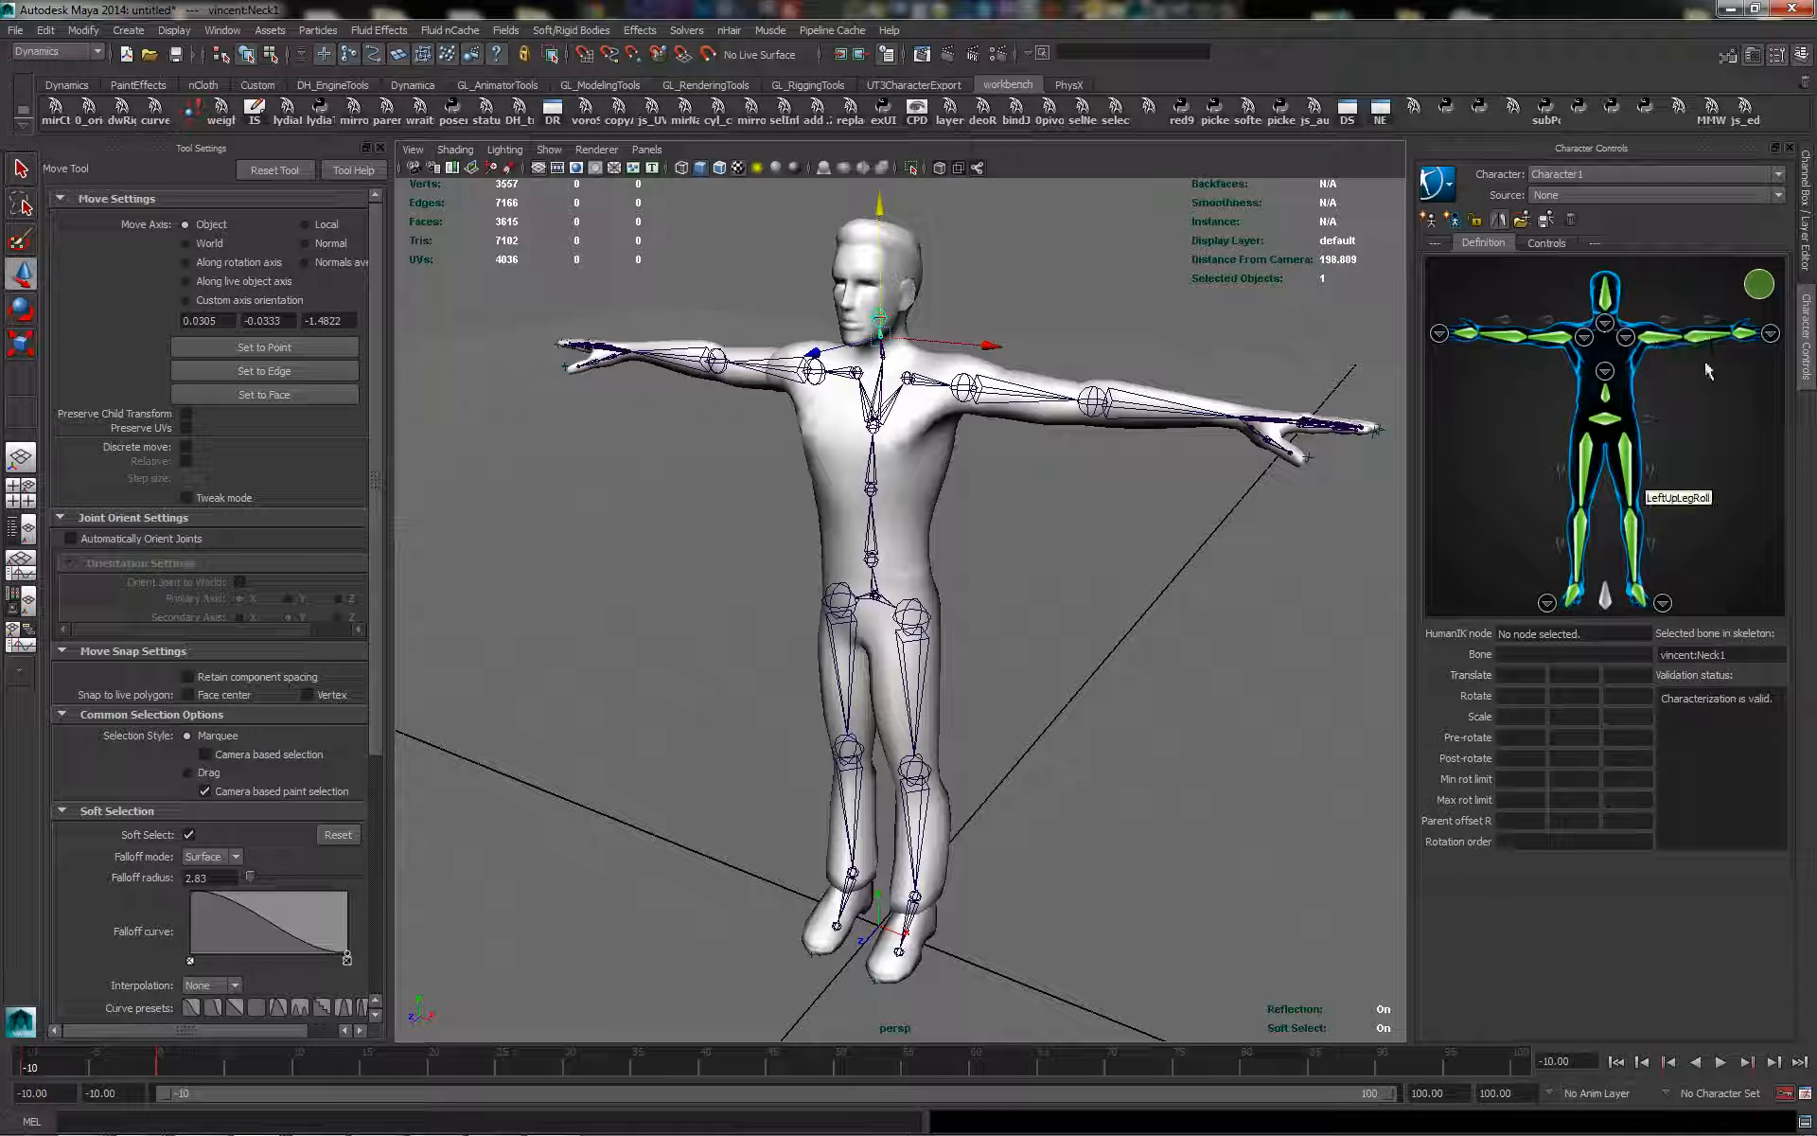
Save Character1's skeleton definition as a named template with the prefix vincent: and lock the characterization
left_click(1546, 217)
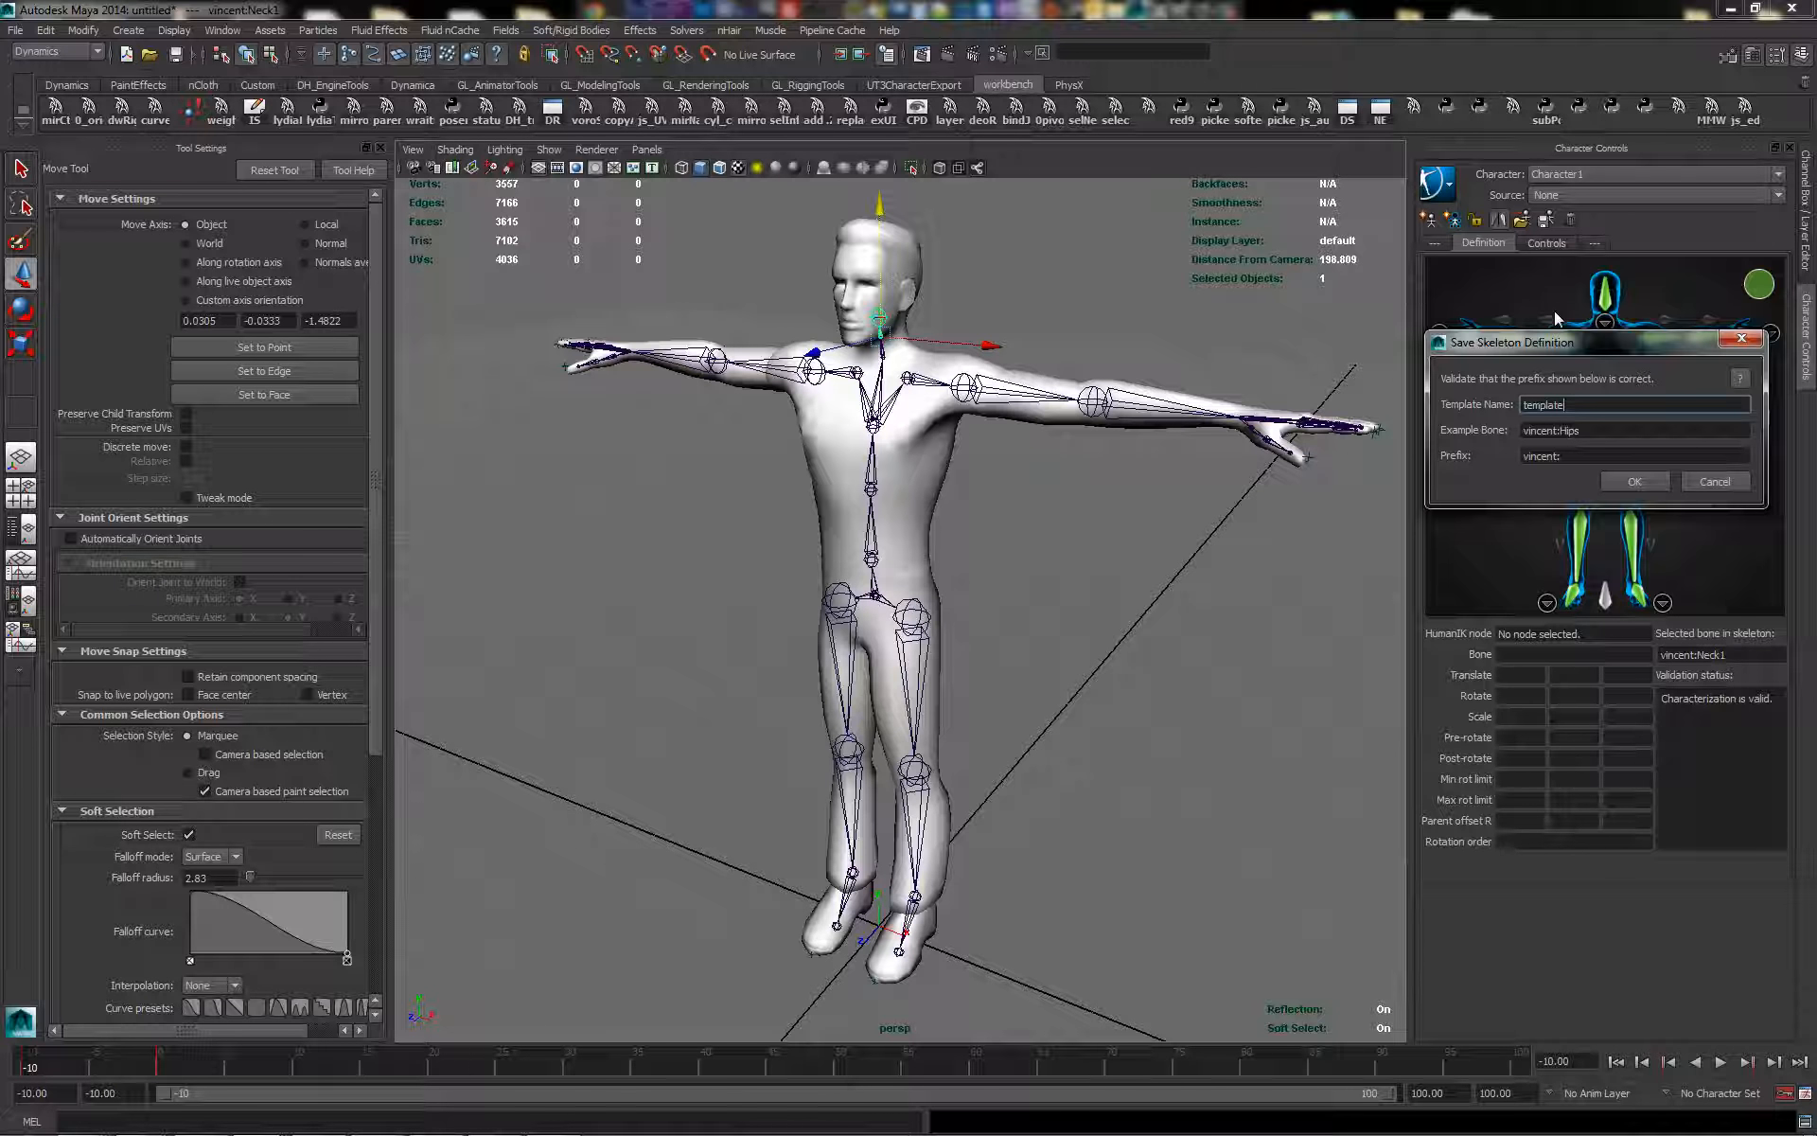
double_click(1575, 405)
left_click(1631, 479)
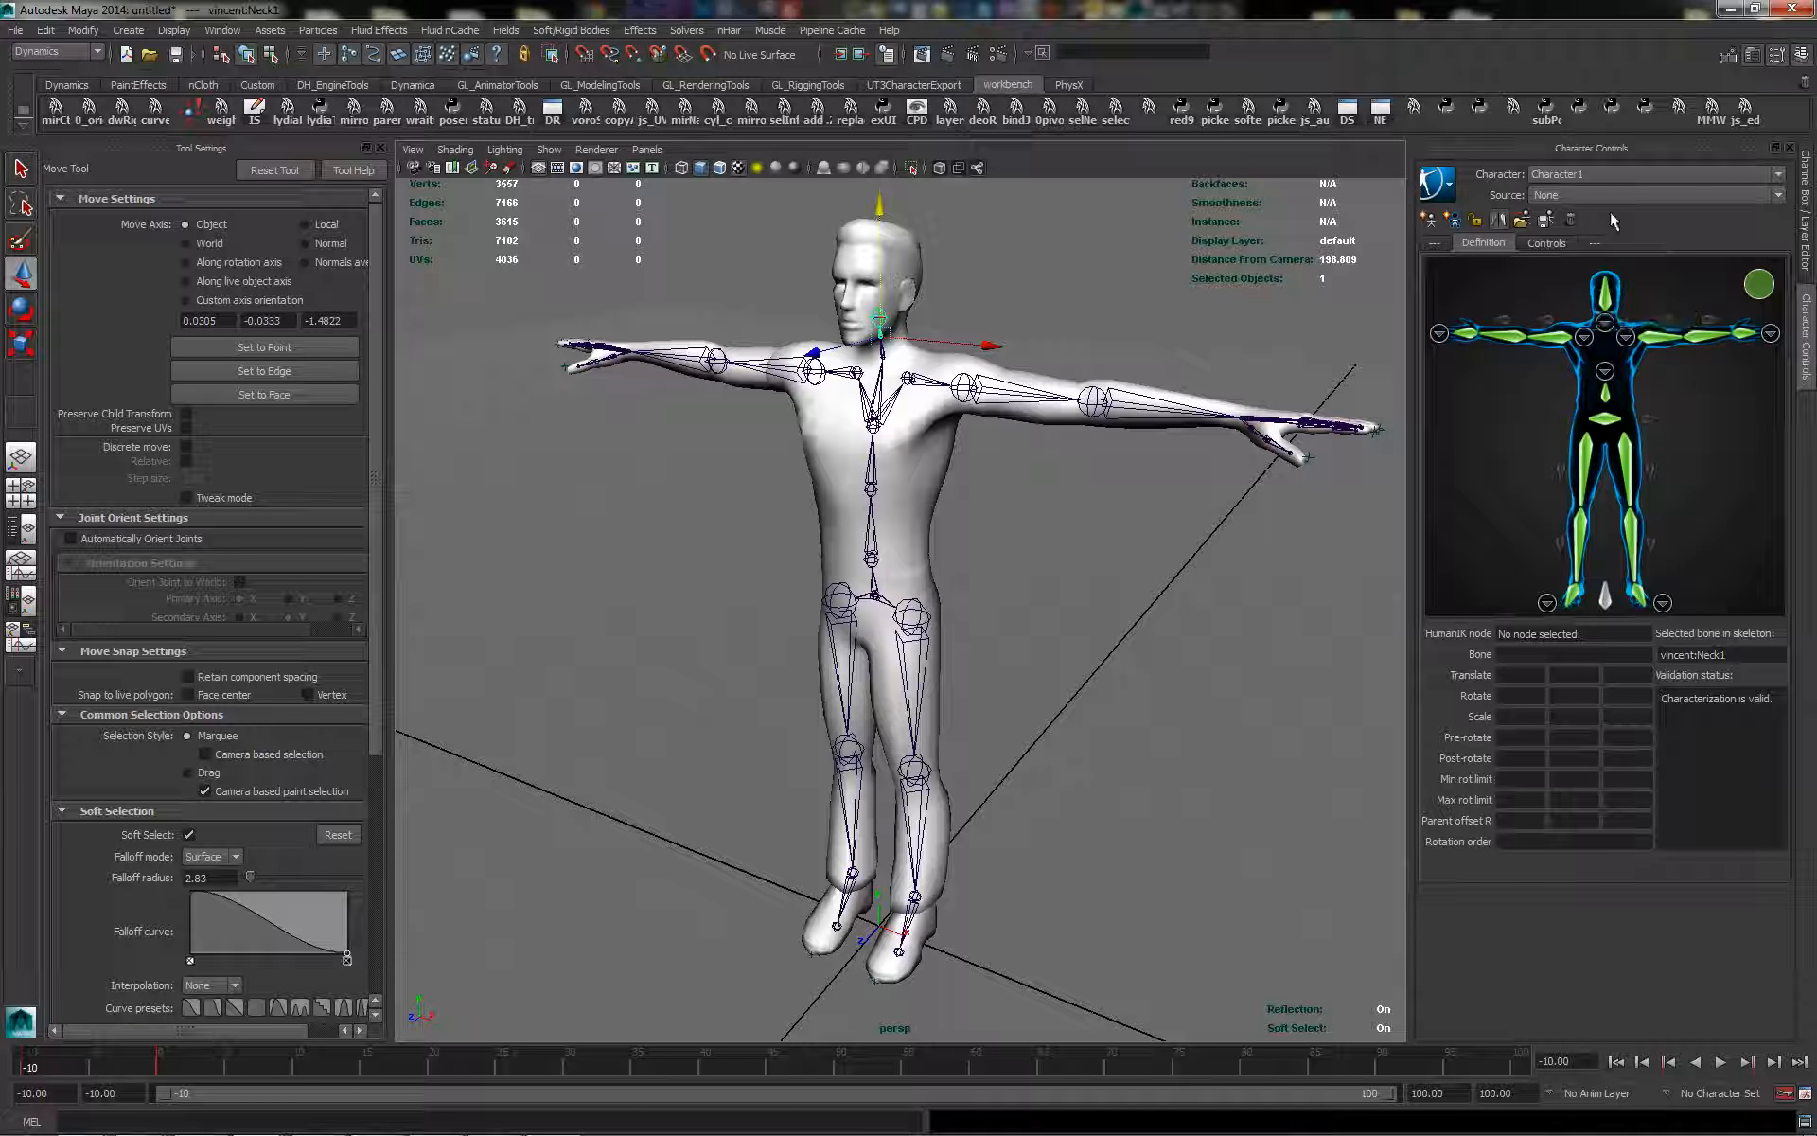
left_click(1478, 221)
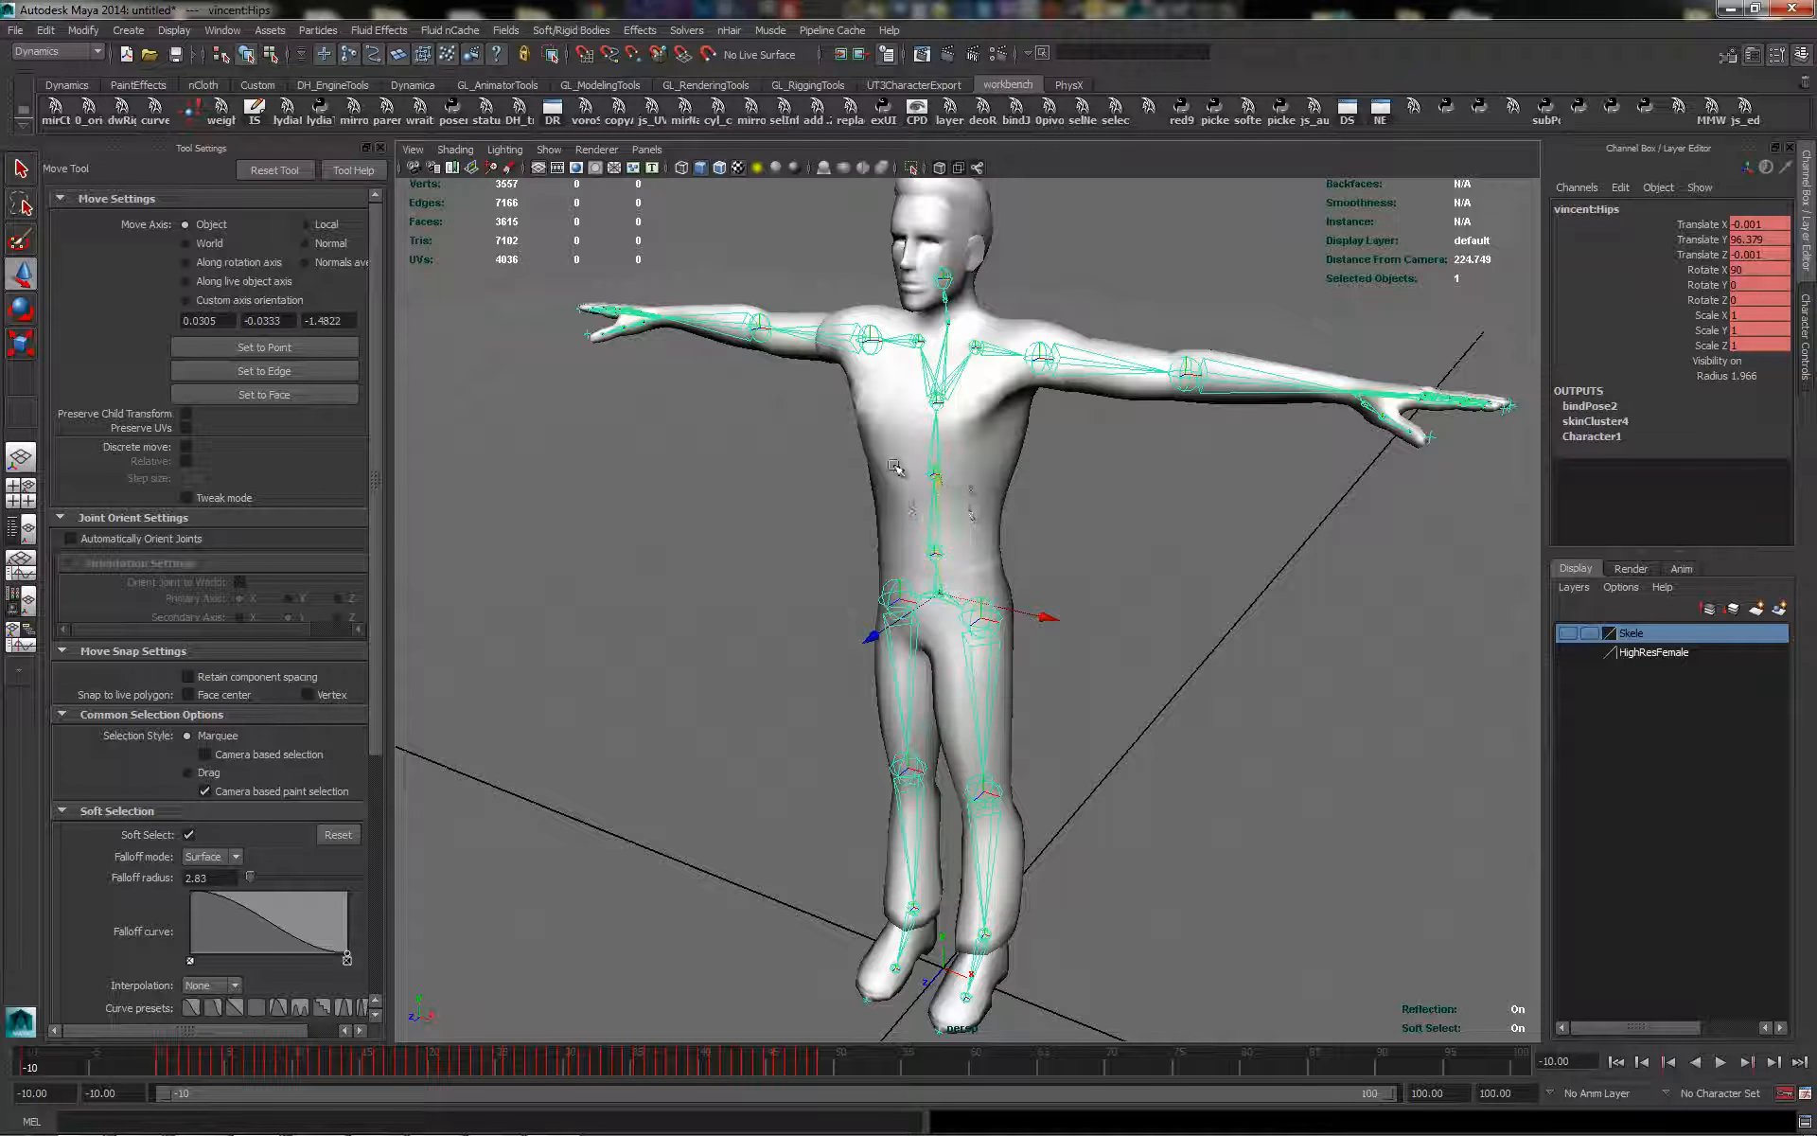
Put the male body mesh and its selected hips joint into a new display layer and hide that layer
left_click(904, 471, "shift")
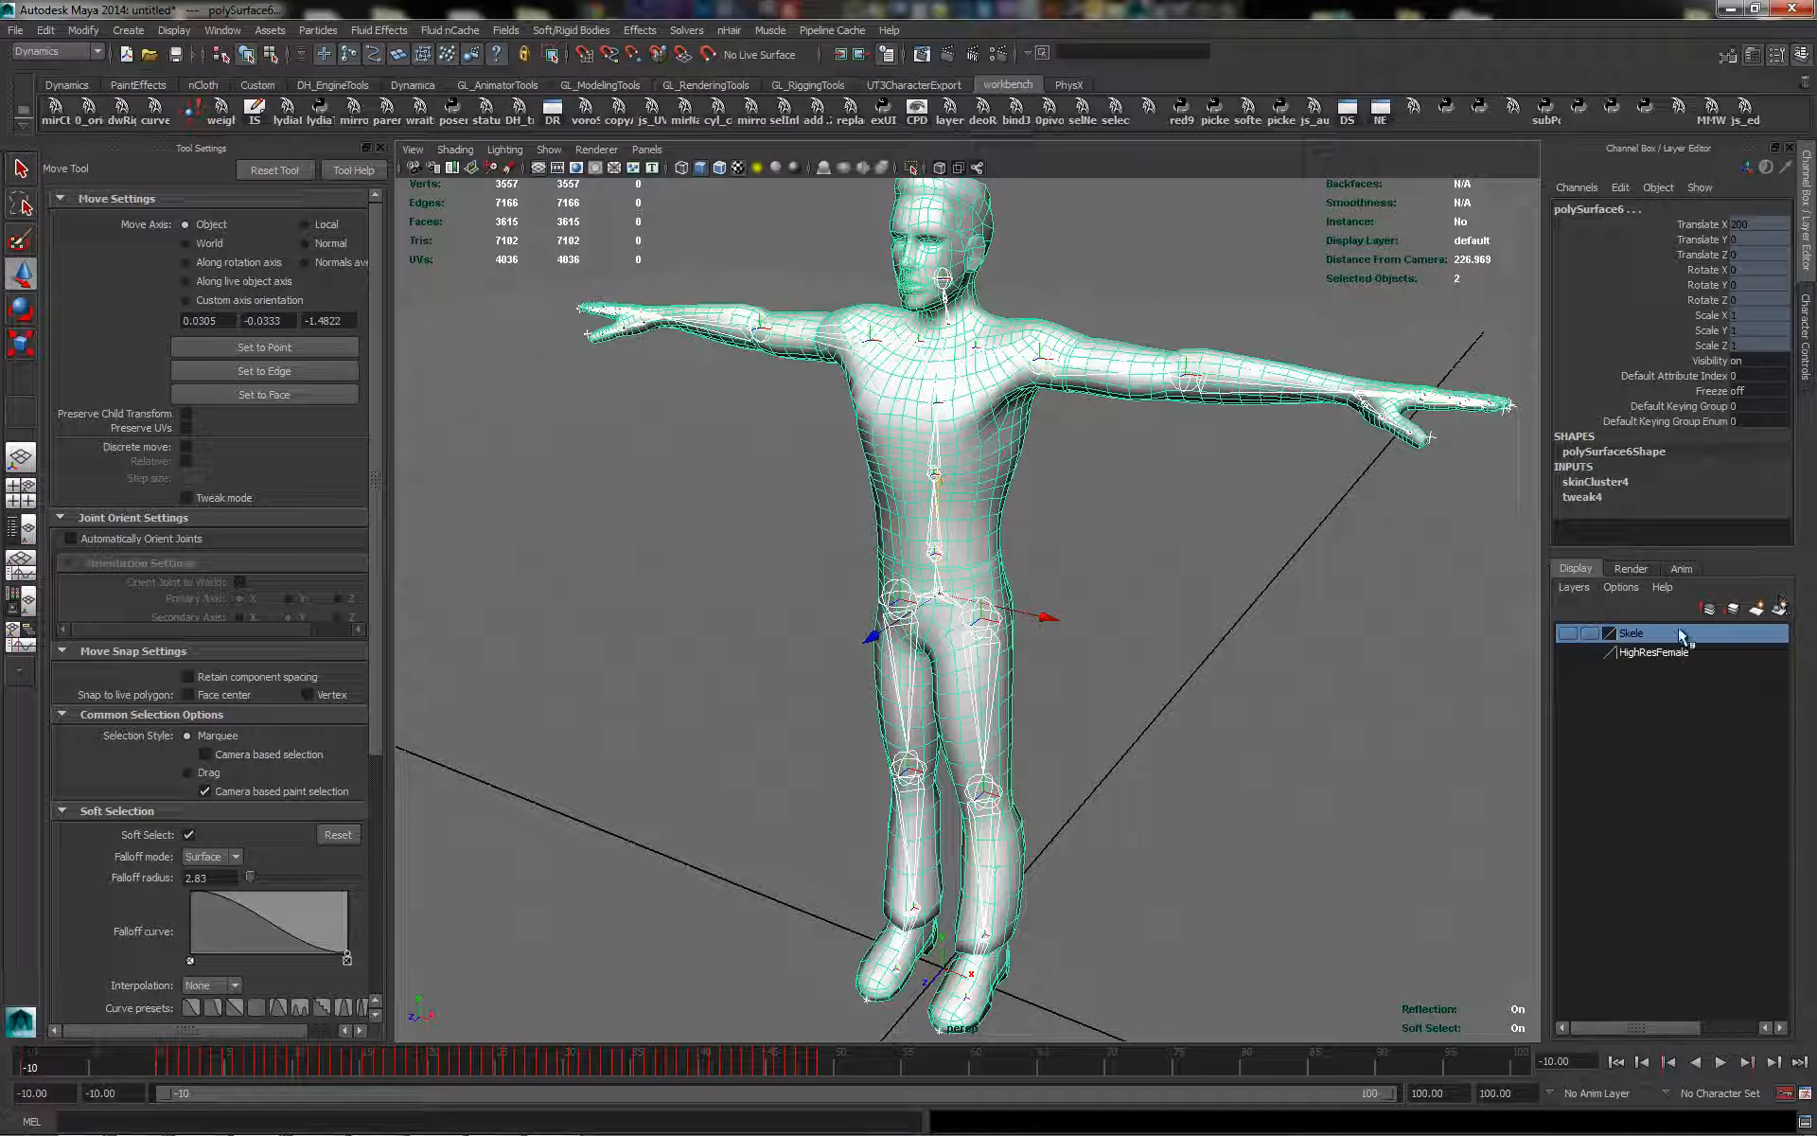
left_click(1779, 608)
left_click(1567, 632)
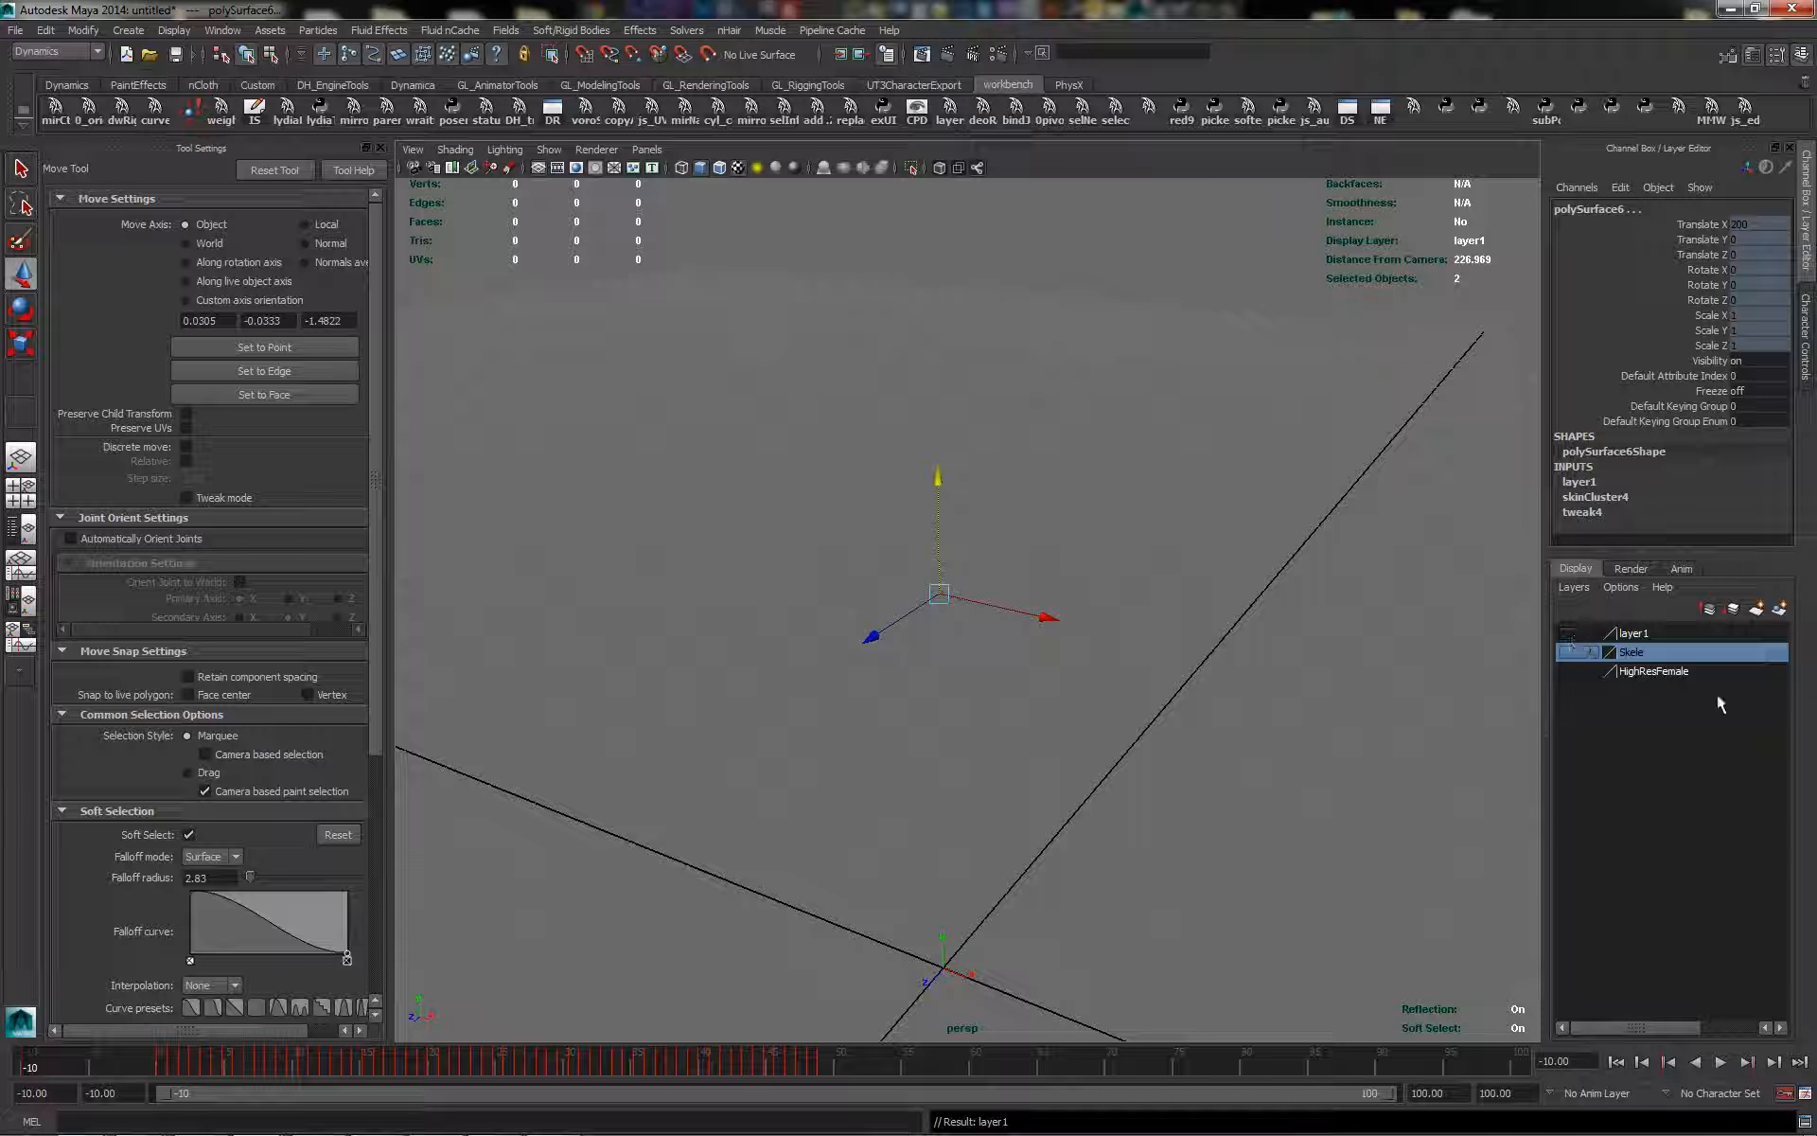
Make the HighResFemale and Skele display layers visible
left_click(1567, 670)
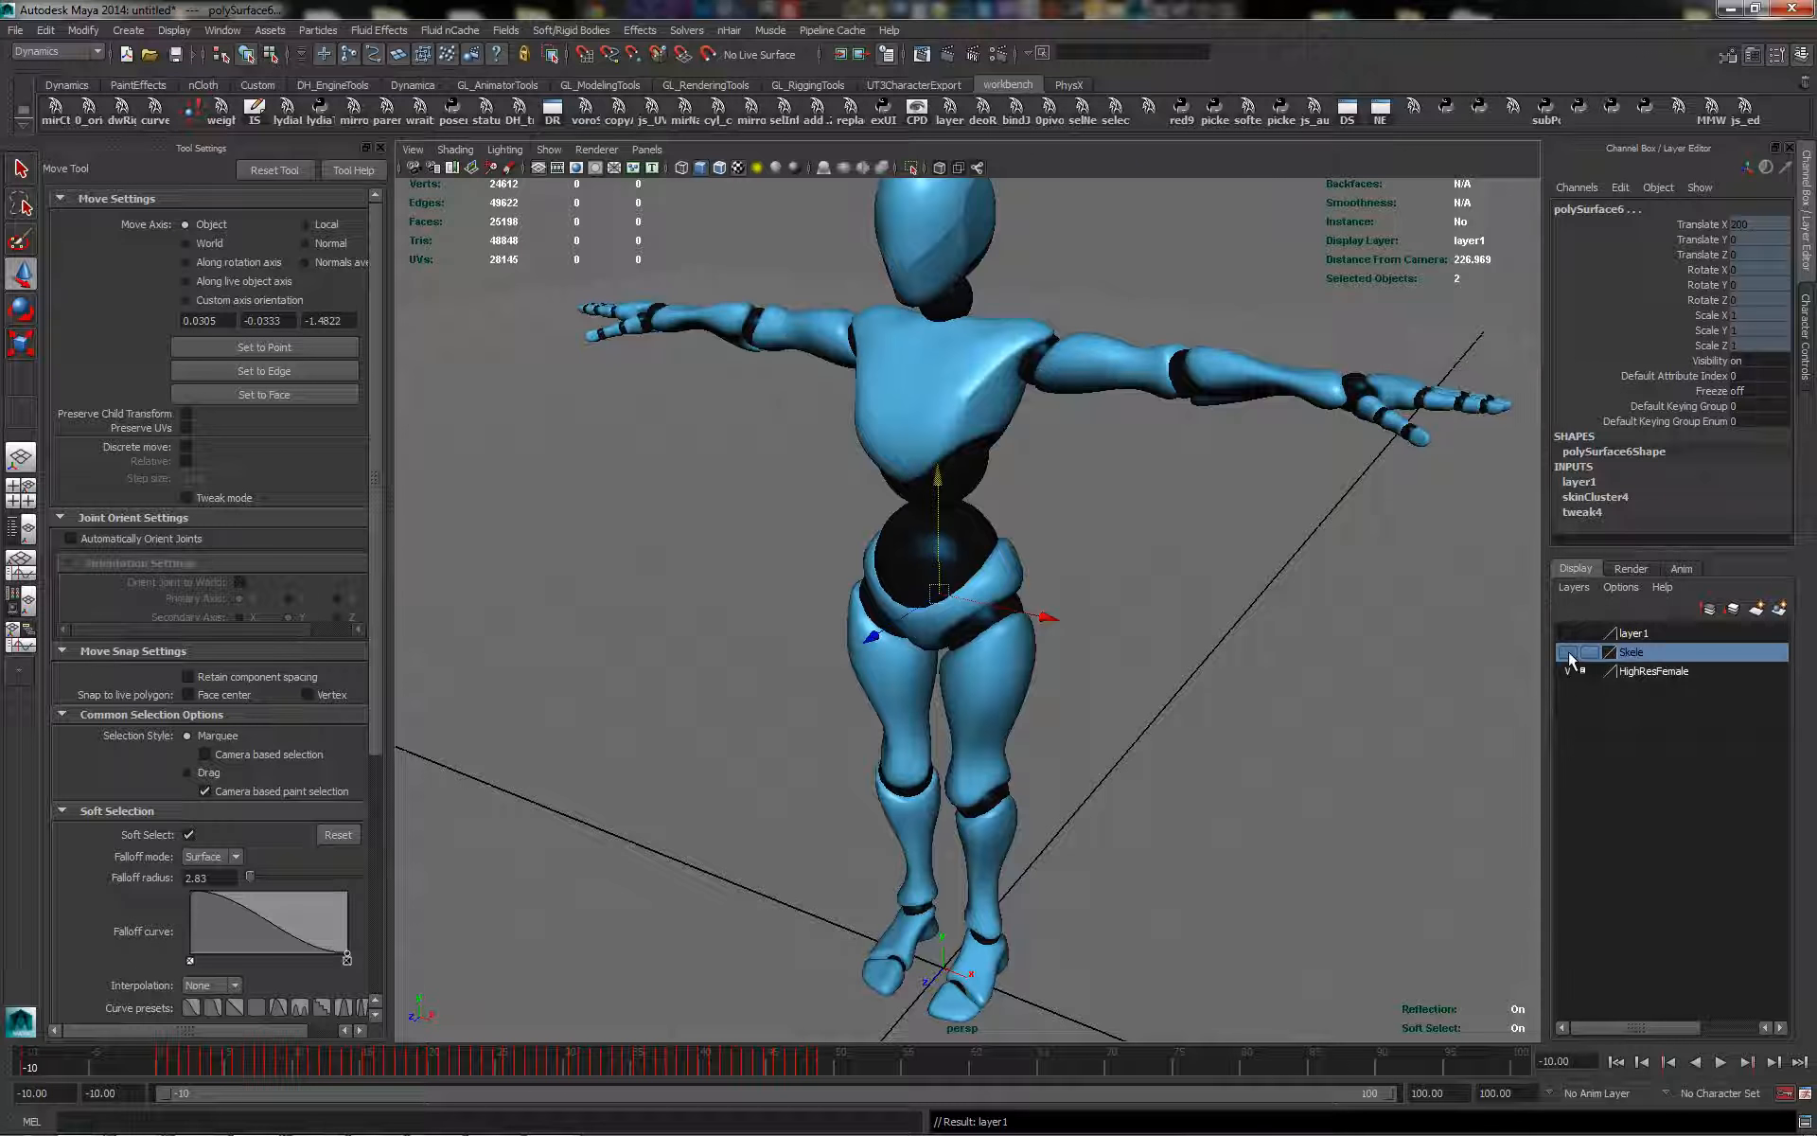
left_click(1567, 651)
scroll(1064, 673, "up", 3)
scroll(1065, 673, "up", 1)
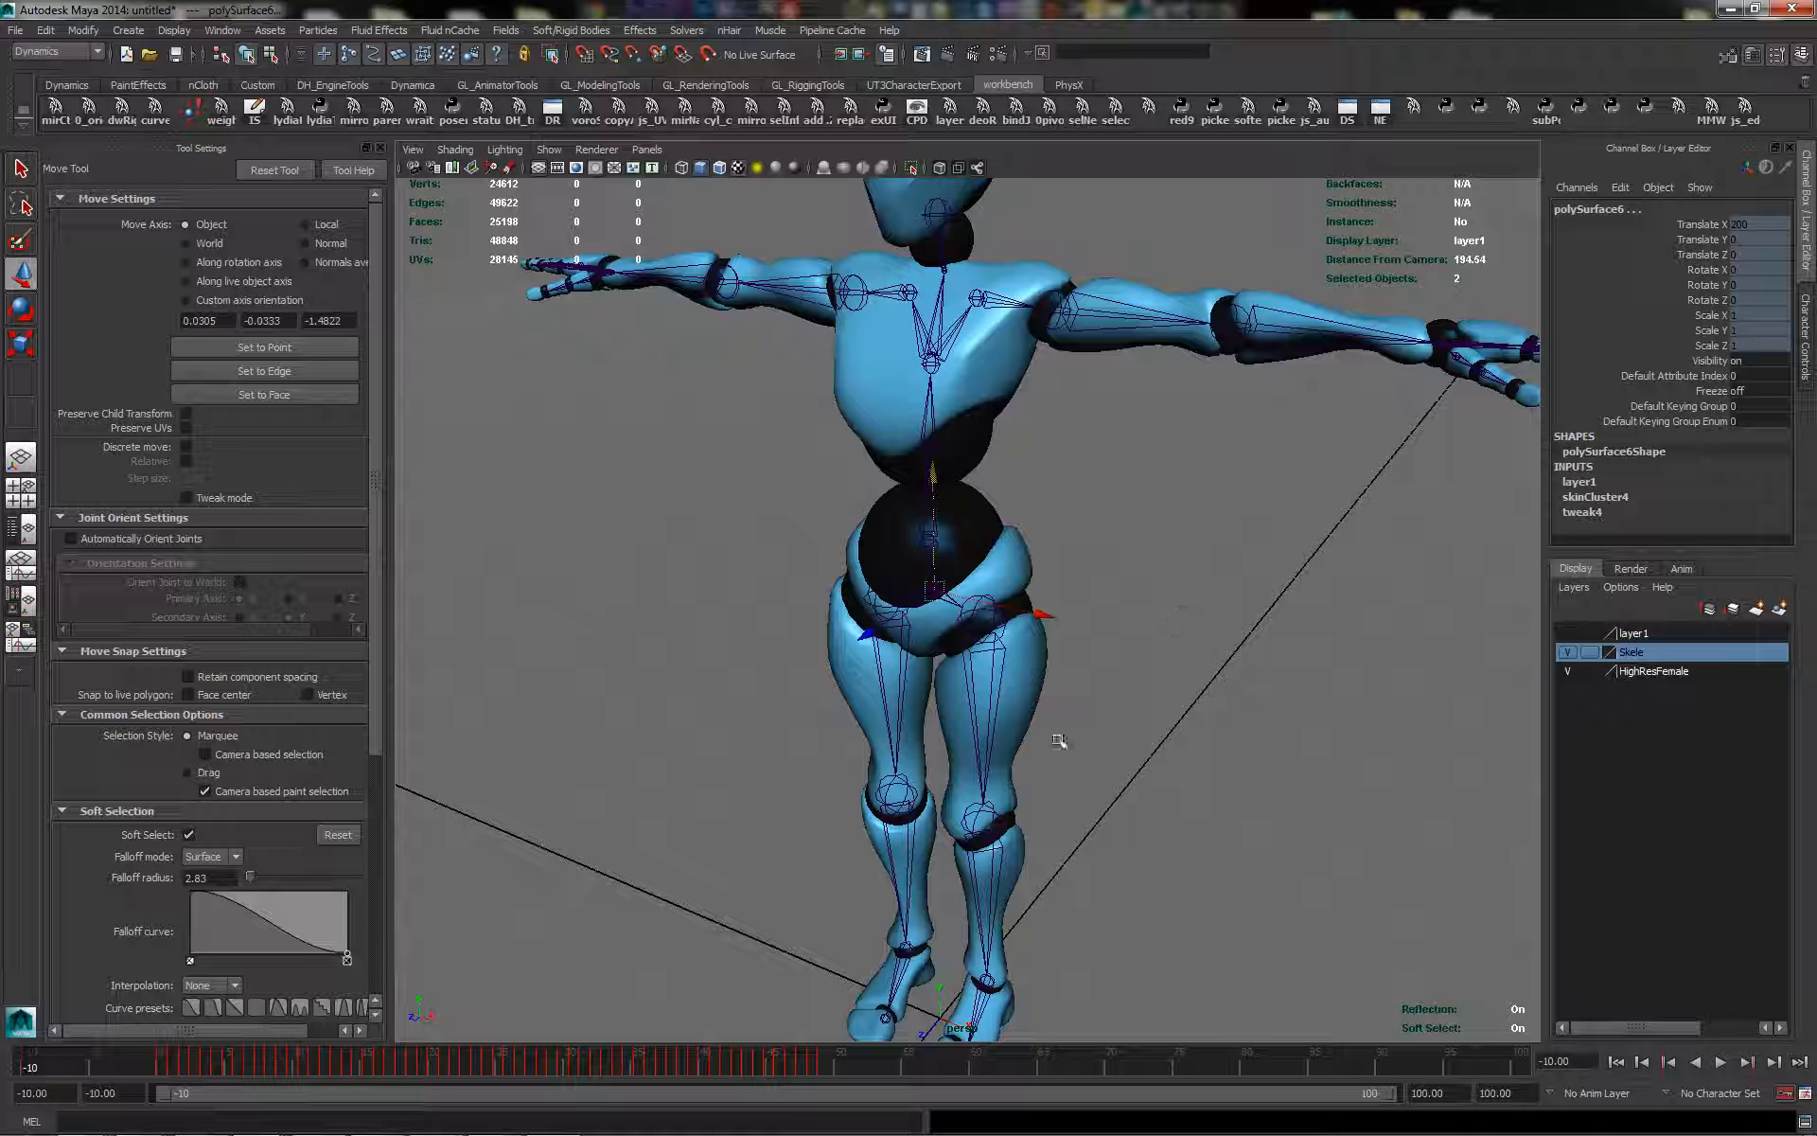
Create a second HumanIK character by generating a new default skeleton
left_click(1807, 364)
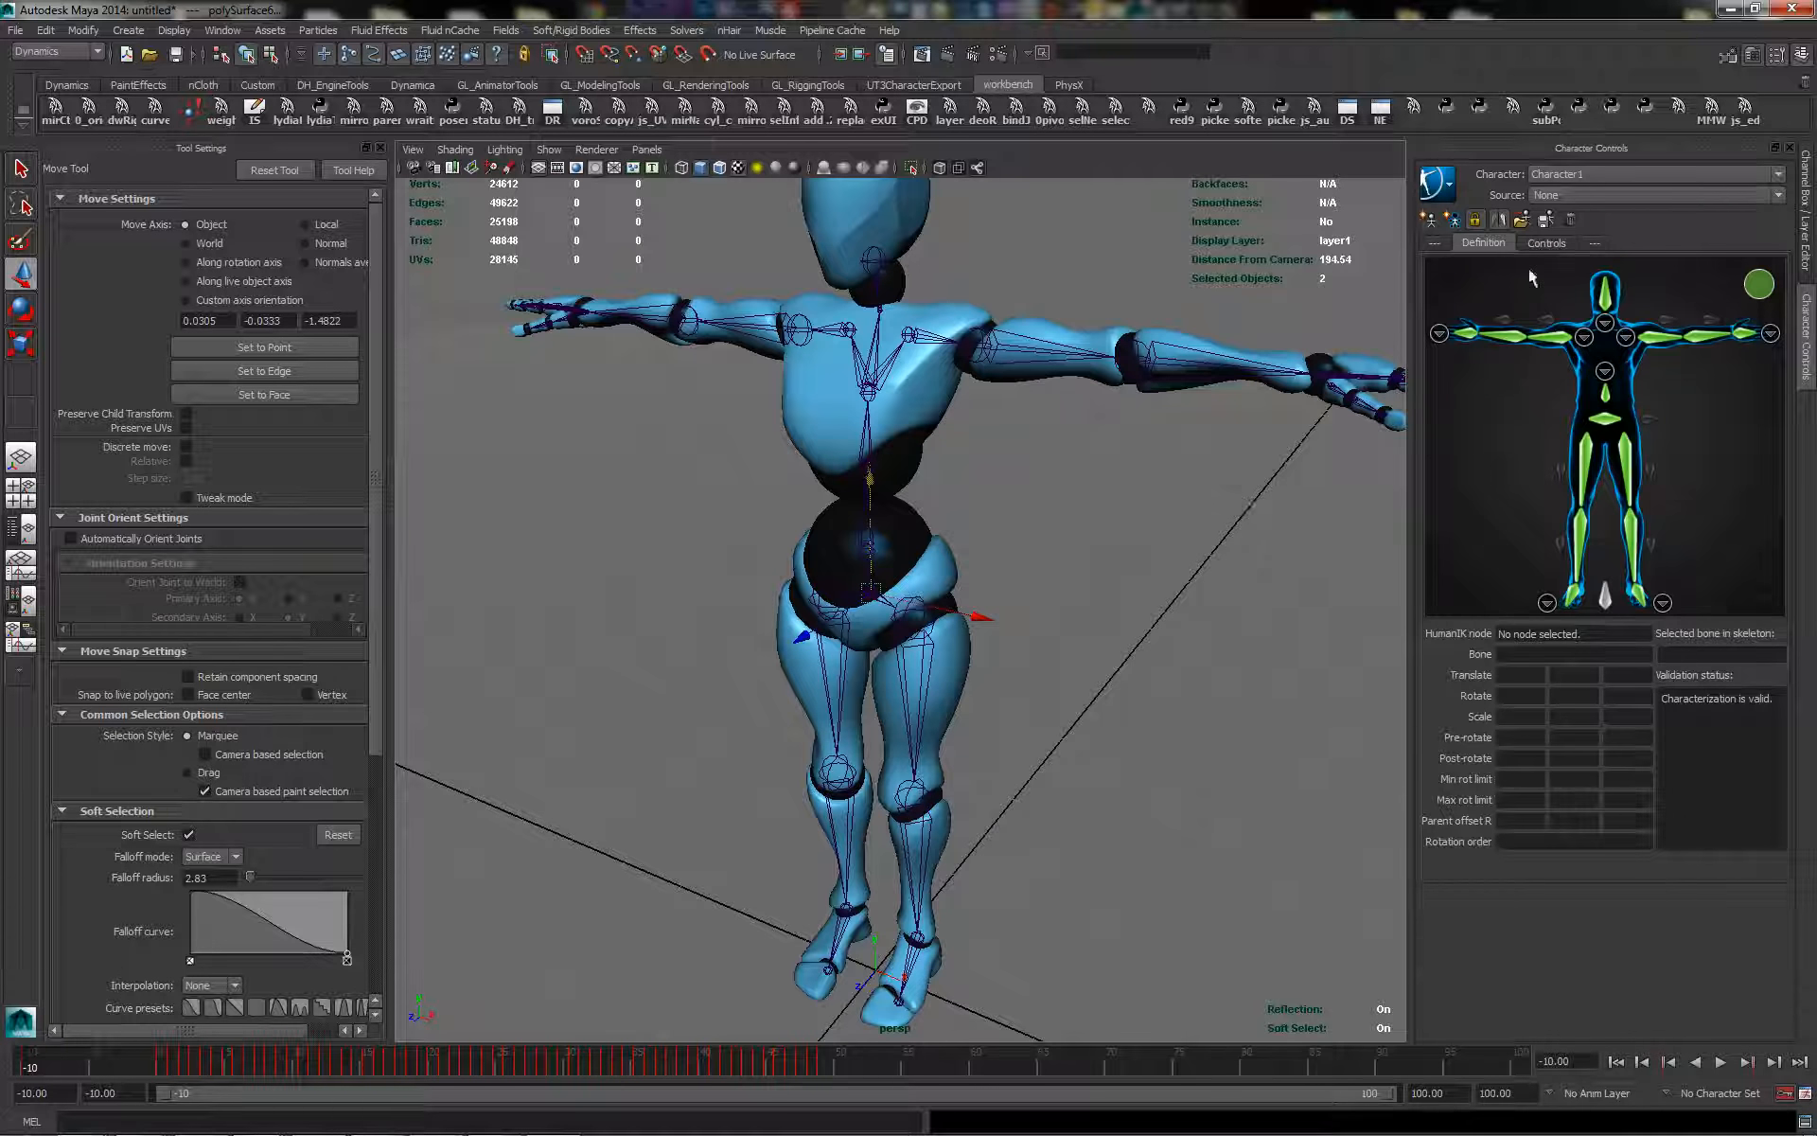
left_click(1451, 189)
mouse_move(1500, 193)
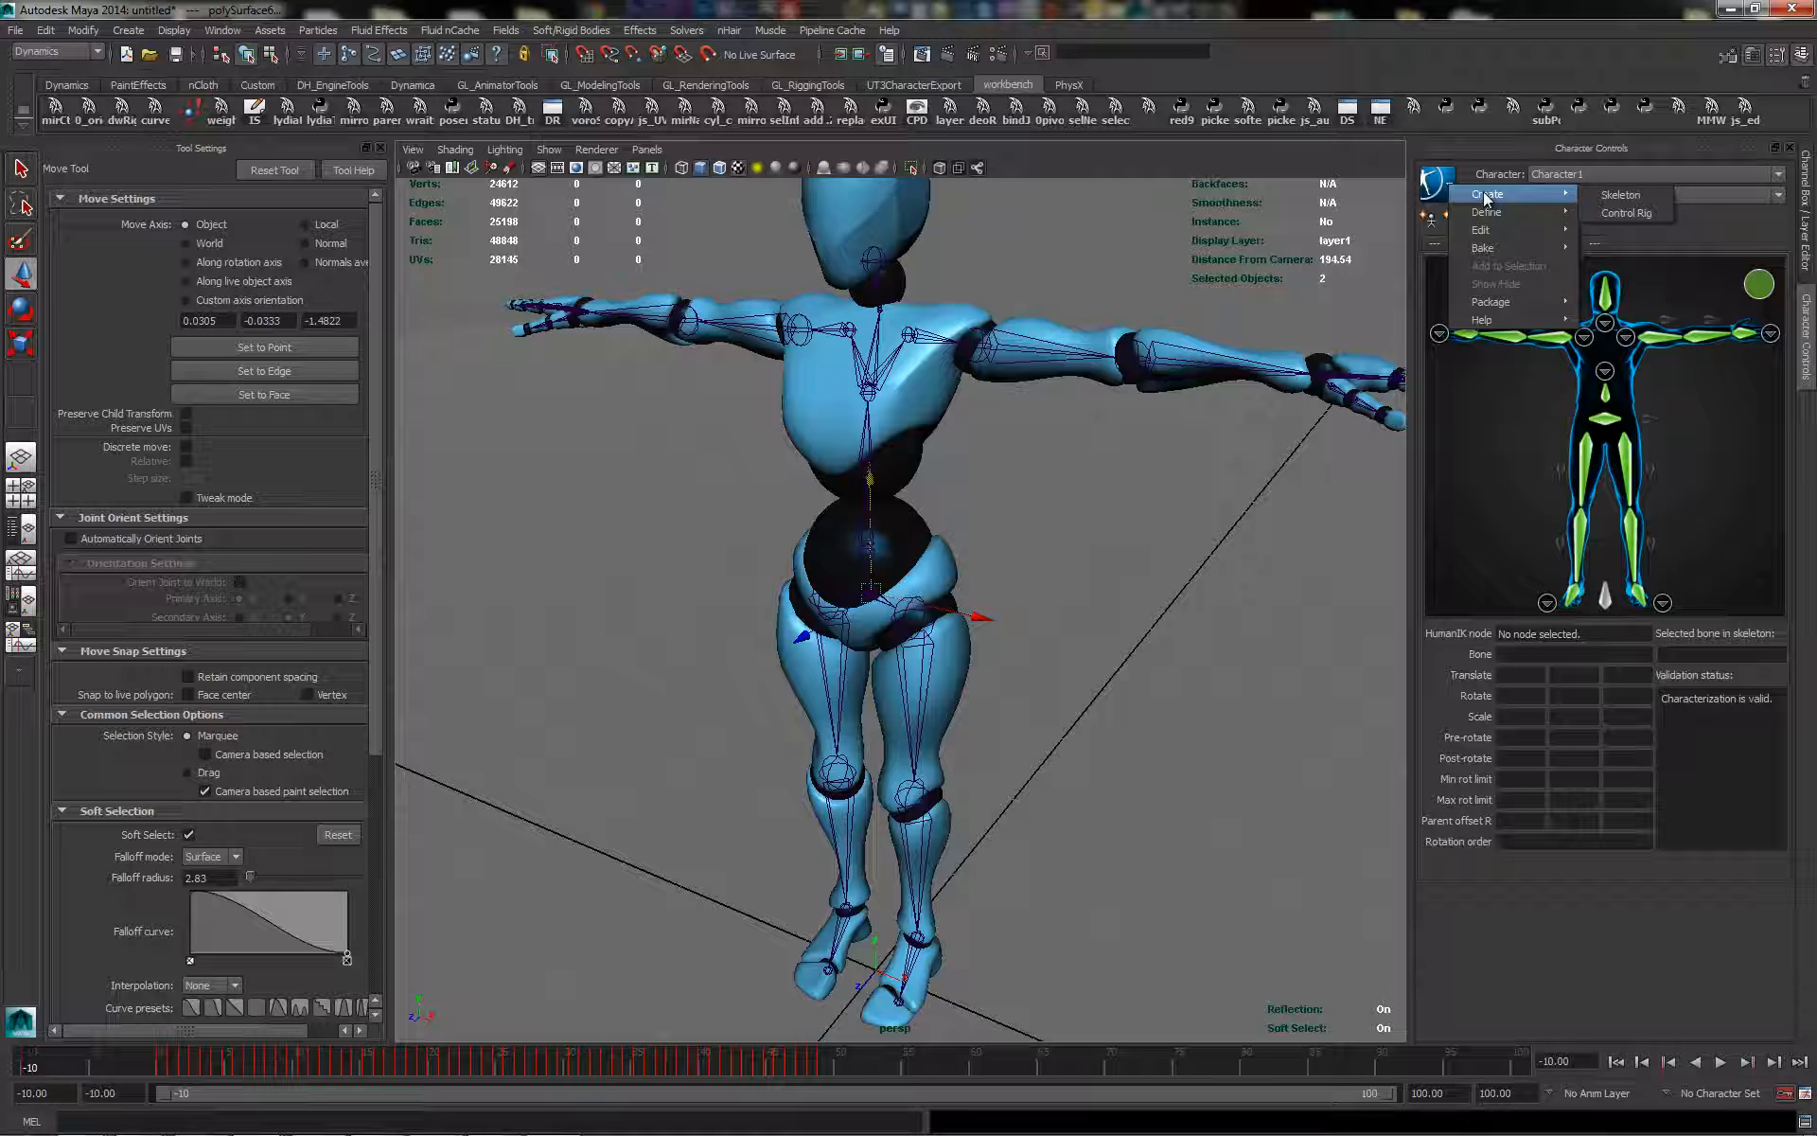
left_click(1620, 196)
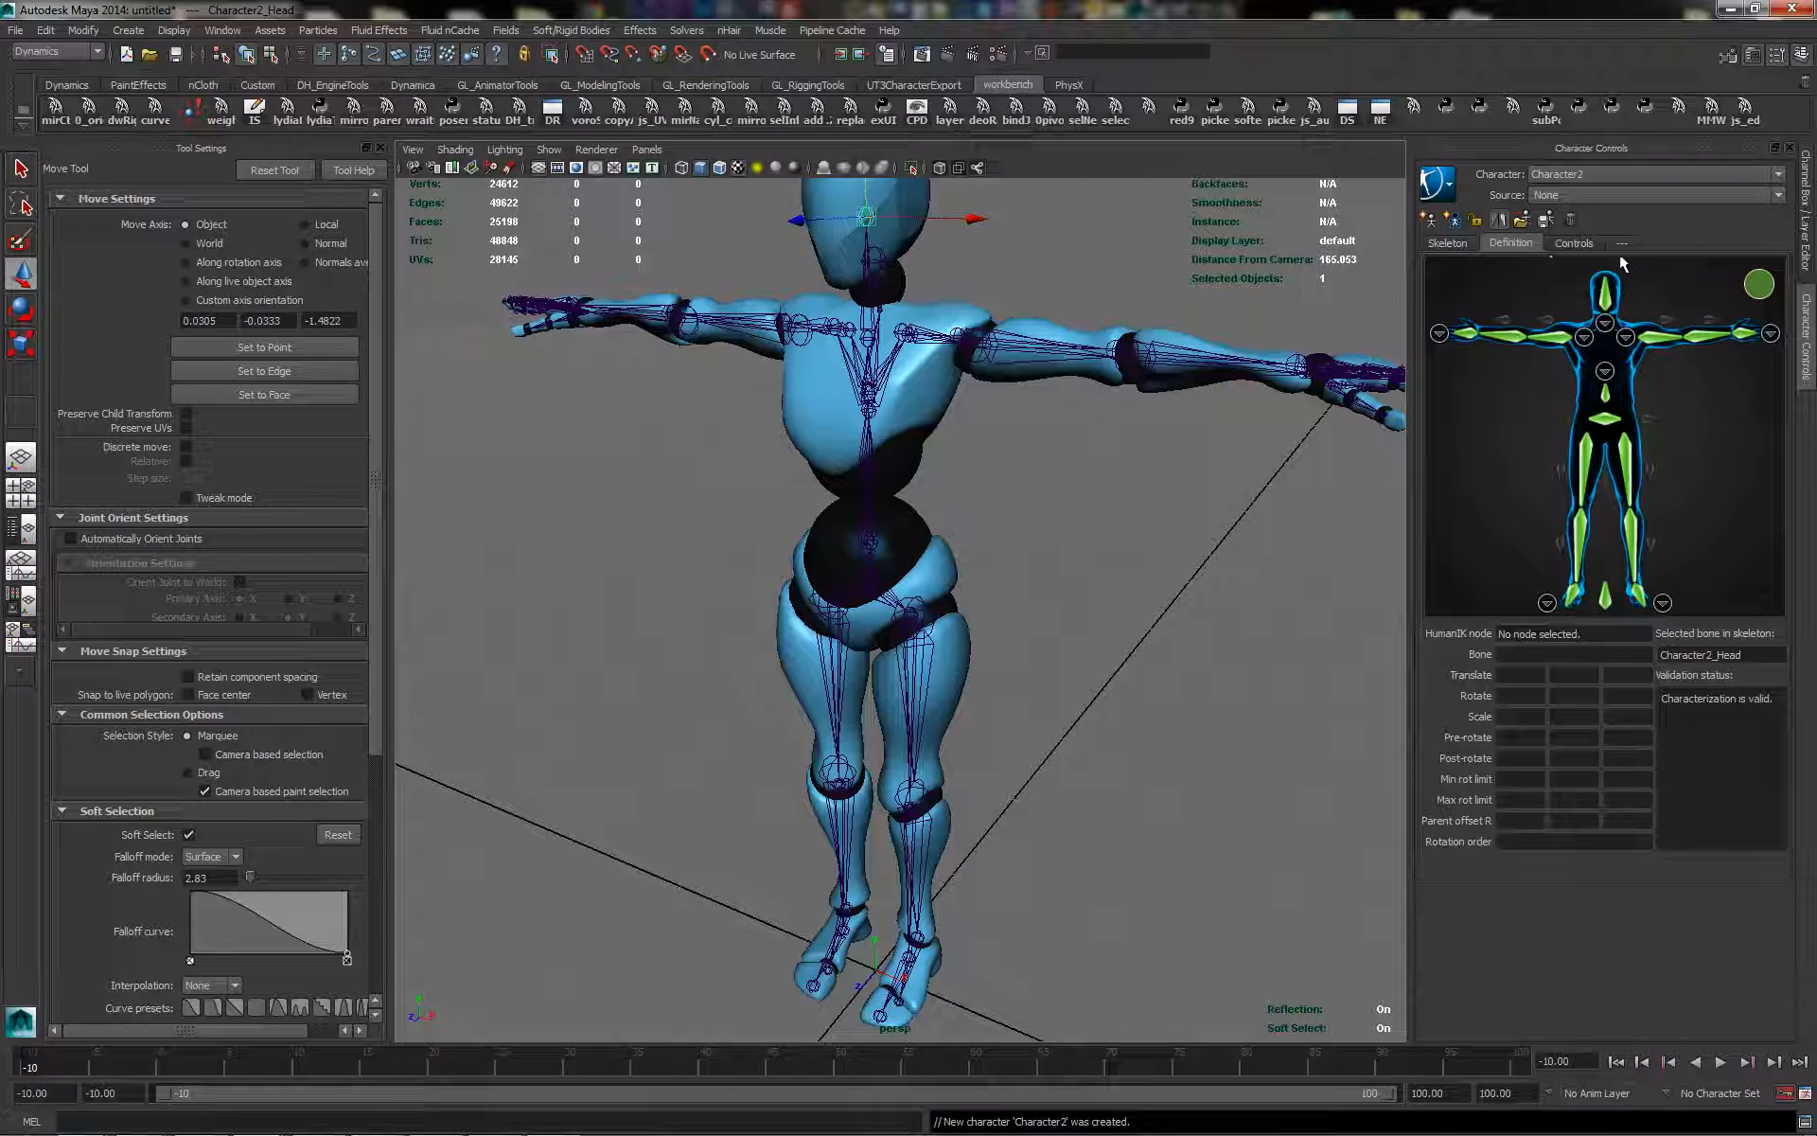
scroll(1077, 431, "up", 1)
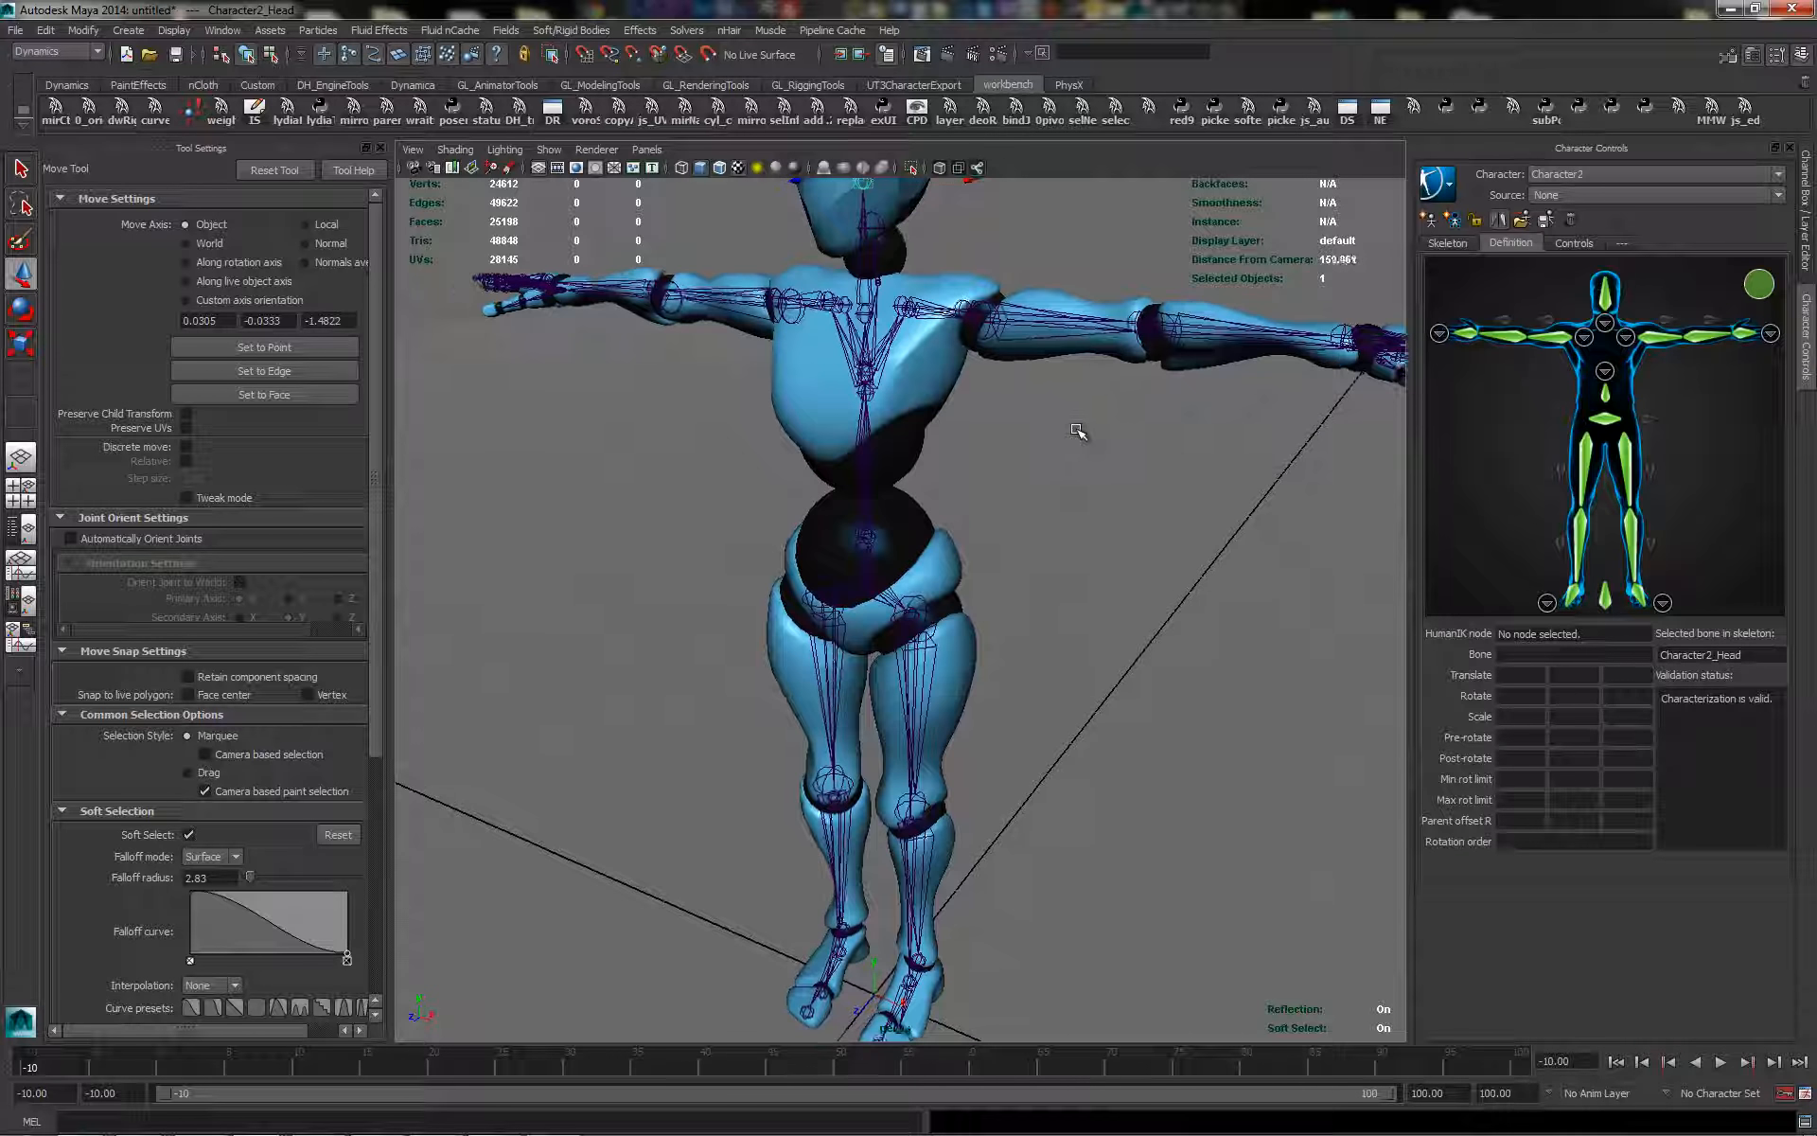
scroll(1077, 431, "up", 1)
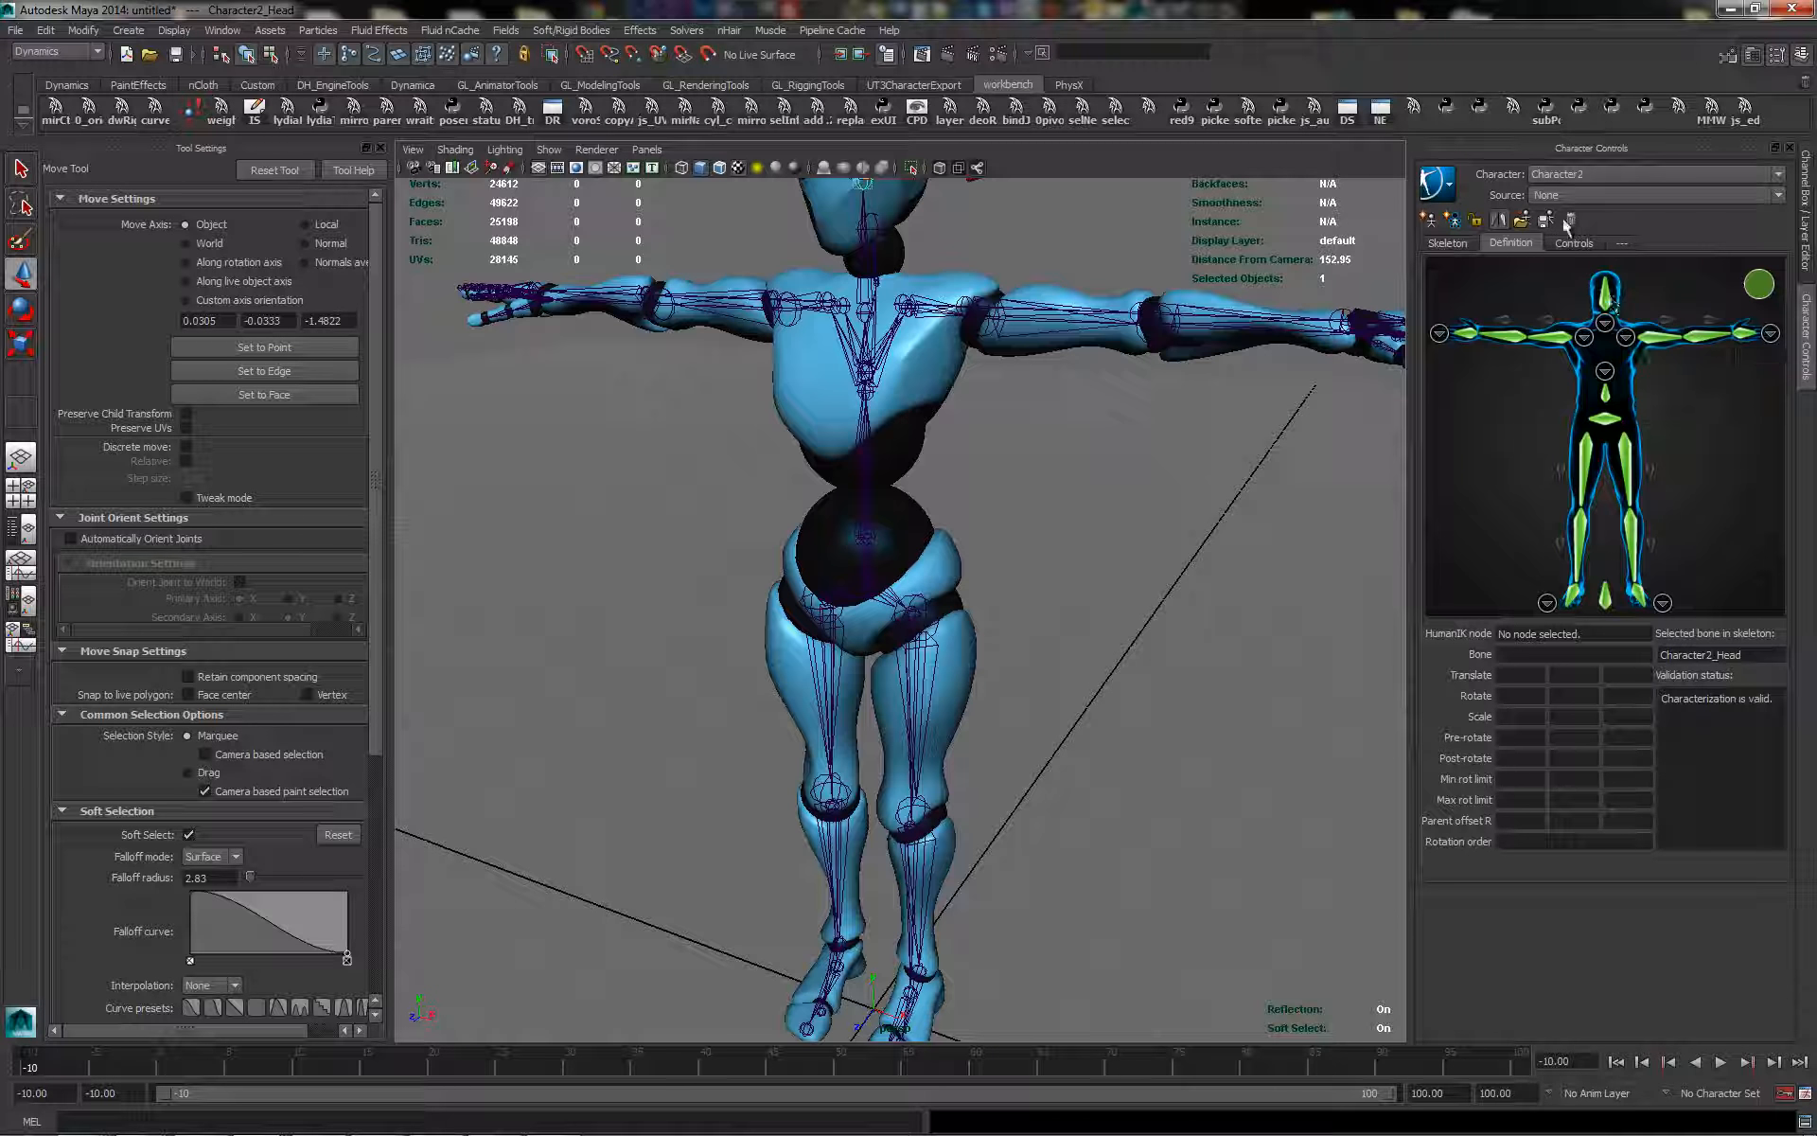
Compare the definitions of Character1 and Character2, and check Character2's skeleton settings before returning to its definition
left_click(1599, 174)
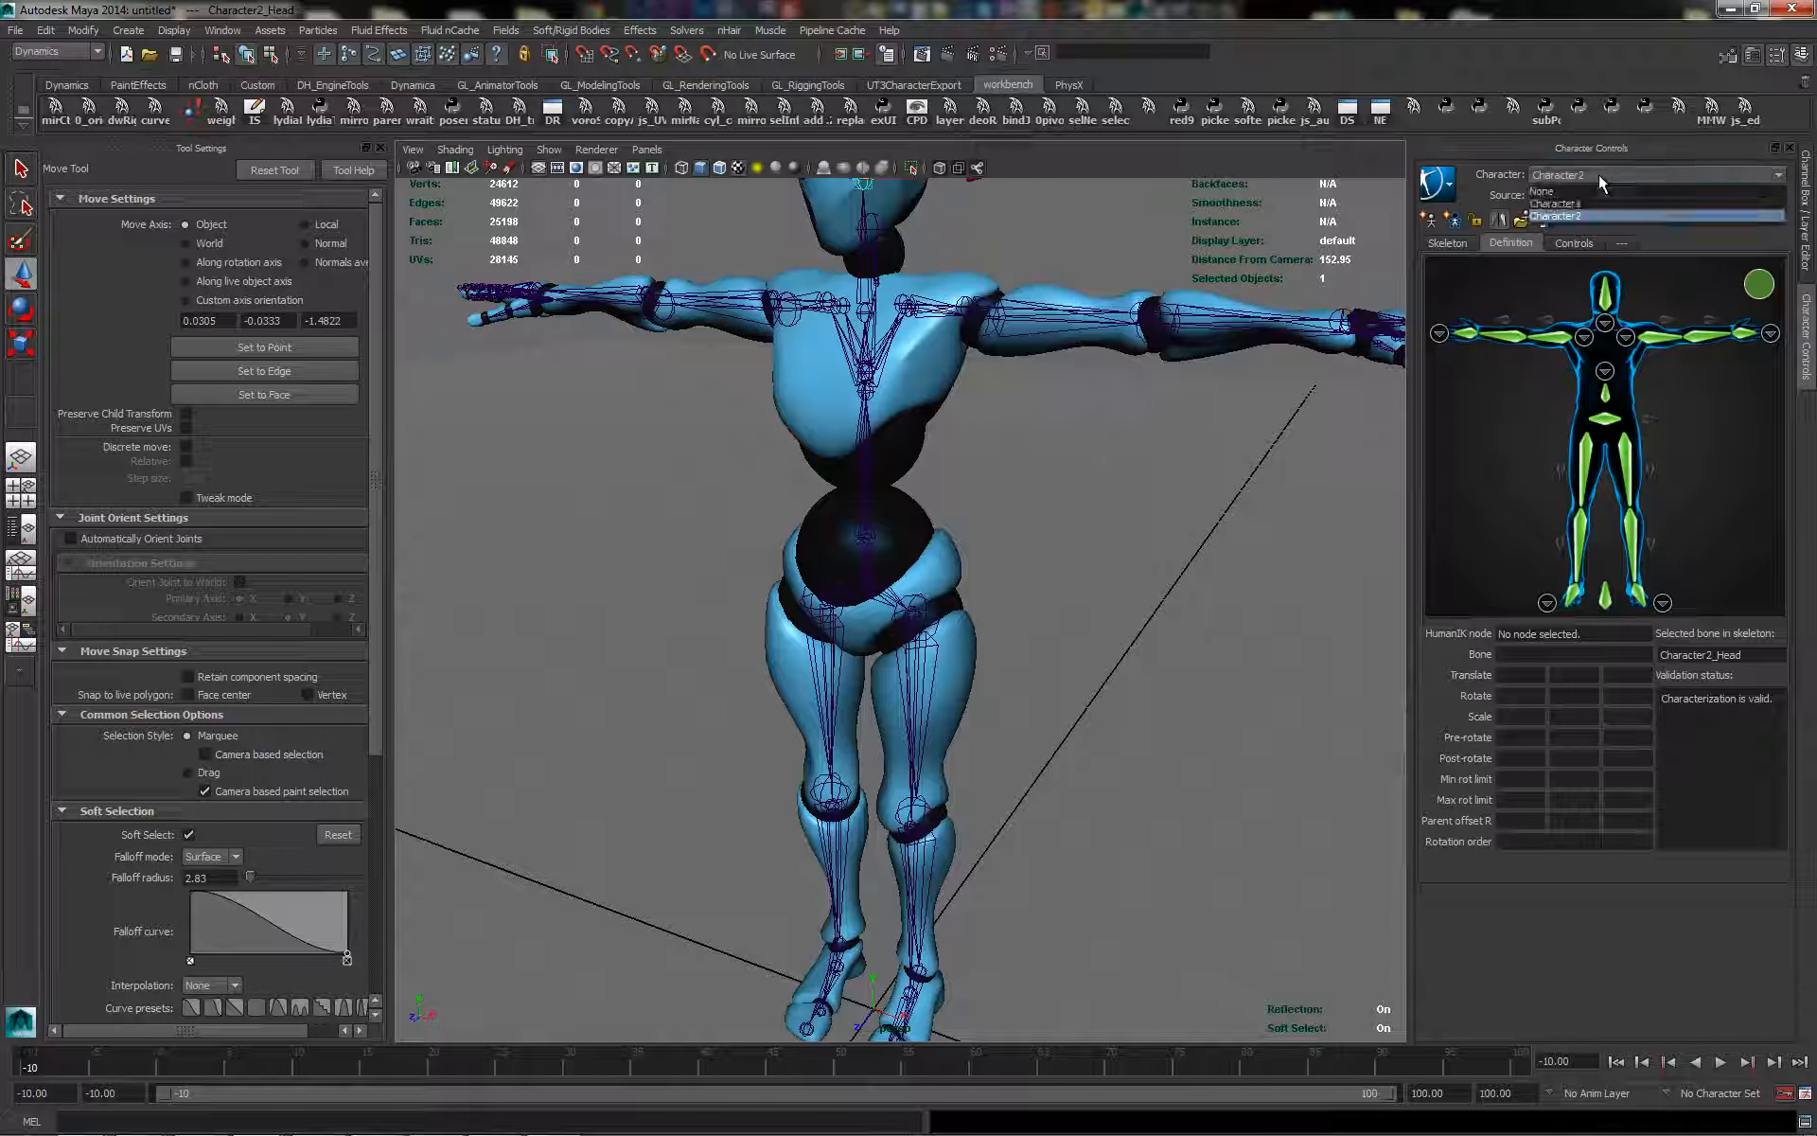
left_click(1593, 206)
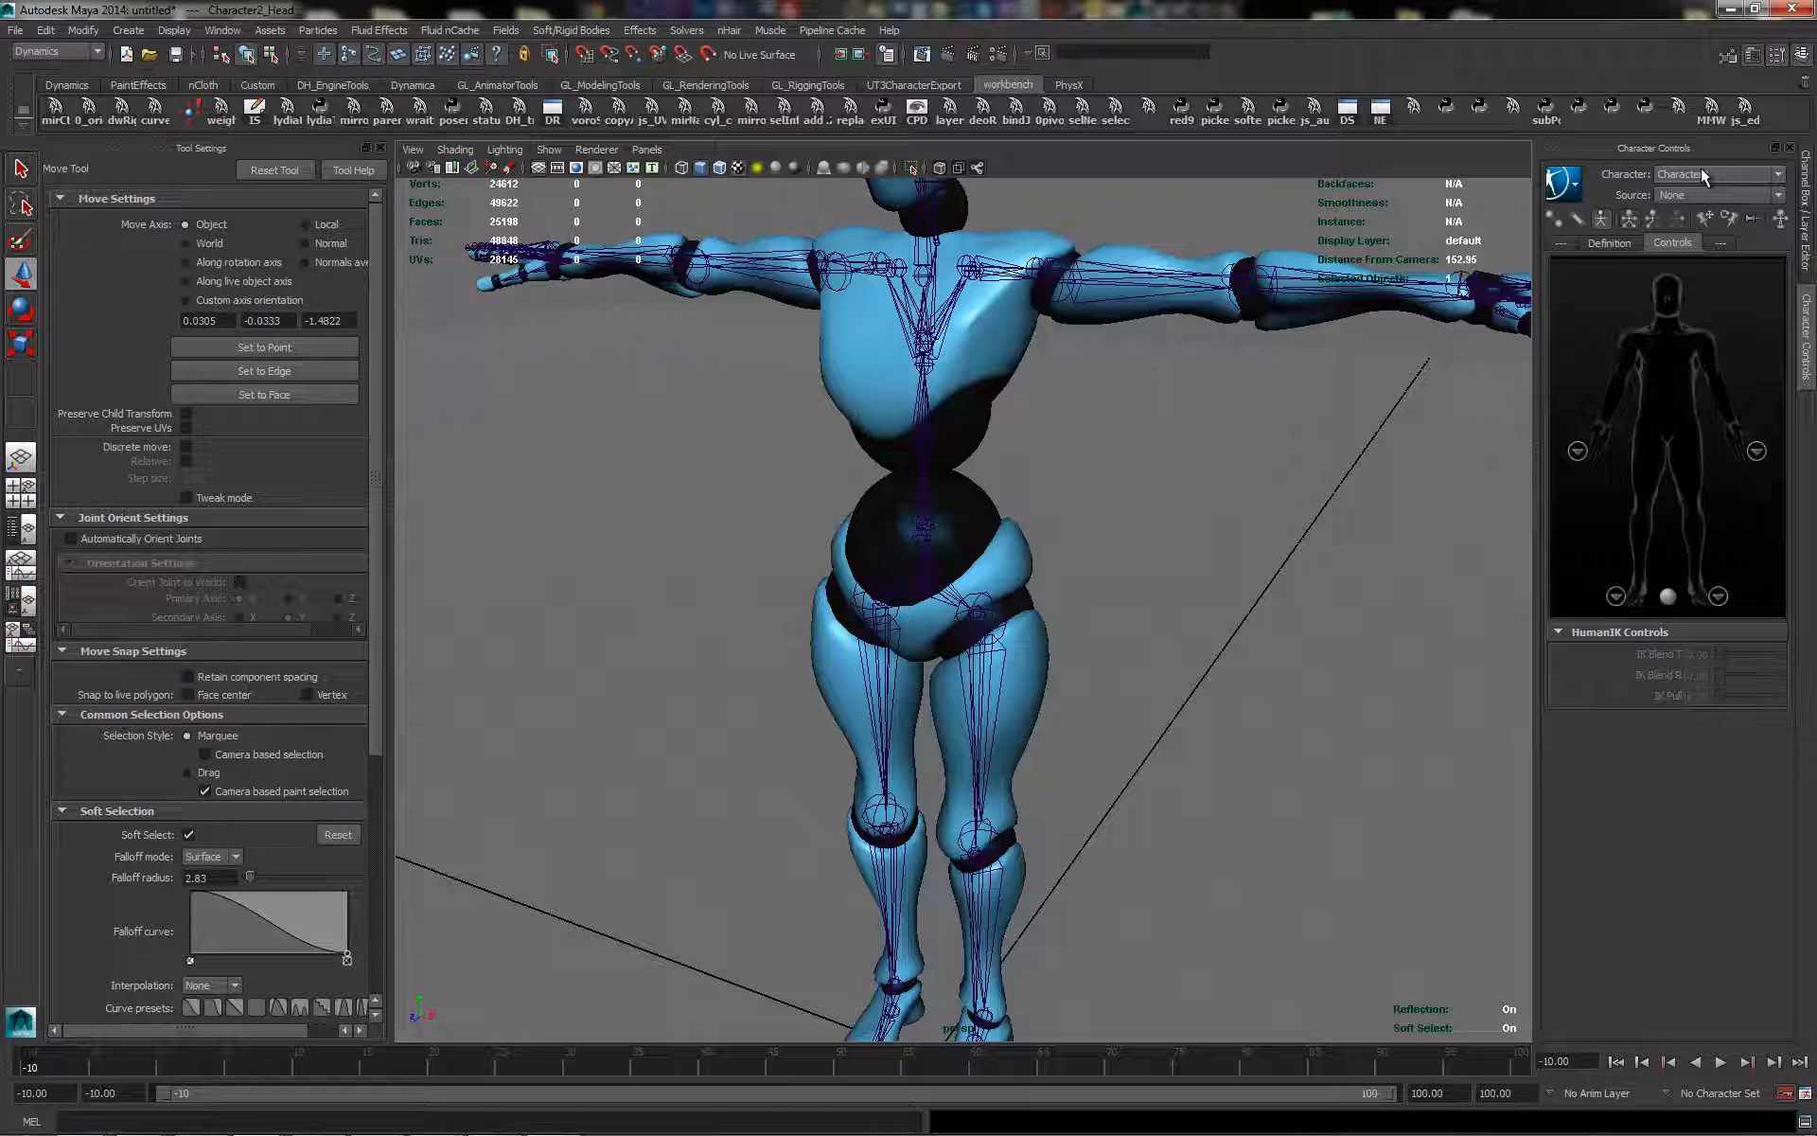
left_click(1608, 242)
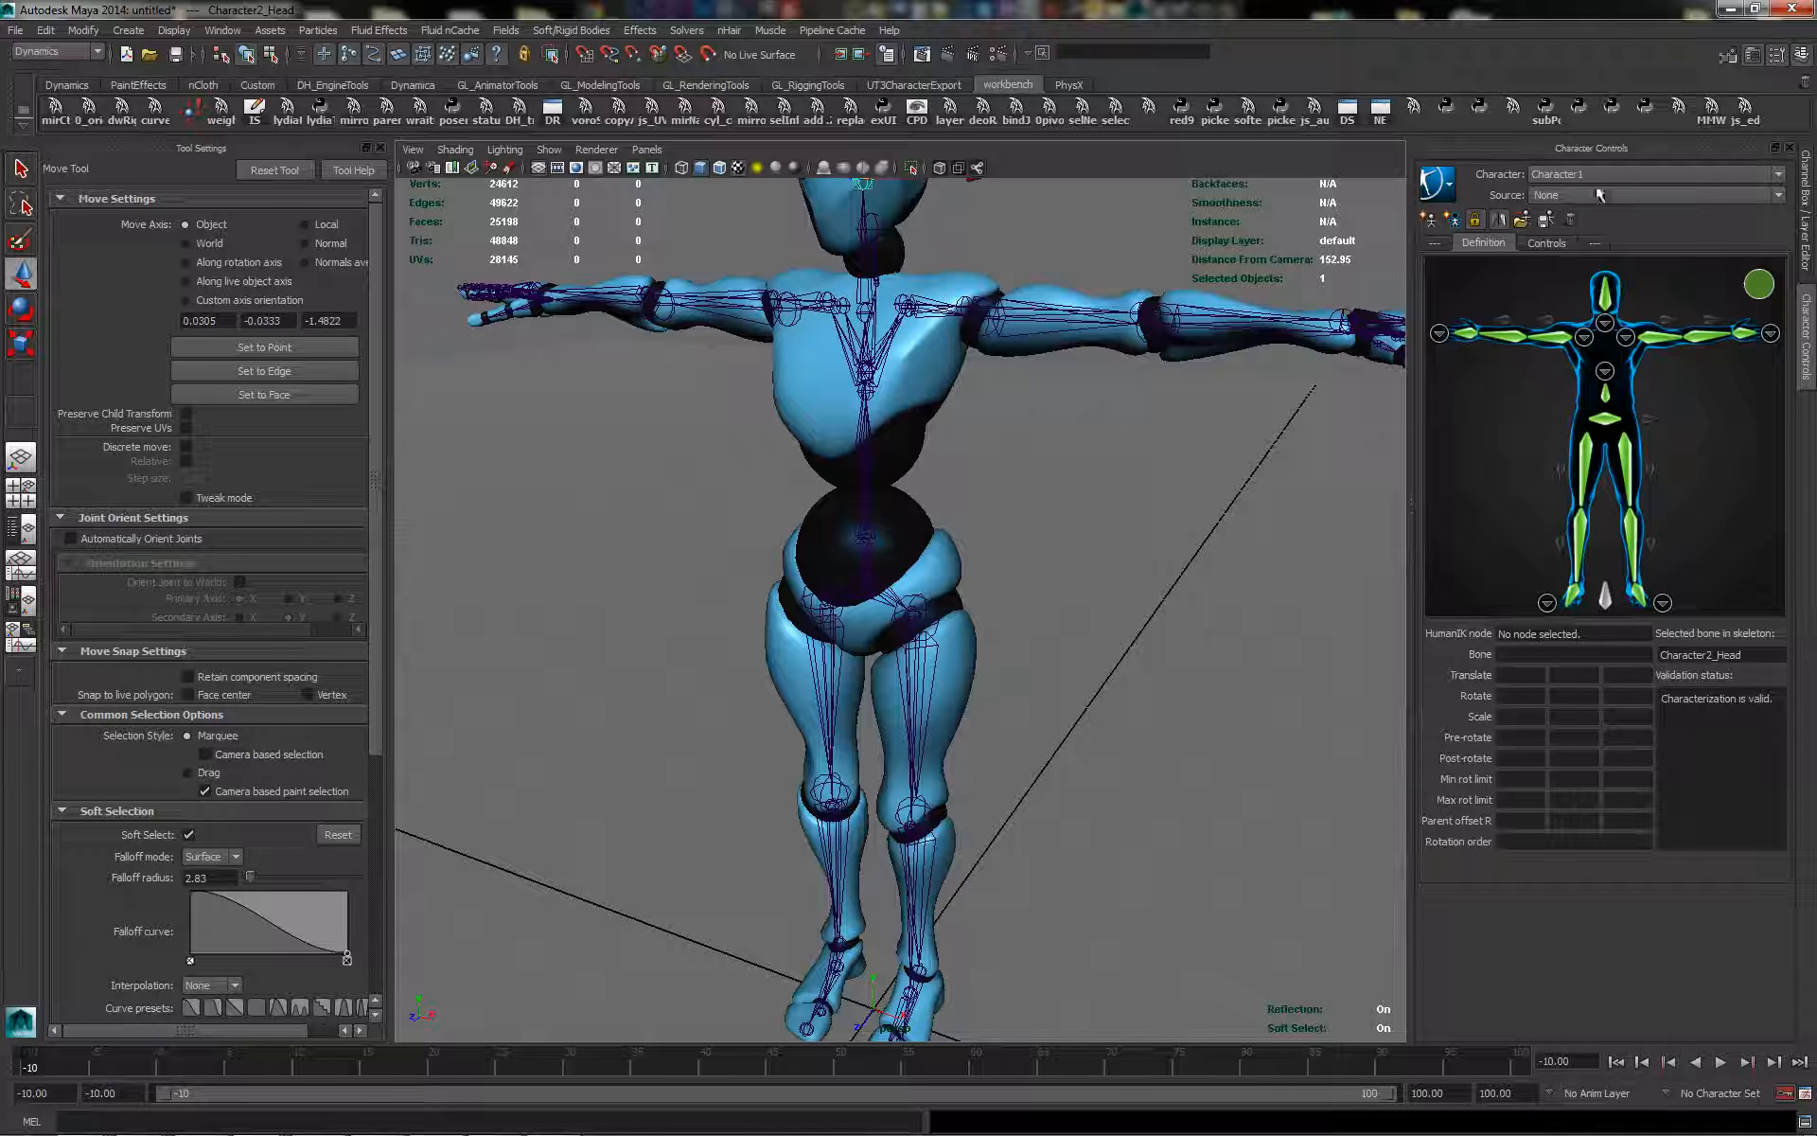
left_click(1598, 174)
left_click(1599, 221)
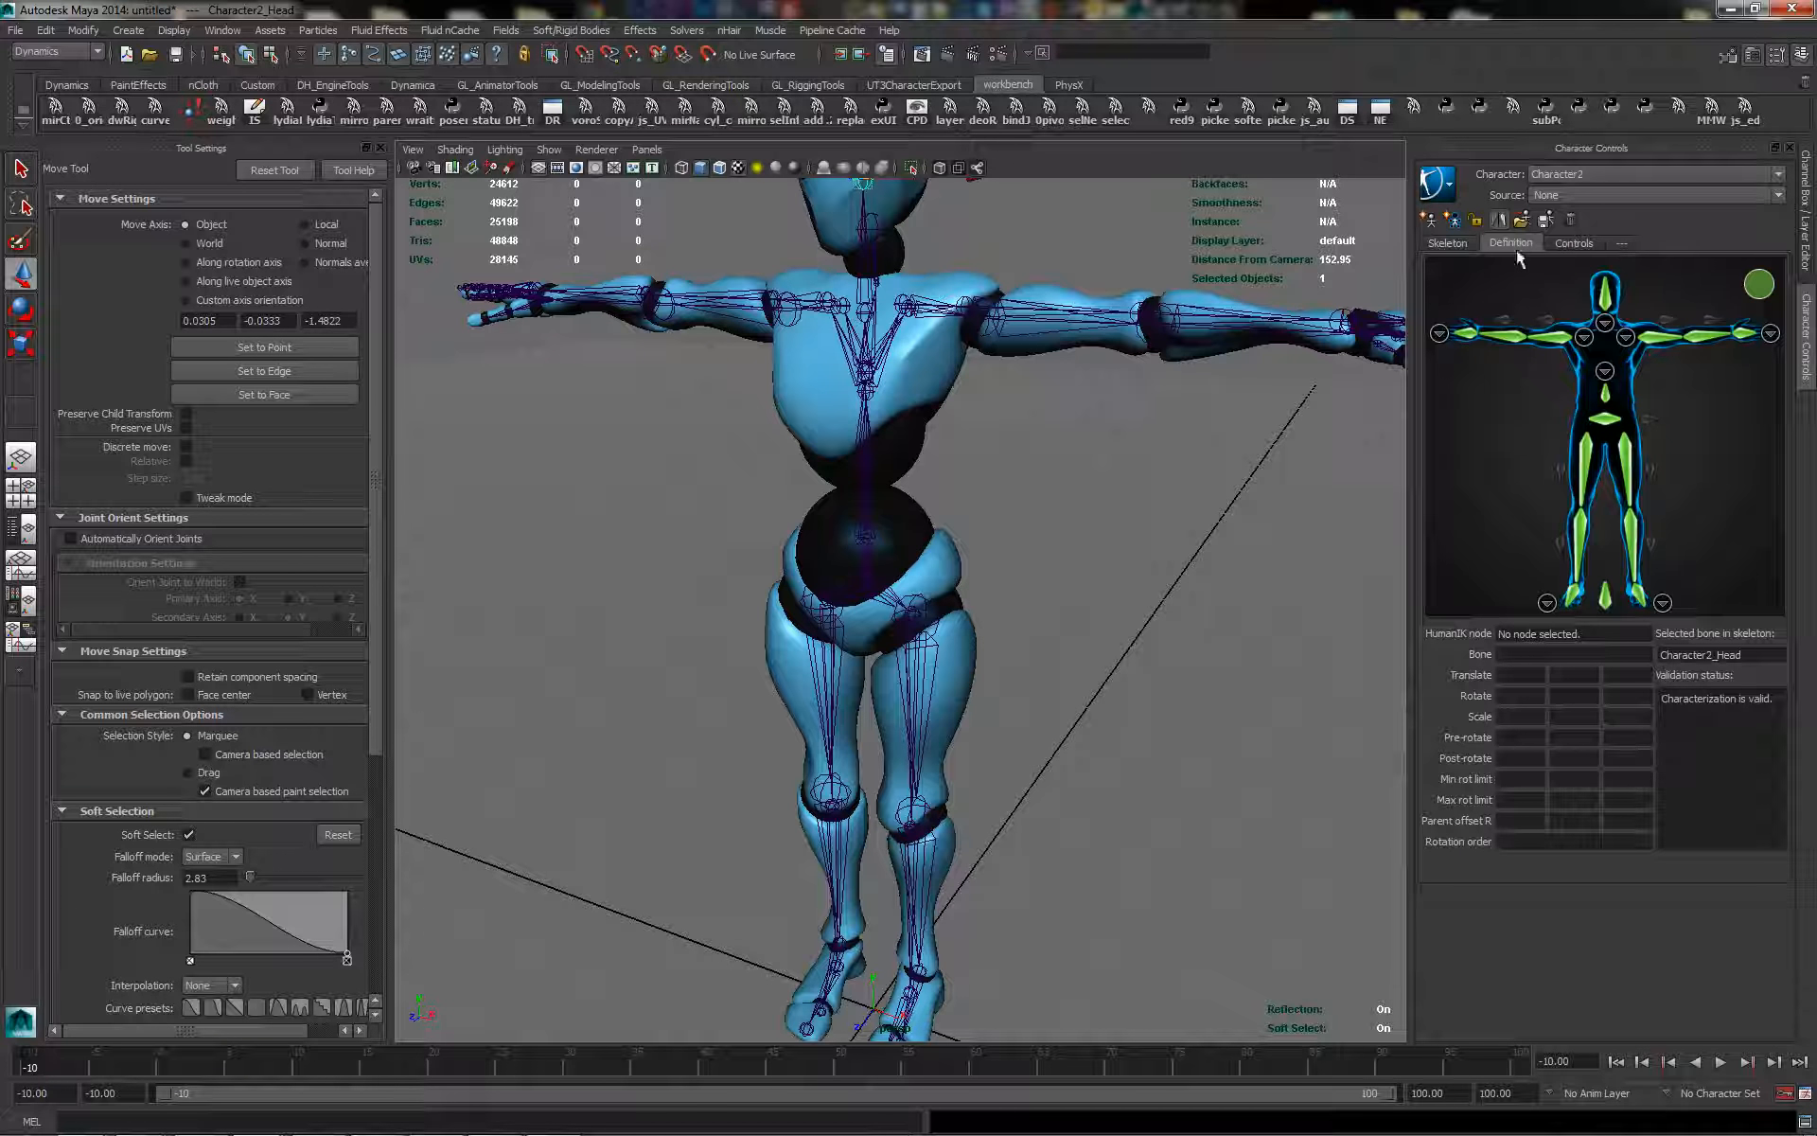
left_click(1446, 242)
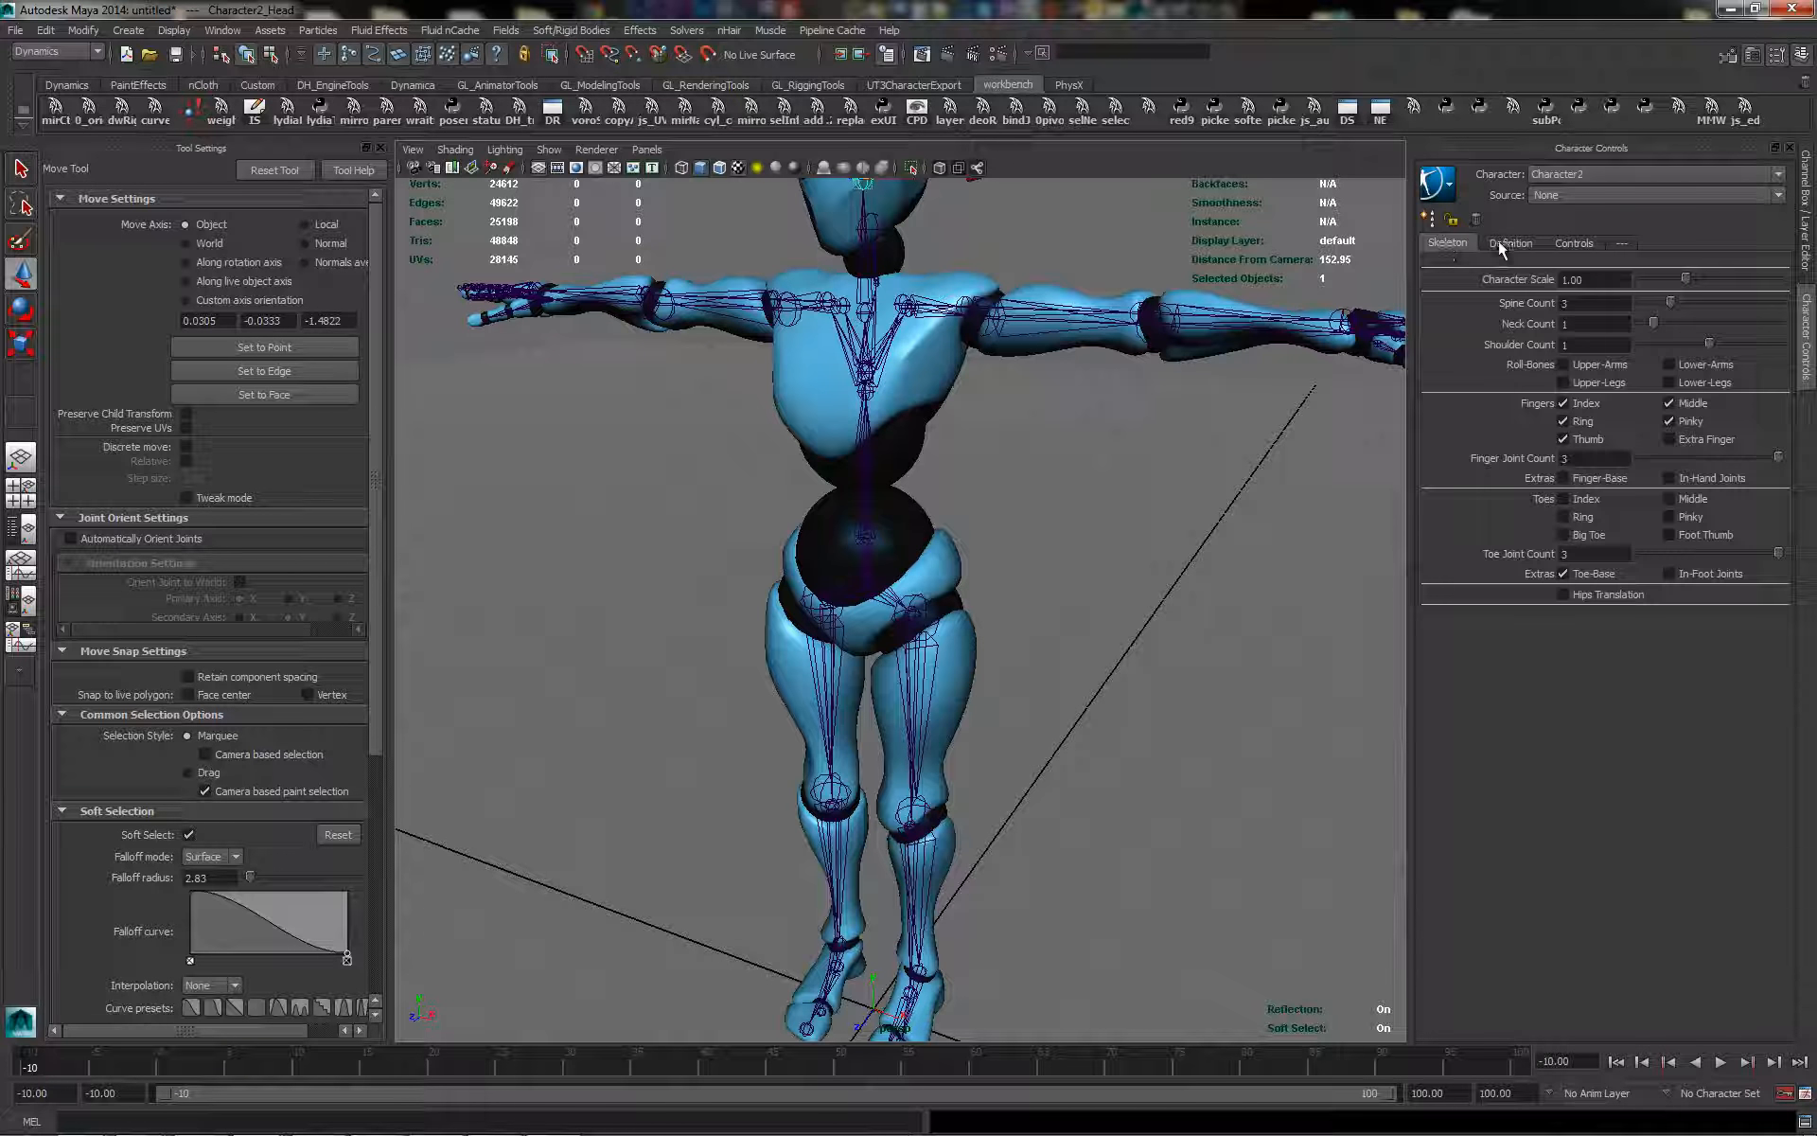
left_click(1509, 243)
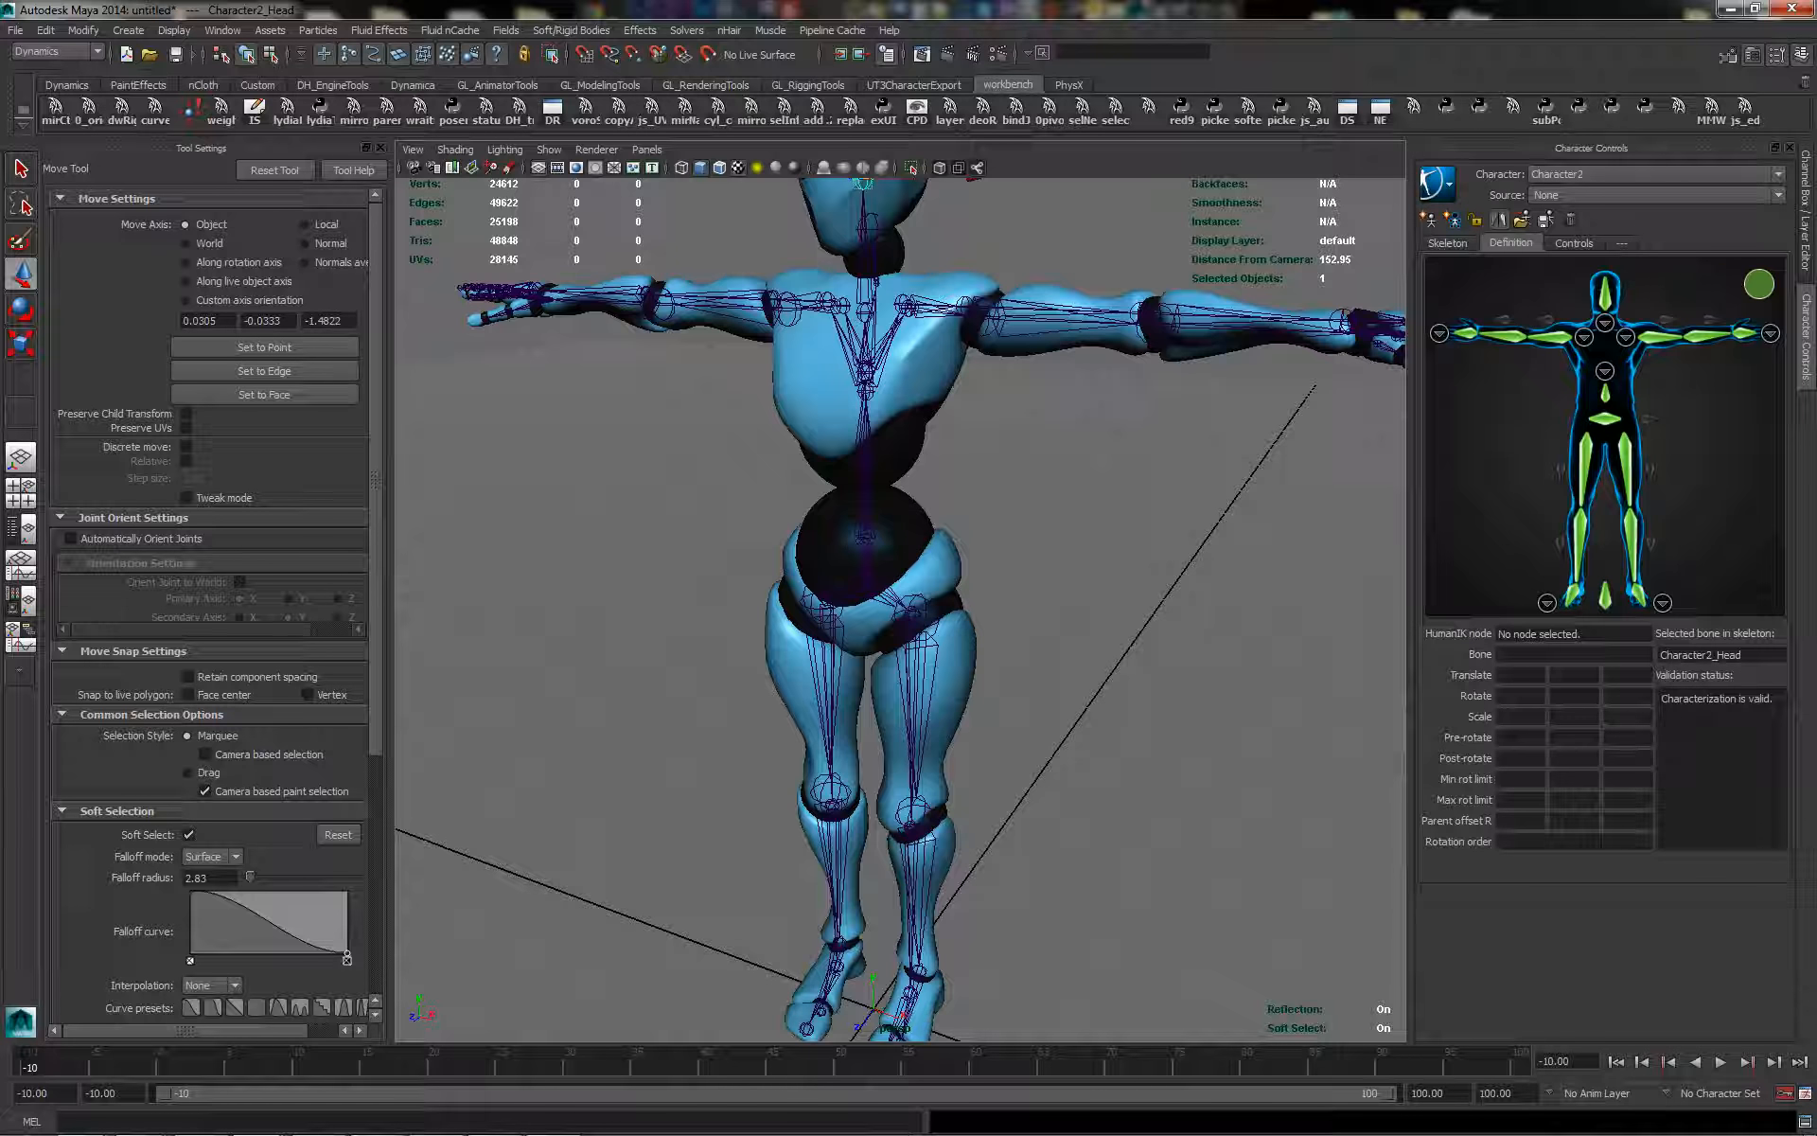
Delete Character2's generated skeleton from its reference root, leaving the character definition in place
left_click(873, 1009)
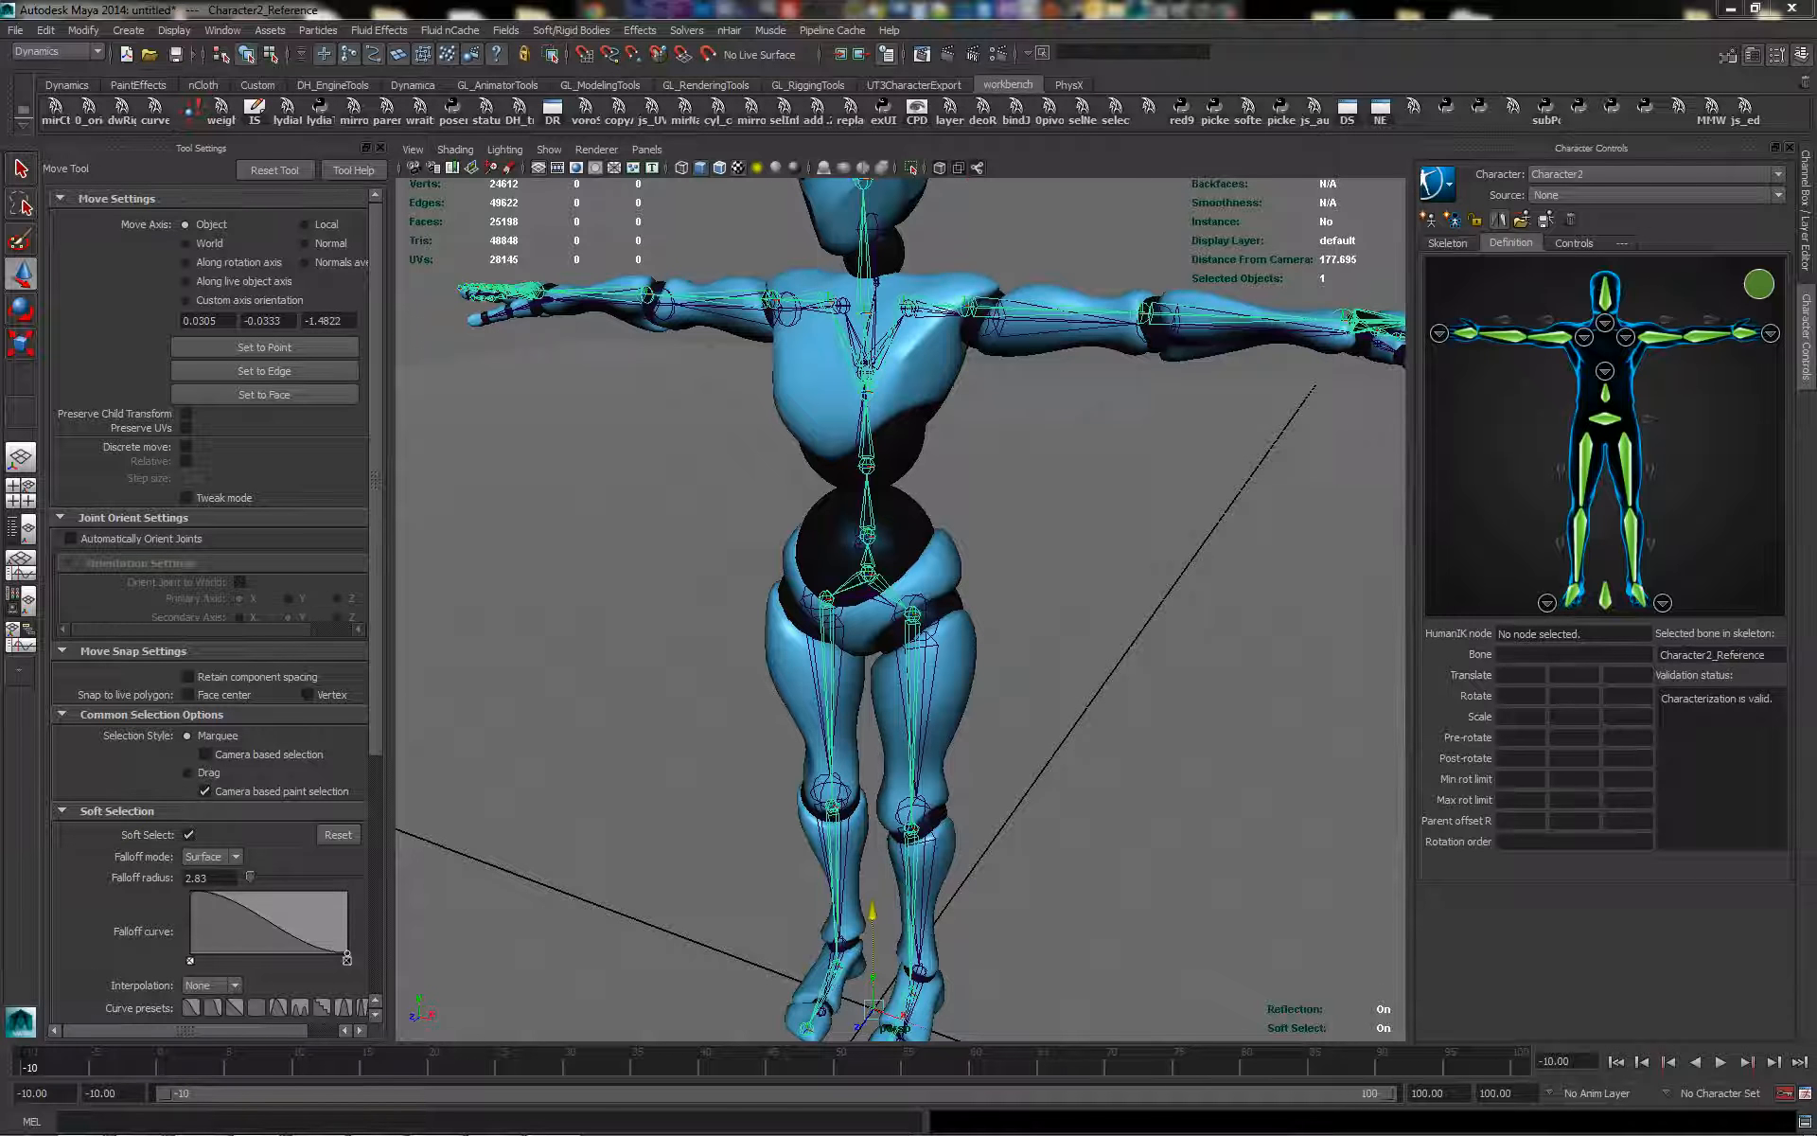
key("Delete")
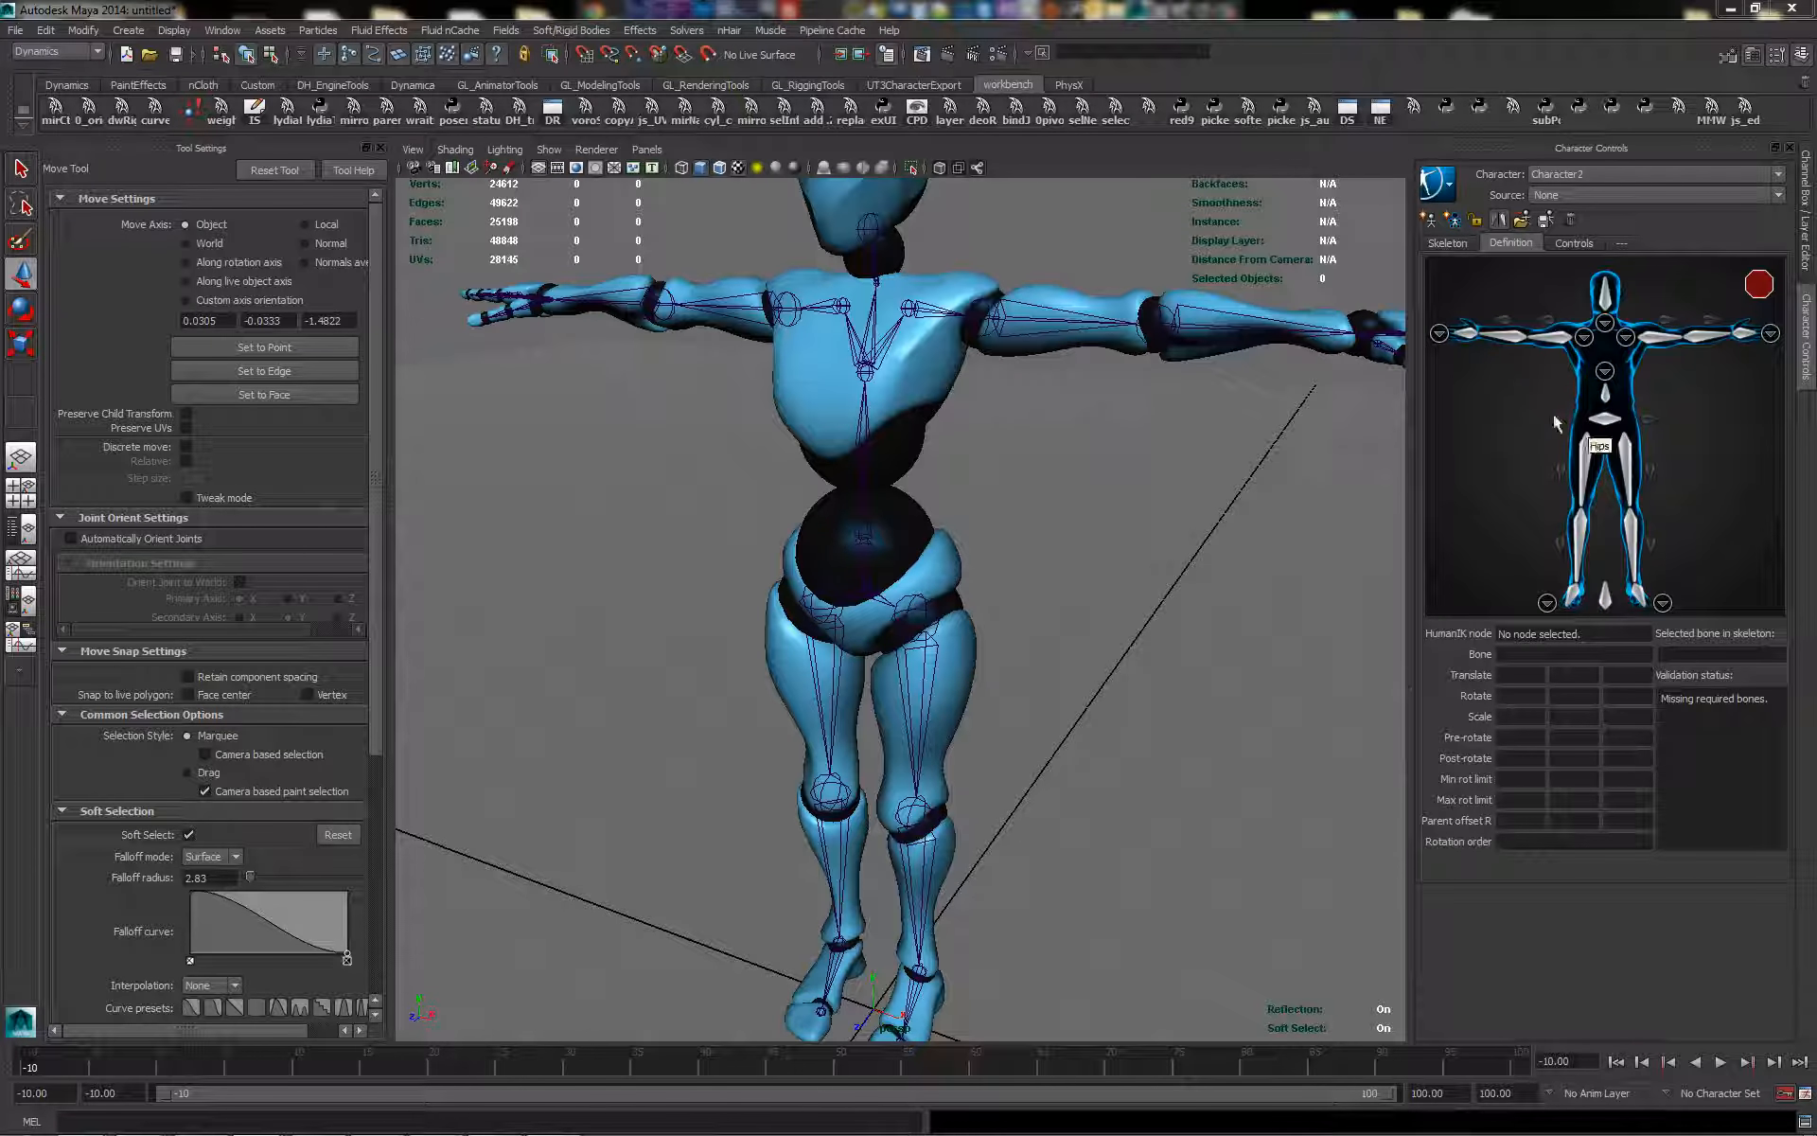
Characterize the blue mannequin from its Beta:Hips joint by loading the reqPro template with the prefix "Beta:", and lock the Character2 definition
scroll(1120, 535, "up", 1)
left_click(848, 593)
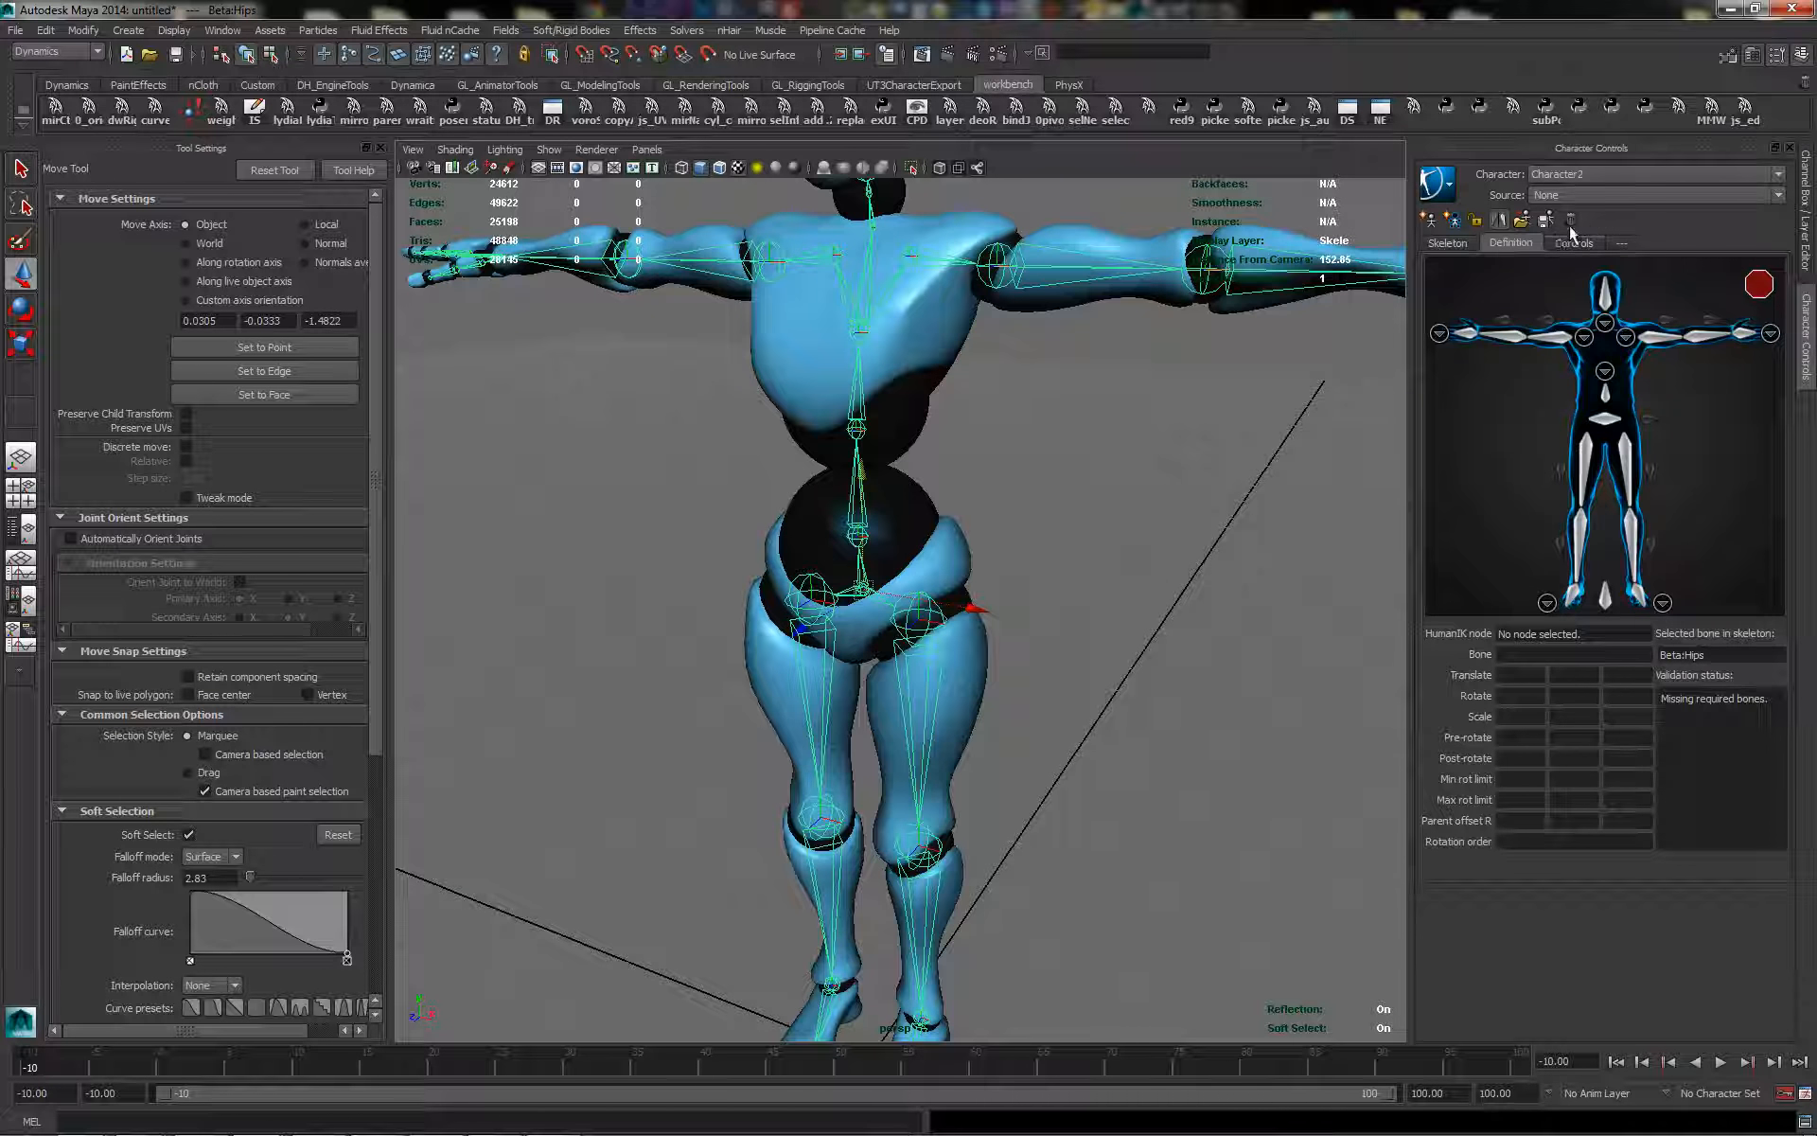
left_click(1521, 219)
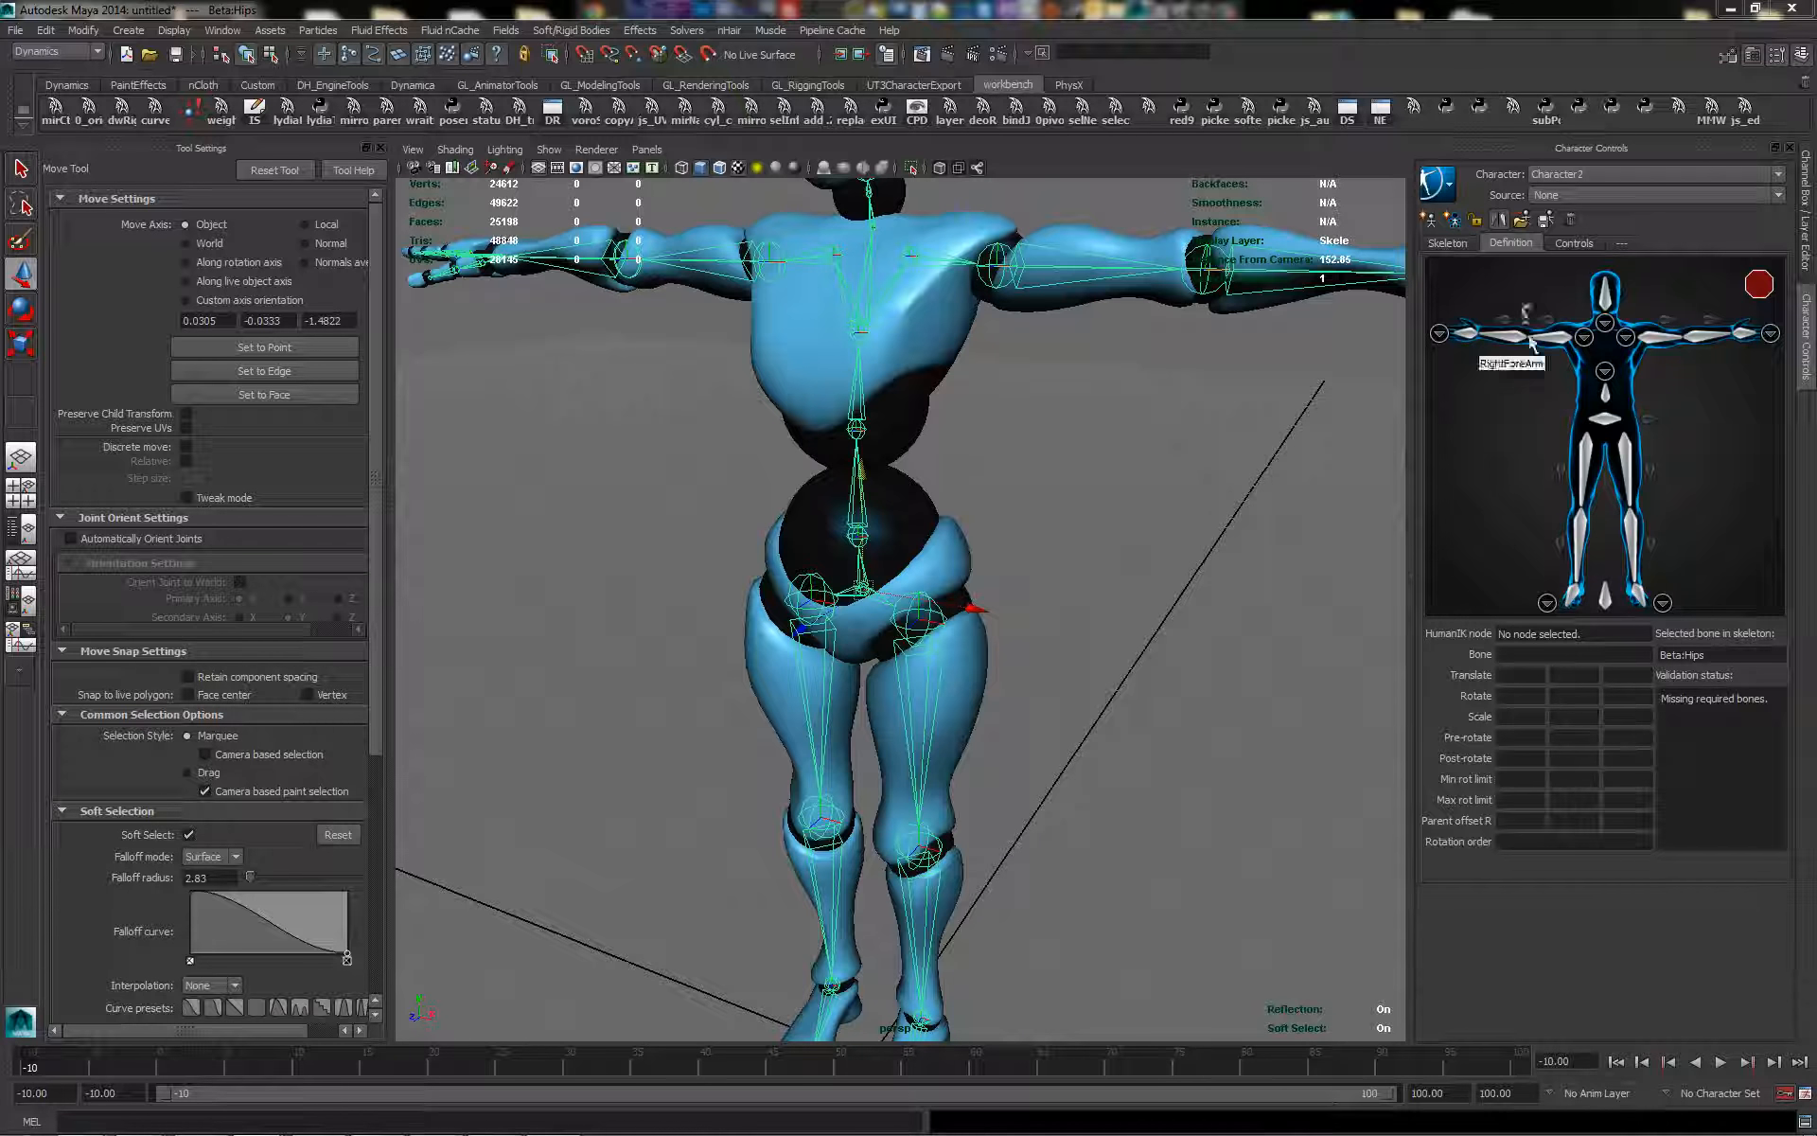
left_click(1523, 222)
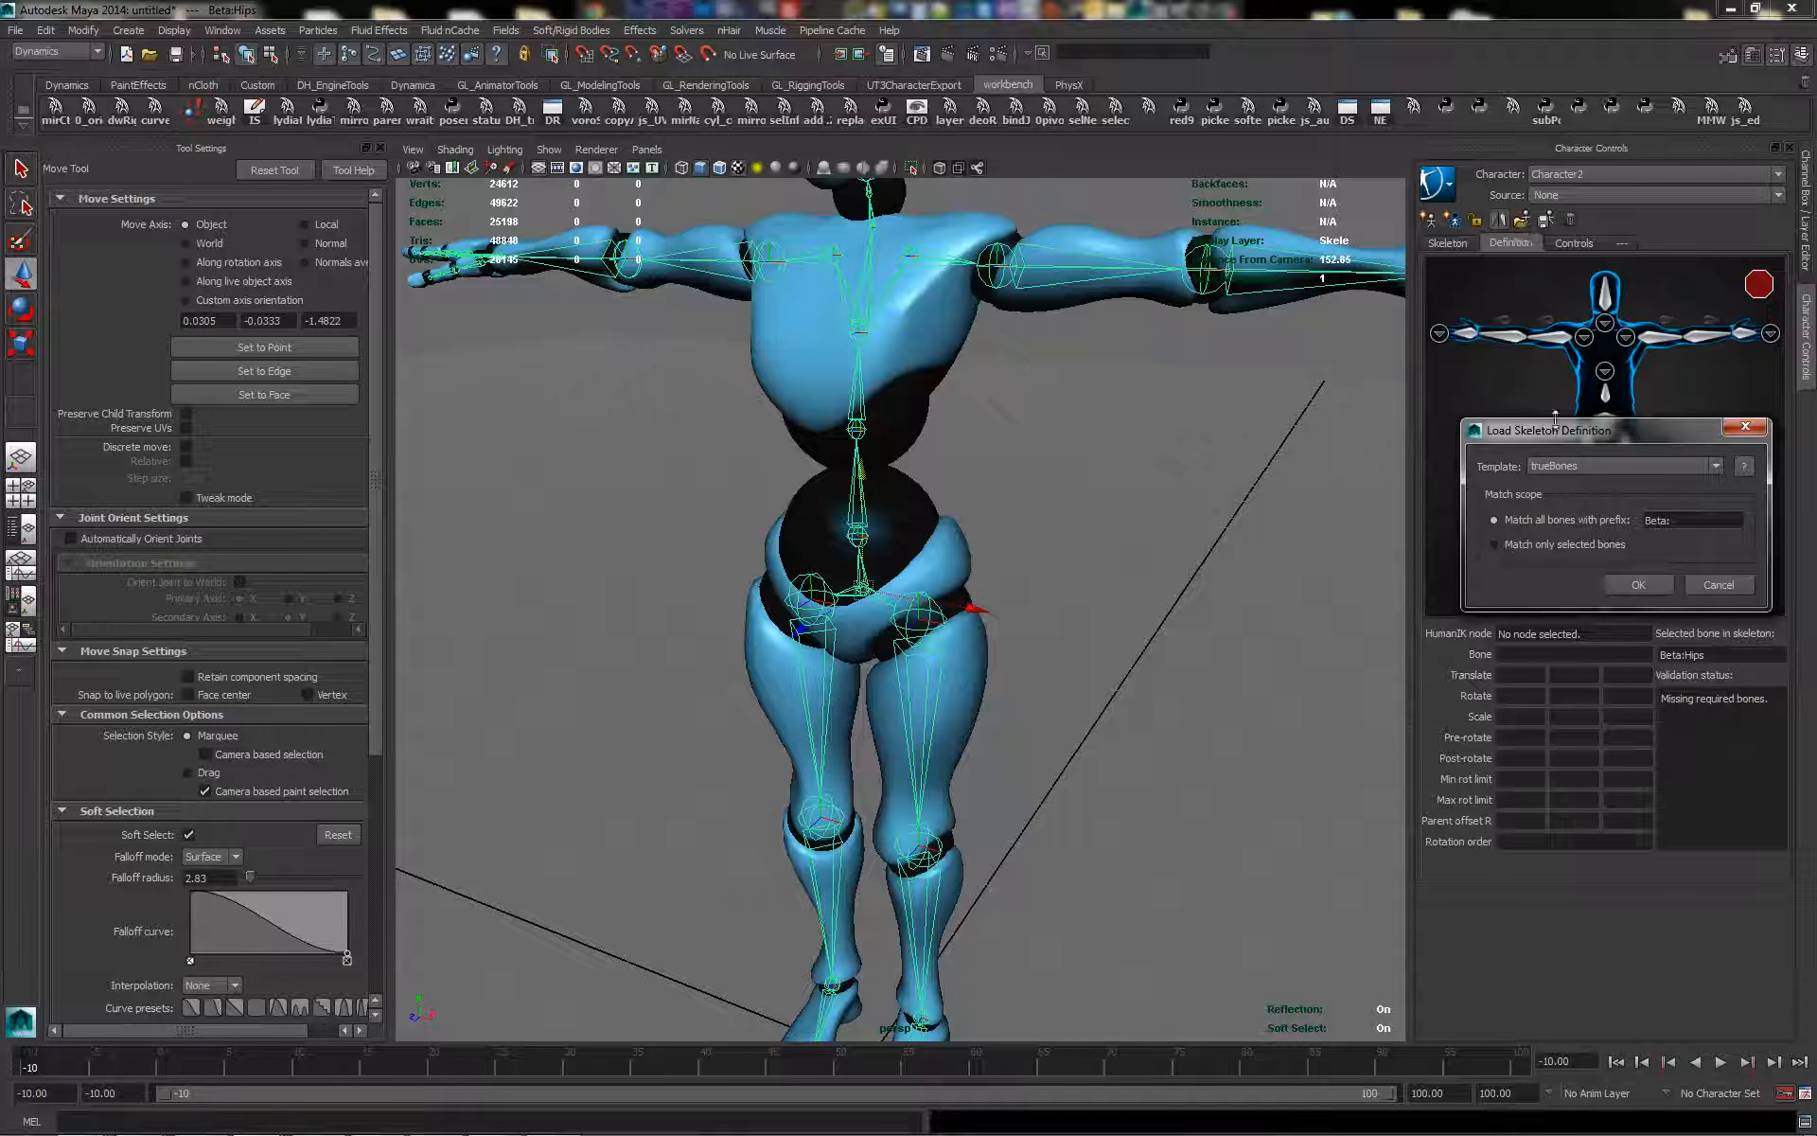
left_click_drag(1555, 427, 1362, 364)
left_click(1401, 402)
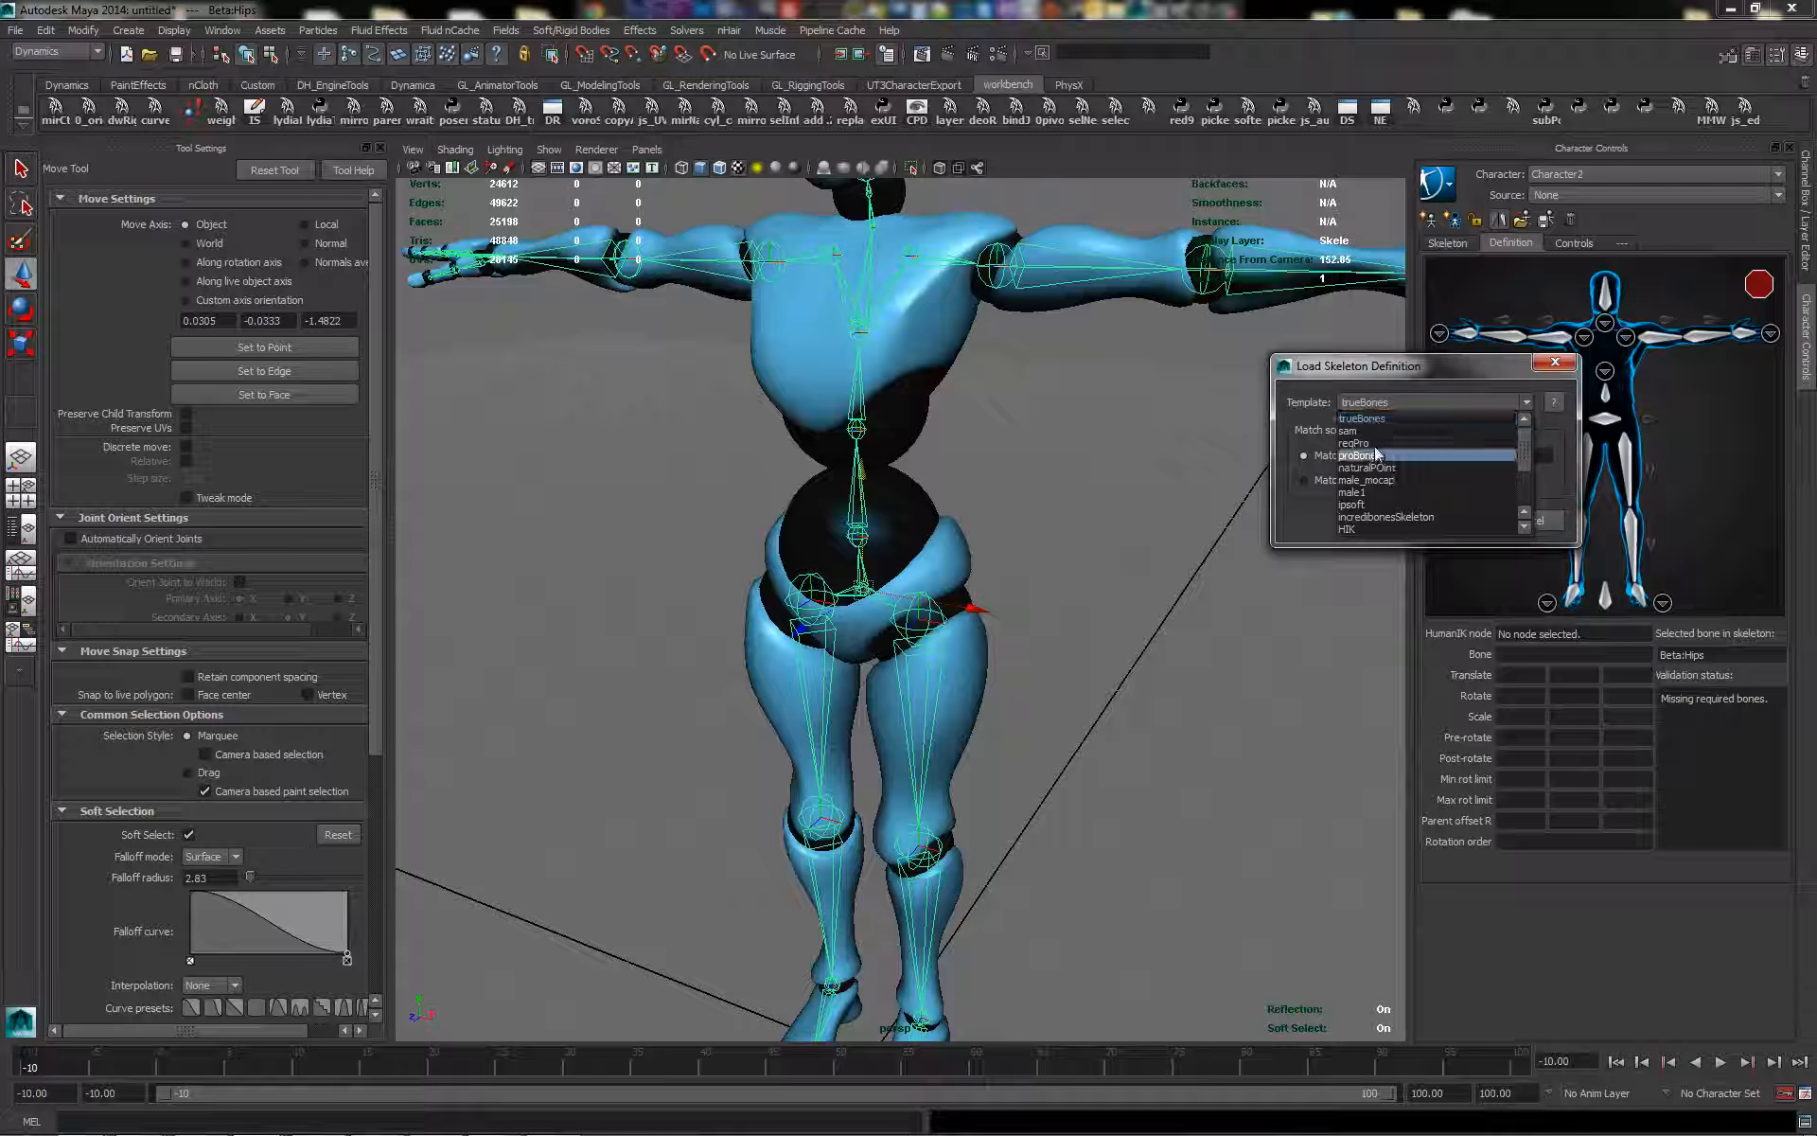
left_click(1355, 443)
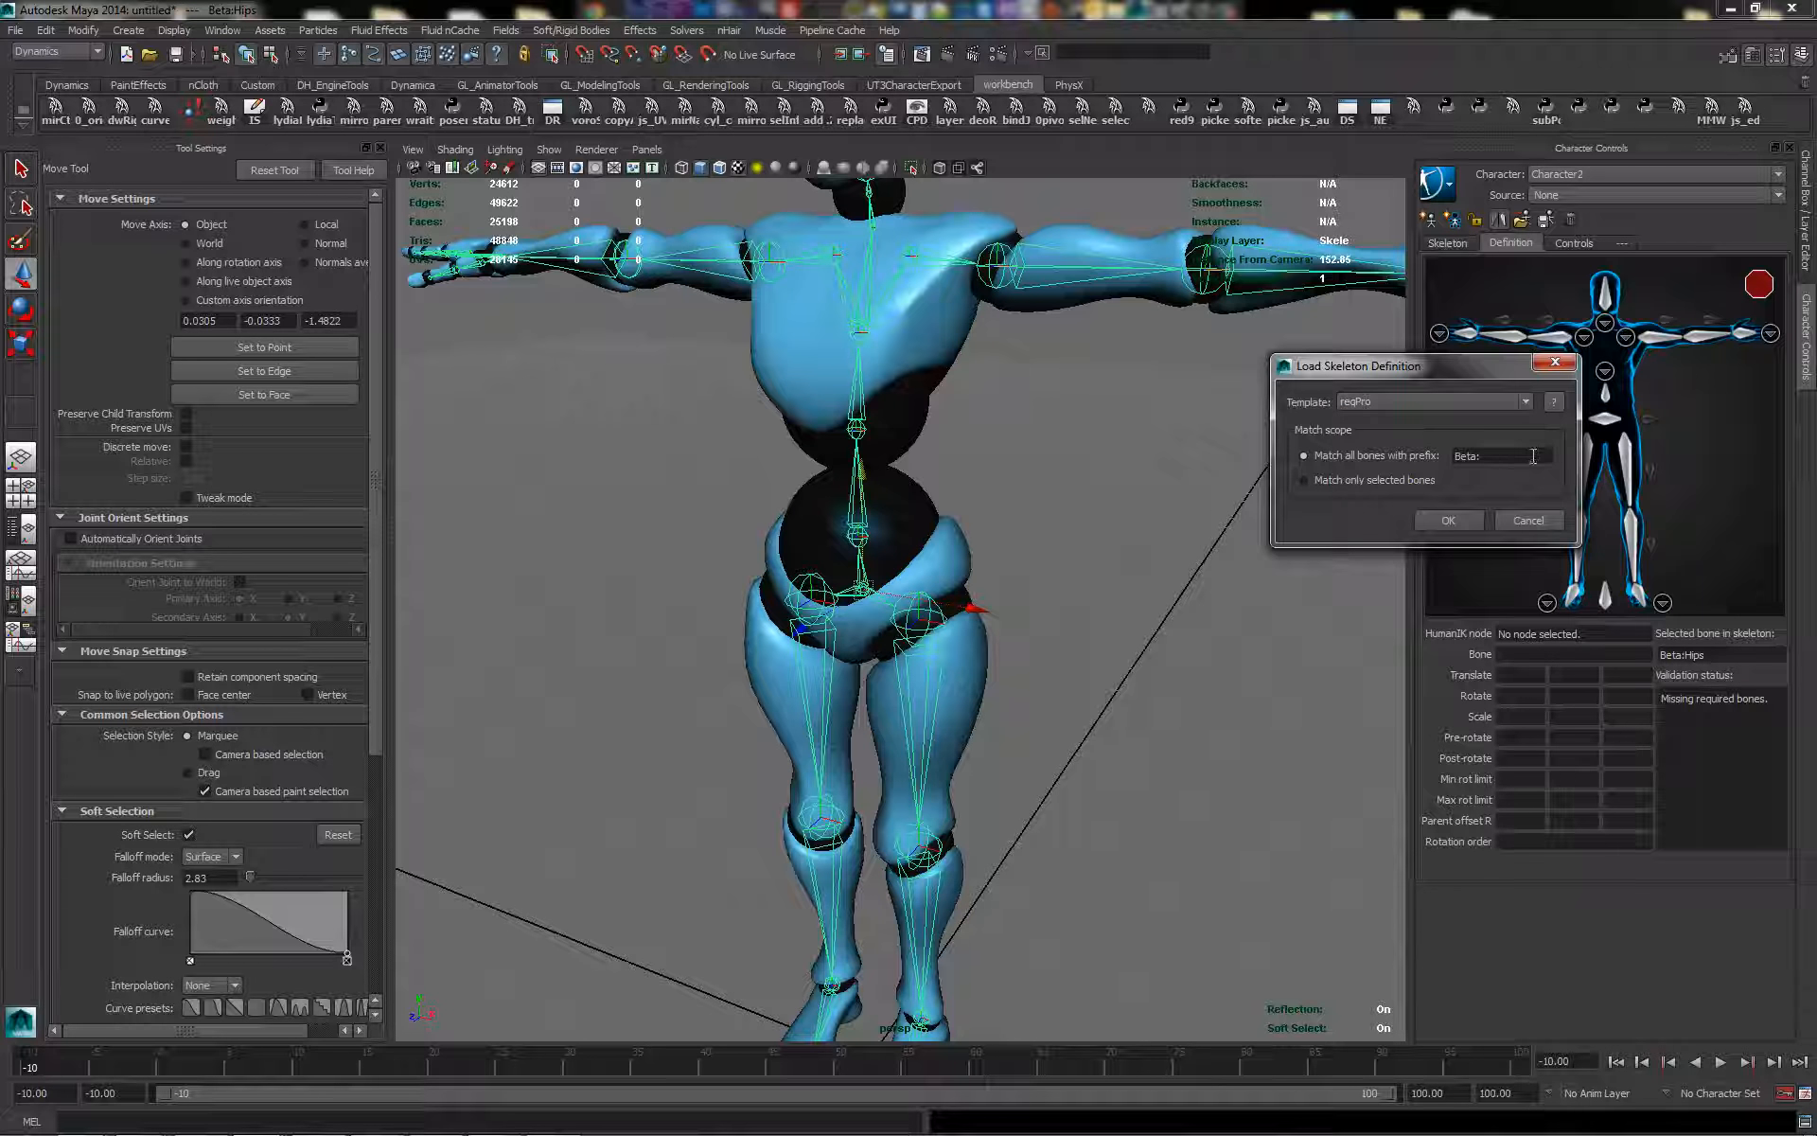
left_click(1533, 455)
left_click(1448, 519)
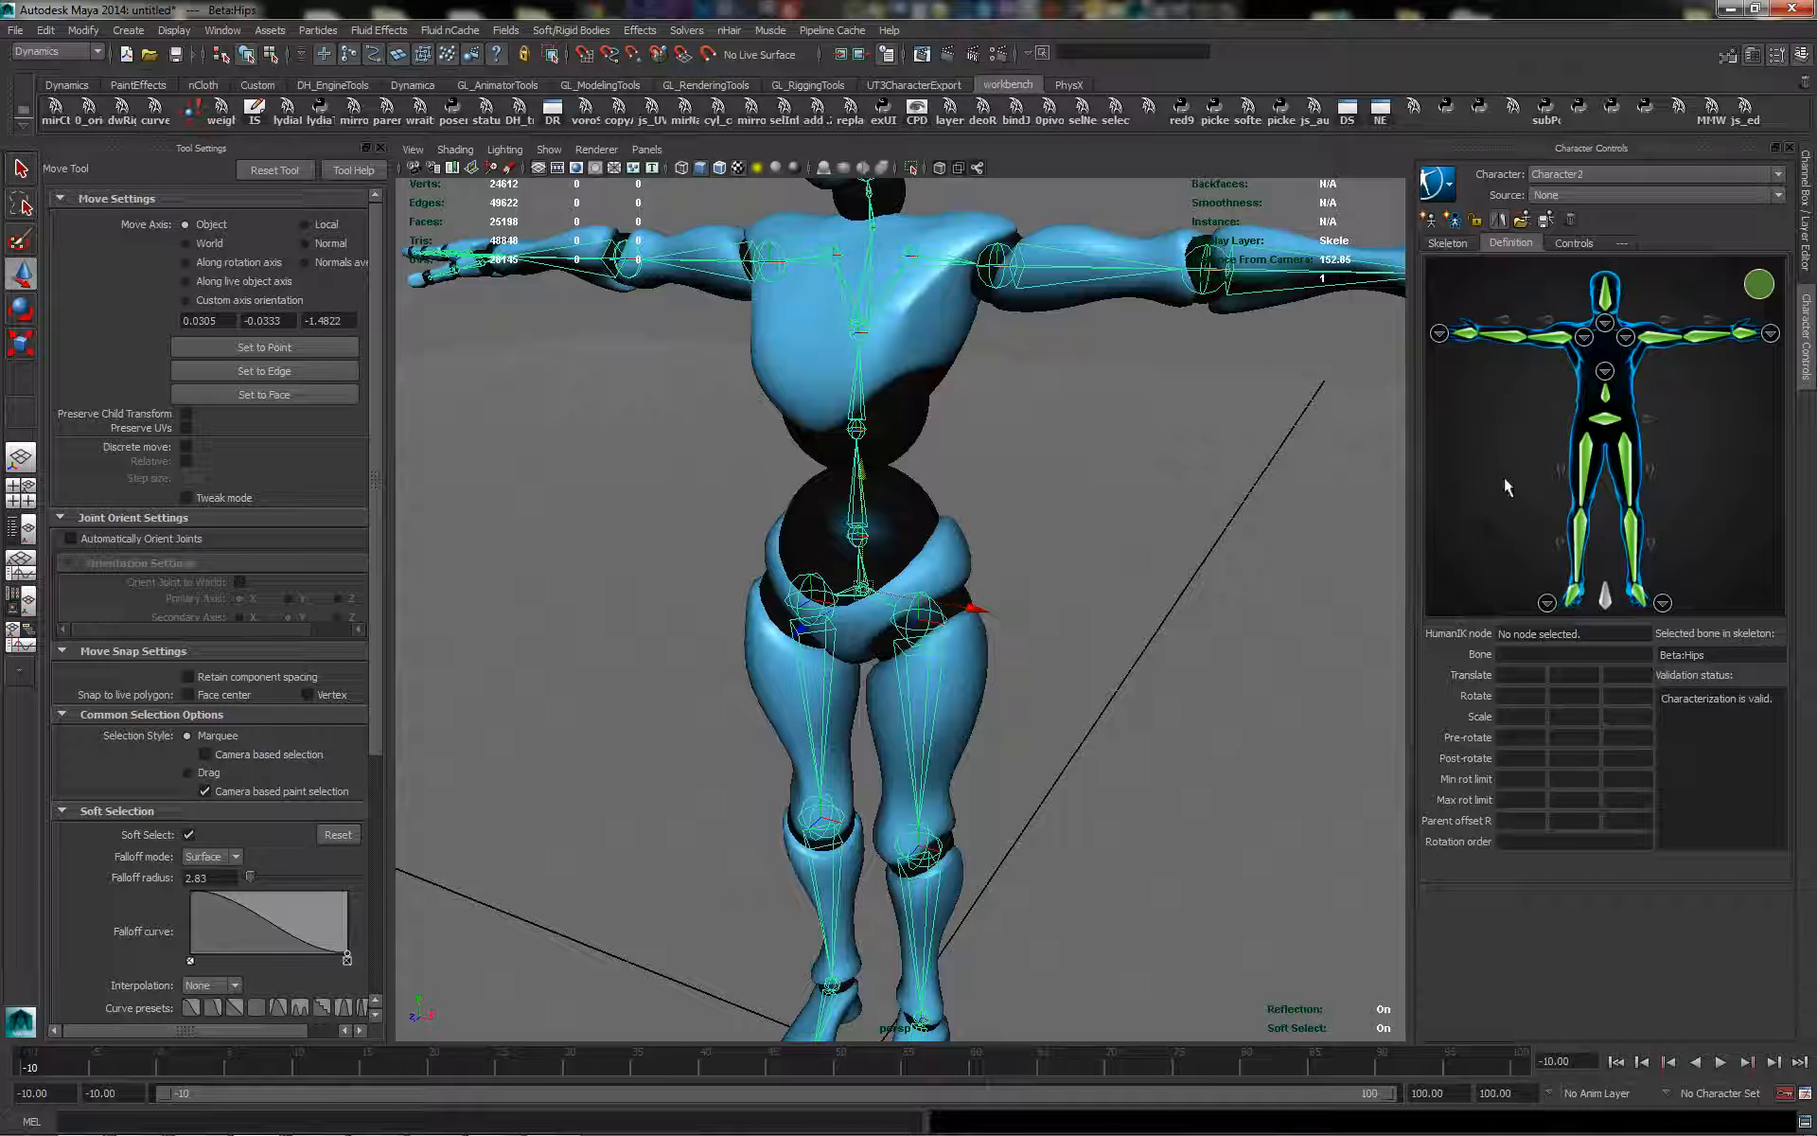
left_click(1474, 221)
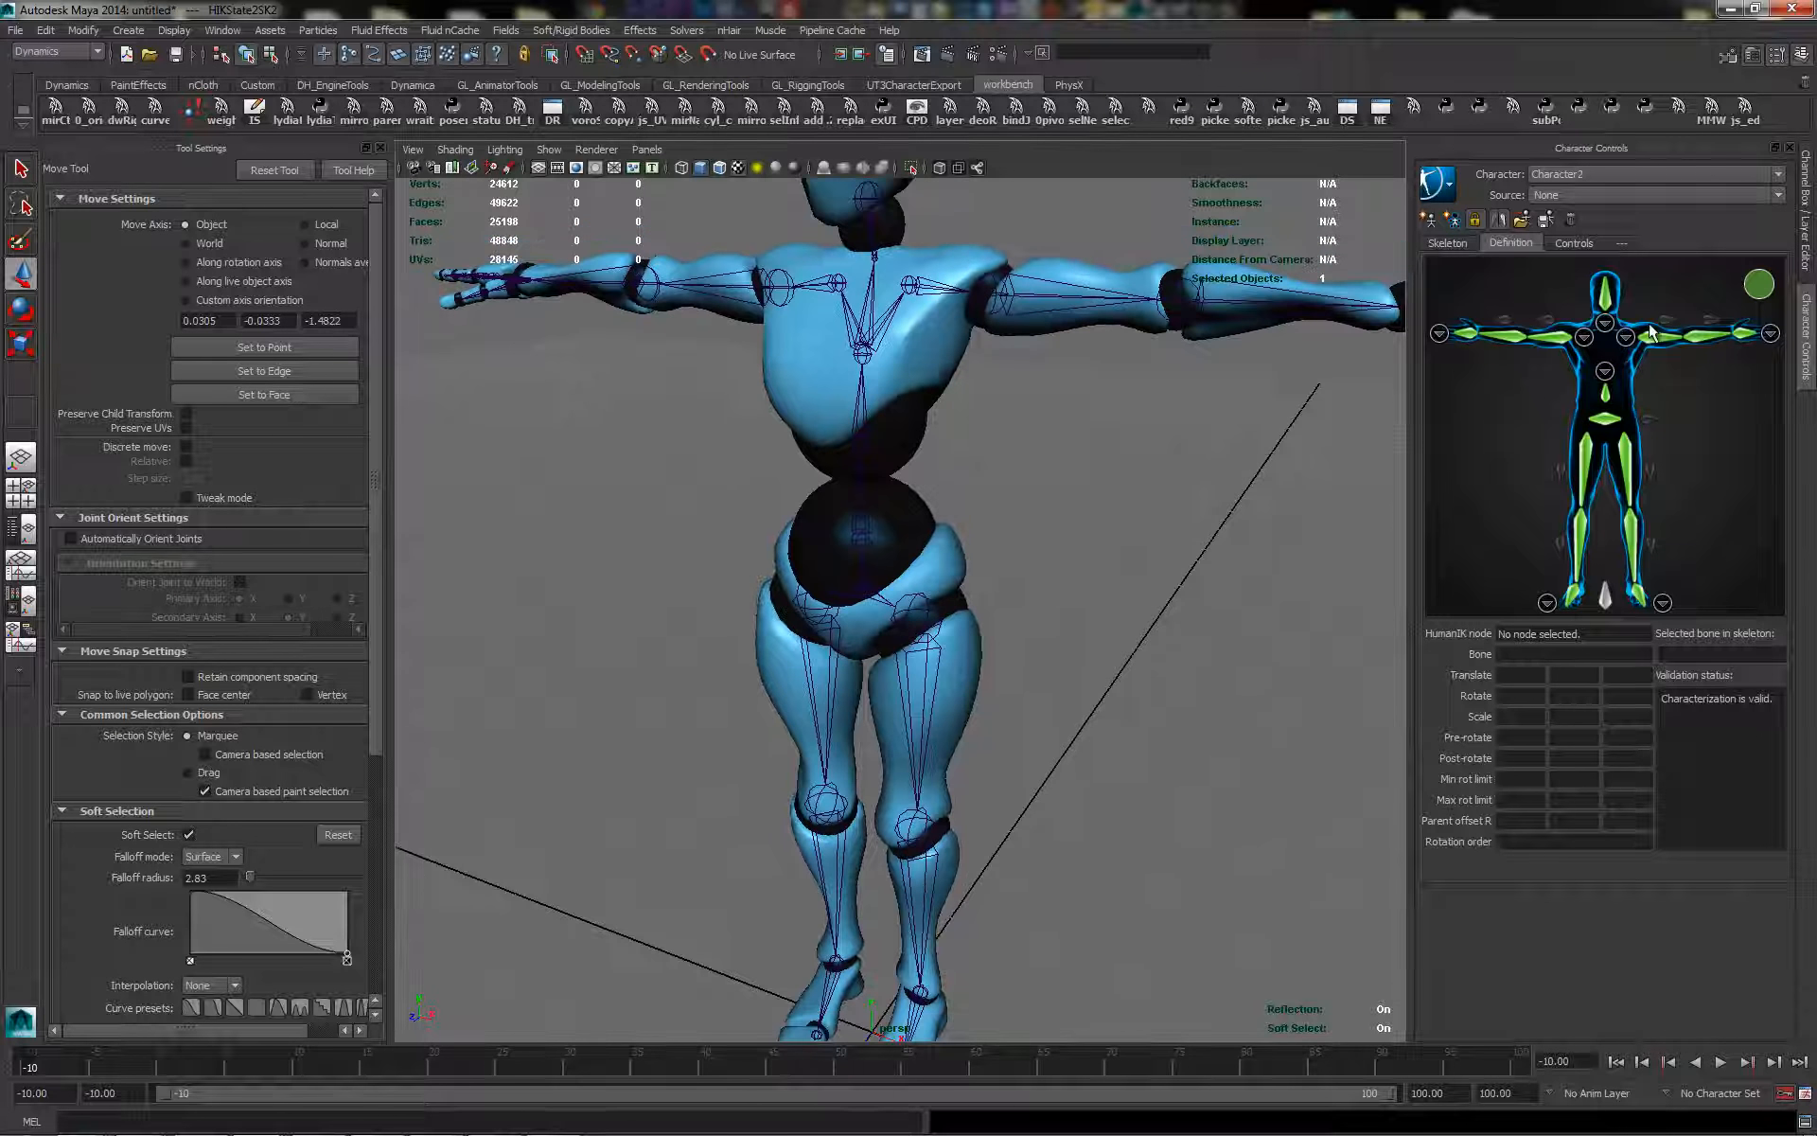
Make the layer1 display layer visible so the male character appears together with the blue mannequin
left_click(1803, 219)
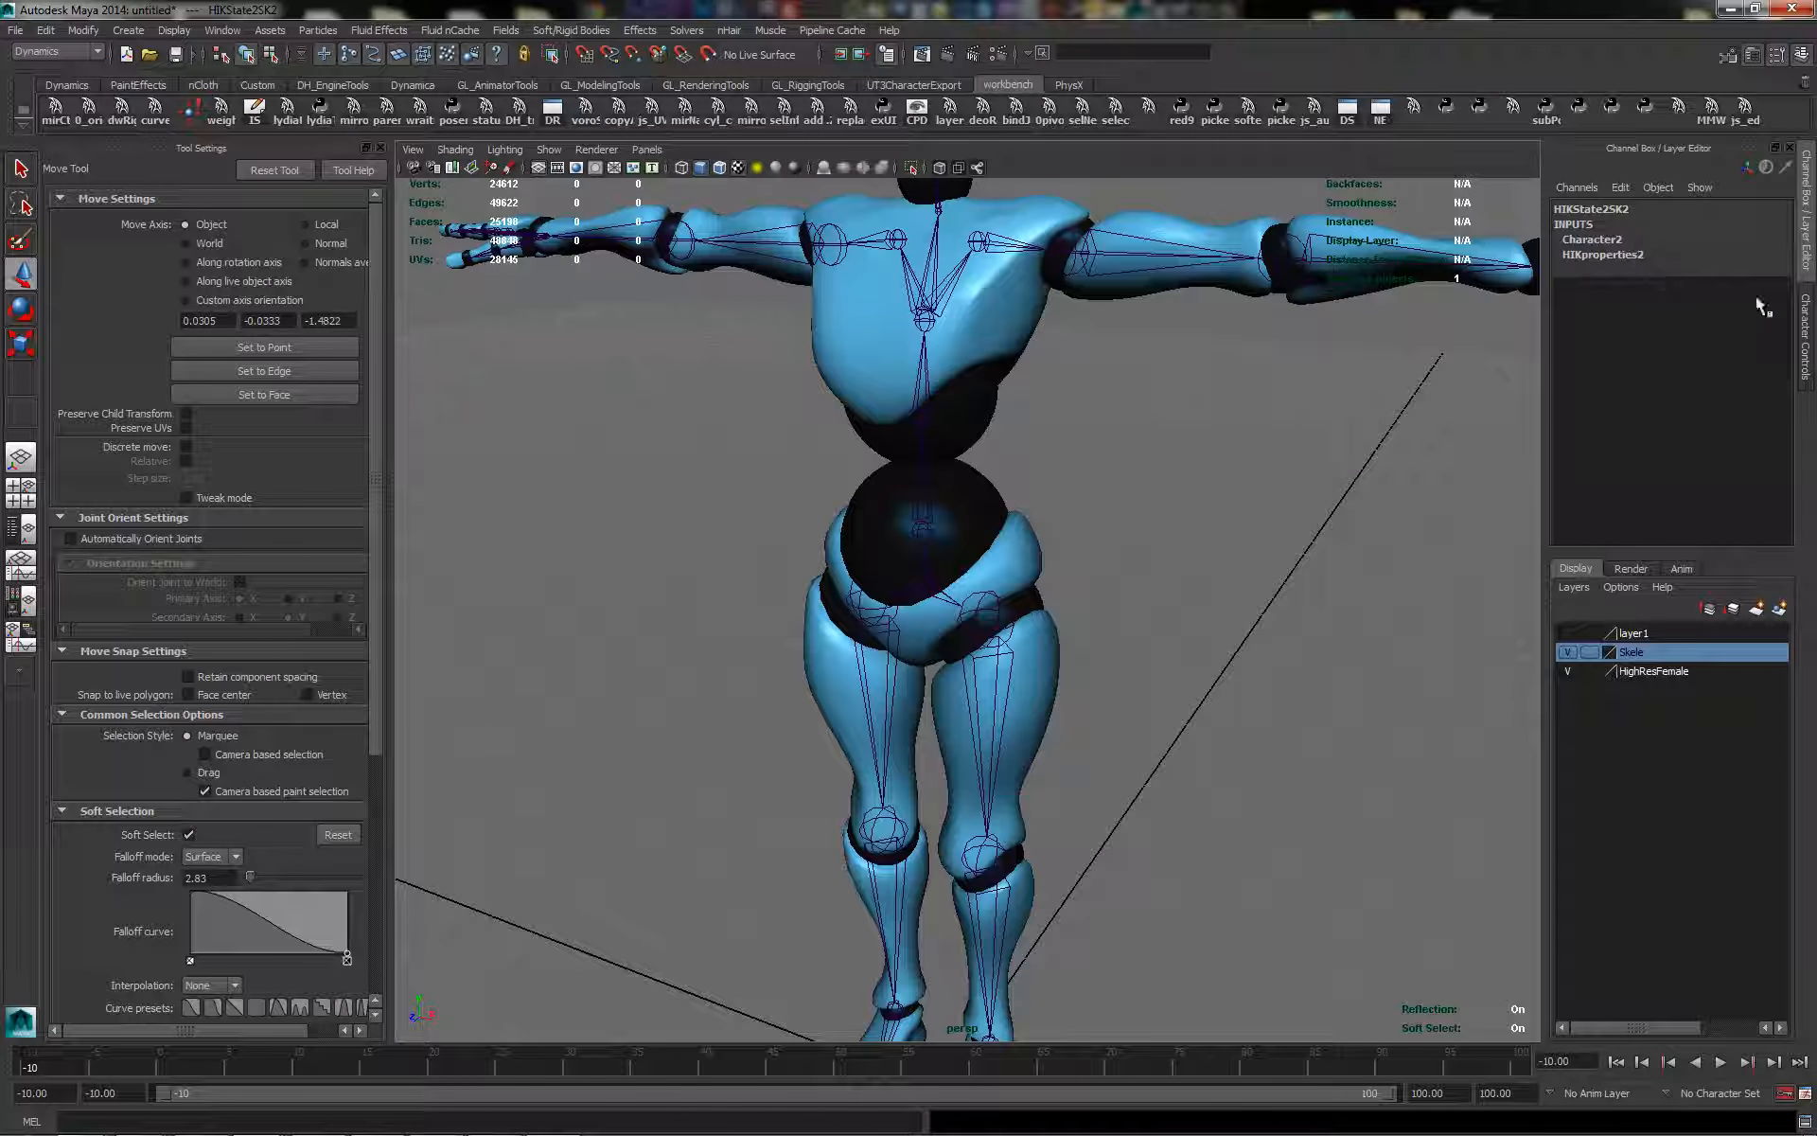
left_click(1576, 633)
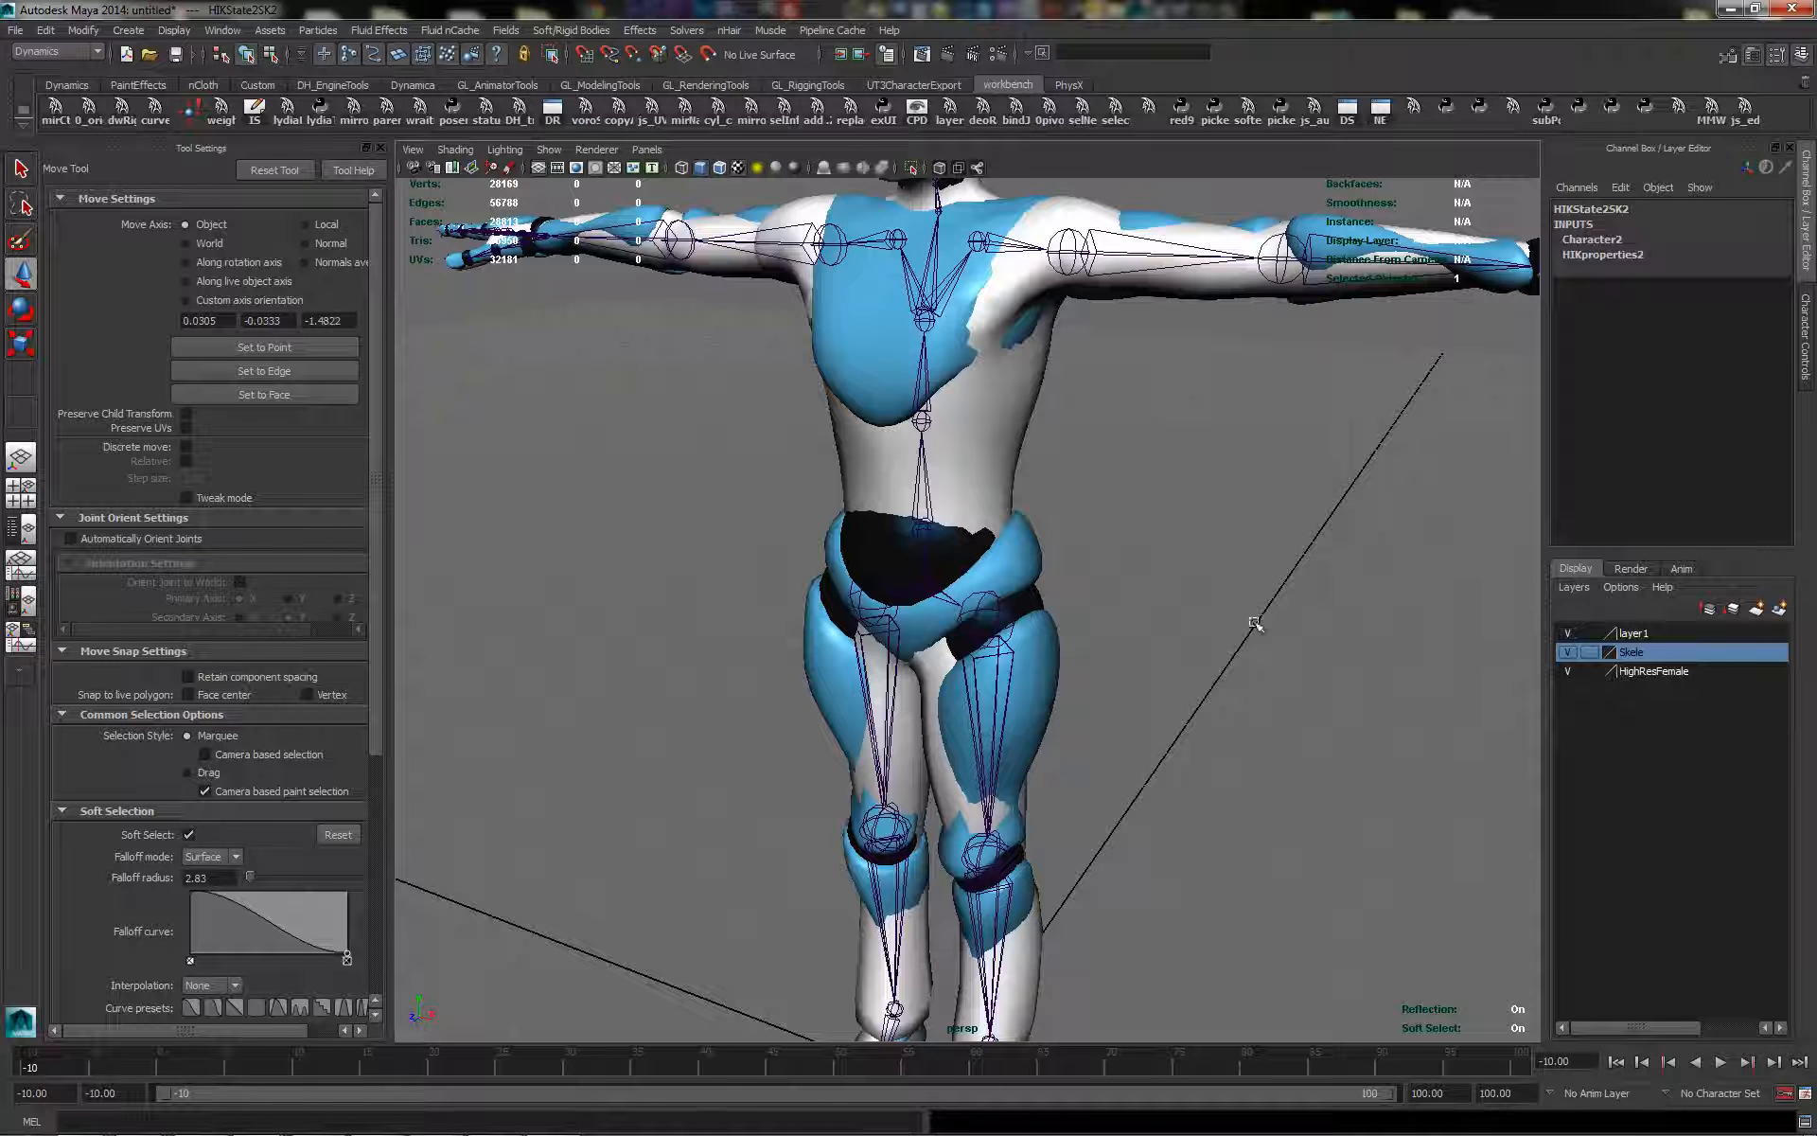
scroll(1259, 615, "down", 3)
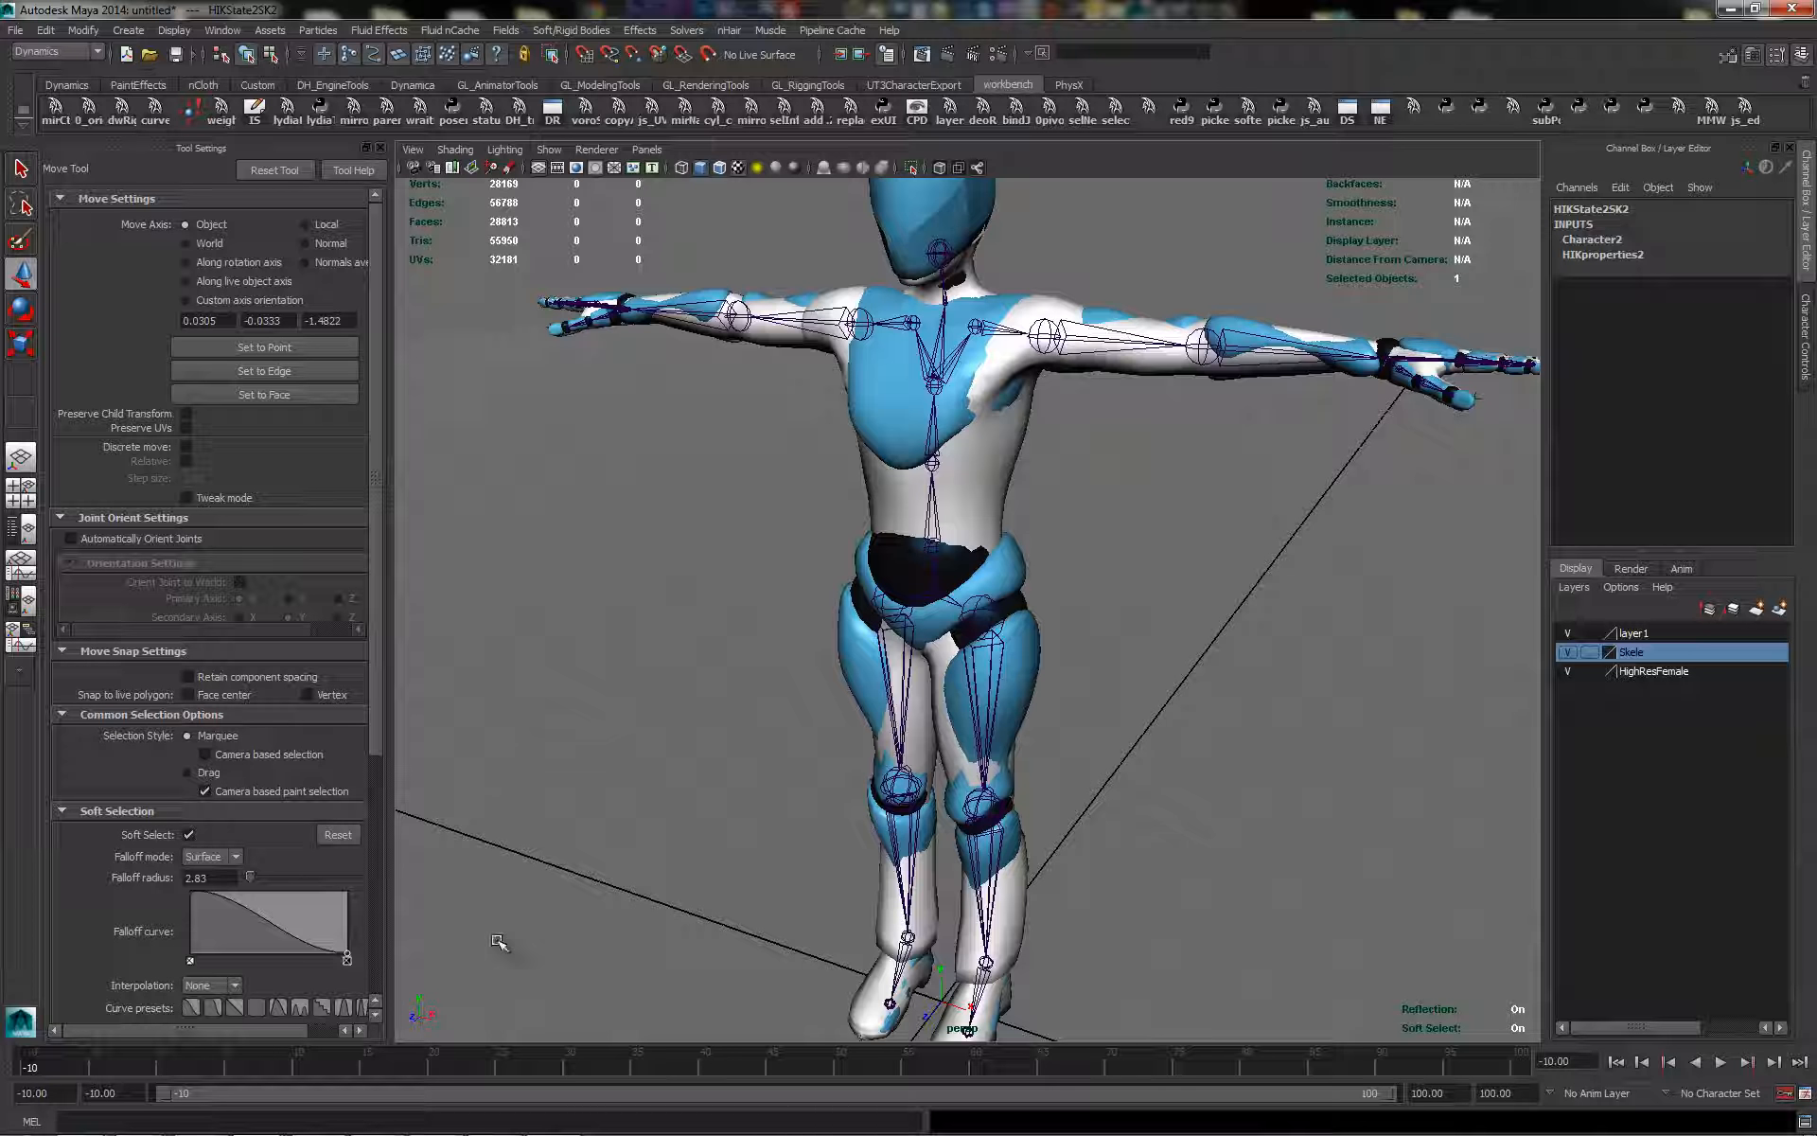
Scrub the timeline between frames 0 and -4 to preview the male character's motion against the mannequin
left_click(160, 1062)
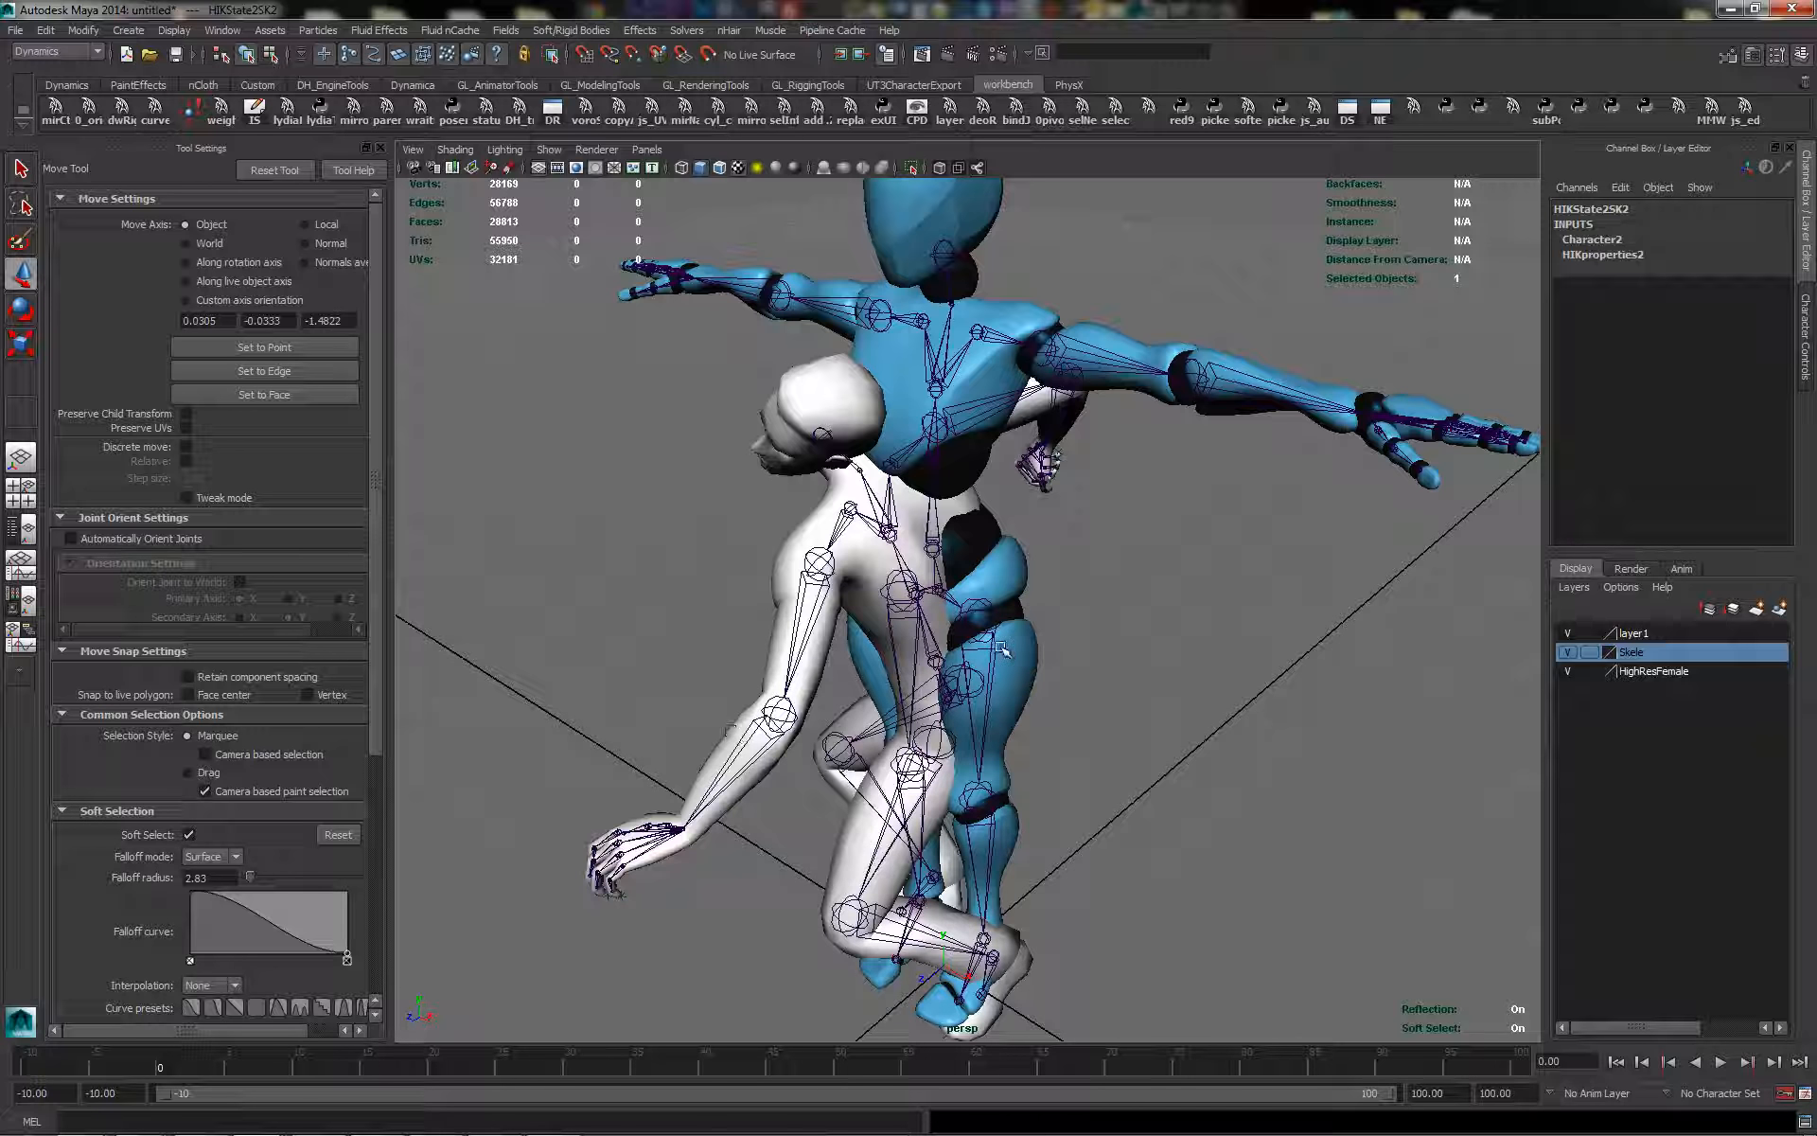
left_click_drag(1235, 575, 1197, 579, "alt")
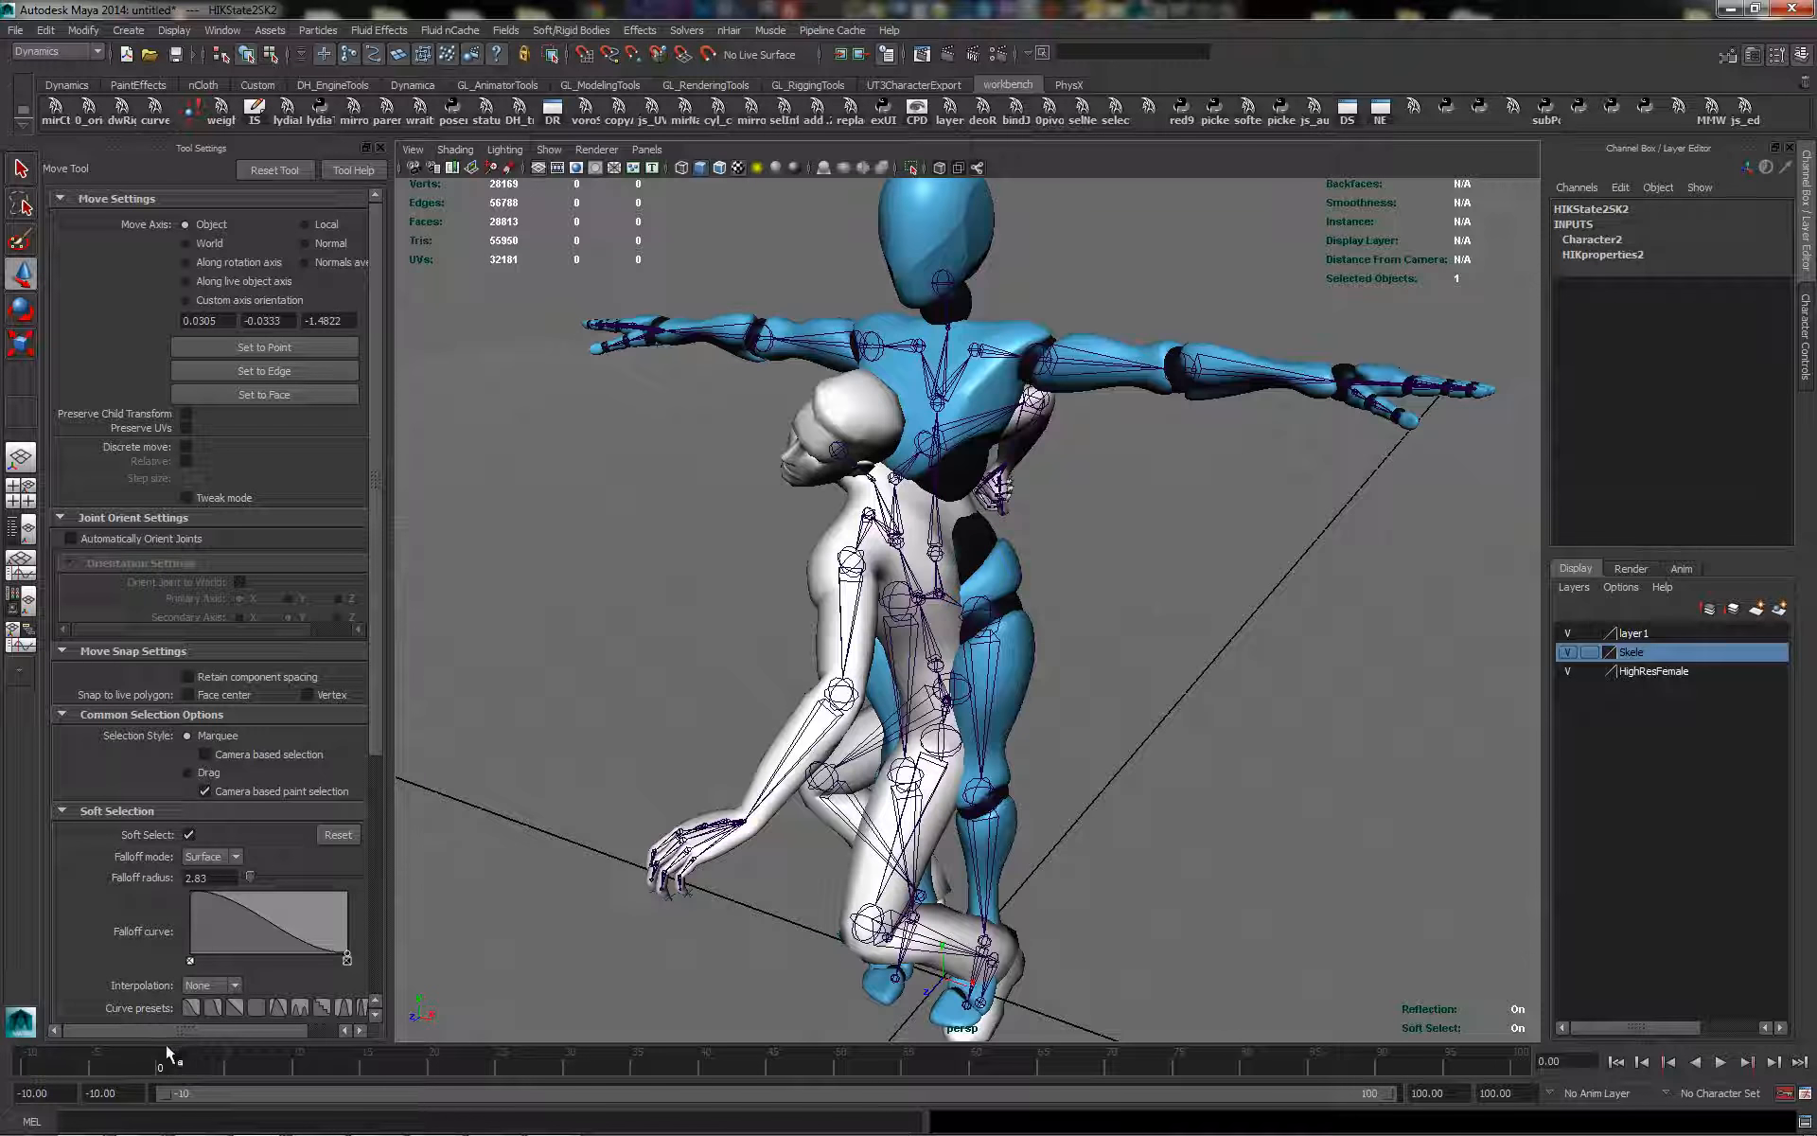
left_click_drag(163, 1066, 102, 1067)
left_click_drag(757, 568, 1088, 567, "alt")
Compare the translation and rotation values of the male's Hips joint and the mannequin's Beta:Hips joint at frame -4
left_click(1046, 528)
left_click(943, 662)
right_click_drag(943, 662, 1231, 606, "alt")
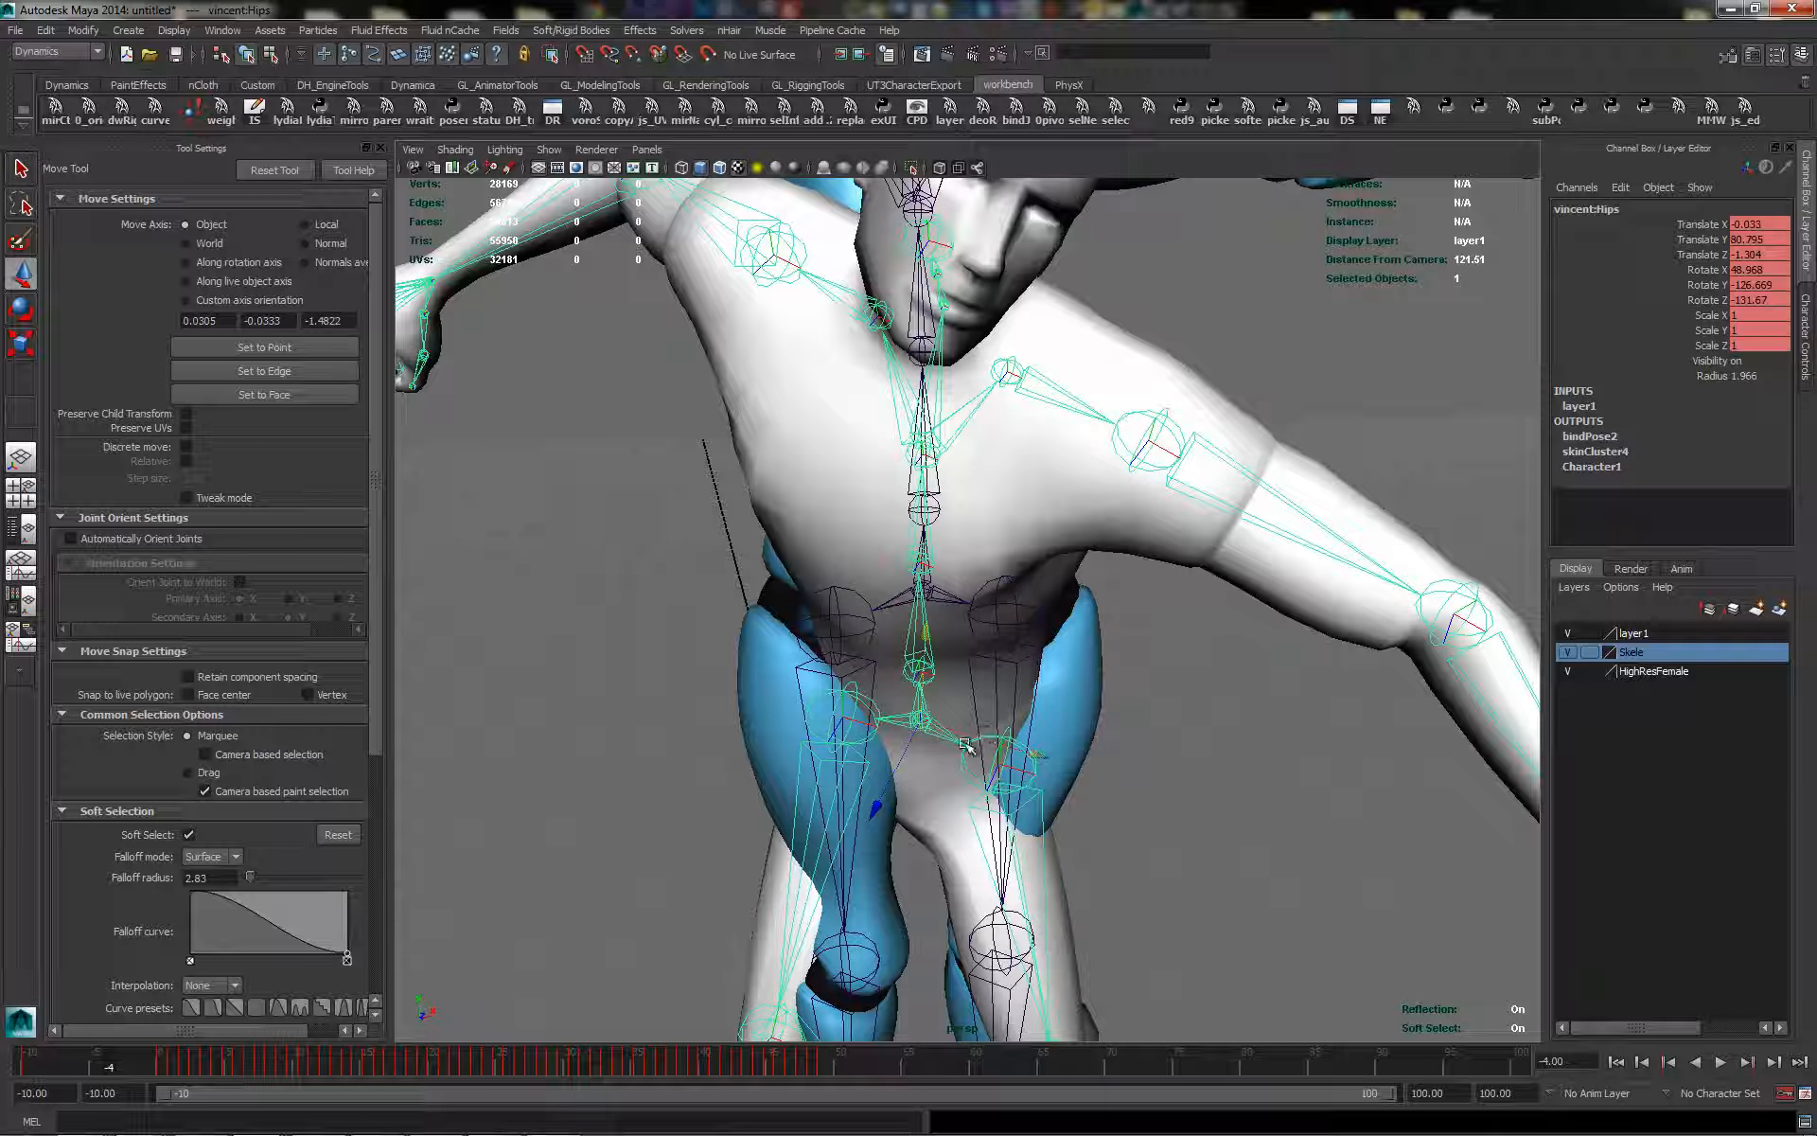
left_click(956, 610)
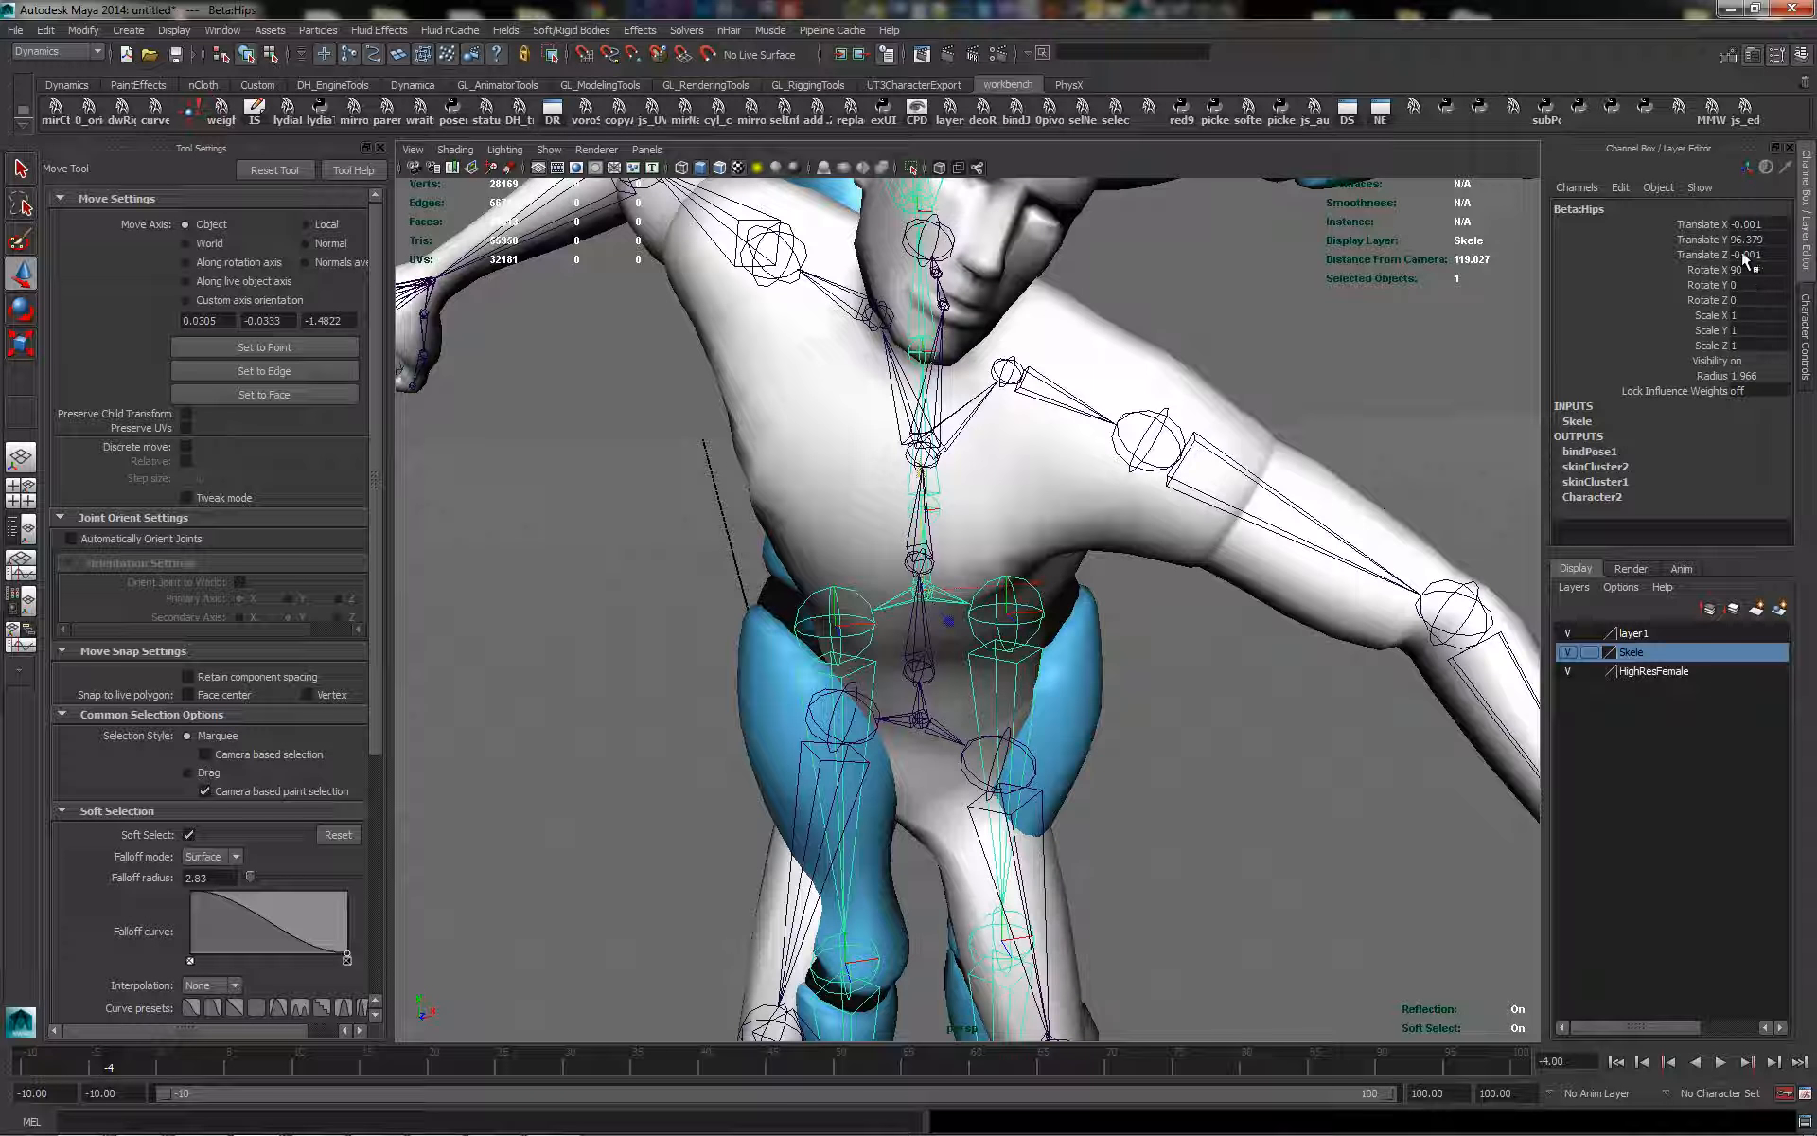
left_click(926, 721)
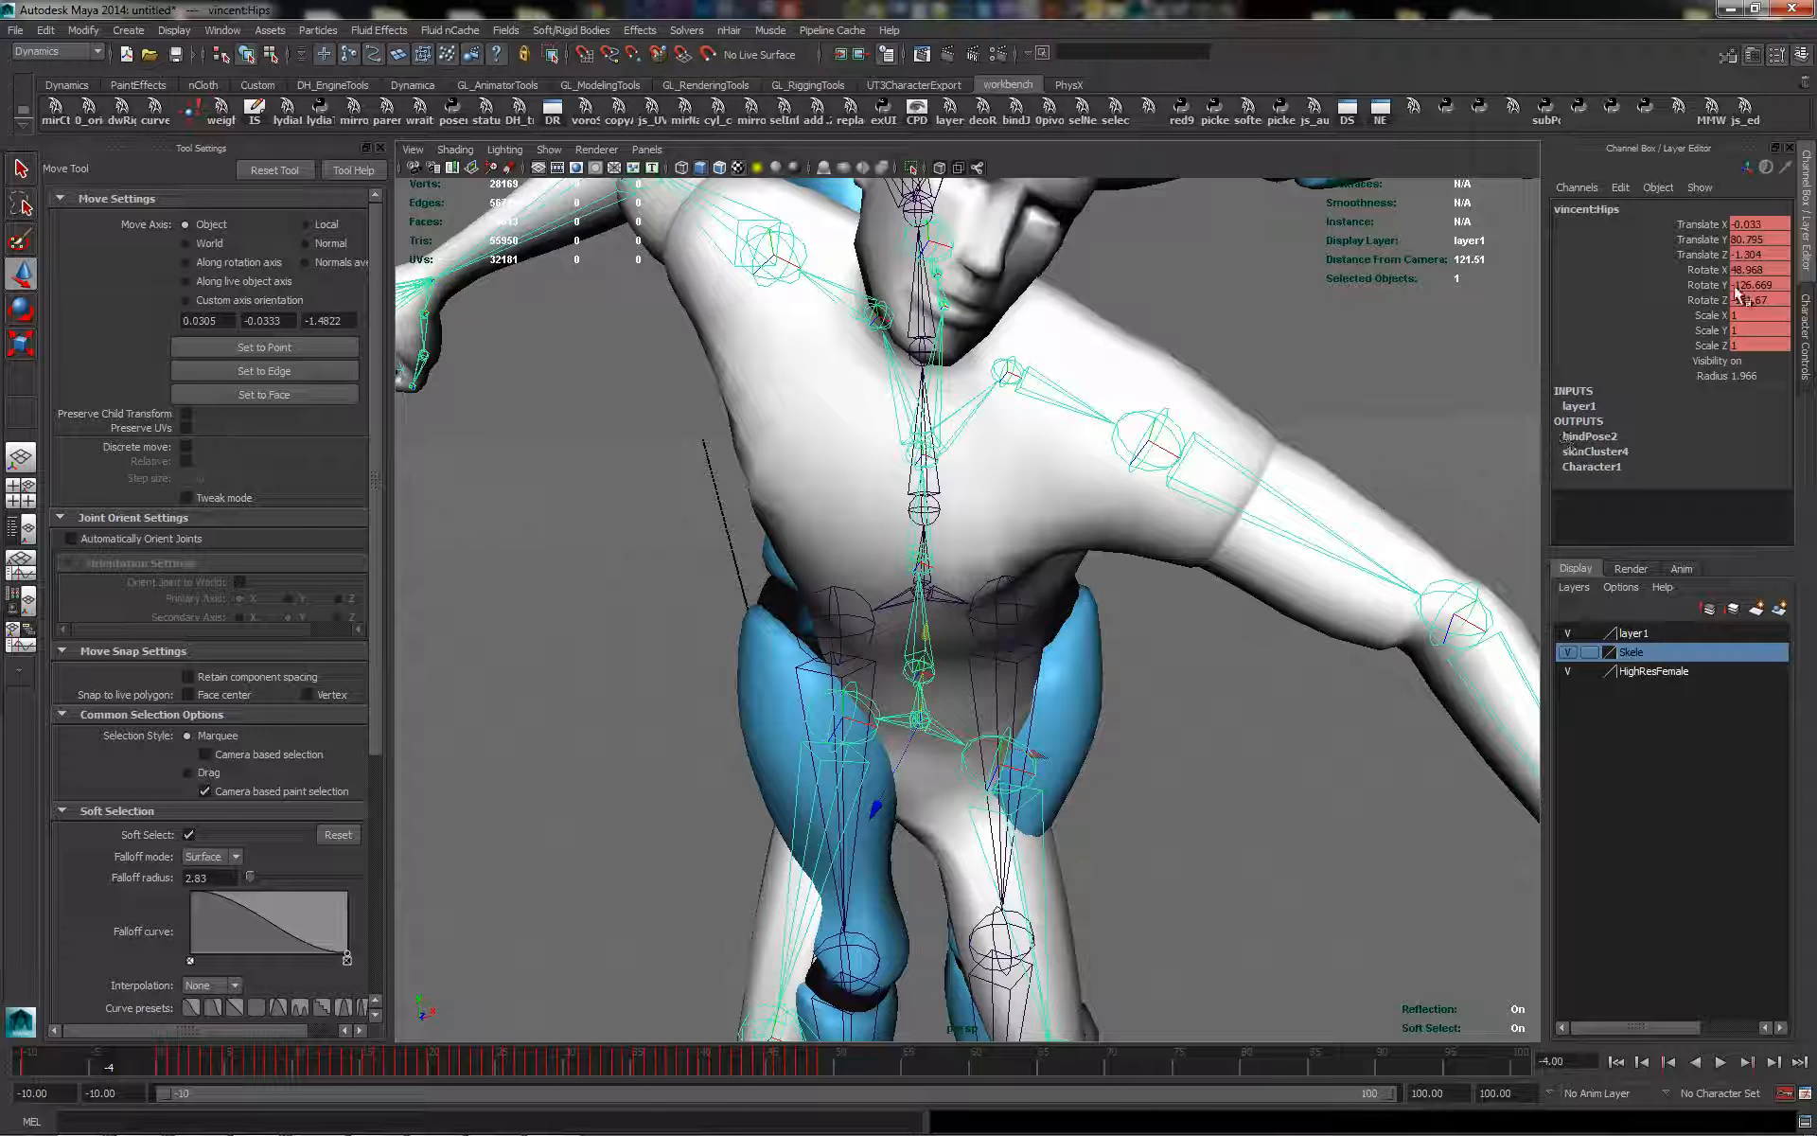
Scrub the male character's animation to frame 0 and return to the T-pose at frame -10
left_click_drag(91, 1064, 163, 1063)
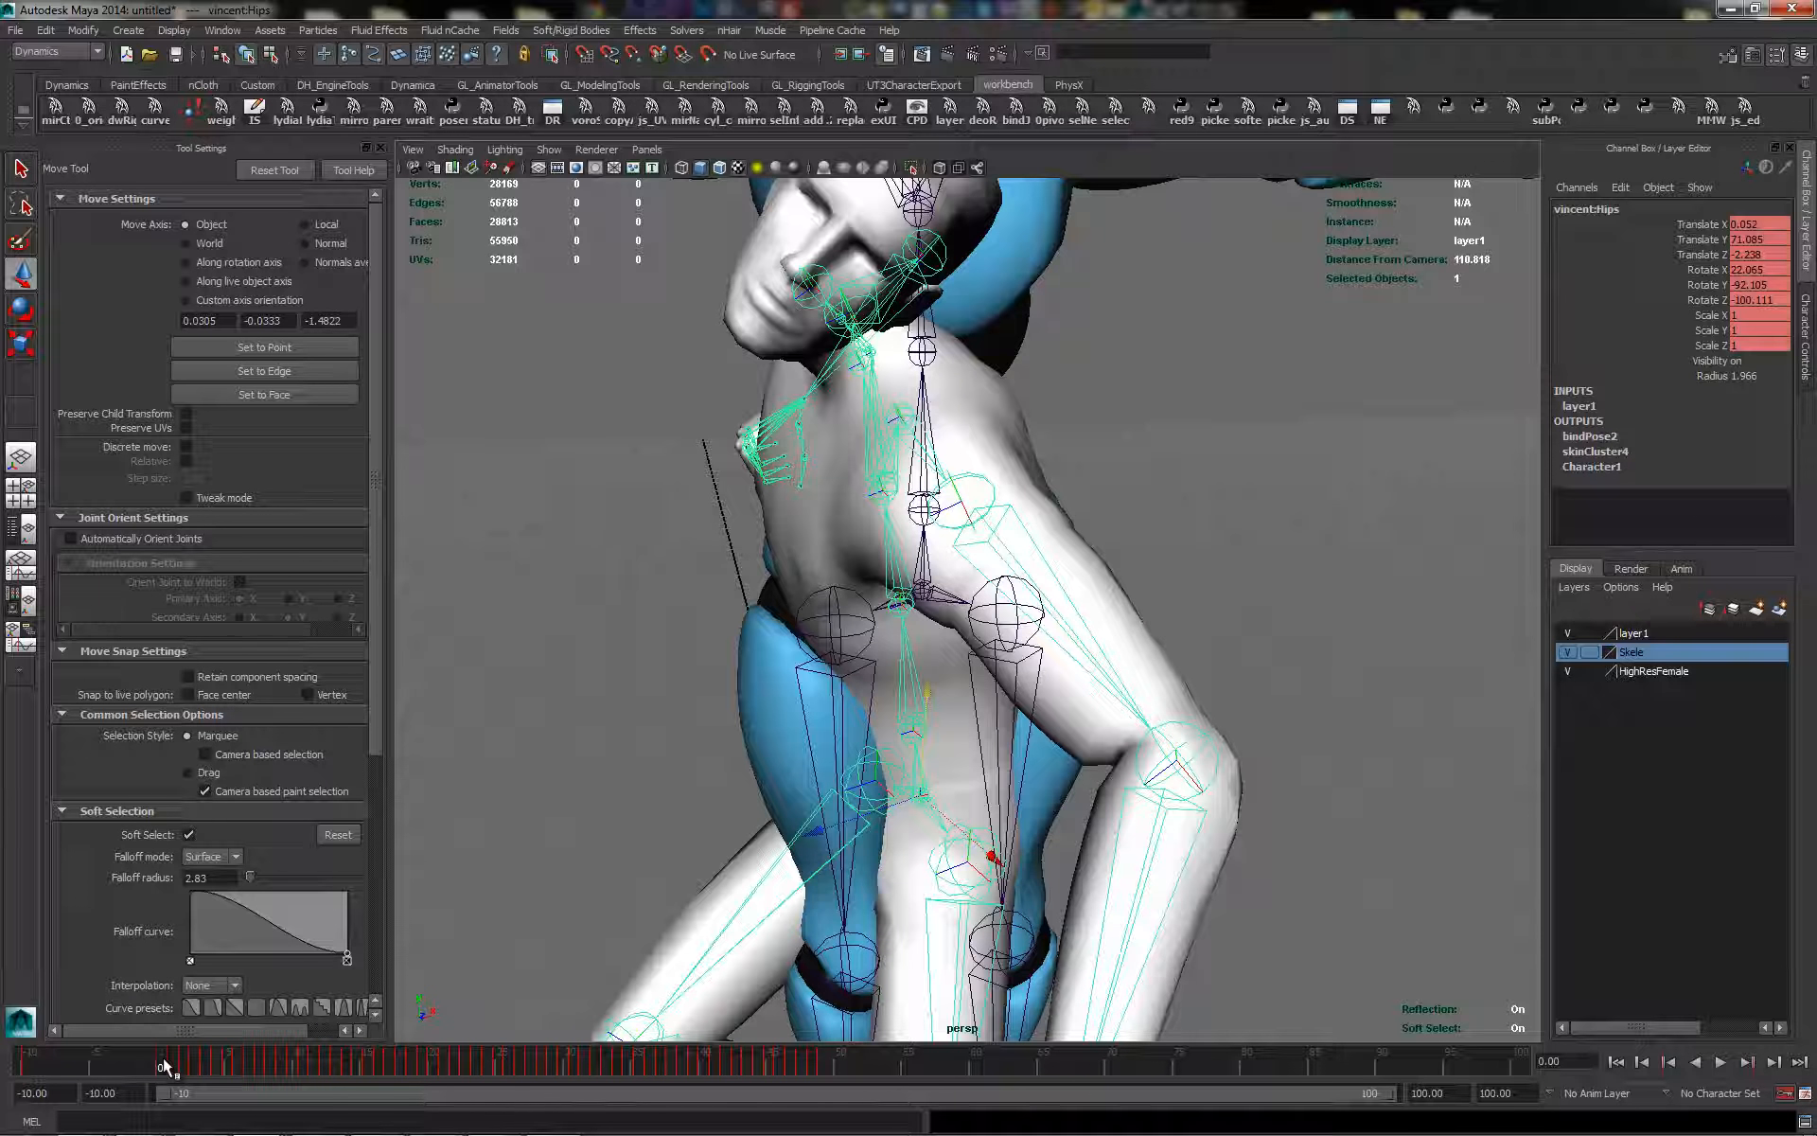
left_click(24, 1061)
scroll(1107, 564, "down", 4)
left_click_drag(1194, 559, 1172, 621, "alt")
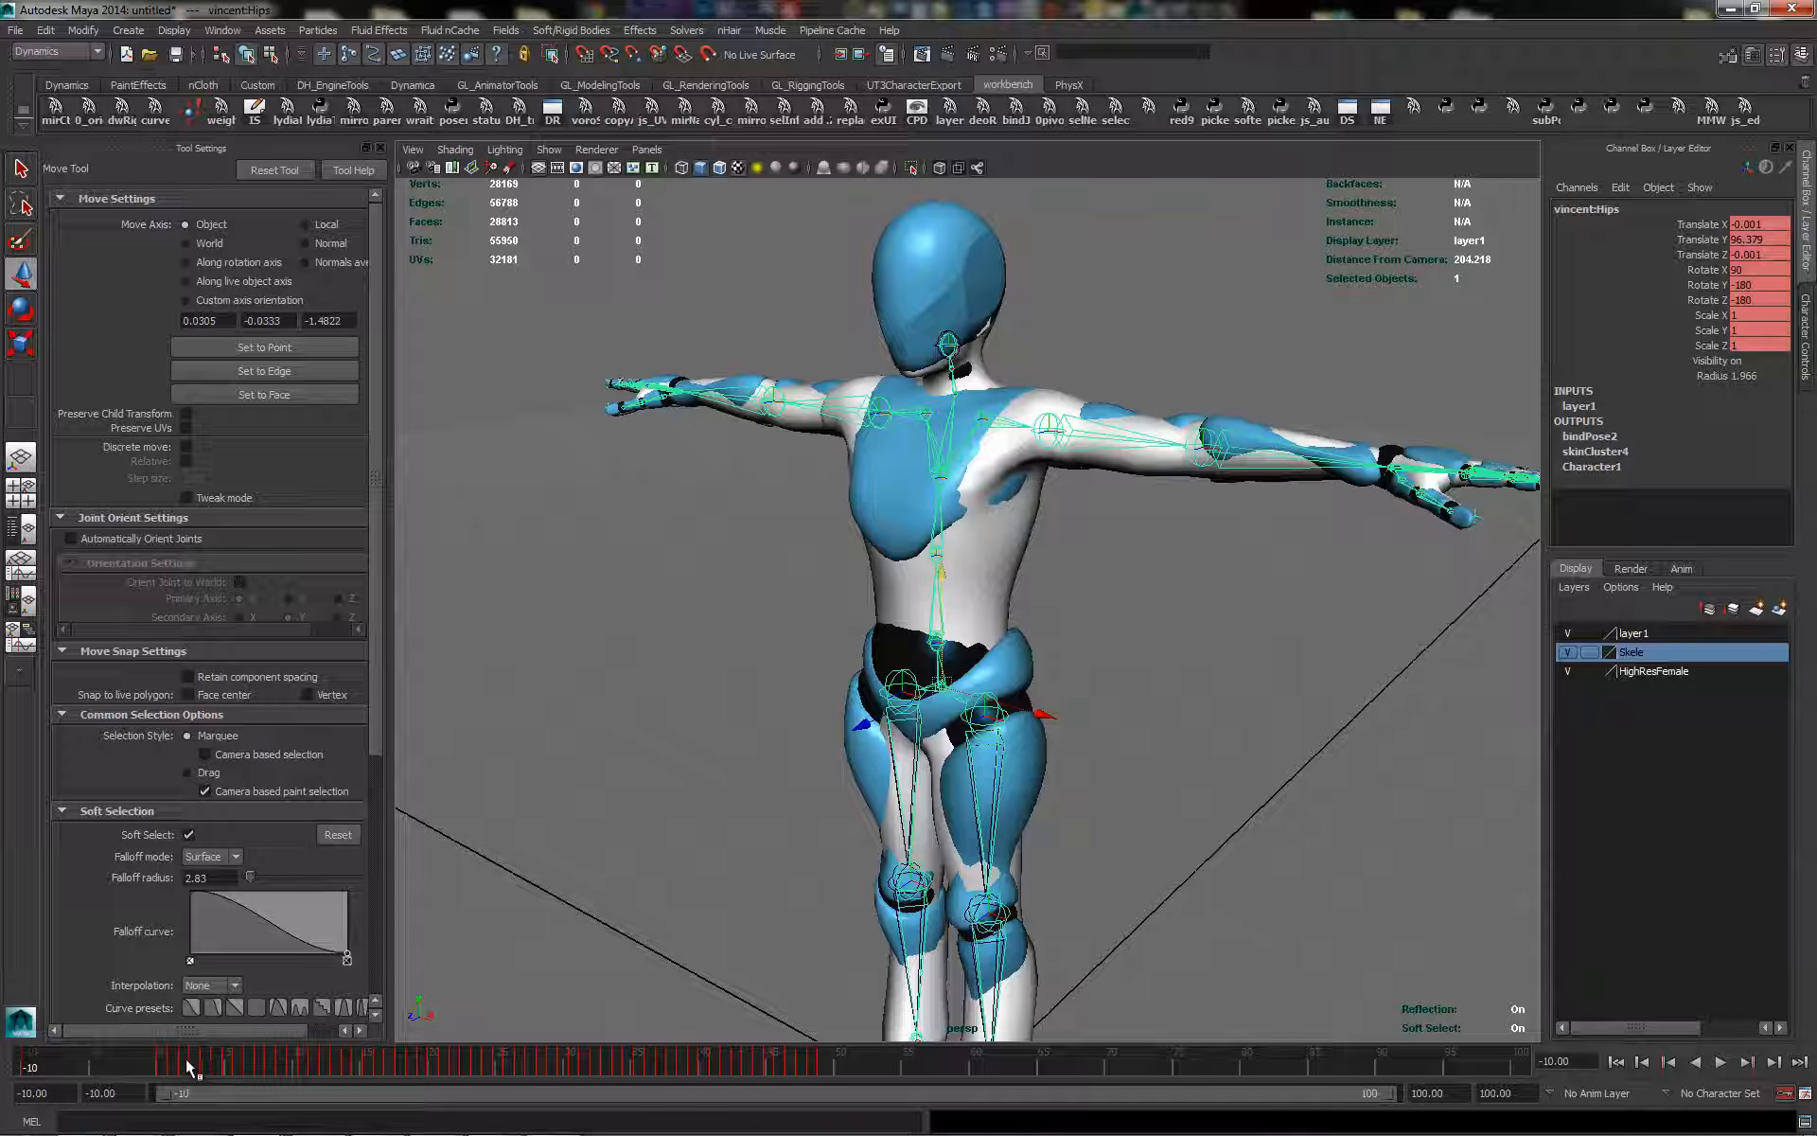
left_click_drag(1075, 520, 1174, 530, "alt")
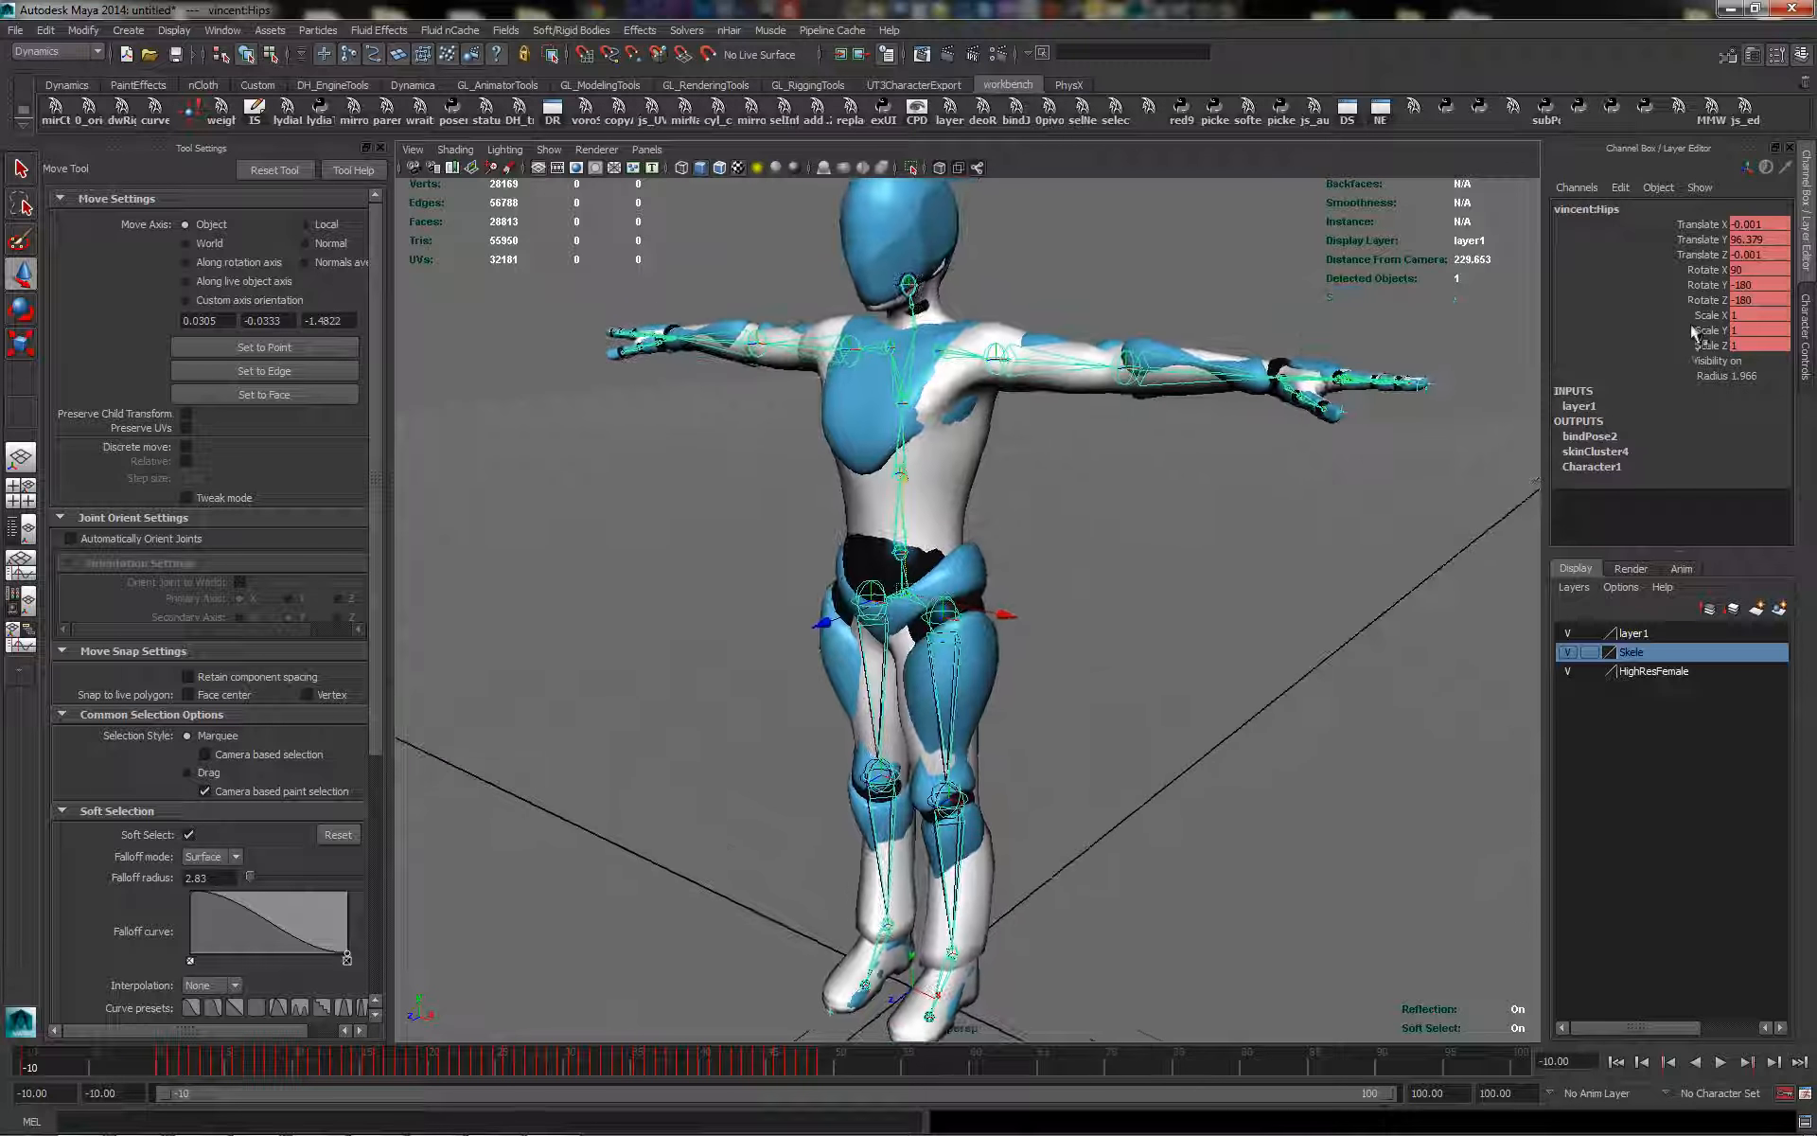
Retarget the male's animation onto the mannequin by setting Character1 as the source of Character2
left_click(1804, 324)
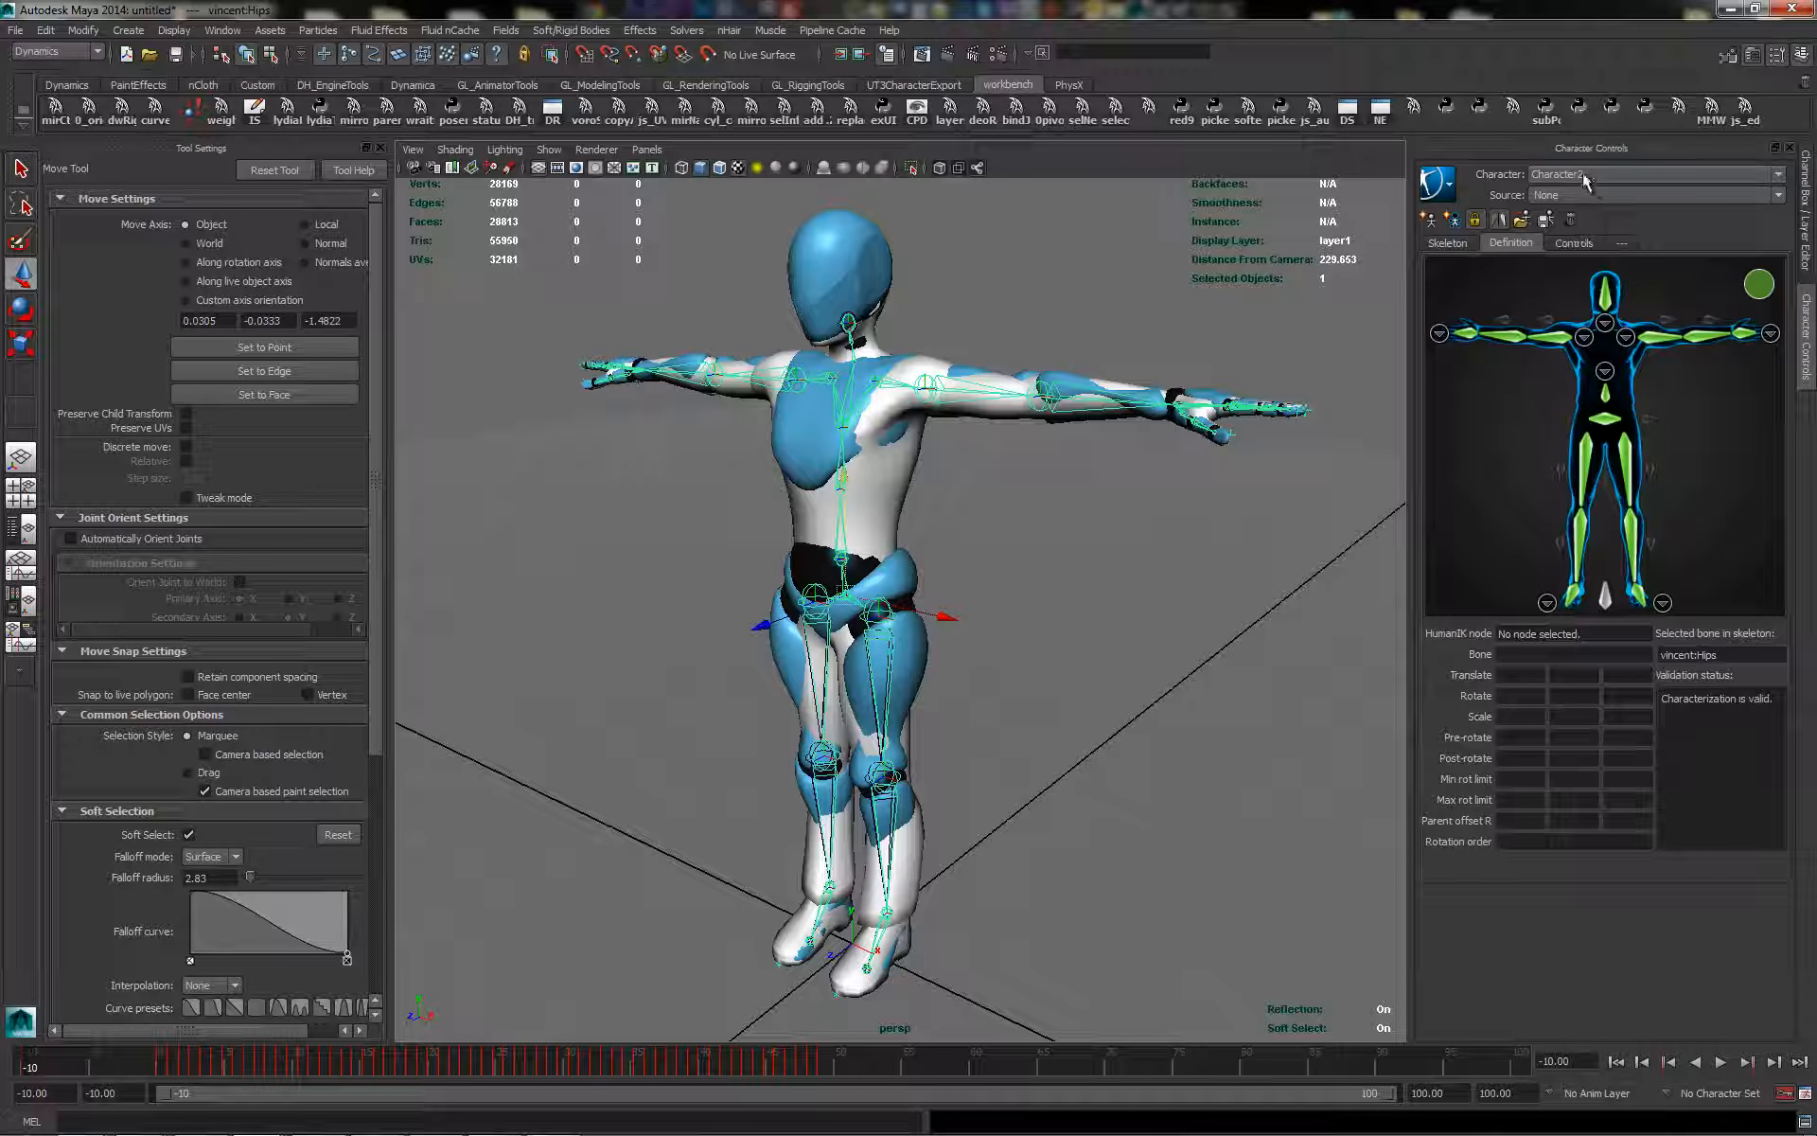
left_click(1586, 176)
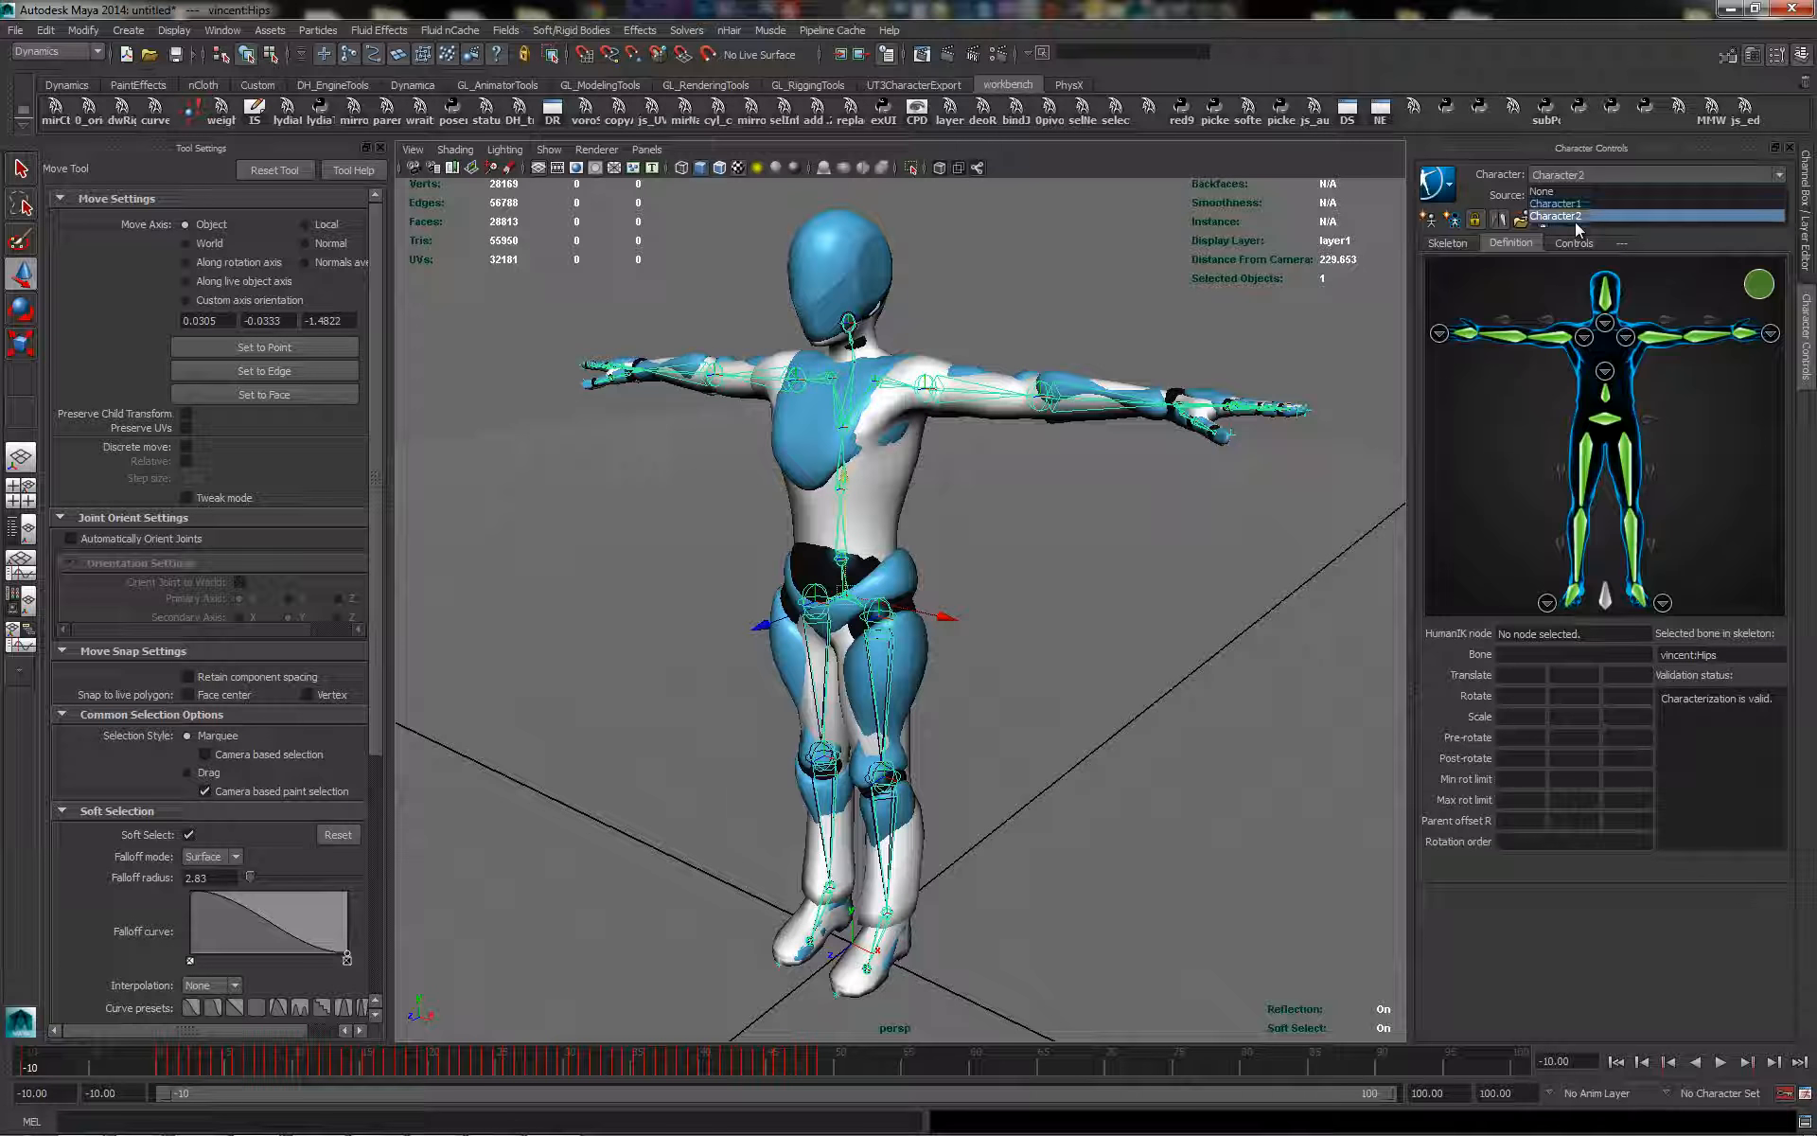
left_click(1576, 217)
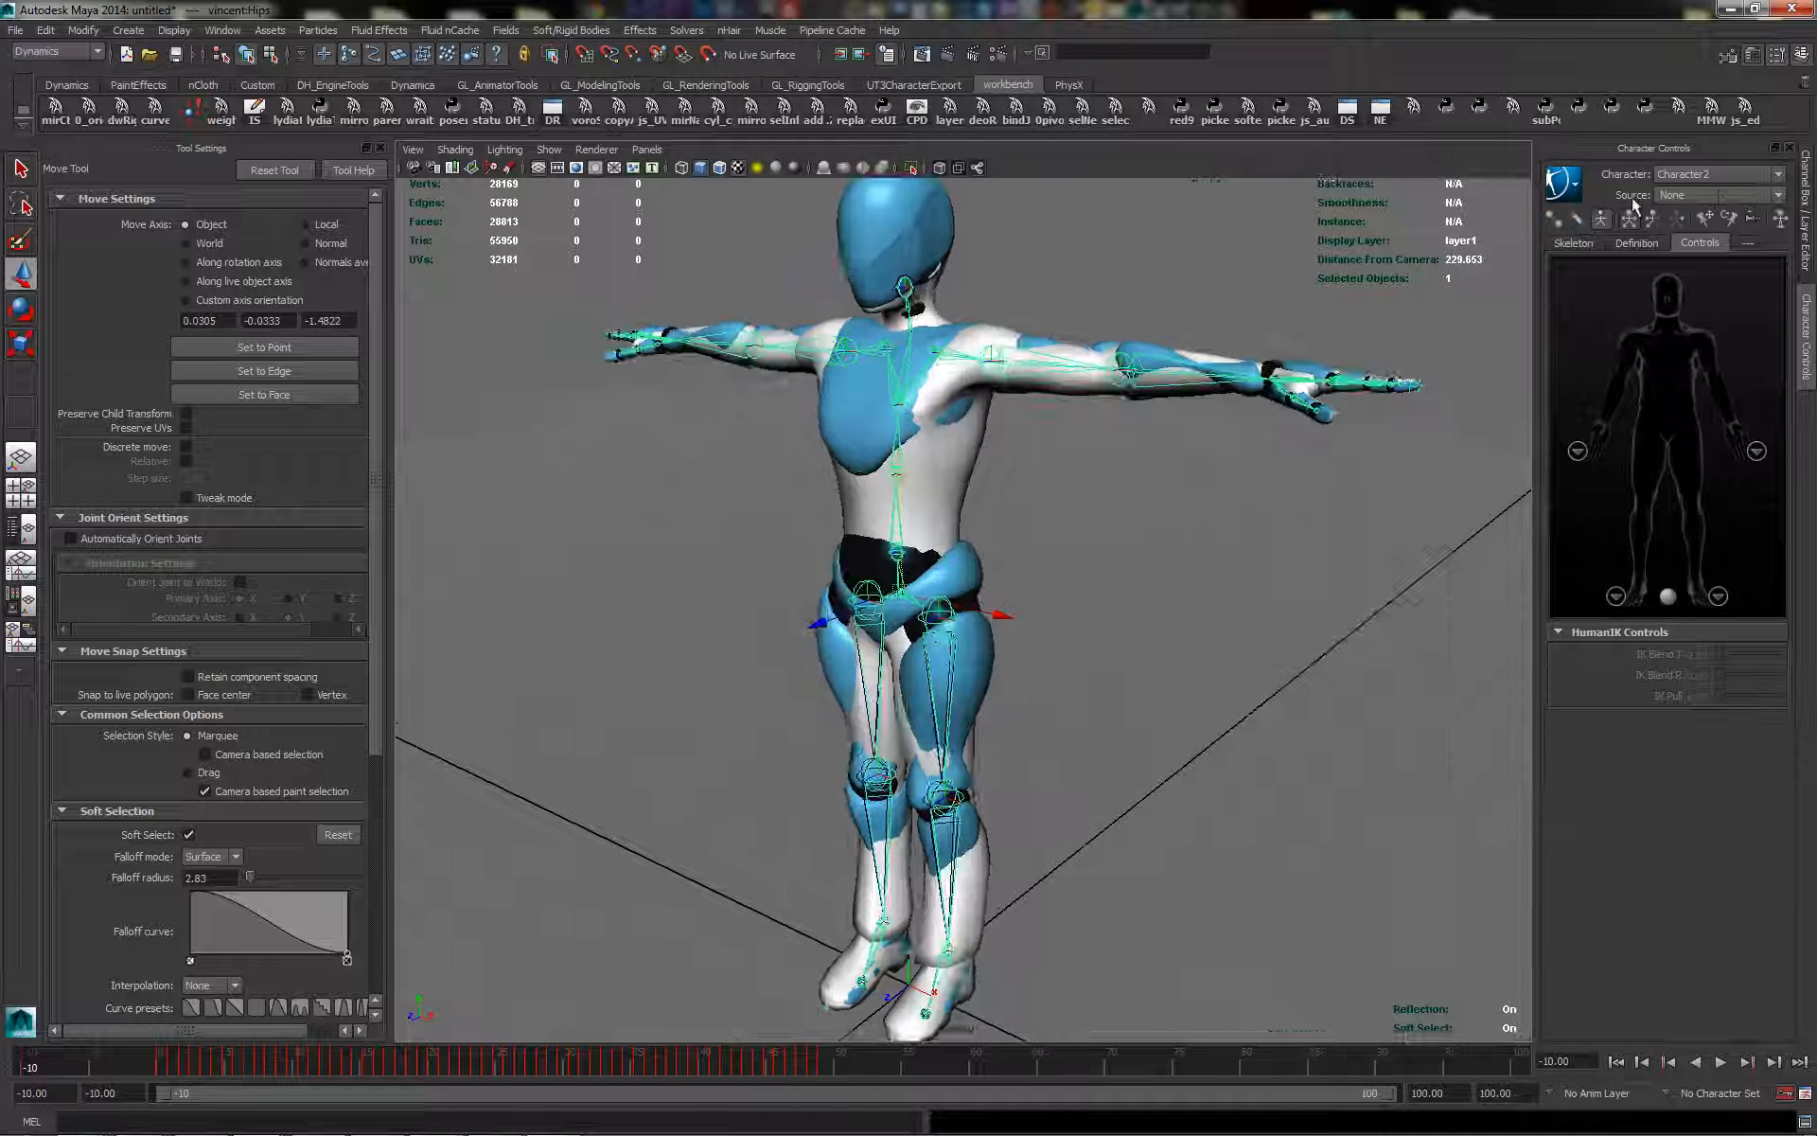
left_click(1690, 194)
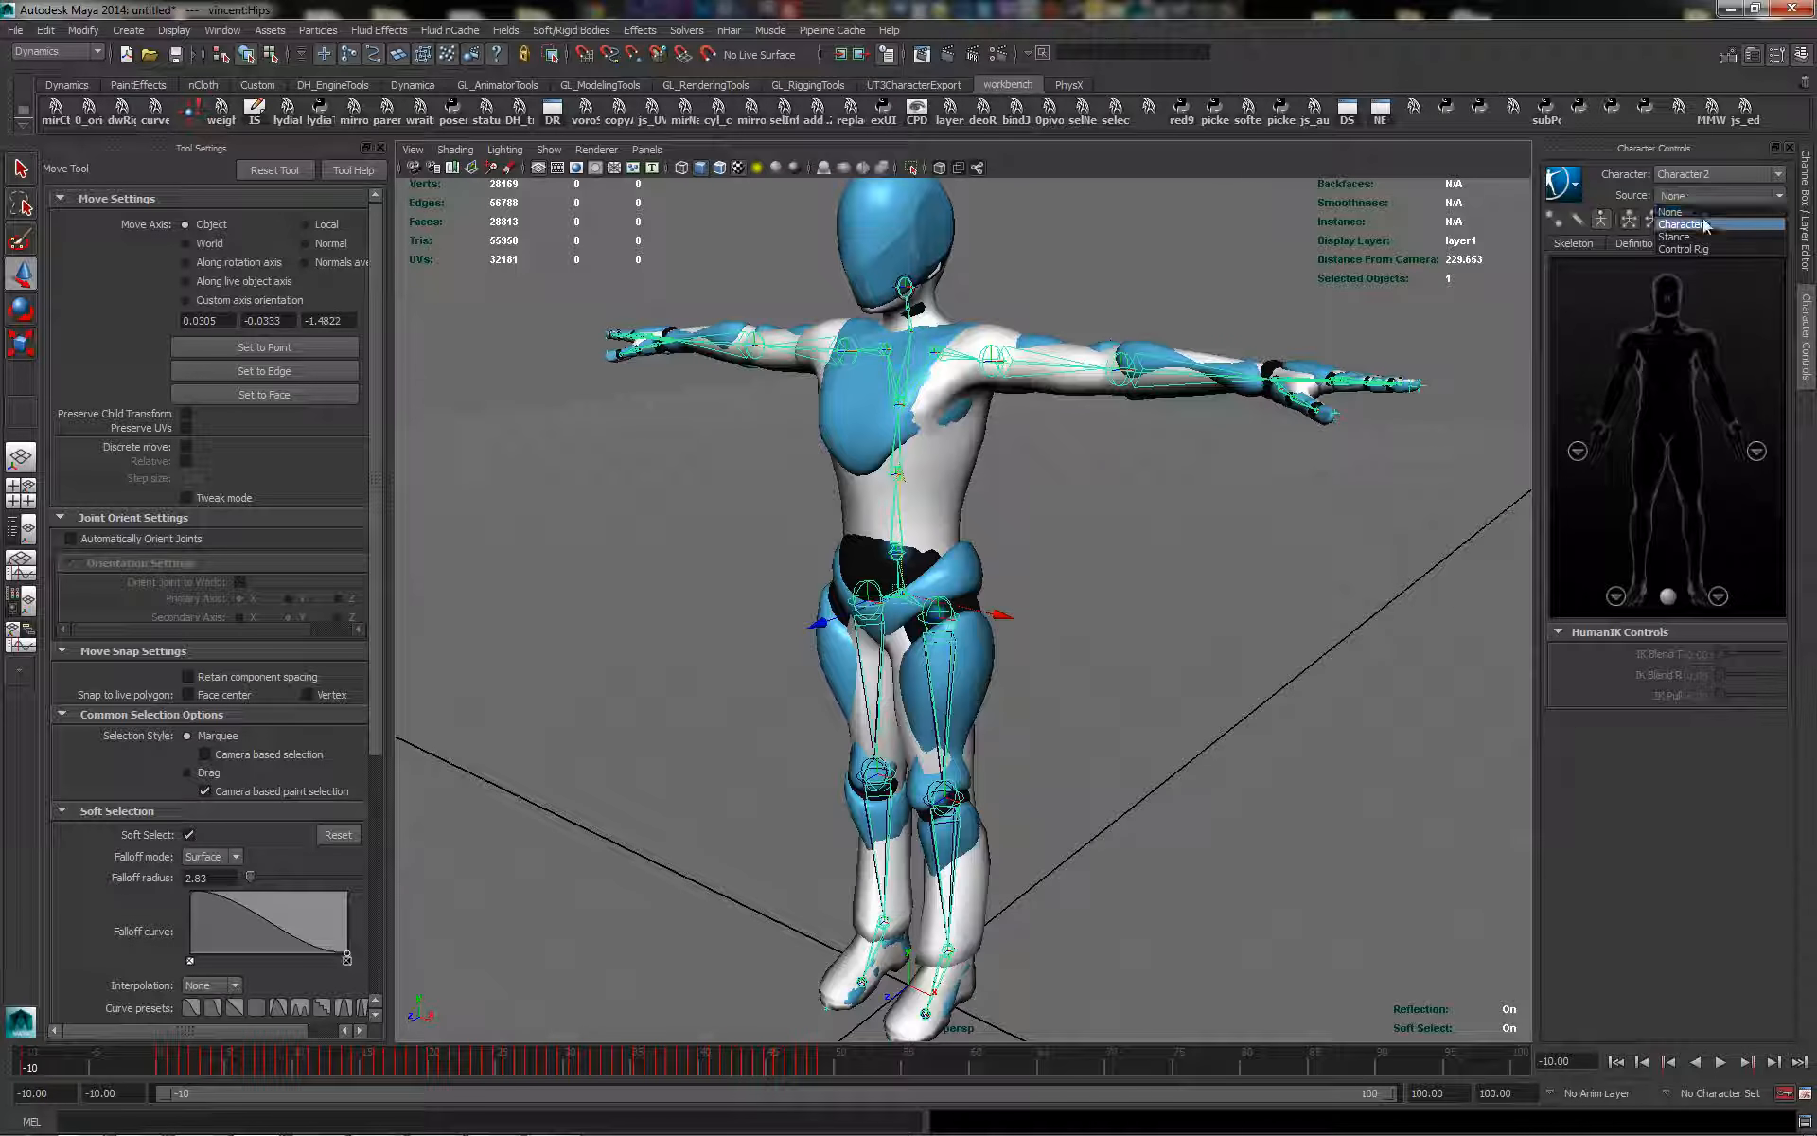
left_click(1713, 223)
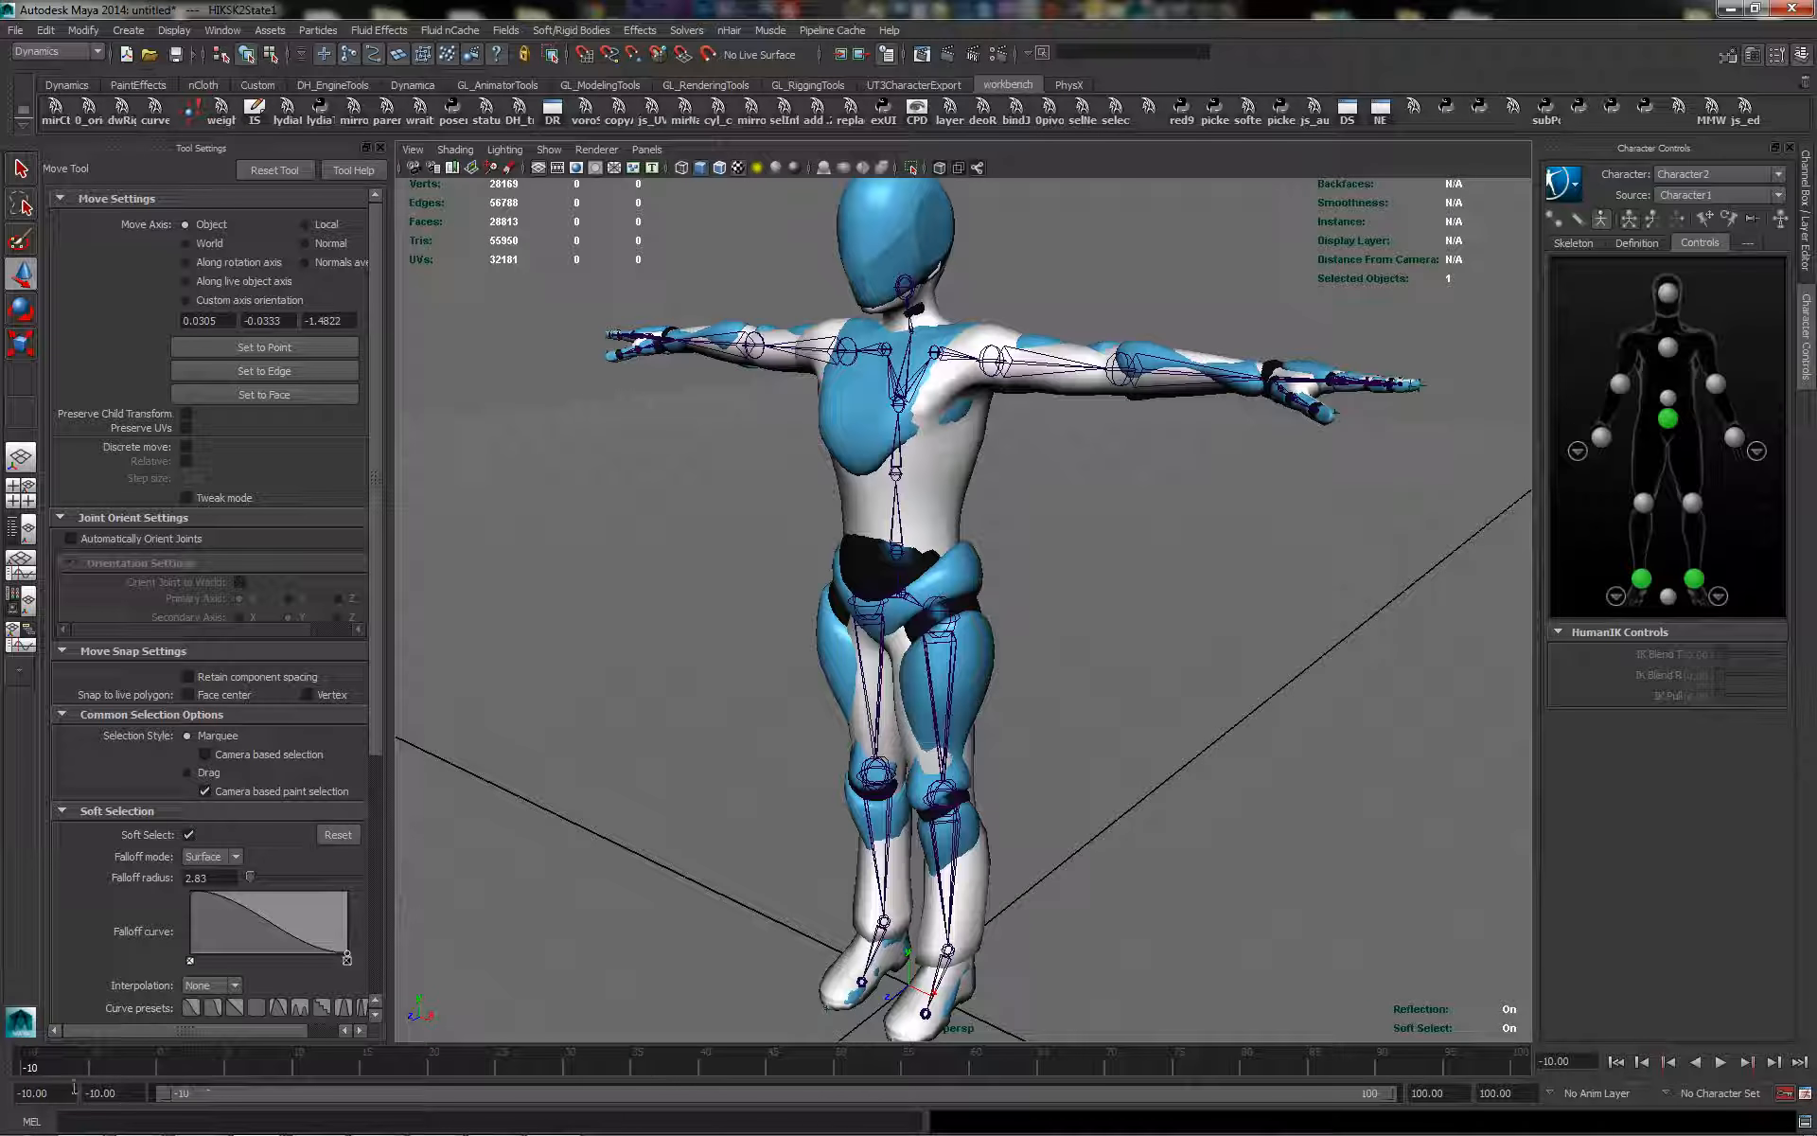
Play back the retargeted animation and shorten the playback range so it ends at frame 50
key("alt+v")
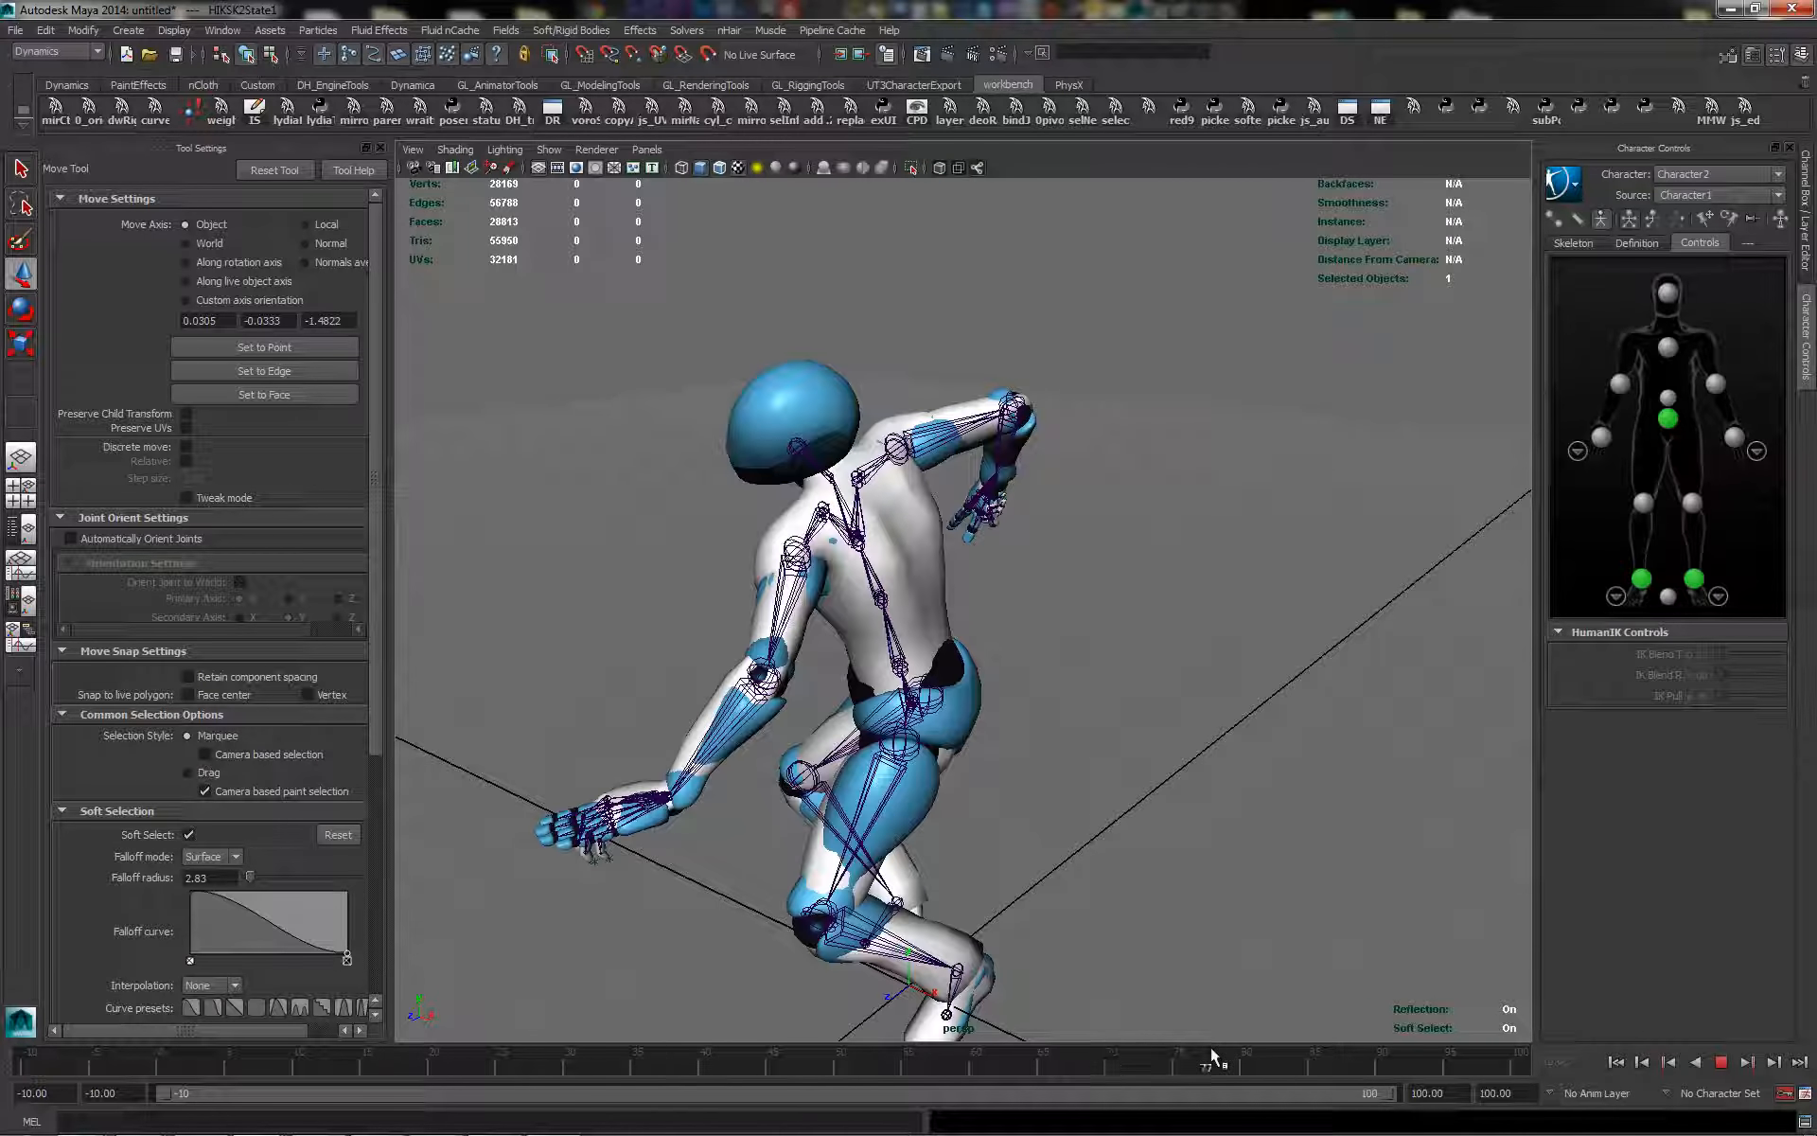
left_click_drag(365, 1053, 842, 1071)
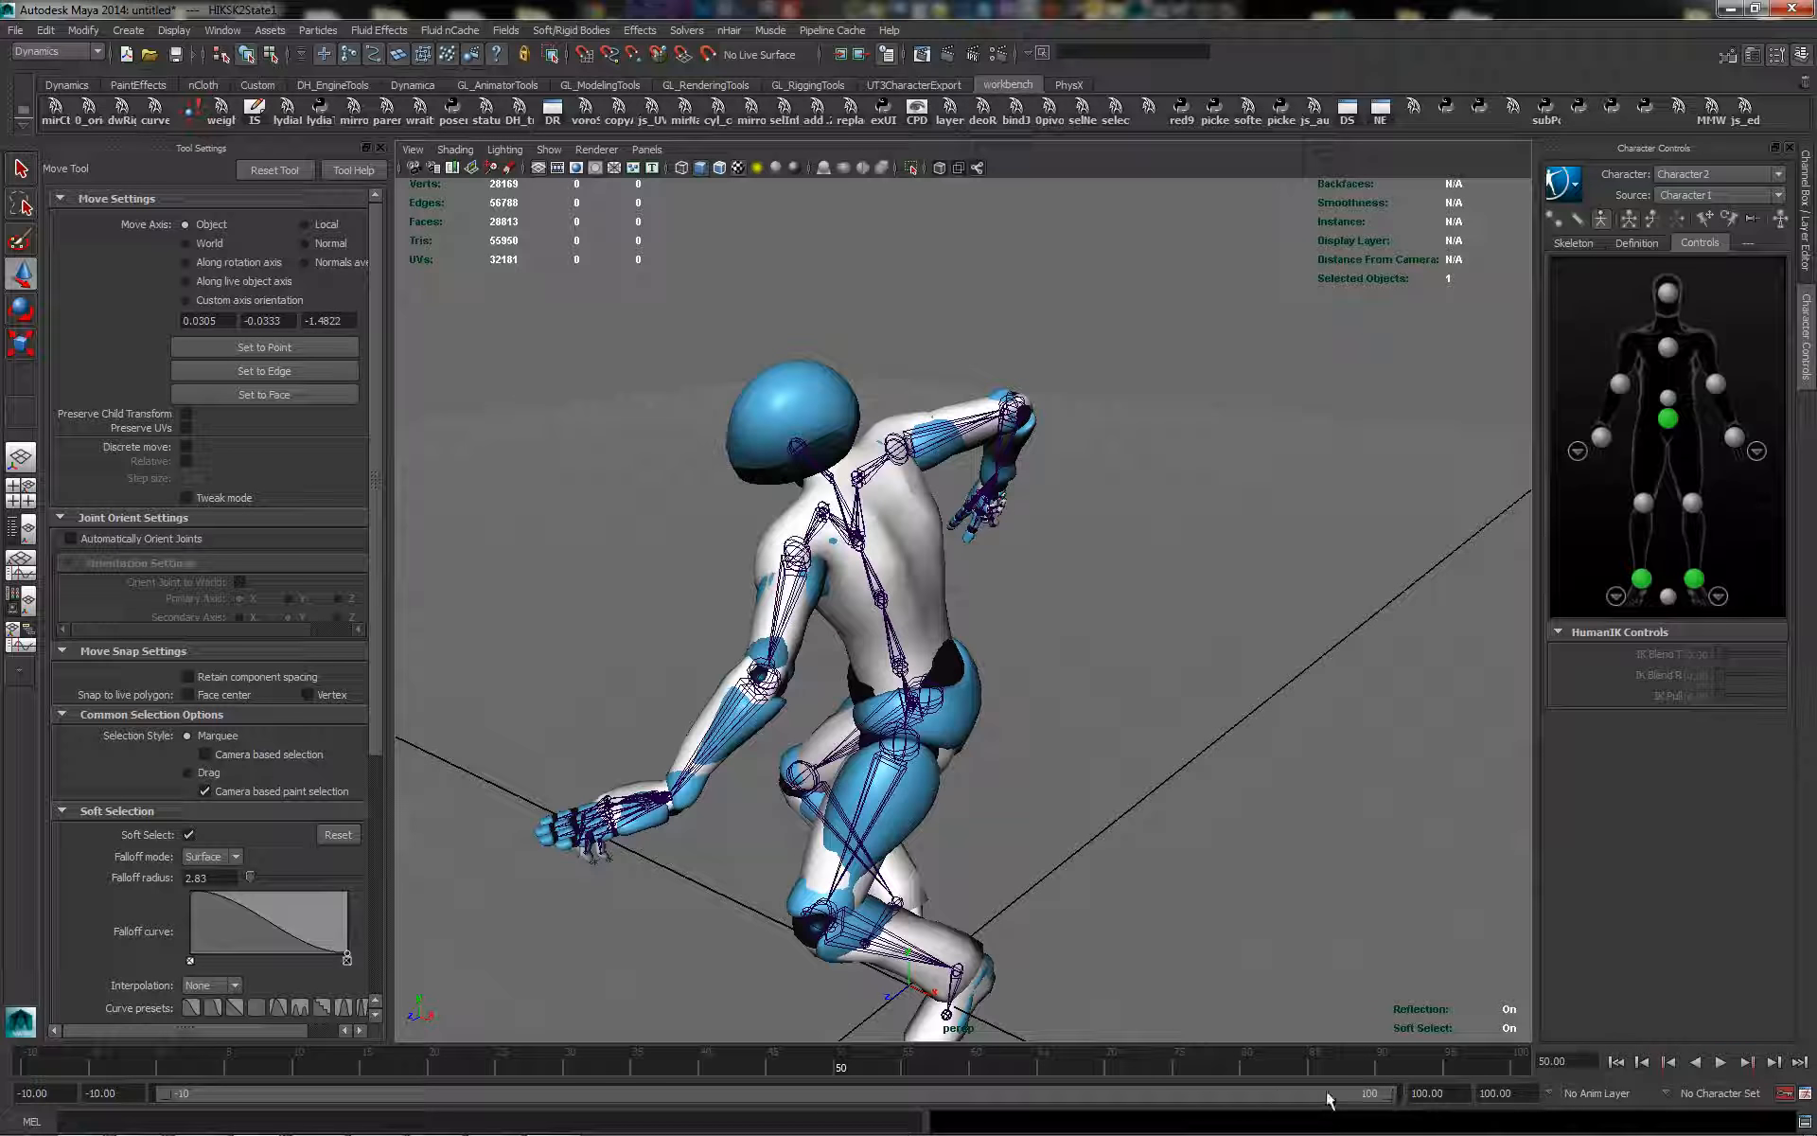
left_click_drag(1389, 1098, 822, 1097)
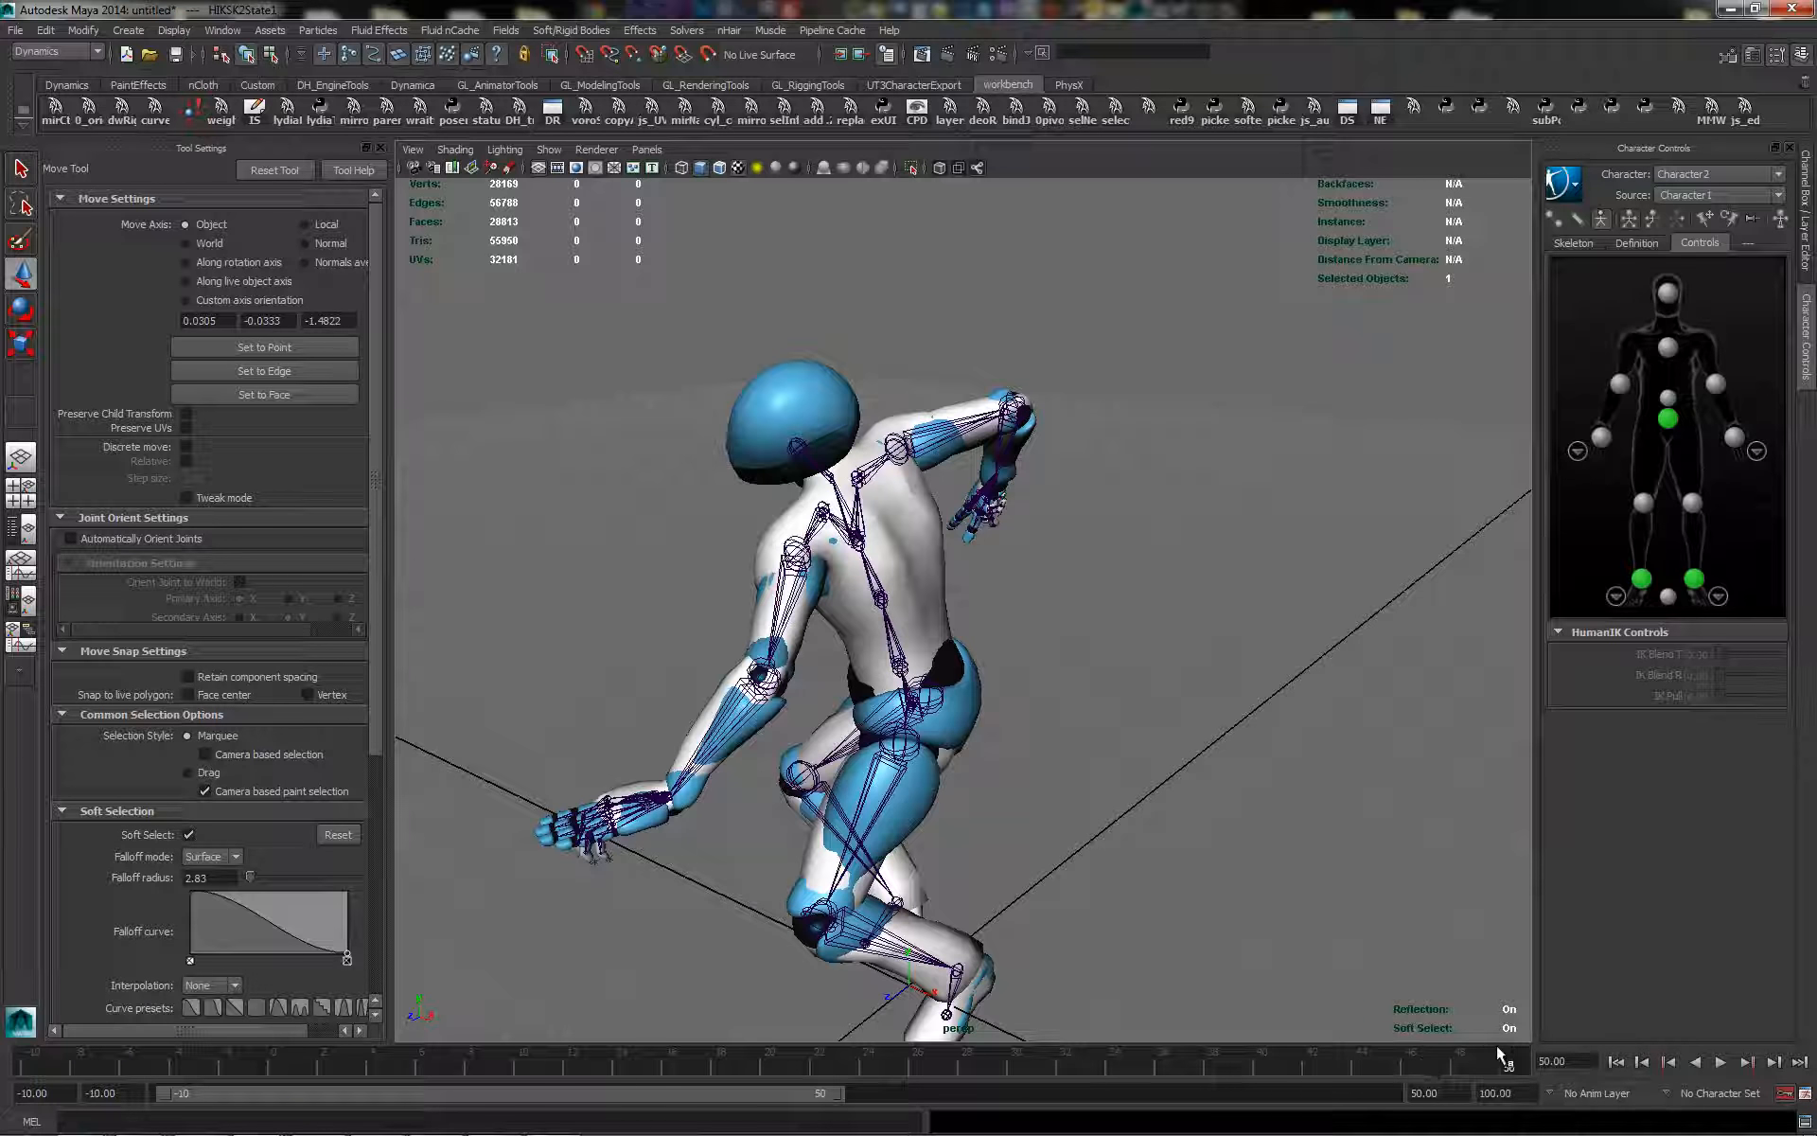
key("alt+v")
Bake the retargeted animation of Character2 onto its skeleton
left_click(1564, 189)
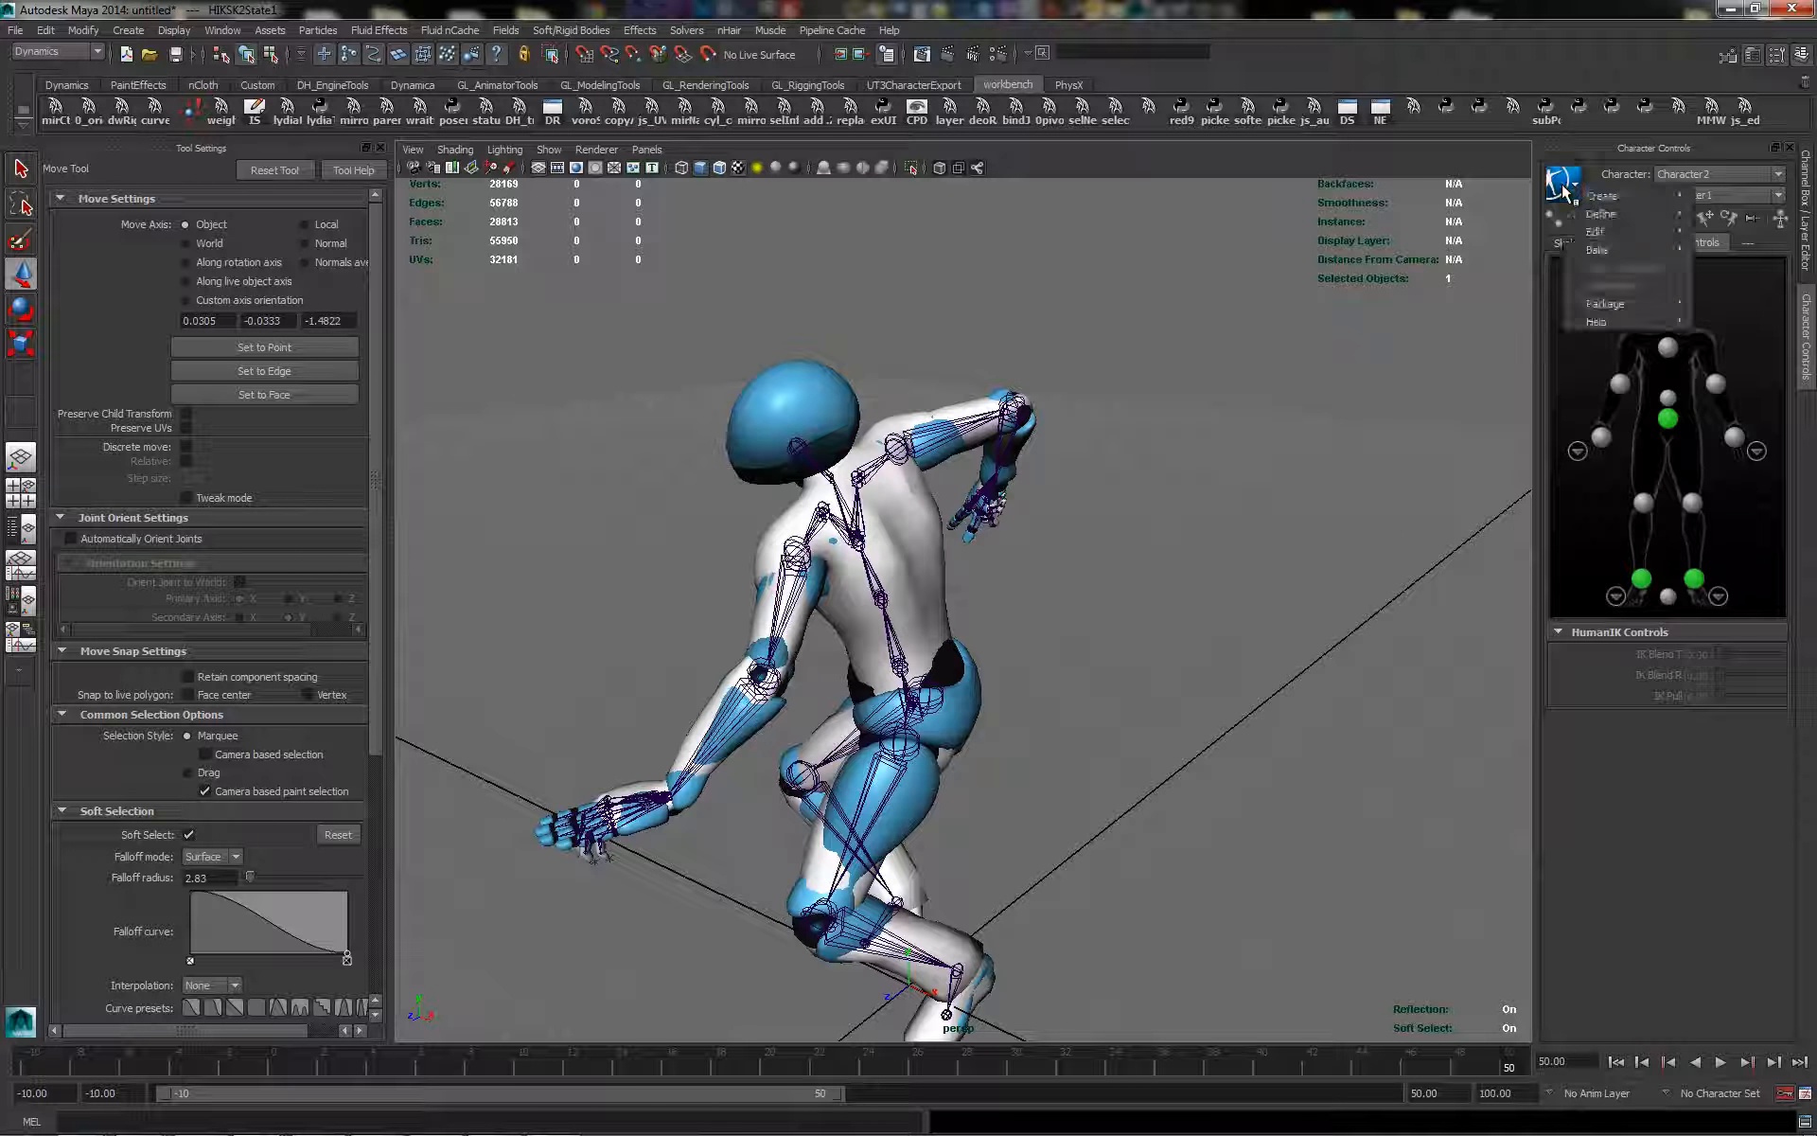
mouse_move(1617, 252)
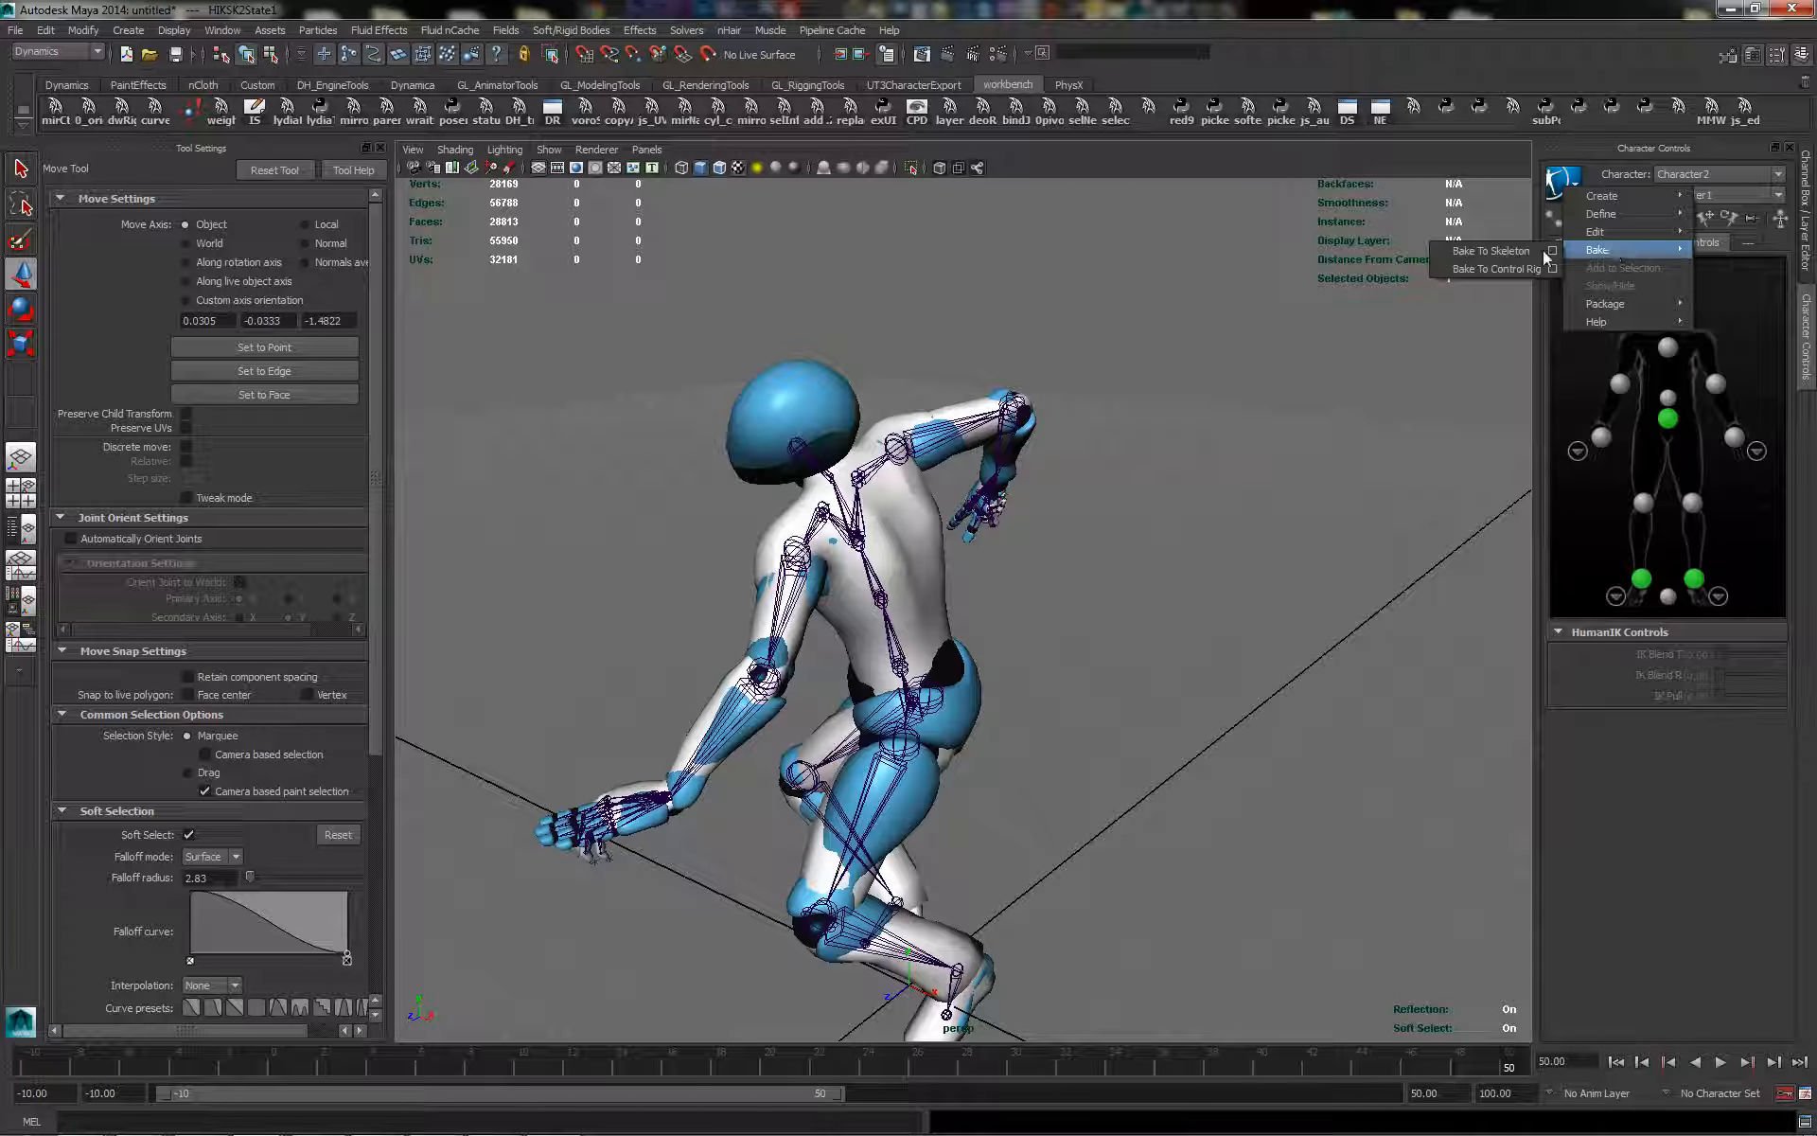
left_click(1530, 251)
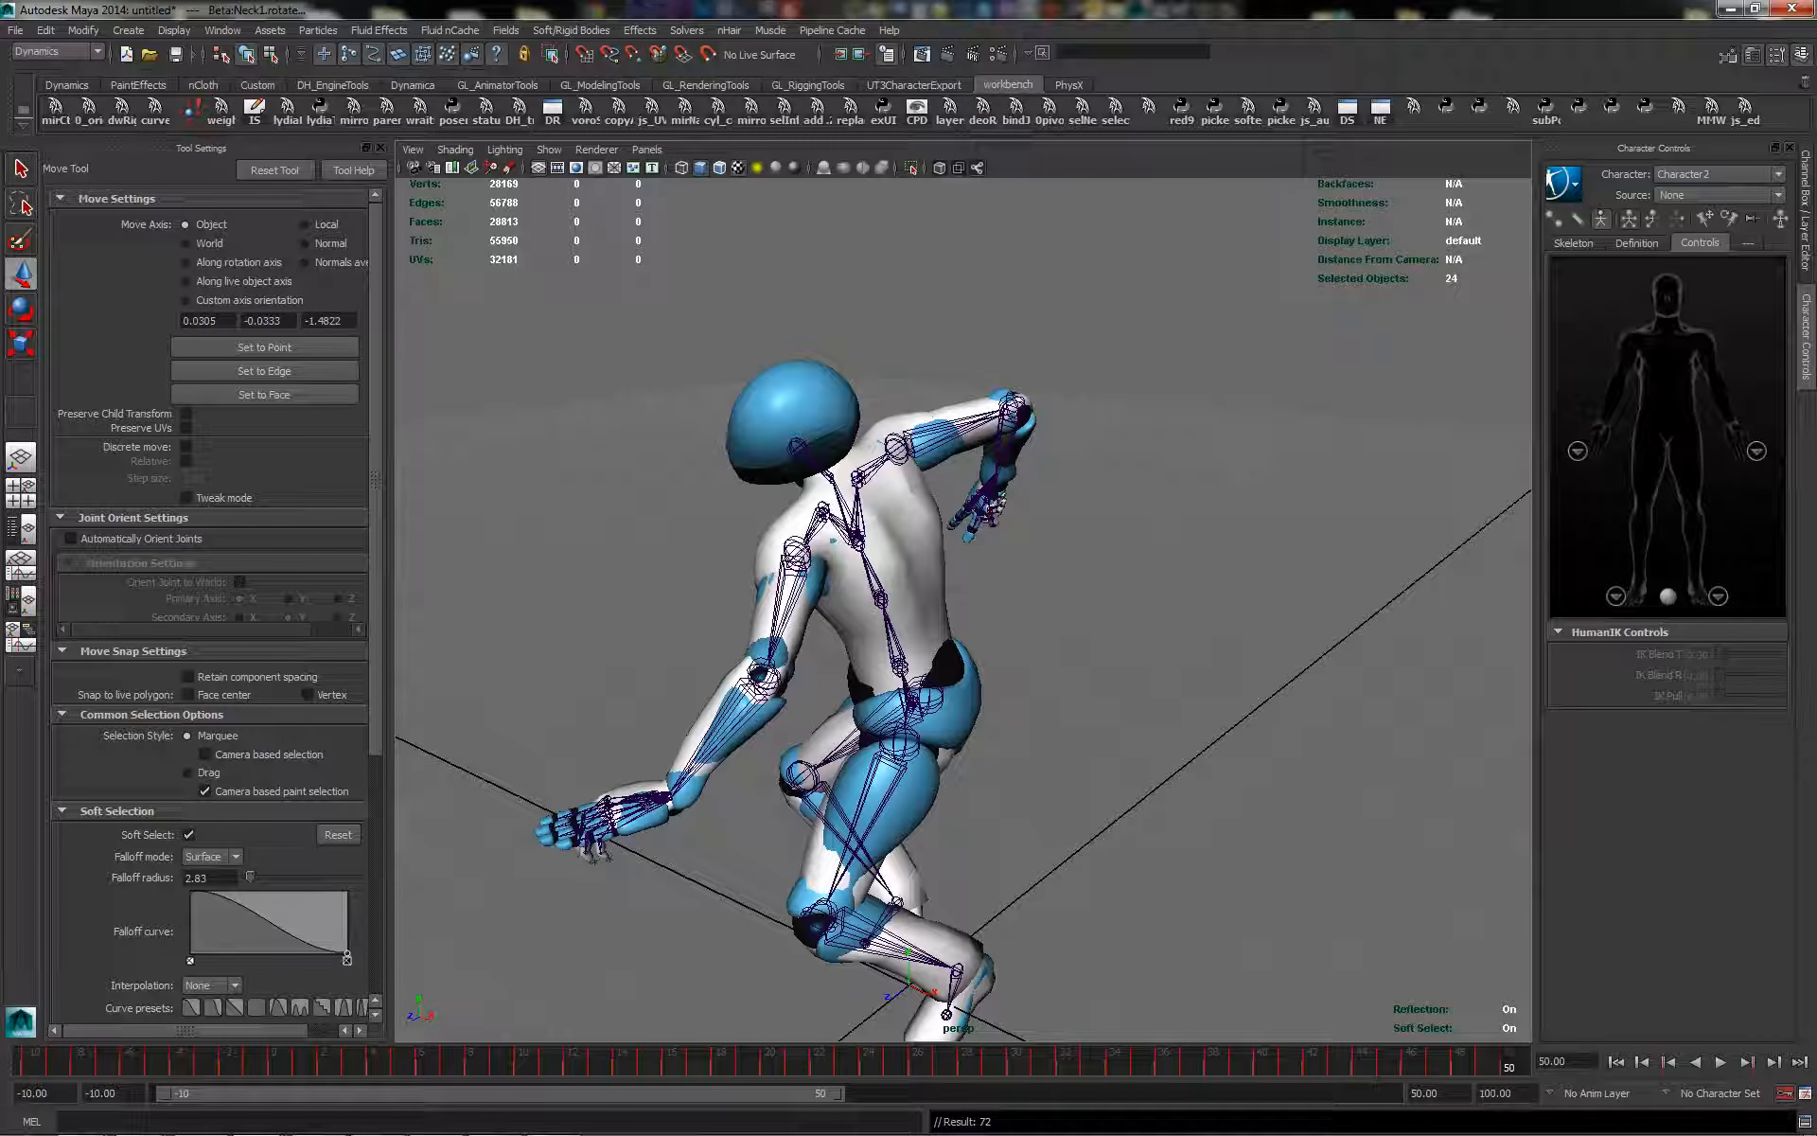
Inspect the baked Beta:Hips, Beta:Spine and Beta:Spine1 joints in the Hypergraph
left_click_drag(1816, 275, 1349, 307)
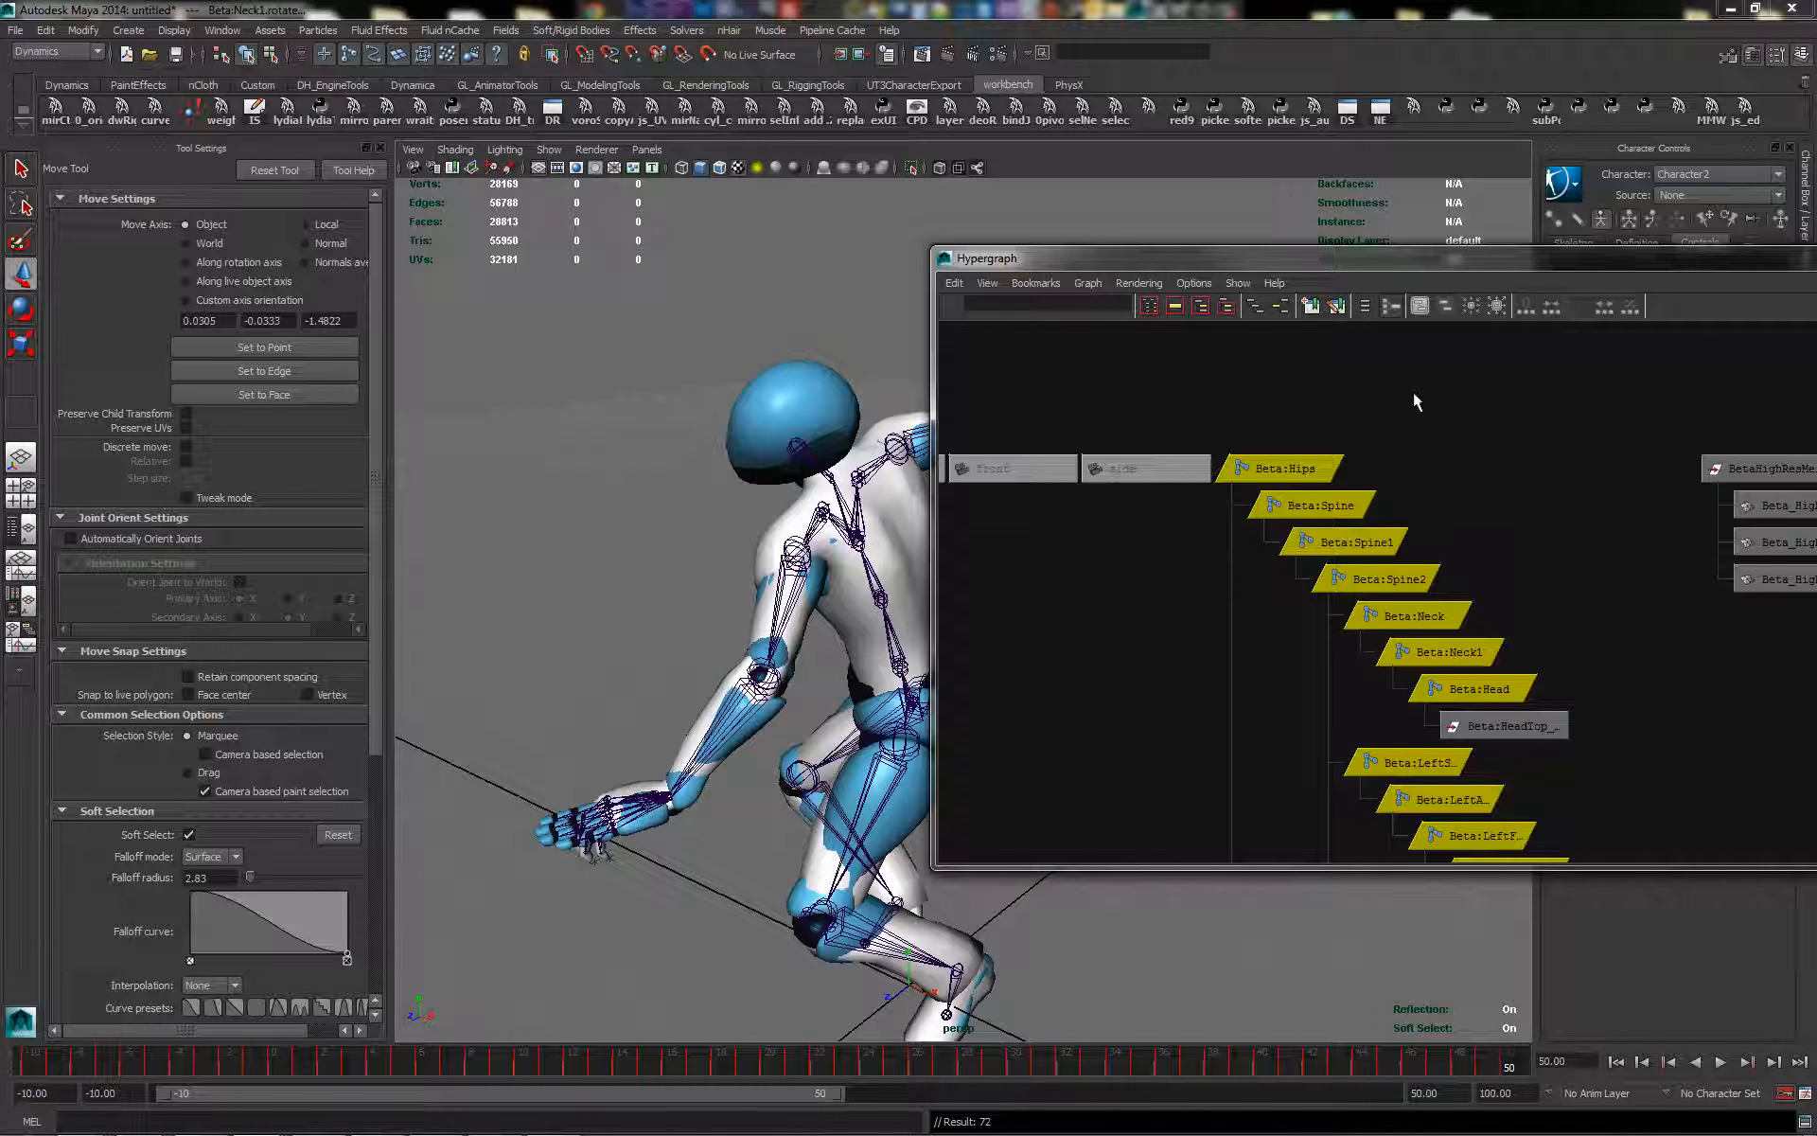
left_click(1282, 467)
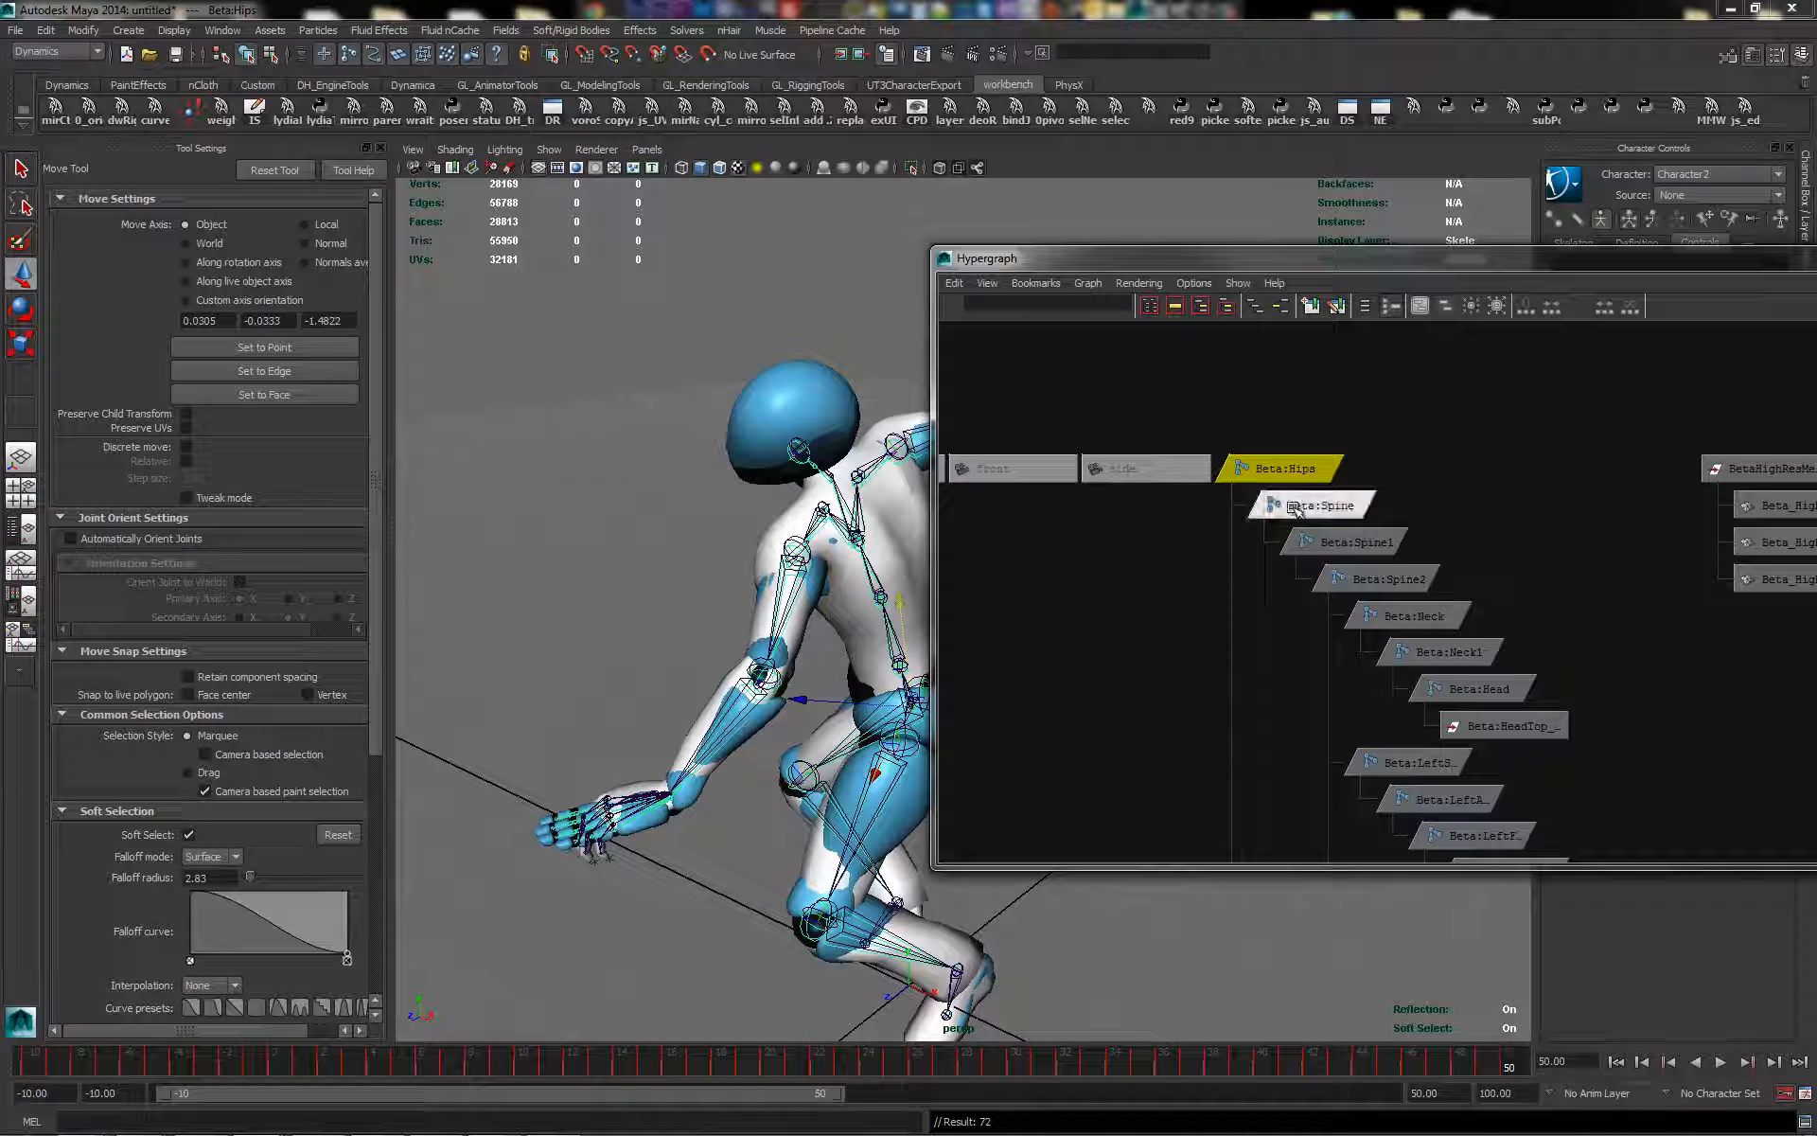
left_click(1296, 509)
left_click(1353, 541)
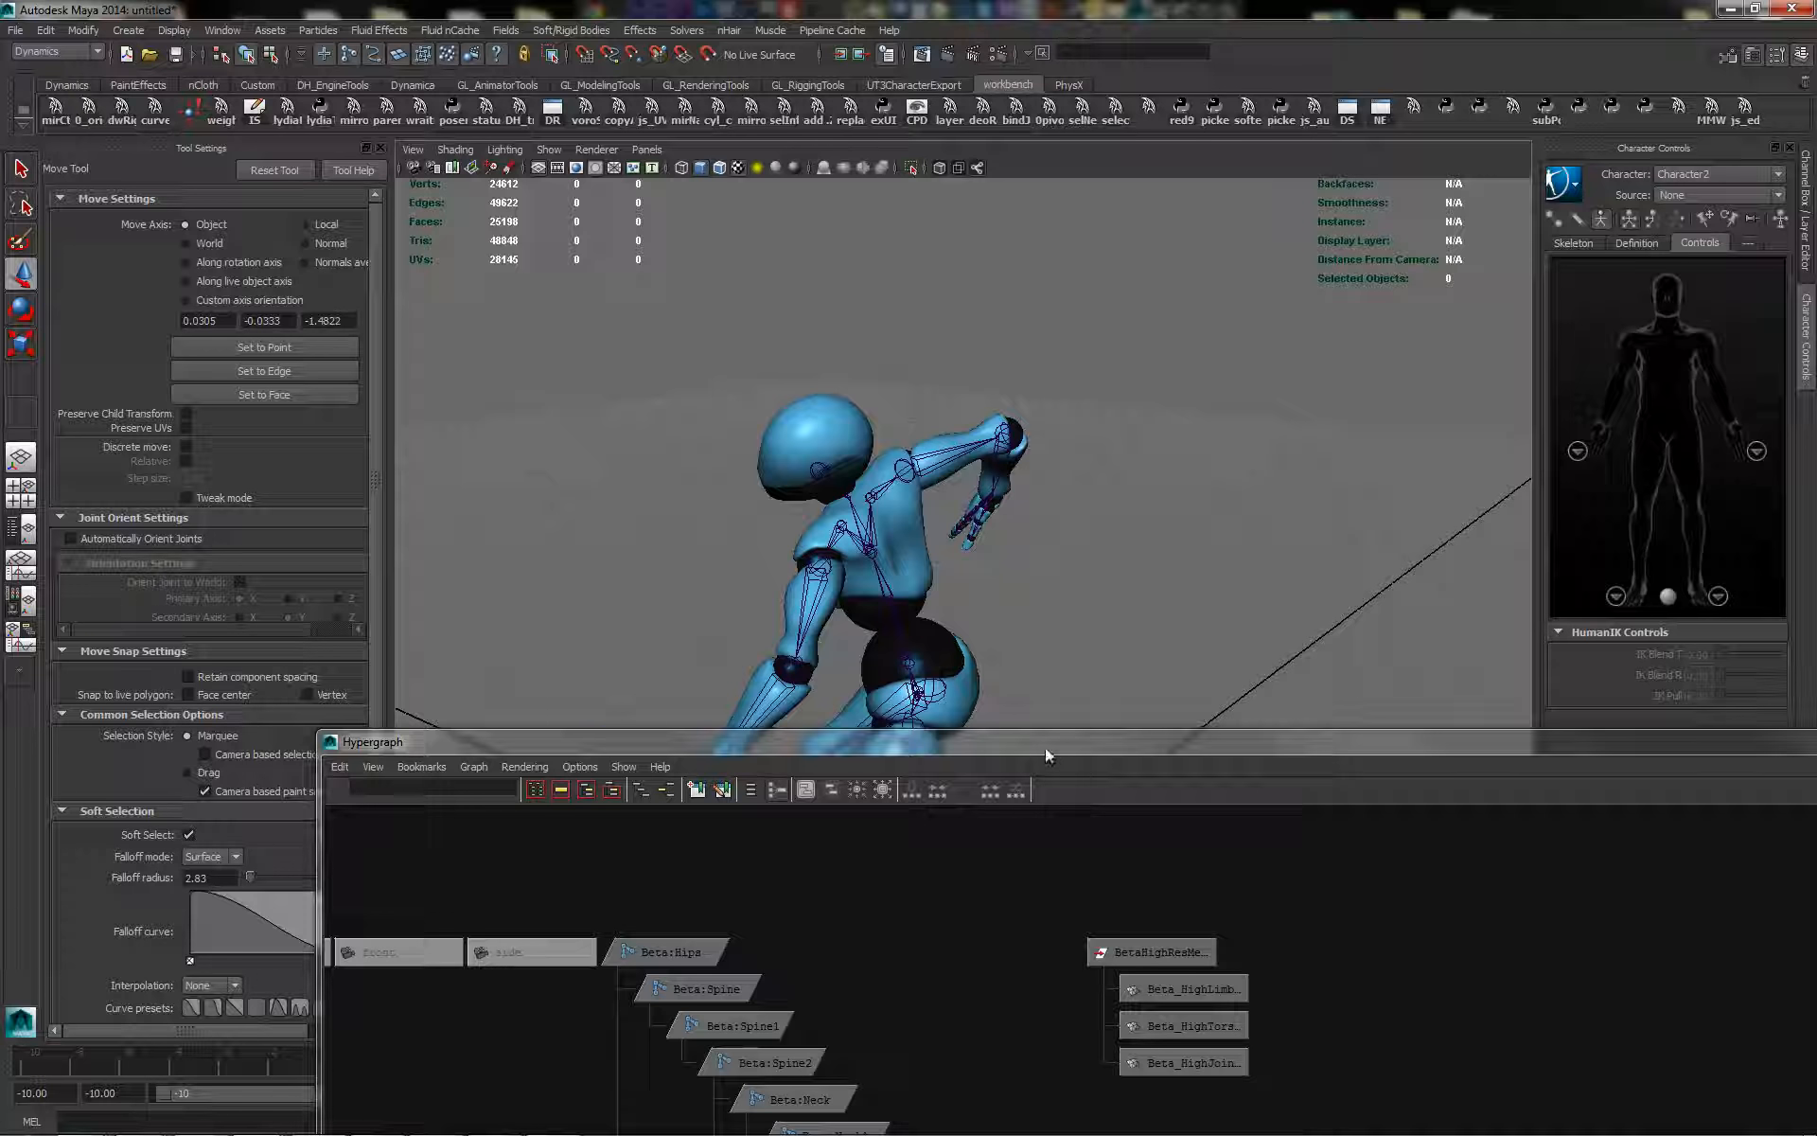
Scrub the timeline to review the mannequin's baked animation, and select Beta:Hips, Beta:Spine and Beta:Spine1 to examine their keyframes
left_click_drag(1044, 747, 1802, 676)
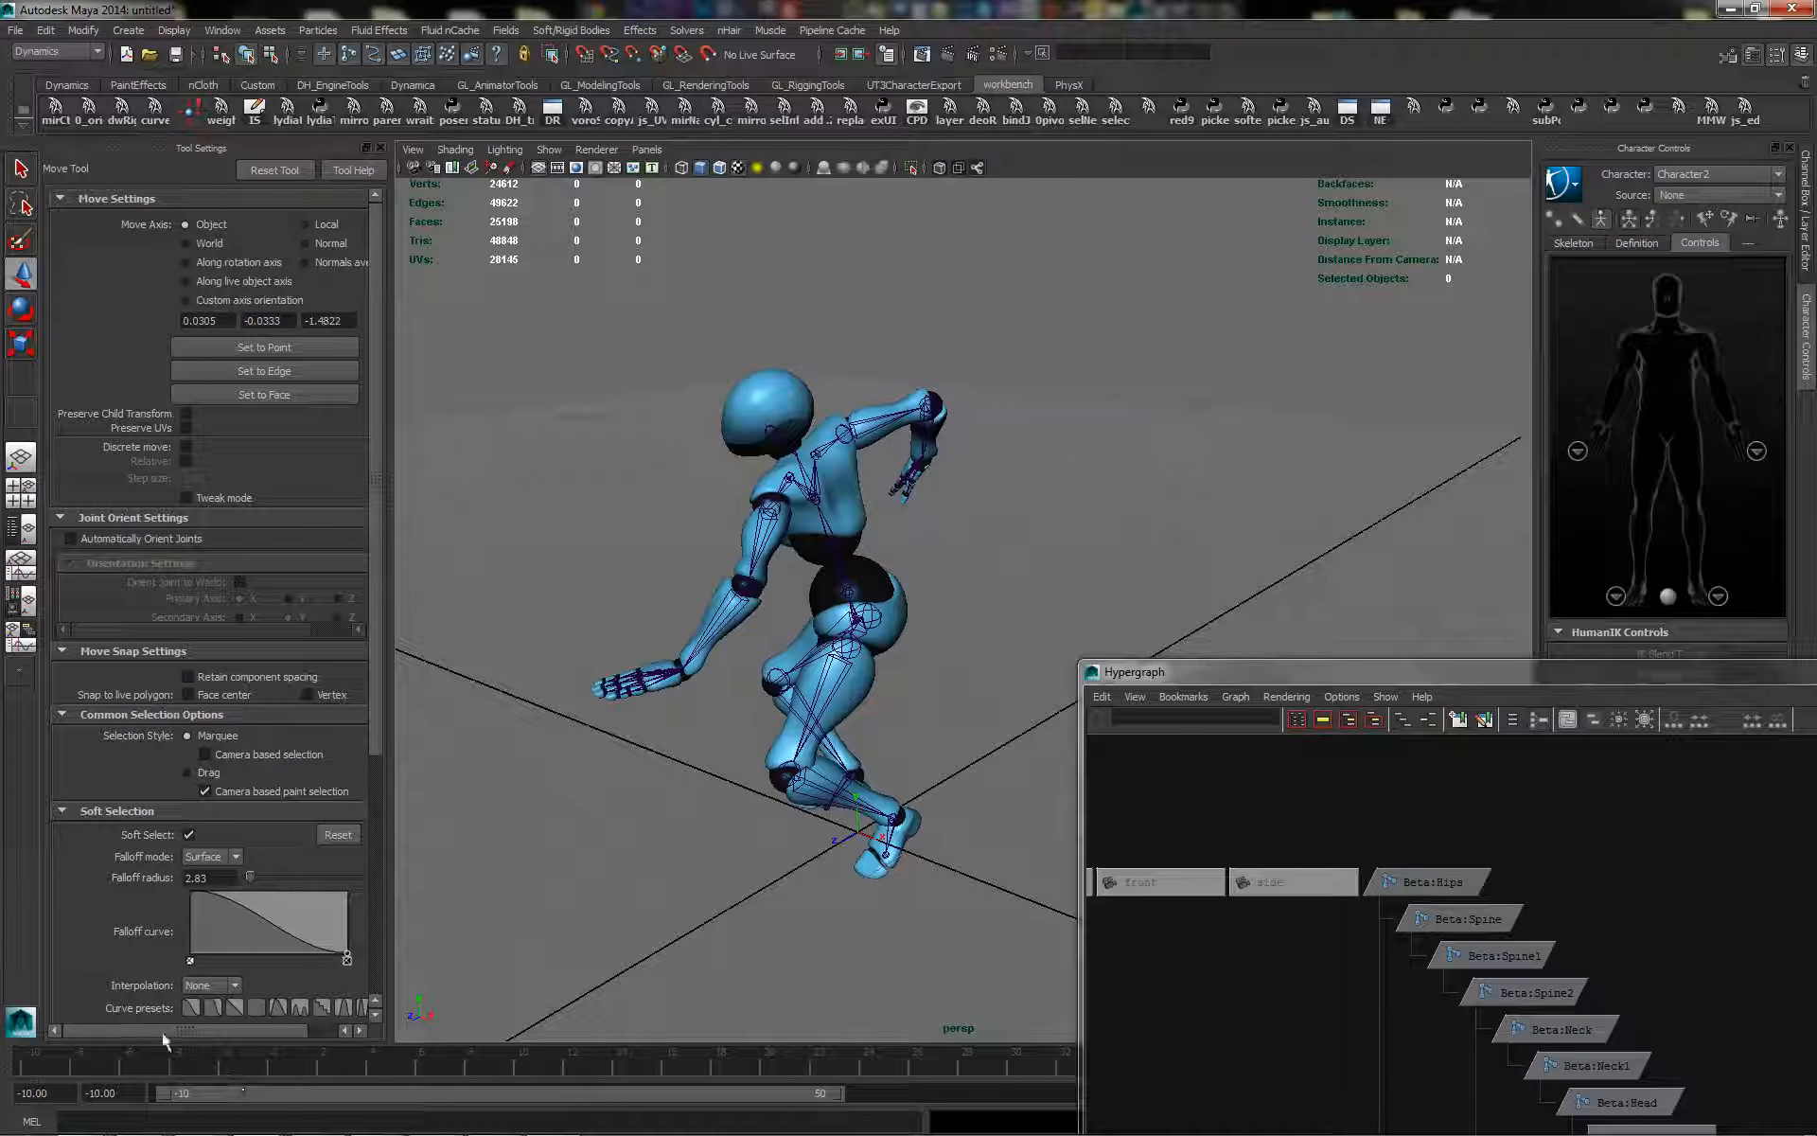
left_click_drag(73, 1060, 769, 1066)
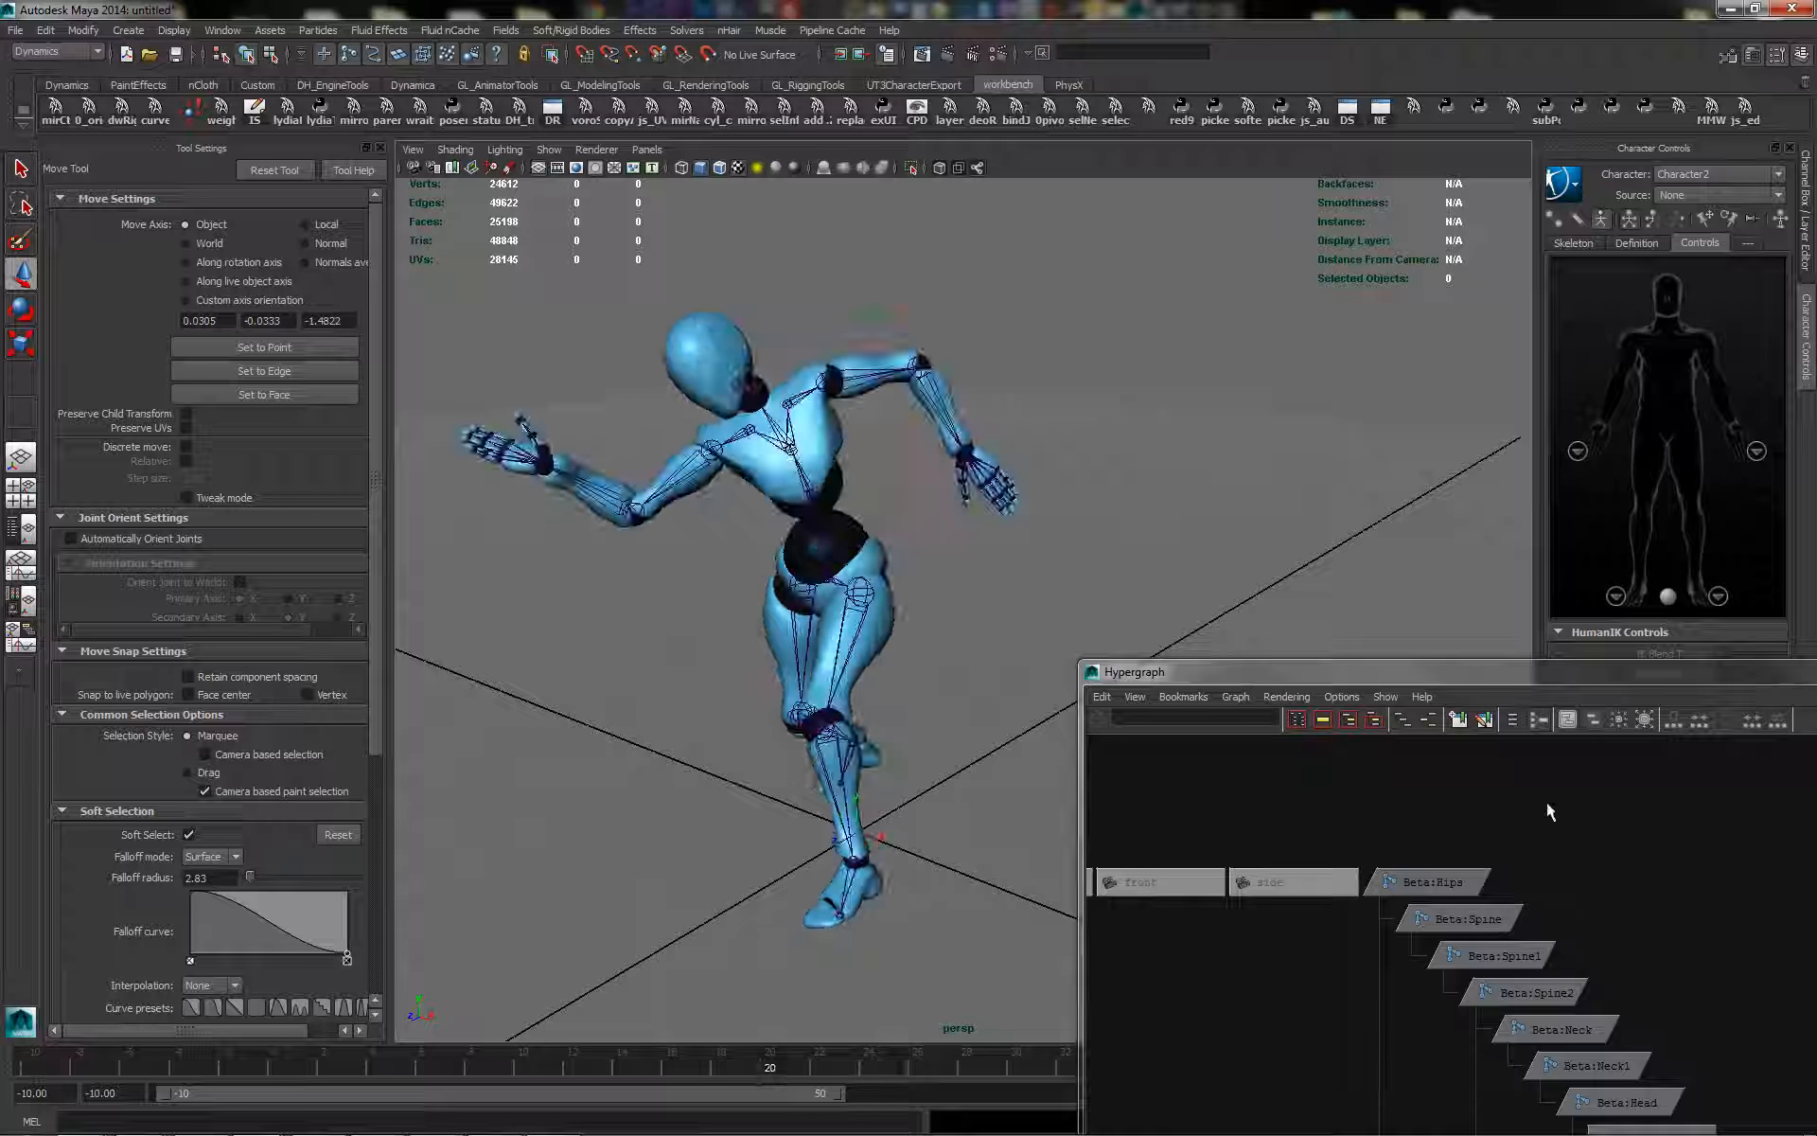
left_click_drag(1546, 803, 1462, 958)
left_click_drag(722, 1069, 4, 1067)
left_click_drag(127, 1067, 286, 1074)
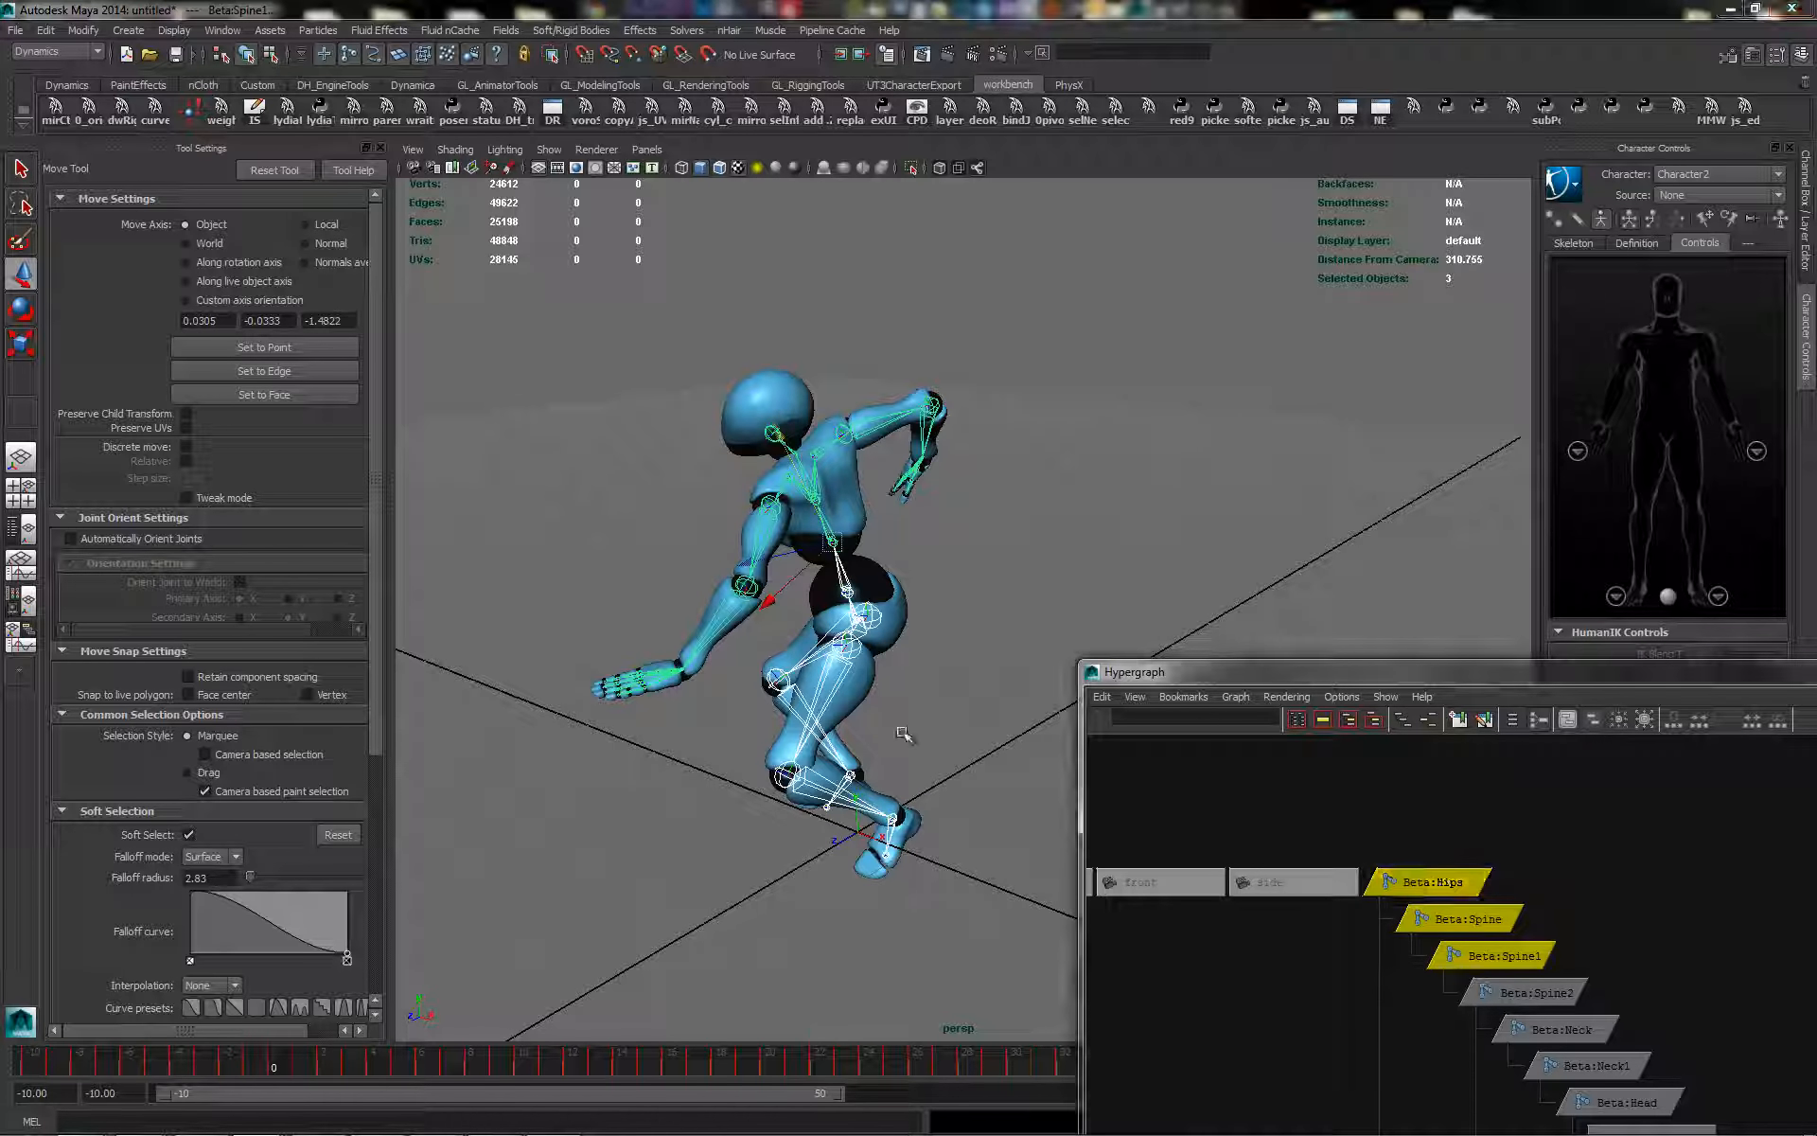
Try to delete the keyframes from frame -10 up to frame 0 on Beta:Hips and its whole joint hierarchy, and undo it
left_click(1441, 871)
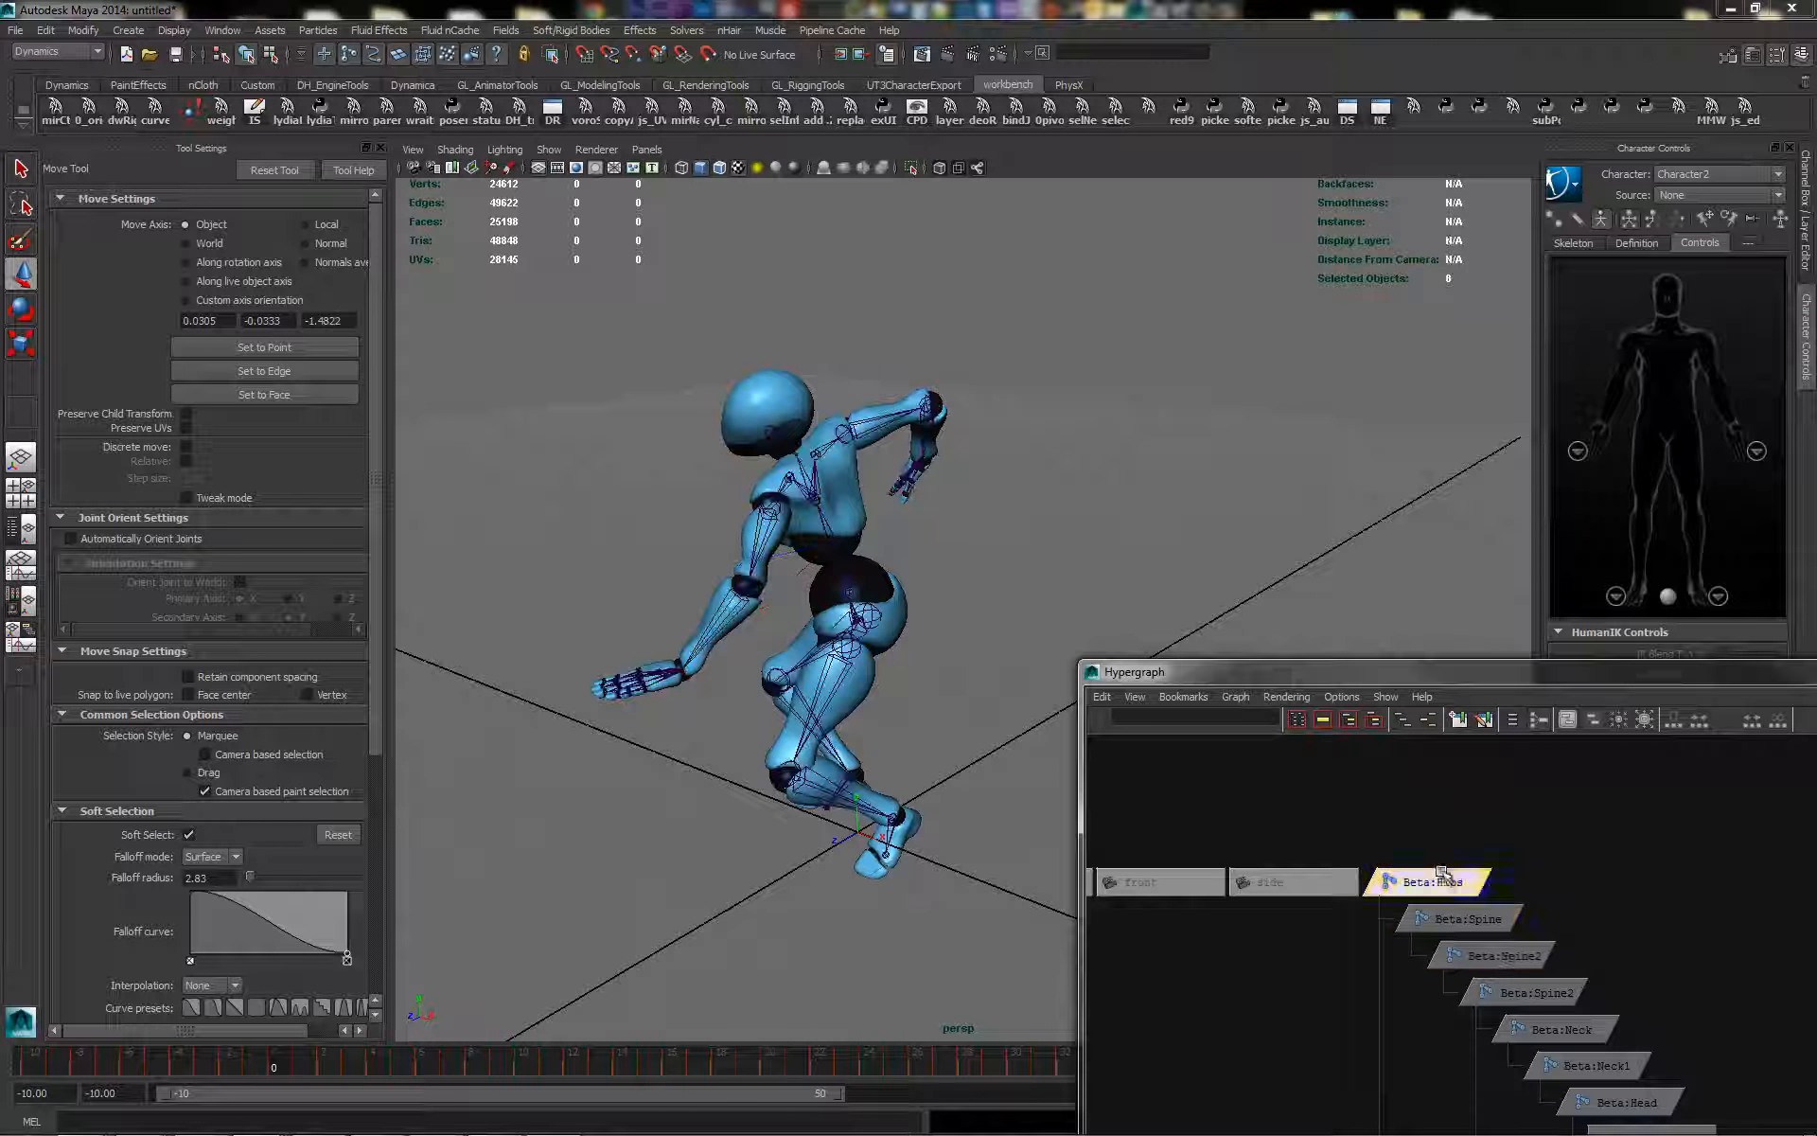
right_click(1078, 519)
right_click(1076, 516)
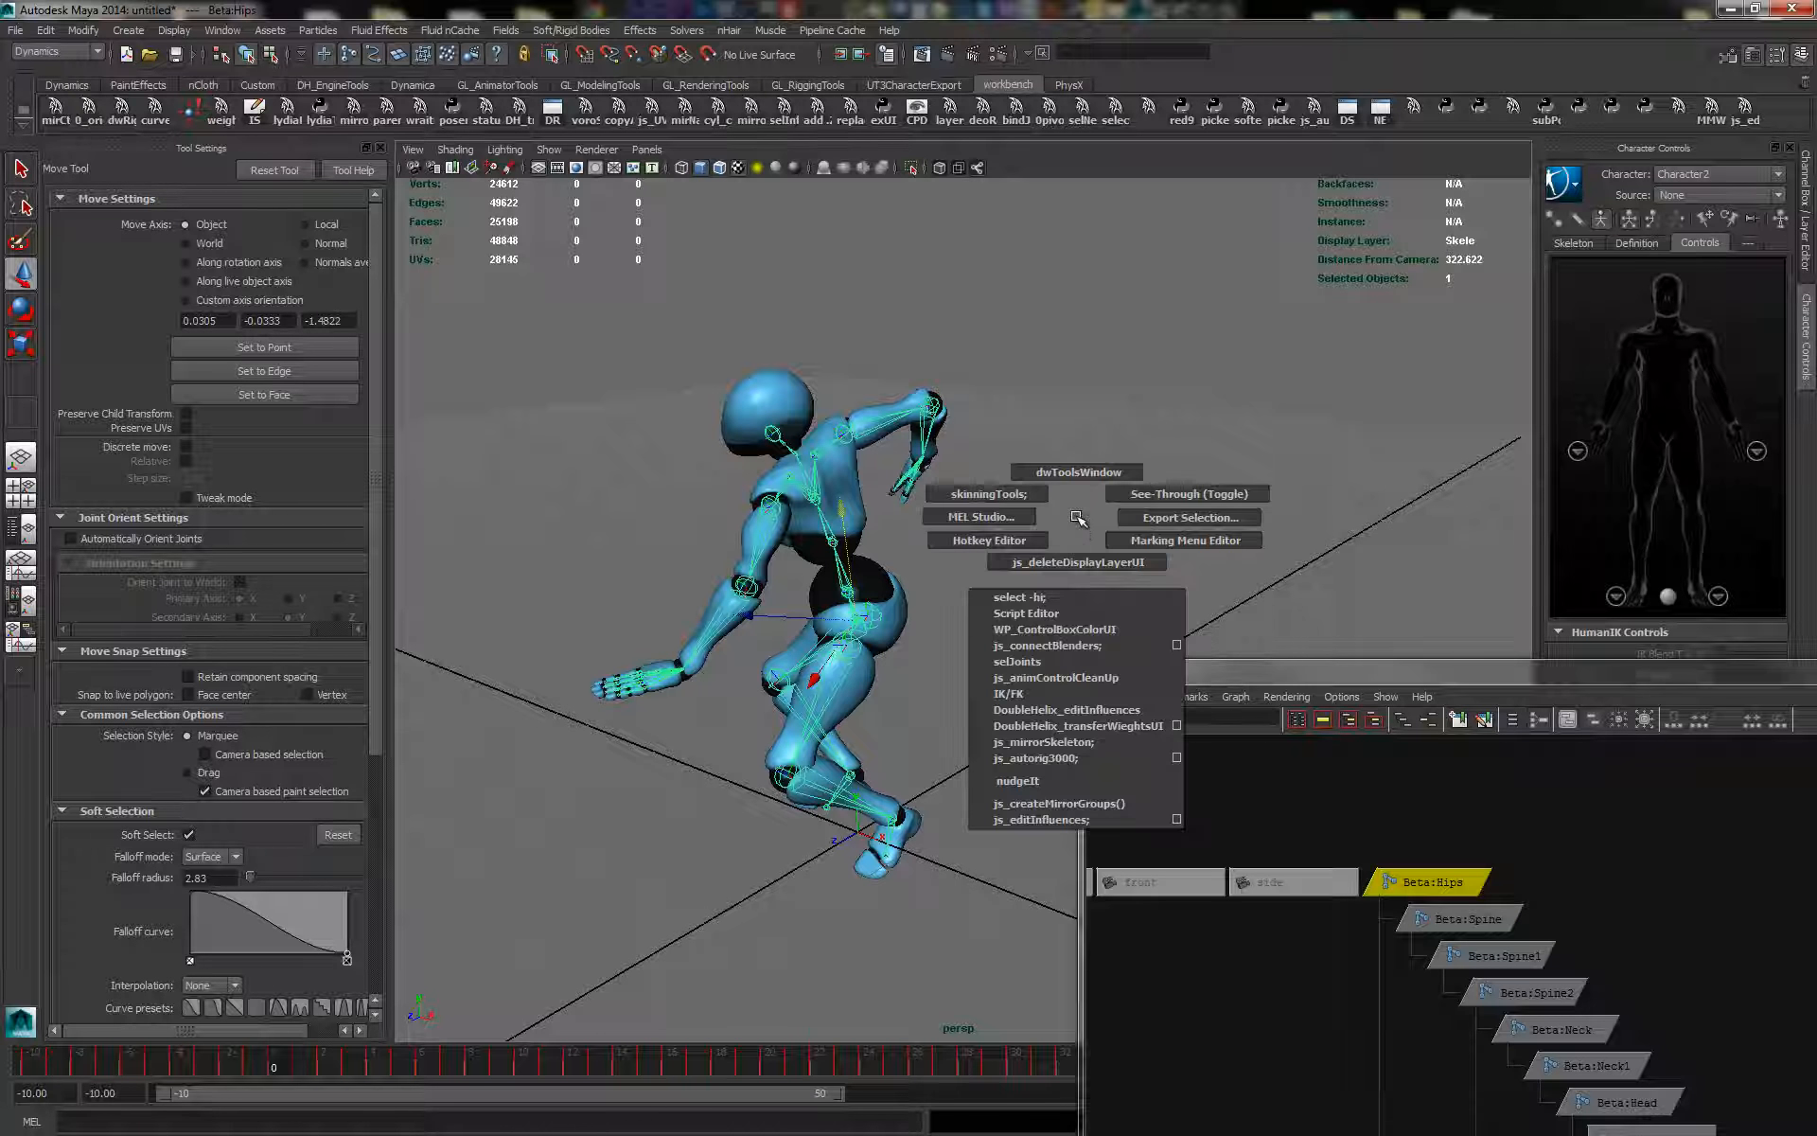
left_click(1077, 596)
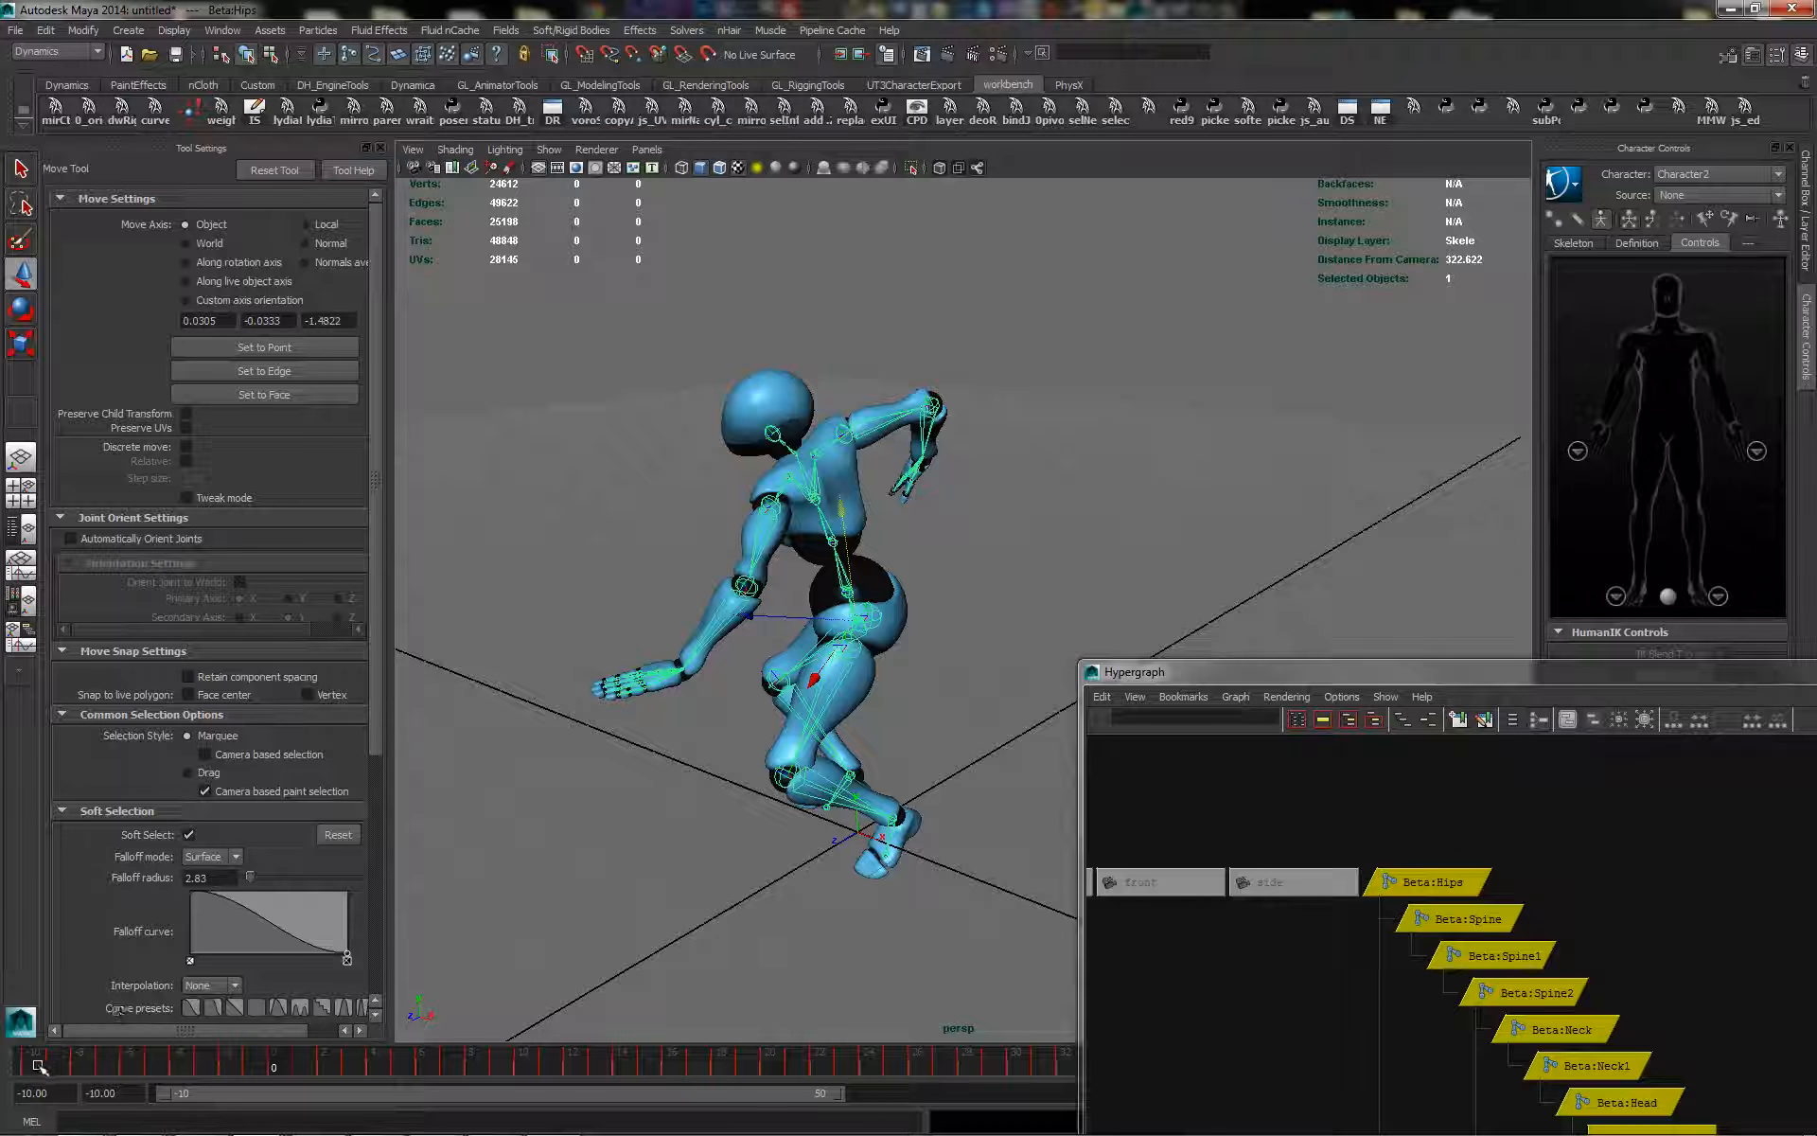
left_click_drag(40, 1067, 265, 1074, "shift")
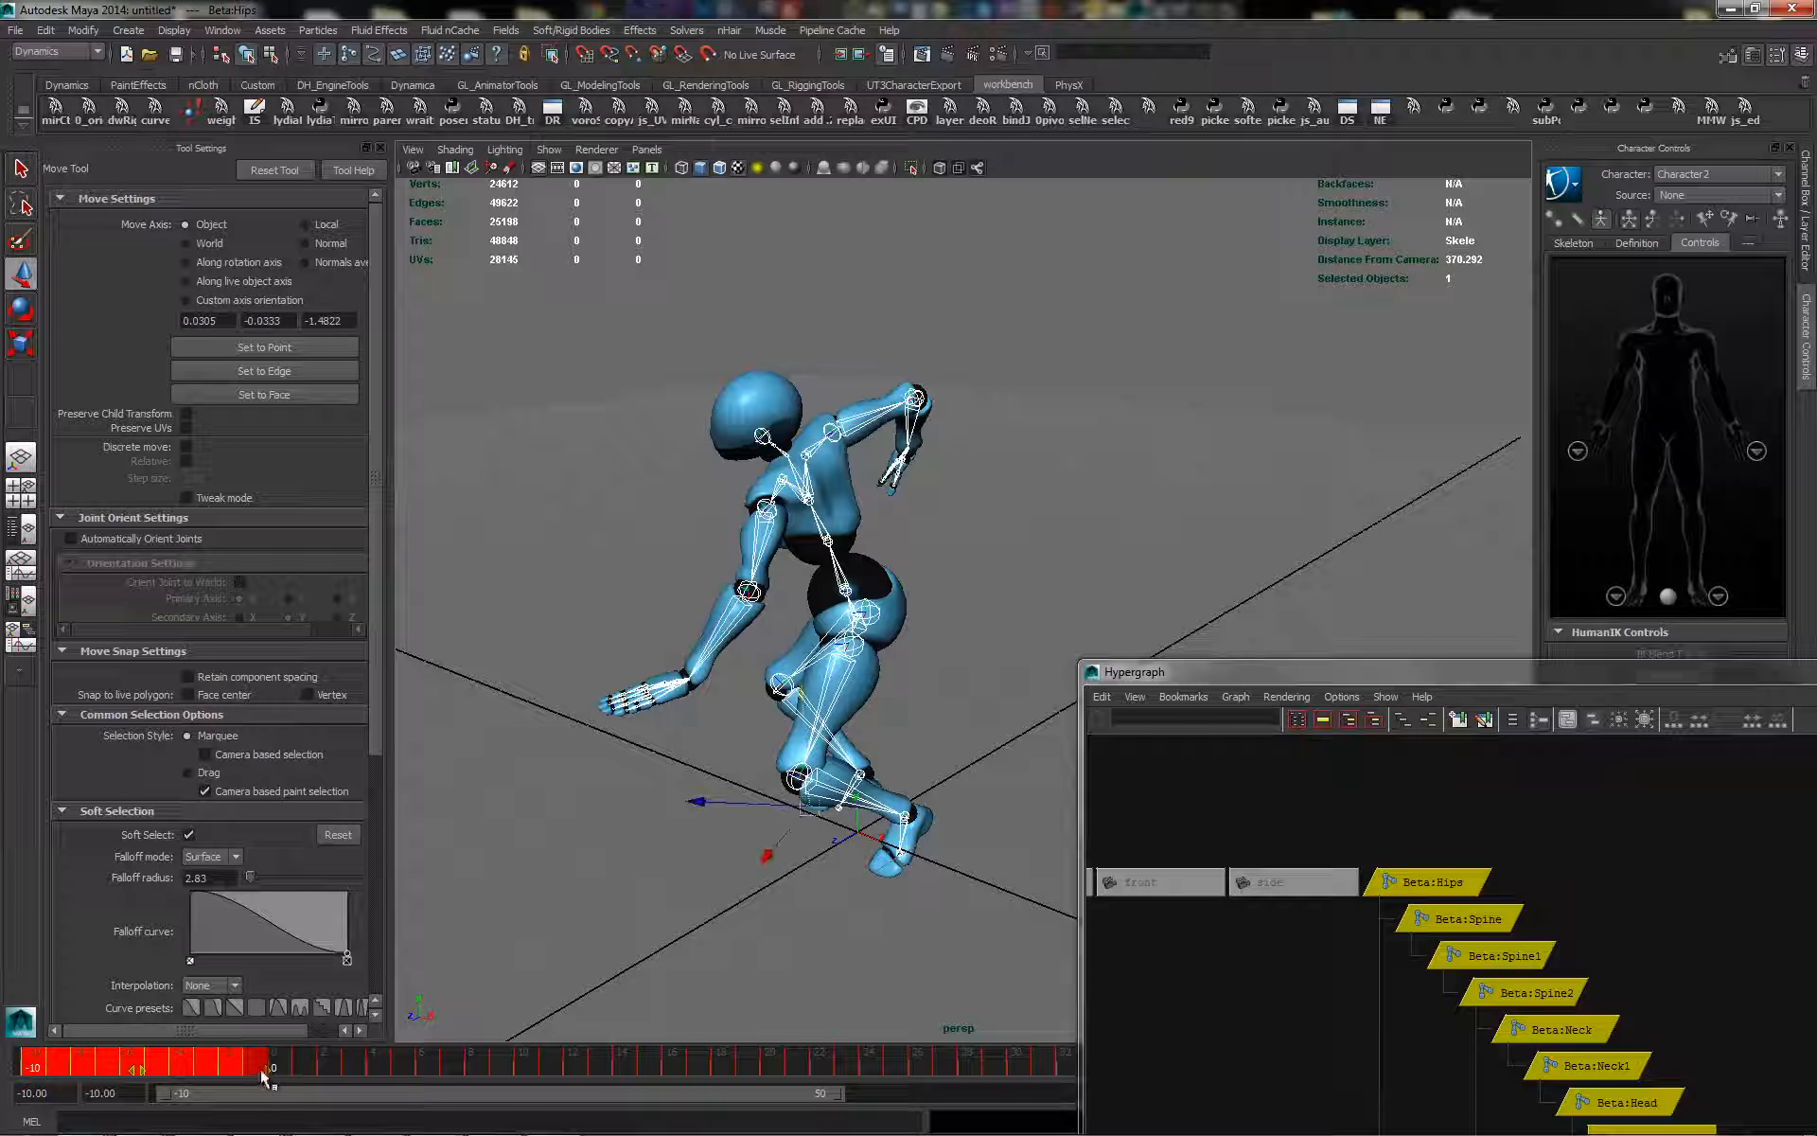
right_click(263, 1074)
left_click(312, 879)
right_click(242, 1052)
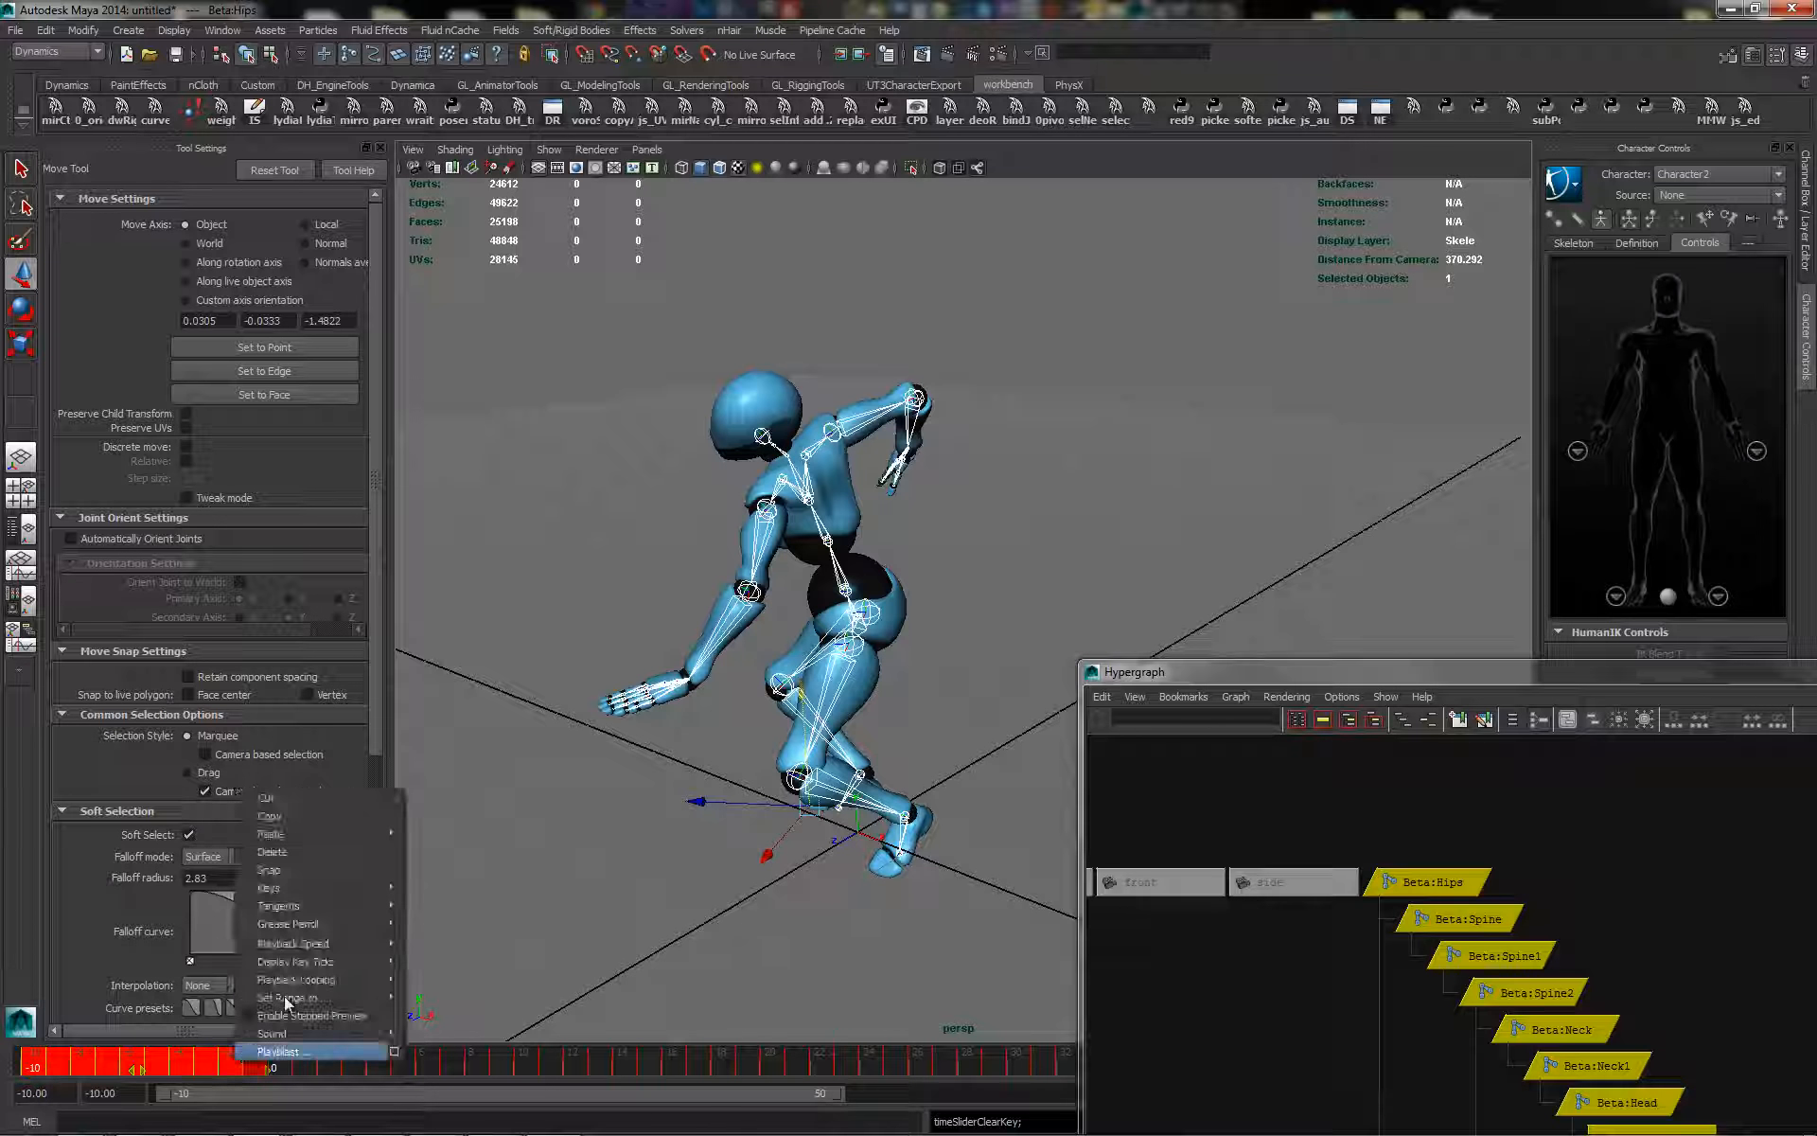
left_click(312, 857)
key("ctrl+z")
key("ctrl+z")
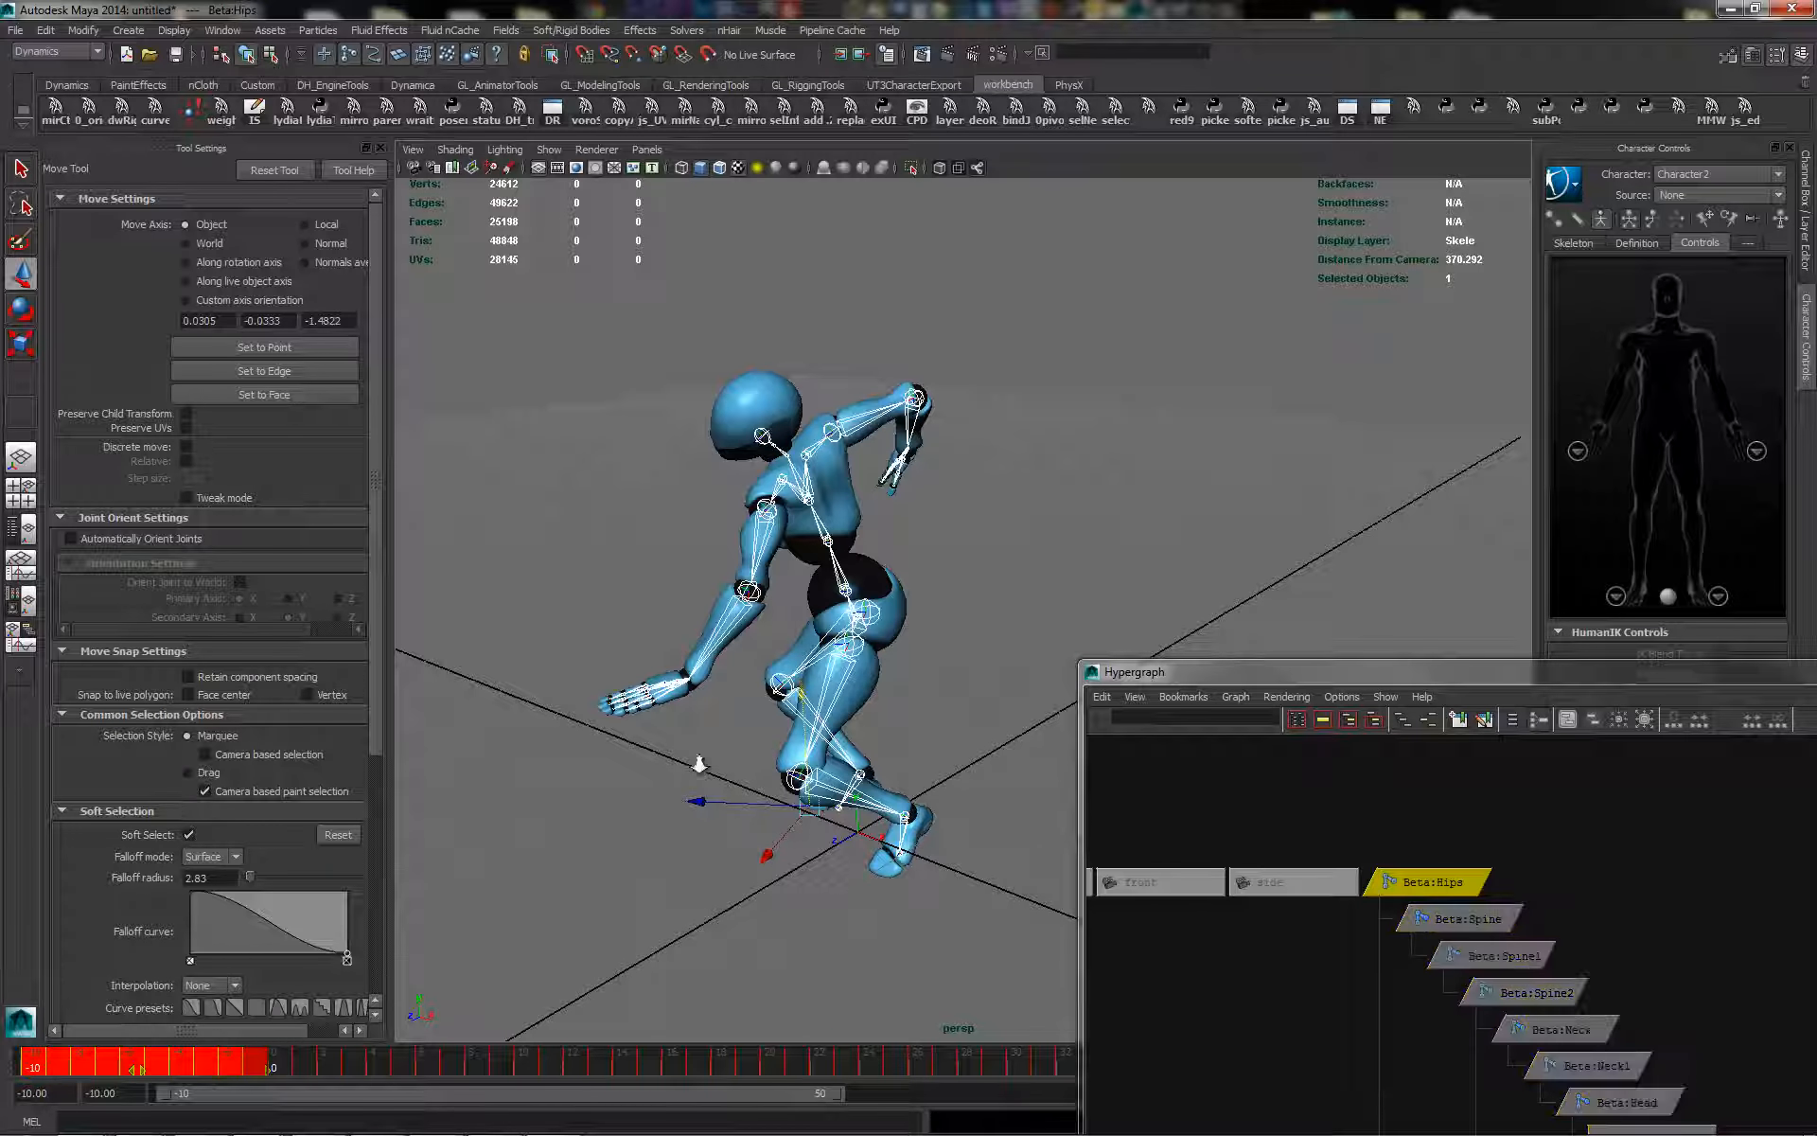
Set the playback range to start at frame 0 and play the mannequin's baked animation
scroll(697, 762, "down", 1)
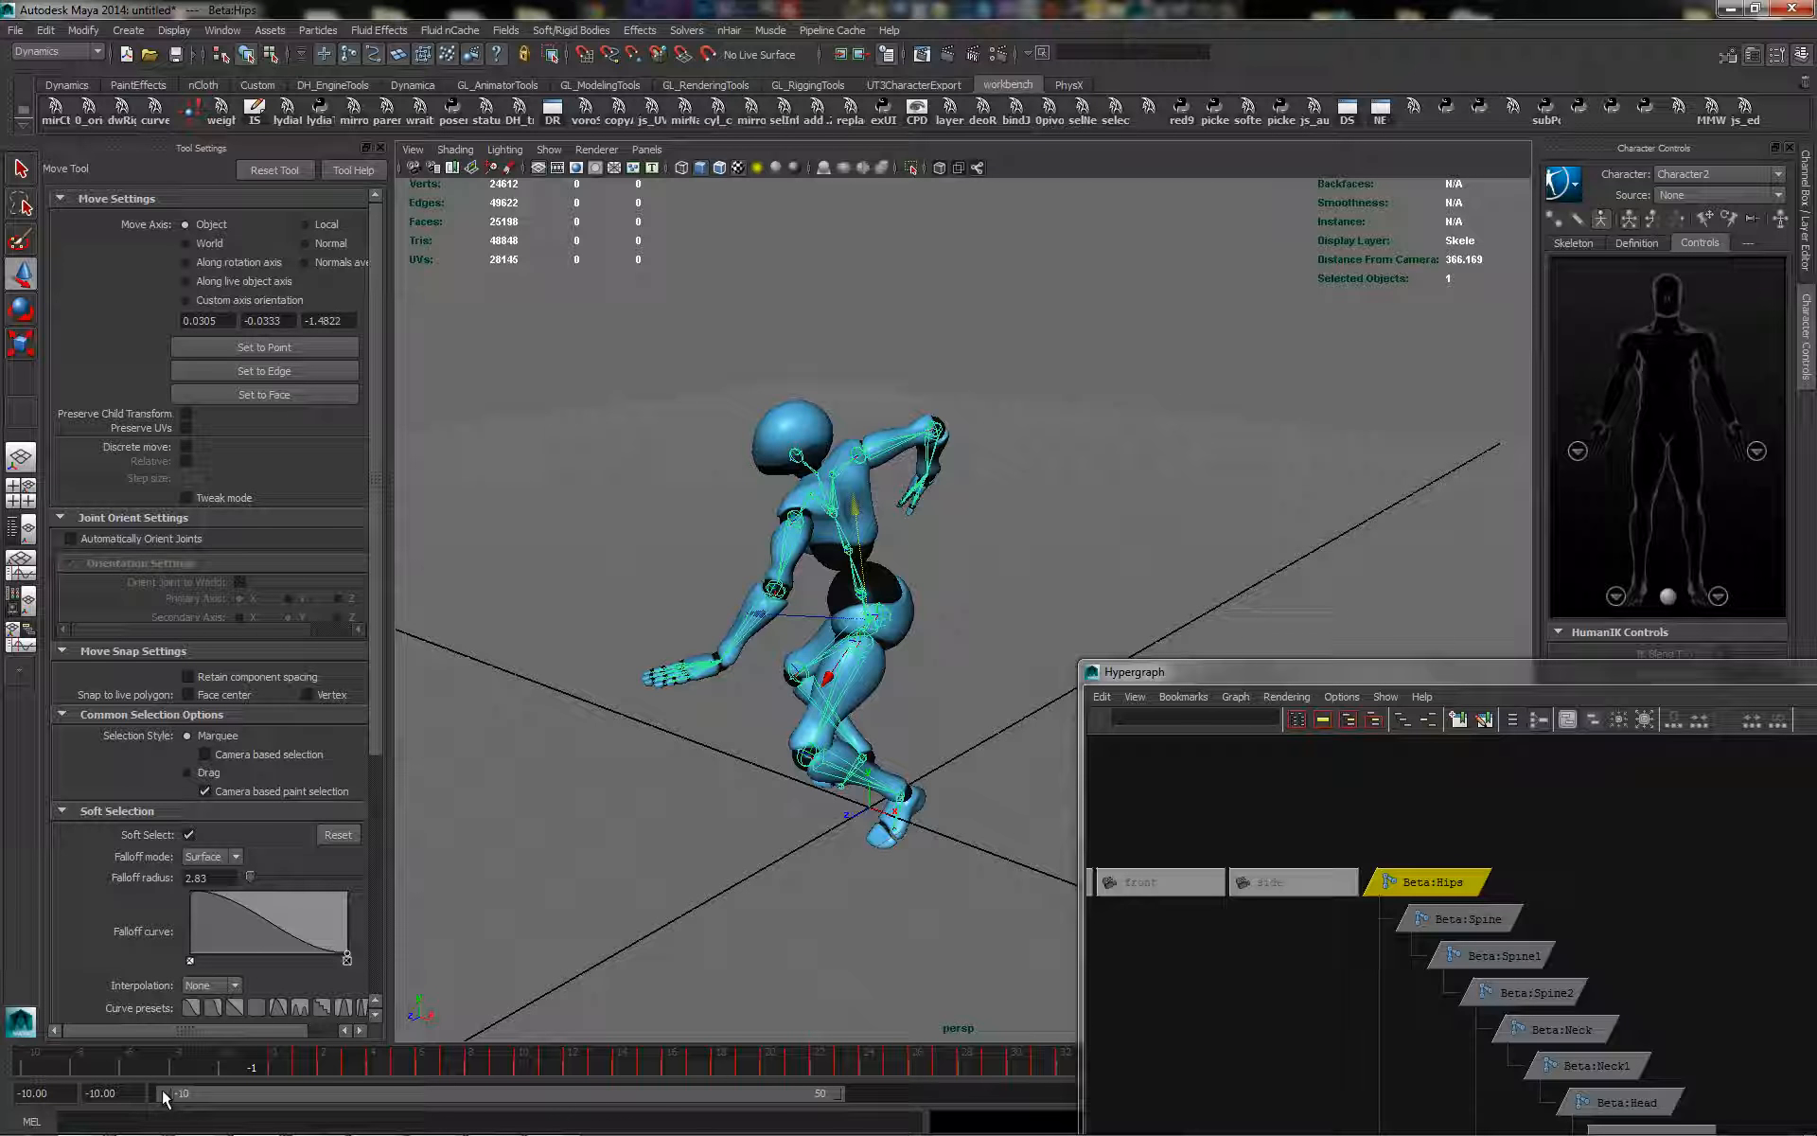
left_click_drag(156, 1093, 272, 1097)
key("alt+v")
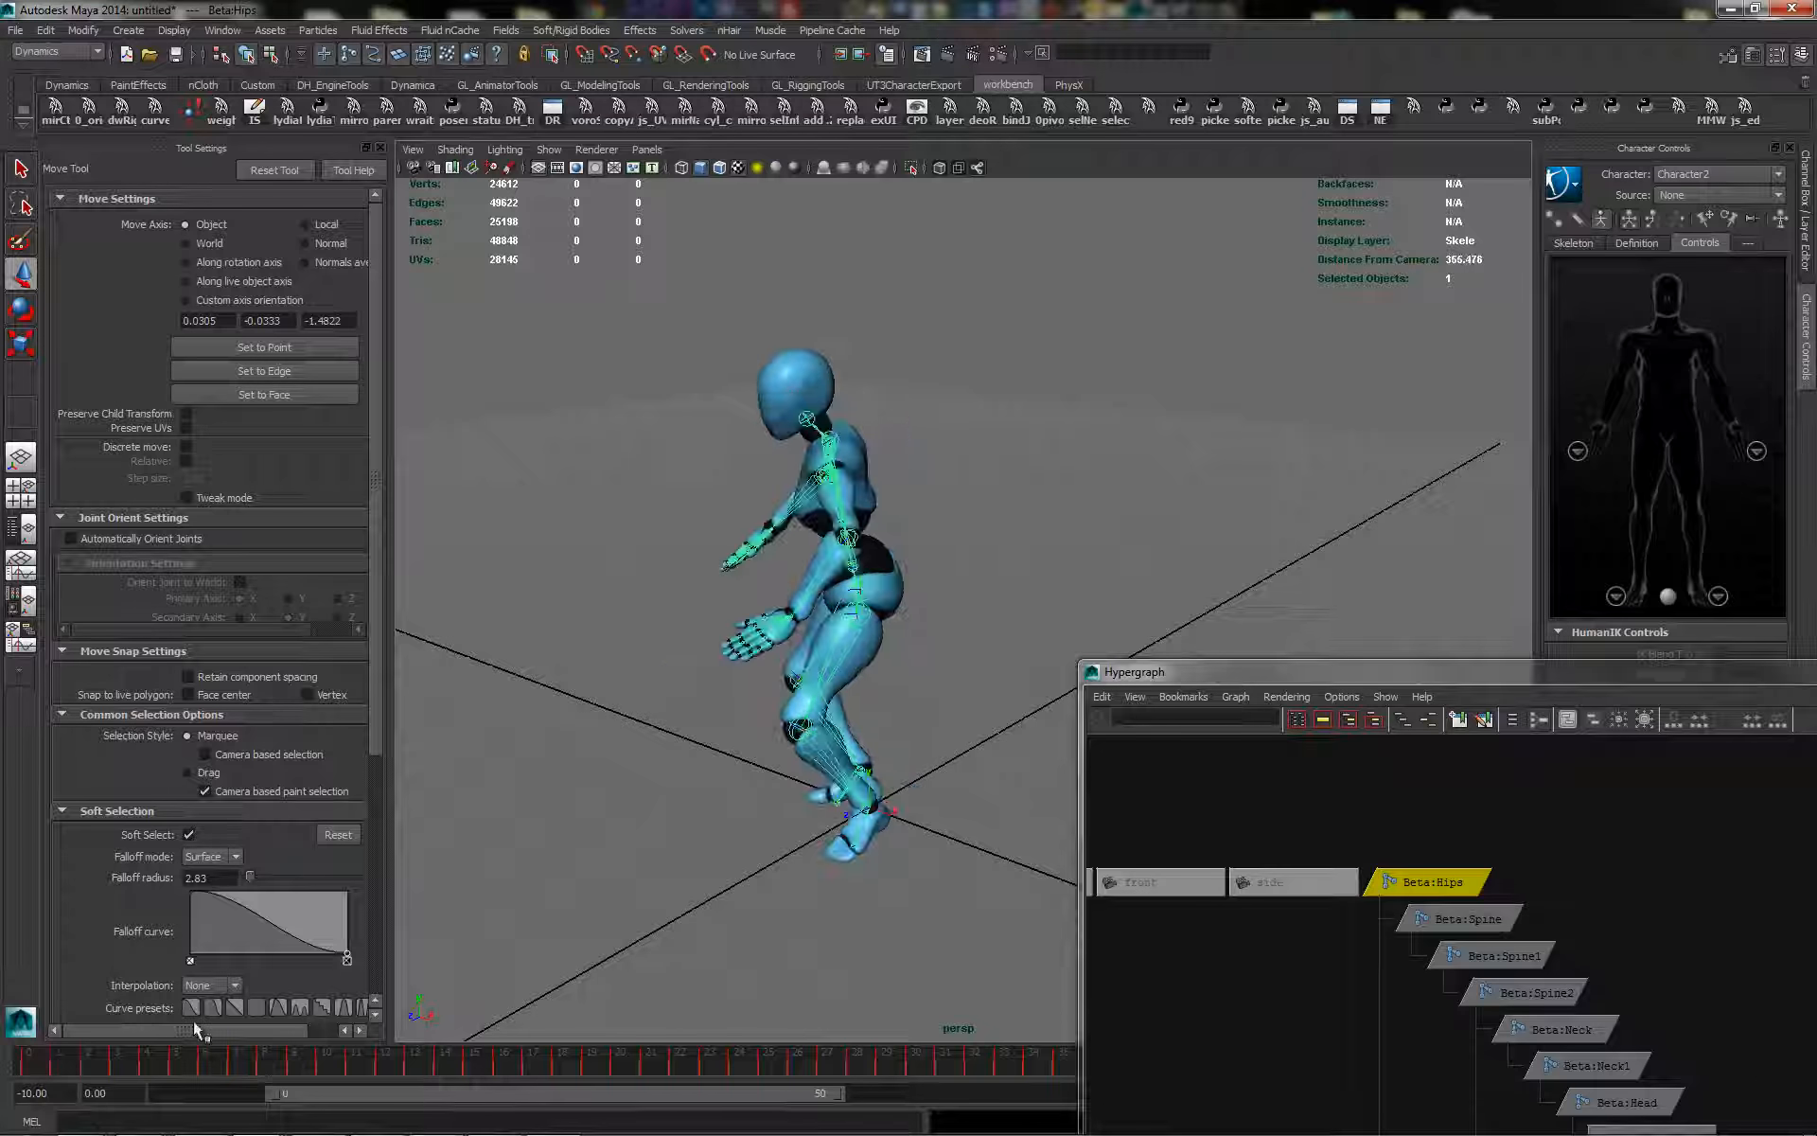